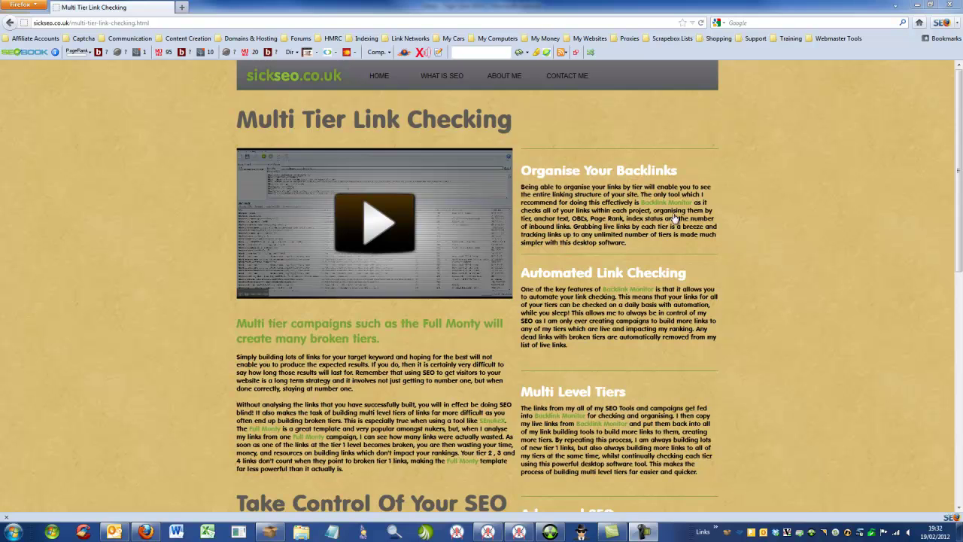
- Follow the Backlink Monitor link to the Inspyder site and select Backlink Monitor 3 and Rank Reporter 3 on the Bundles page
click(625, 290)
mouse_move(450, 108)
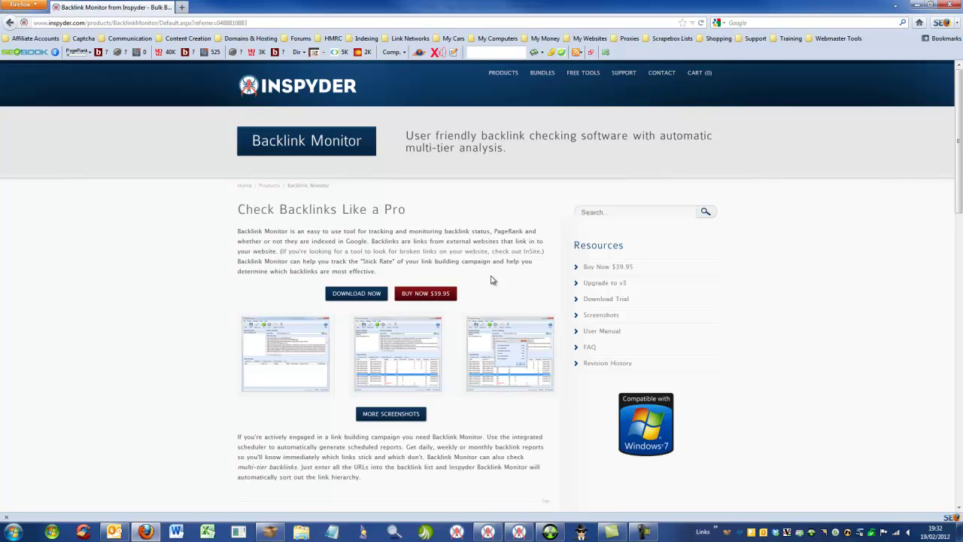
click(539, 73)
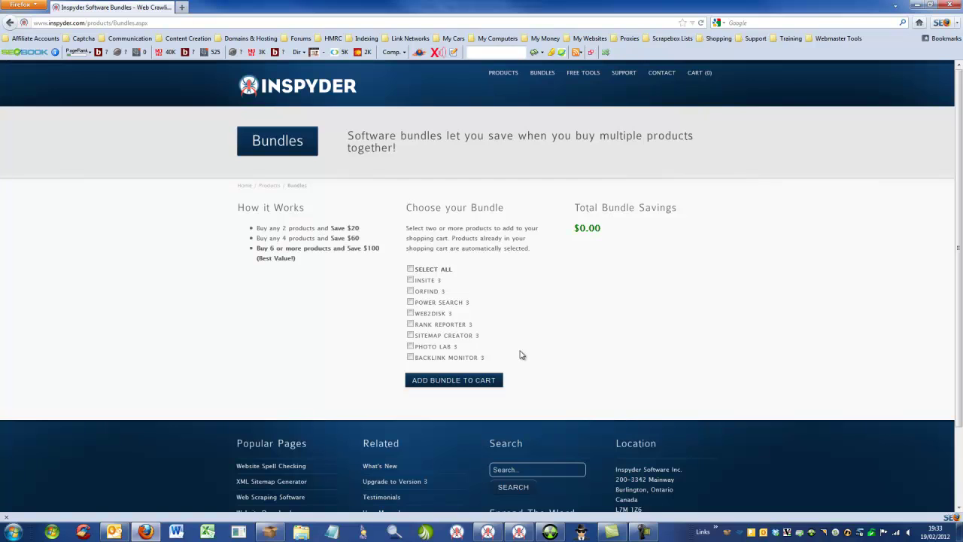
click(411, 357)
click(410, 324)
- Switch to Inspyder Rank Reporter and look over the Home Insurance project's keyword rankings
click(488, 532)
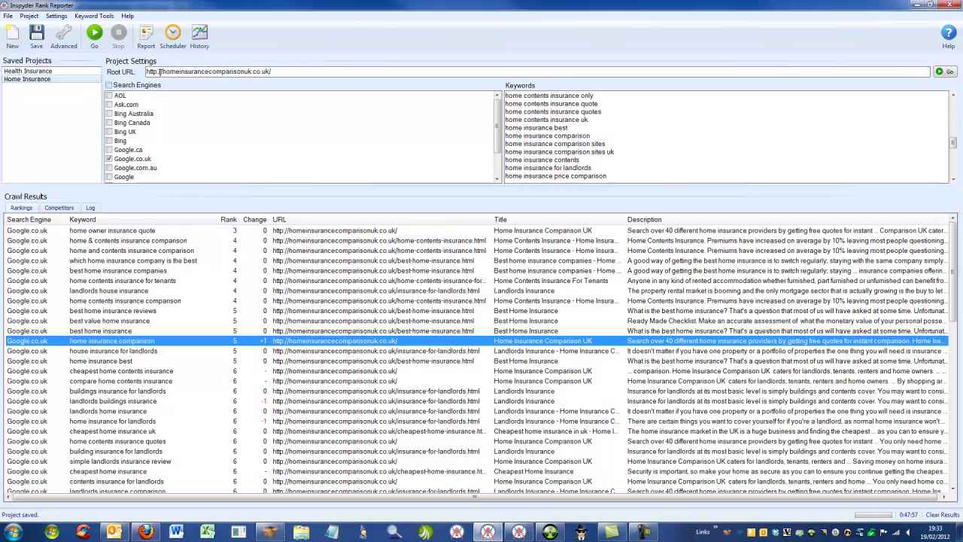
scroll(479, 314, down, 4)
scroll(478, 315, up, 4)
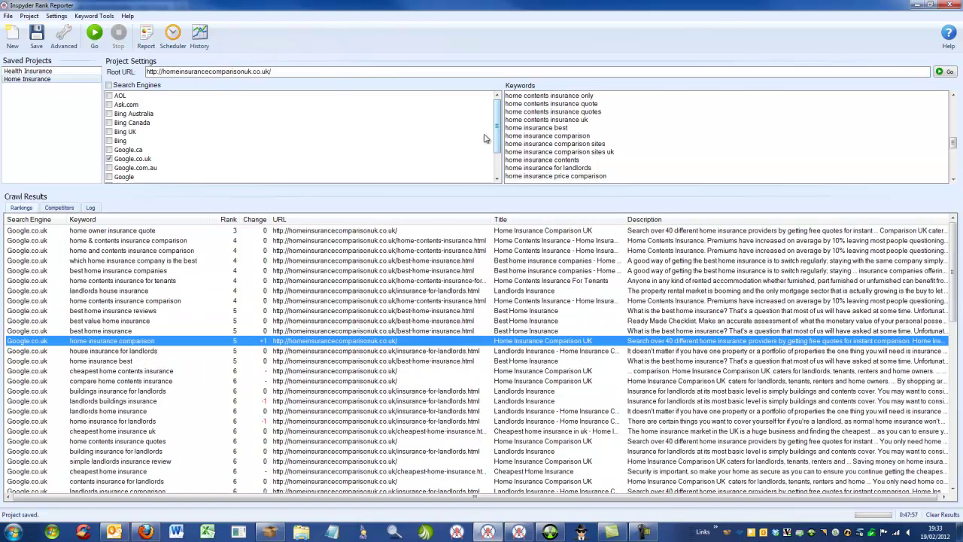
- Return to Firefox and add the selected two-product bundle to the shopping cart
click(147, 531)
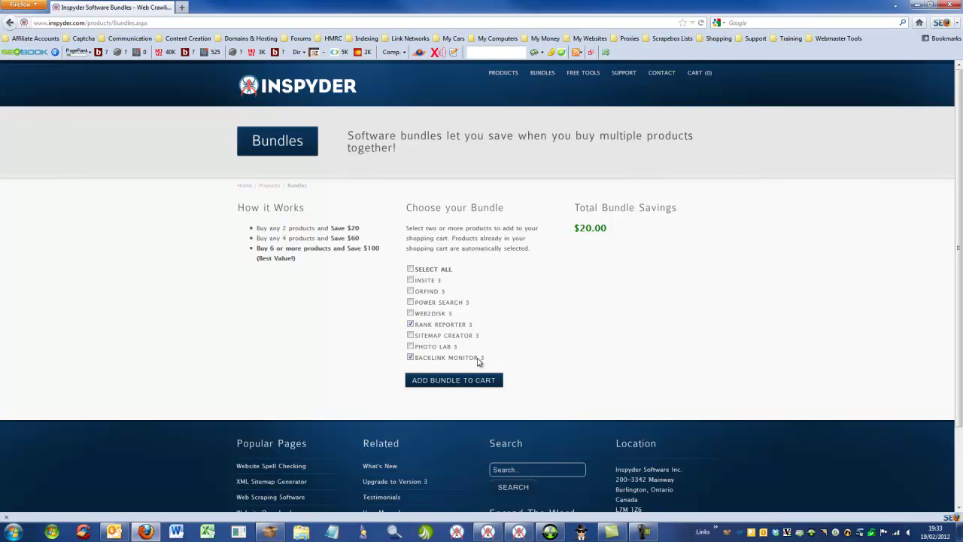
click(473, 381)
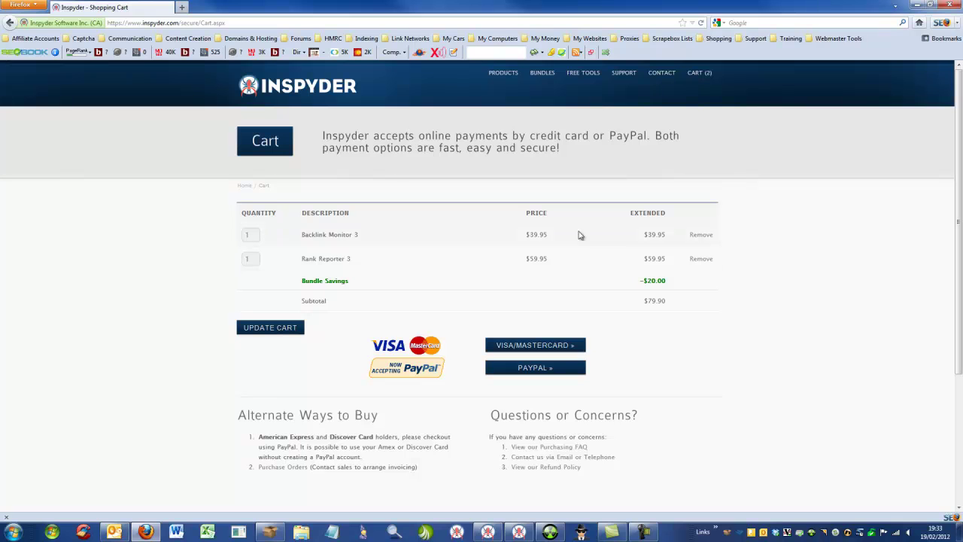
- Go back to the Multi Tier Link Checking page on sickseo.co.uk through the My Websites bookmarks
click(590, 38)
click(591, 95)
mouse_move(442, 77)
click(446, 114)
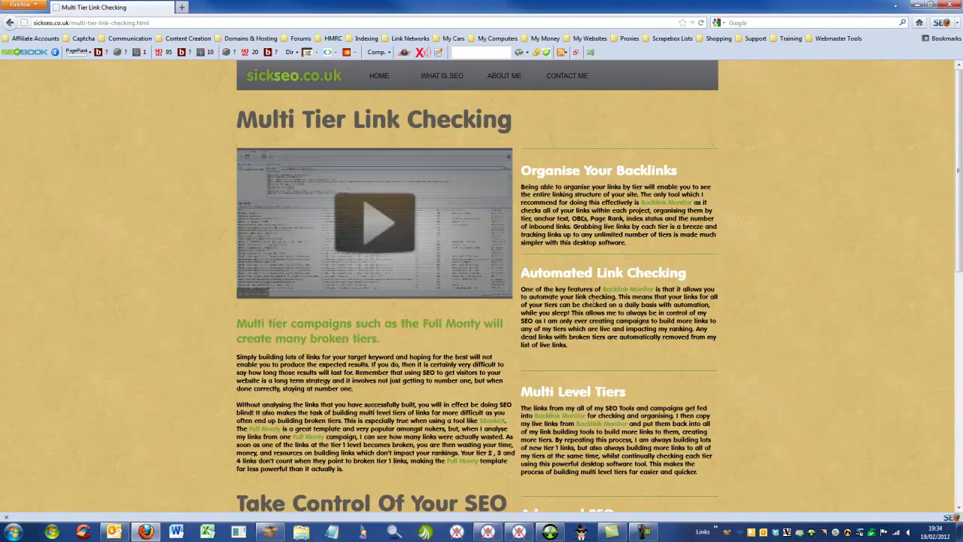
- Read through the Multi Tier Link Checking article down to the Proxy Goblin banner
scroll(508, 216, down, 4)
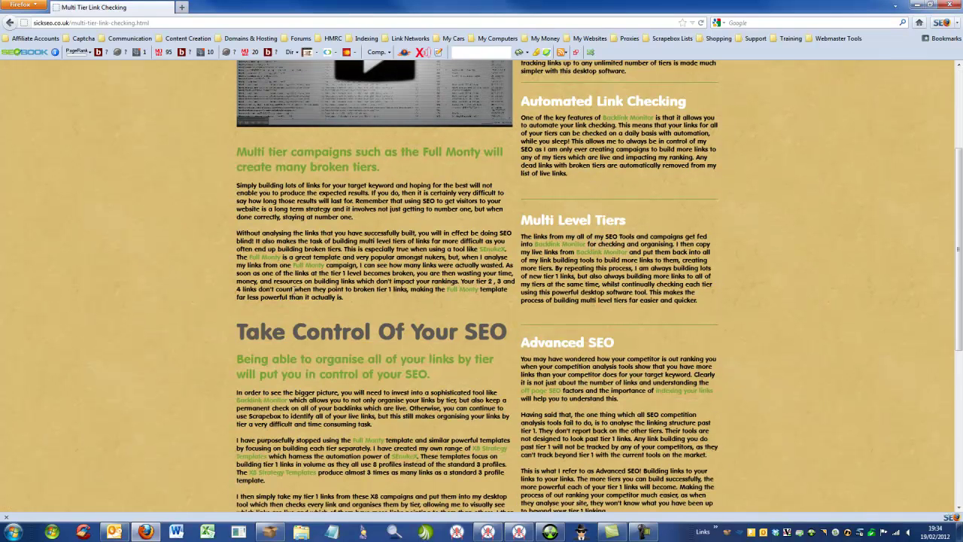
scroll(506, 289, up, 4)
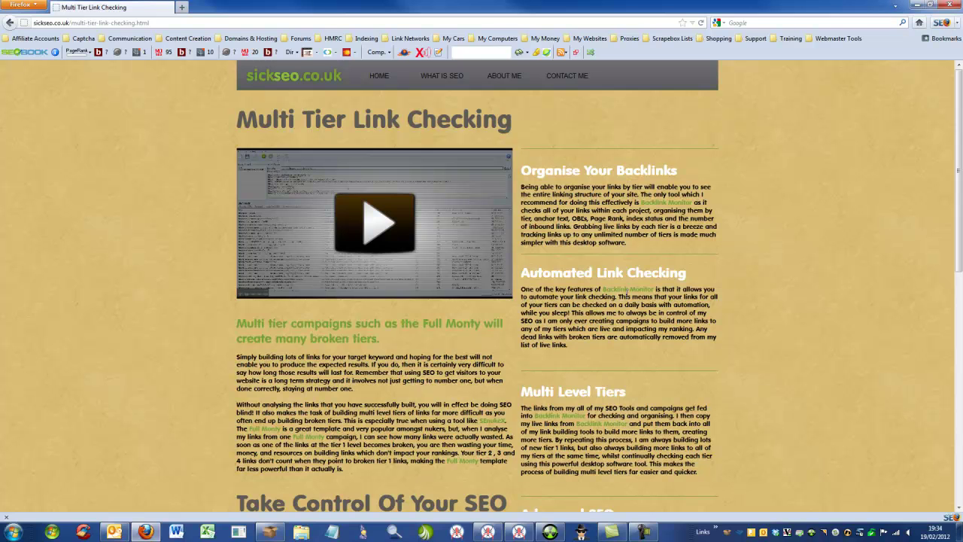
scroll(470, 389, down, 3)
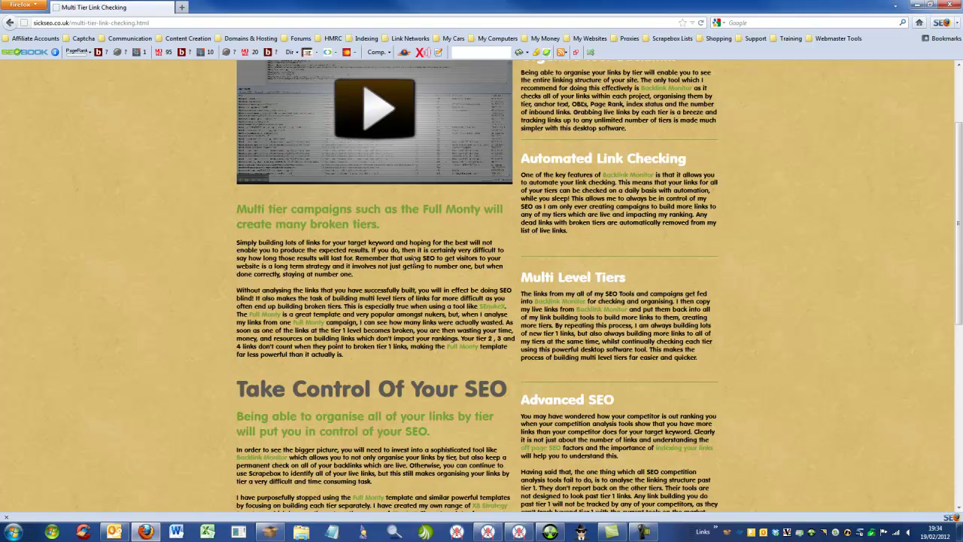
scroll(399, 282, down, 5)
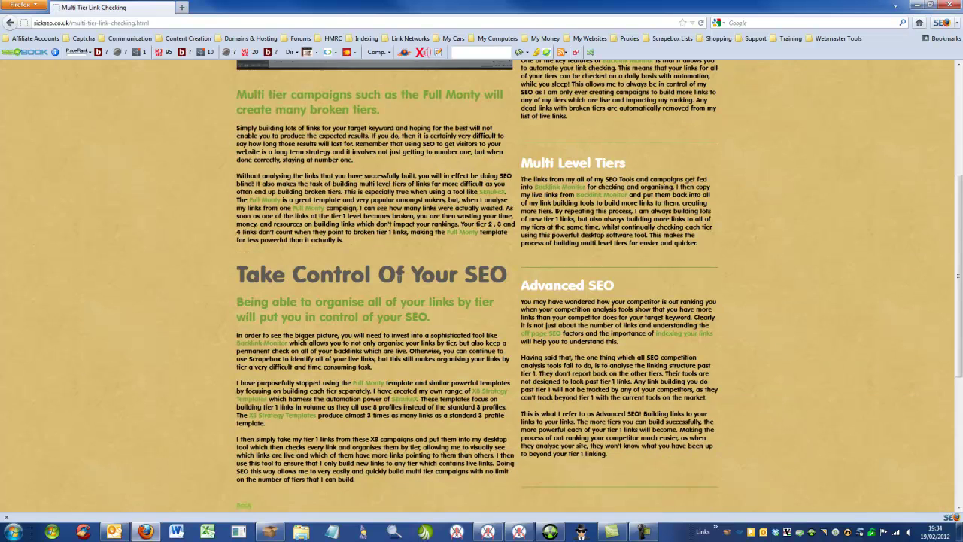
scroll(333, 353, up, 3)
scroll(560, 391, down, 4)
scroll(564, 392, down, 1)
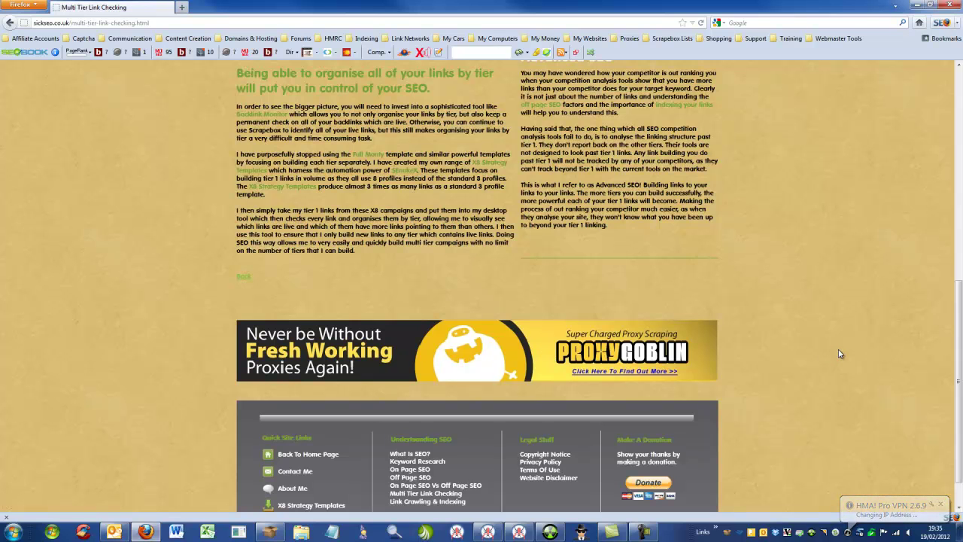
- Switch to ScrapeBox, inspect the loaded proxies in its proxy manager, and minimize the program
click(269, 532)
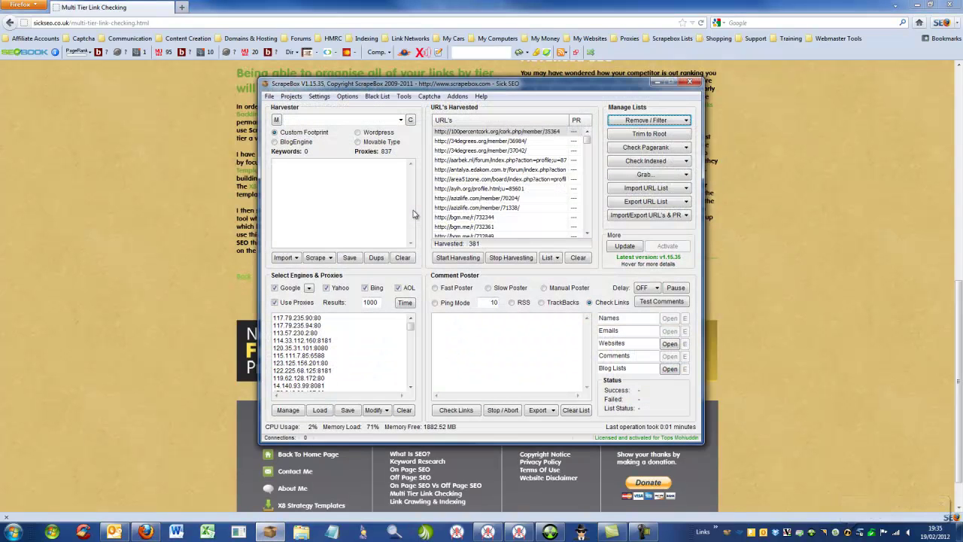
click(286, 413)
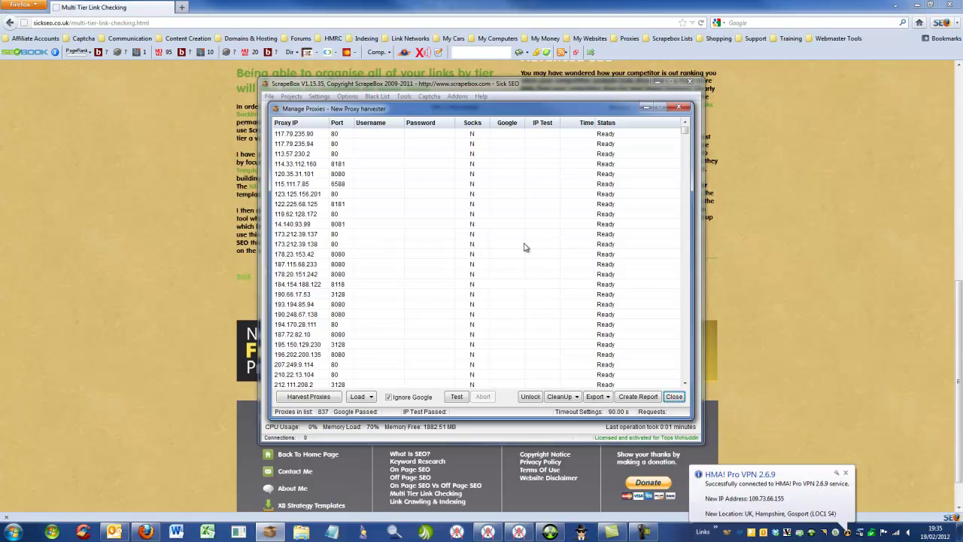
click(672, 397)
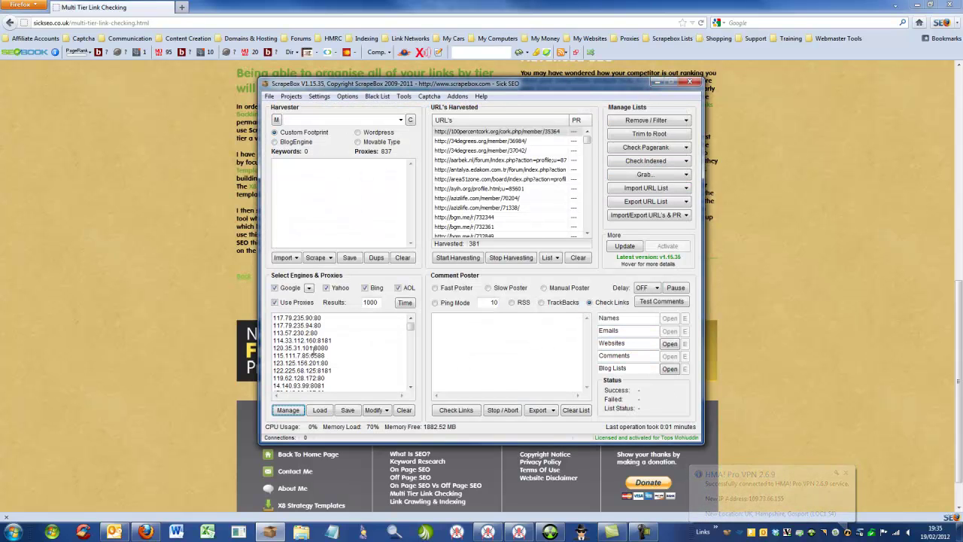
click(658, 83)
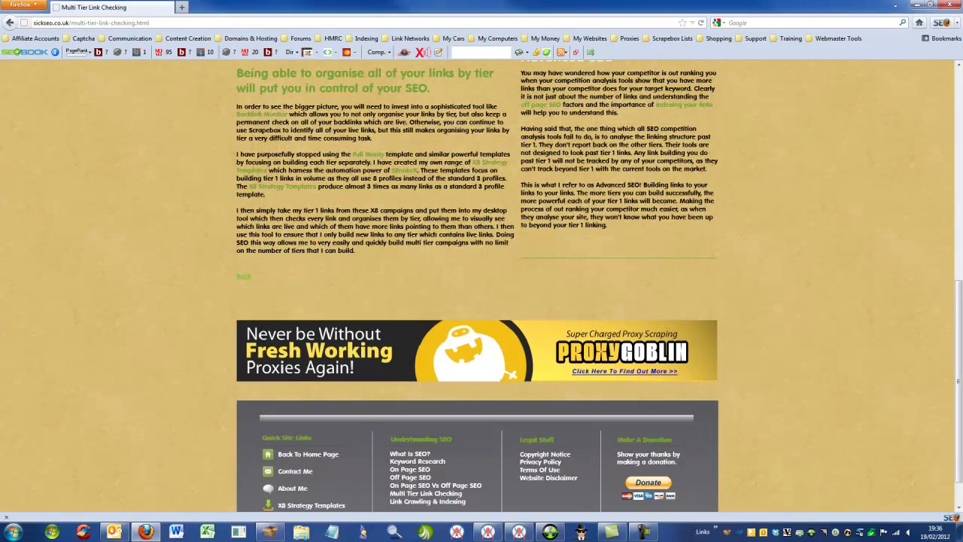
- Switch to Proxy Goblin, check the Automated Scraper settings, and copy the filtered proxies in manual mode
click(752, 534)
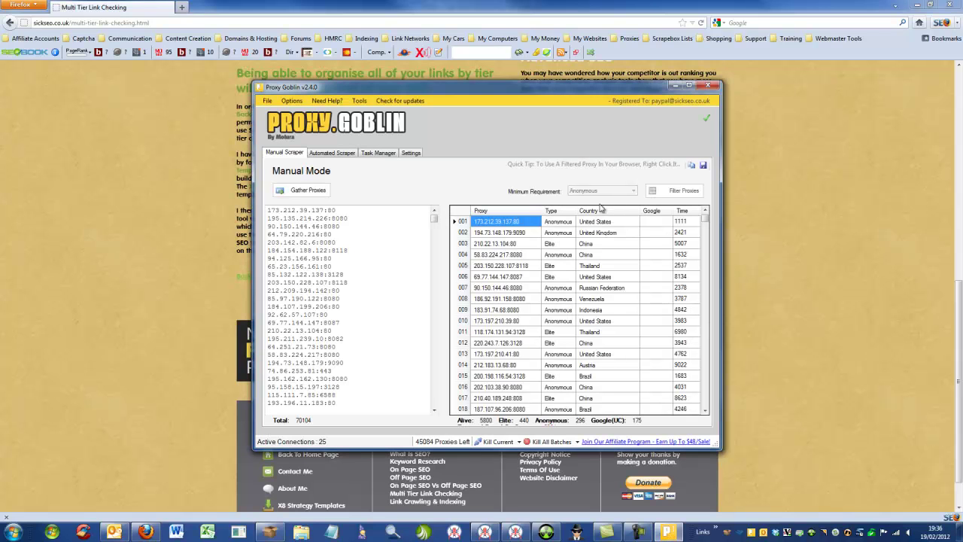
click(328, 153)
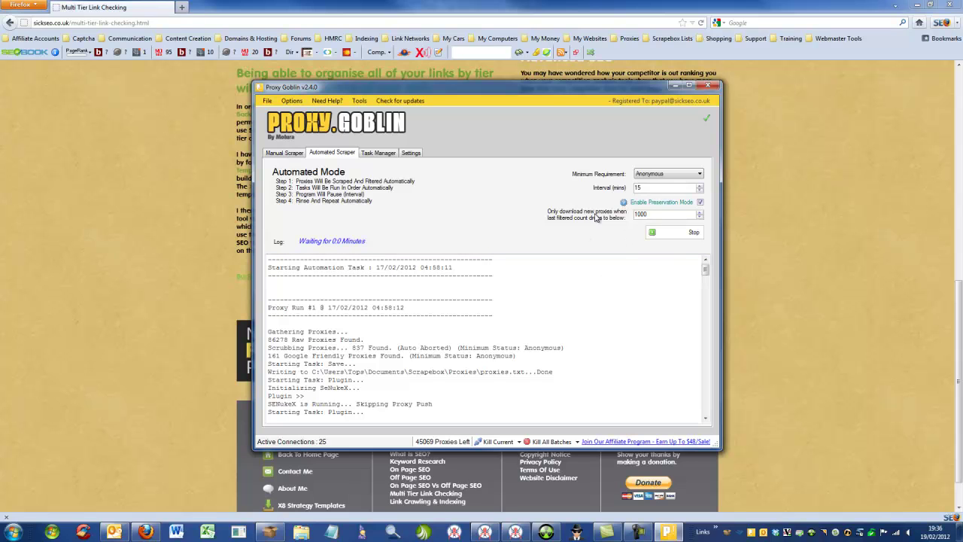
click(290, 153)
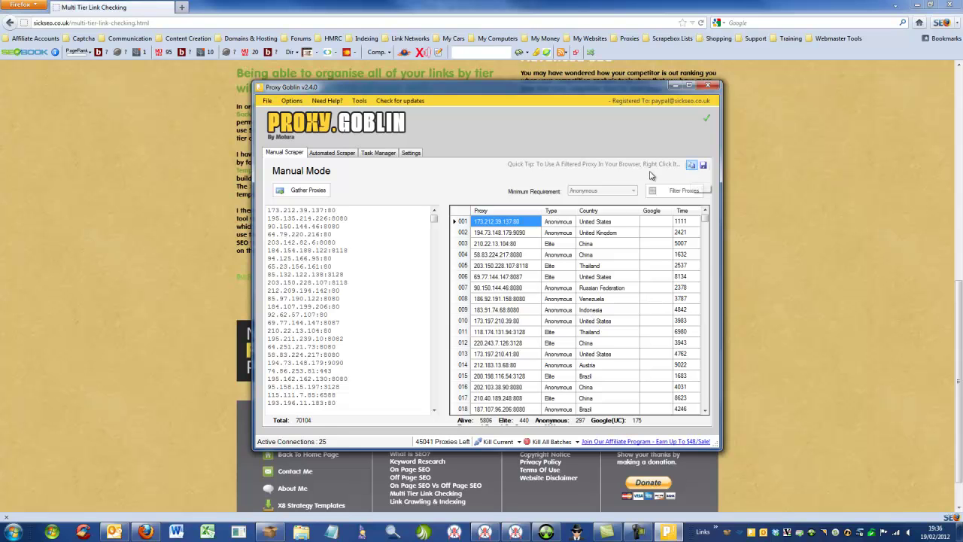
- Switch to Backlink Monitor and delete all existing entries from its proxy server list
click(515, 532)
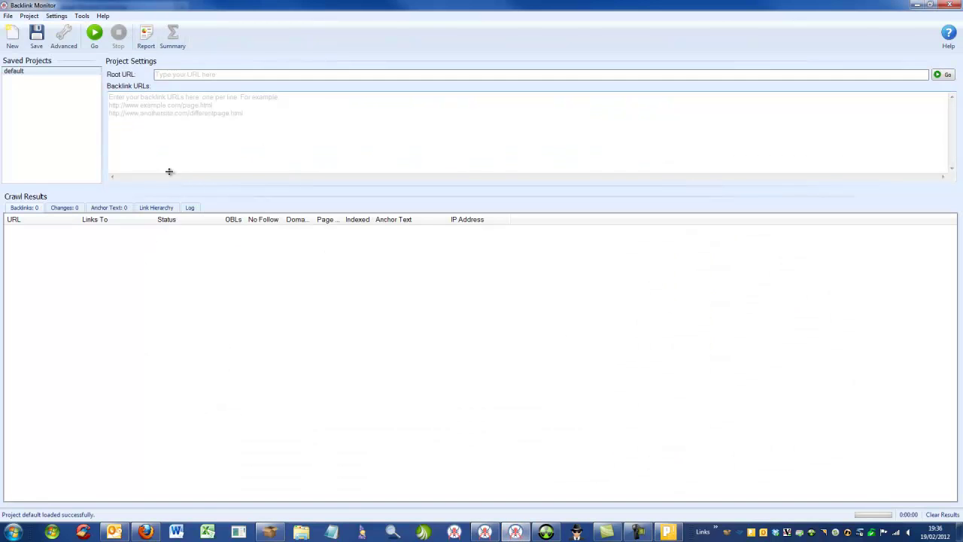
click(54, 16)
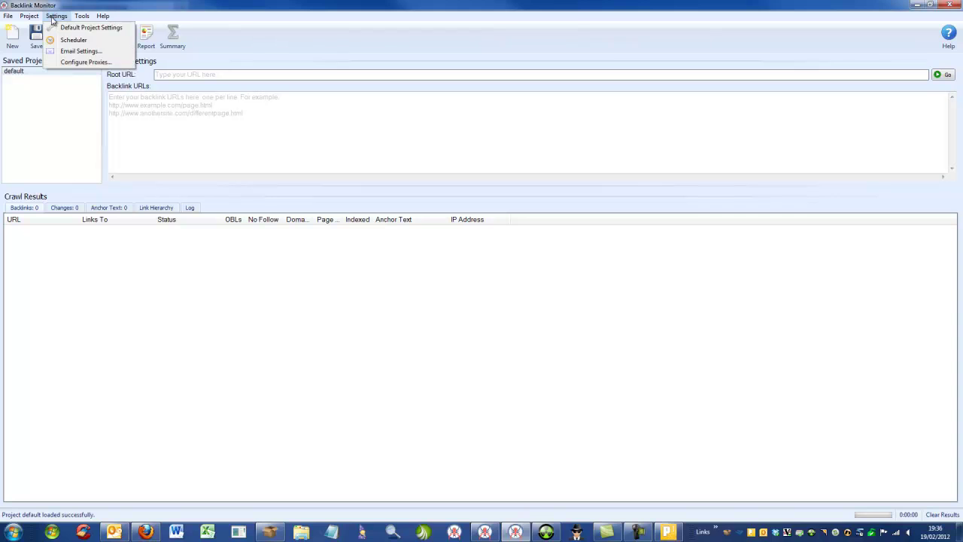
click(83, 62)
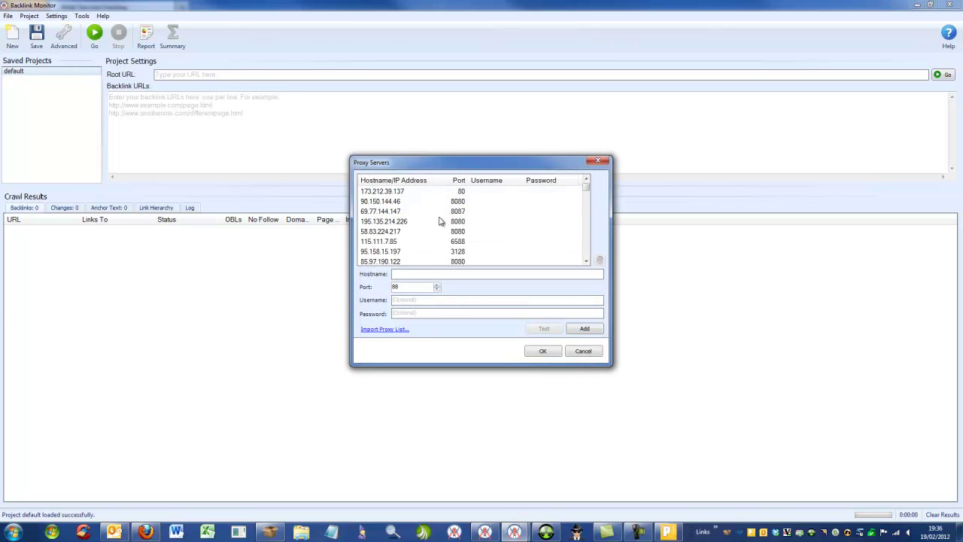
click(463, 192)
scroll(526, 241, down, 10)
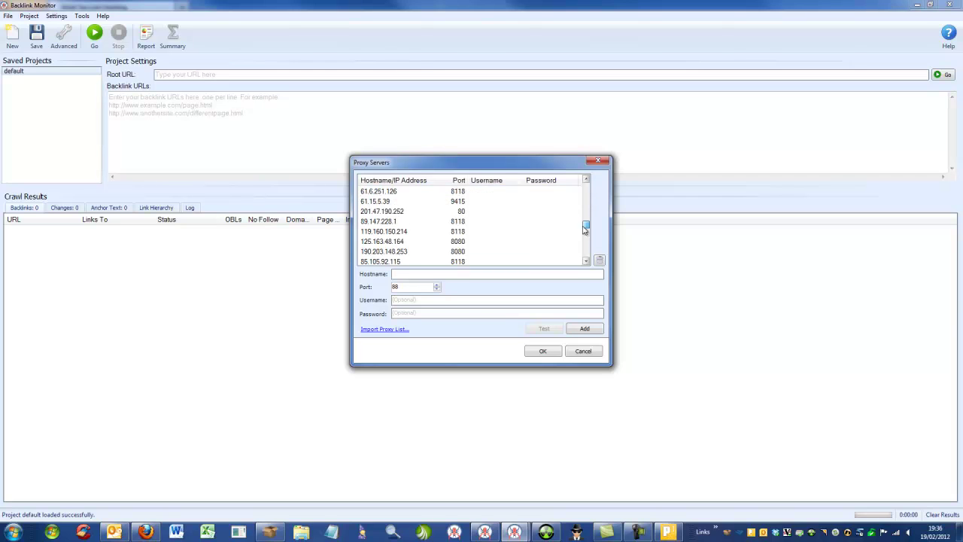
shift+click(517, 262)
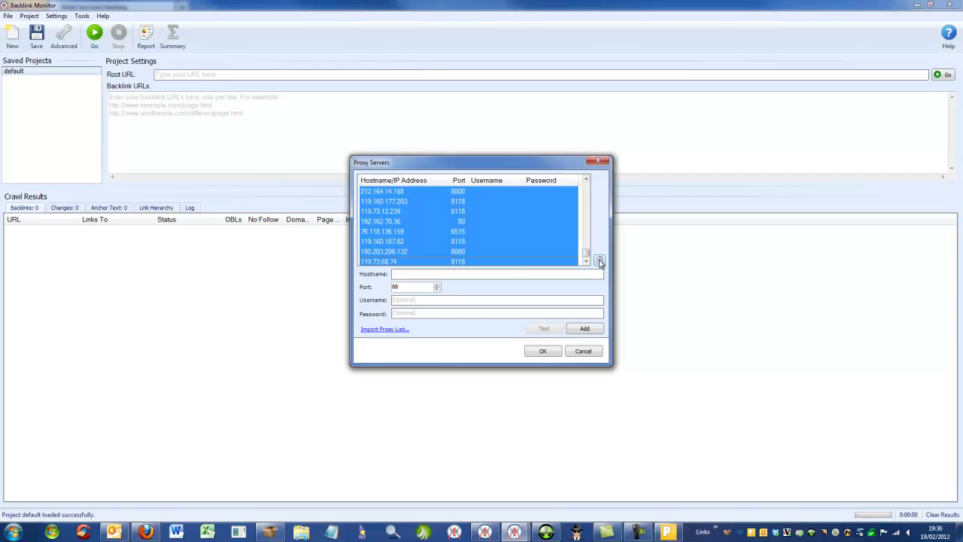
click(599, 259)
- Paste the copied proxies into the proxy server list, check the list through to its end, and save it
right_click(487, 210)
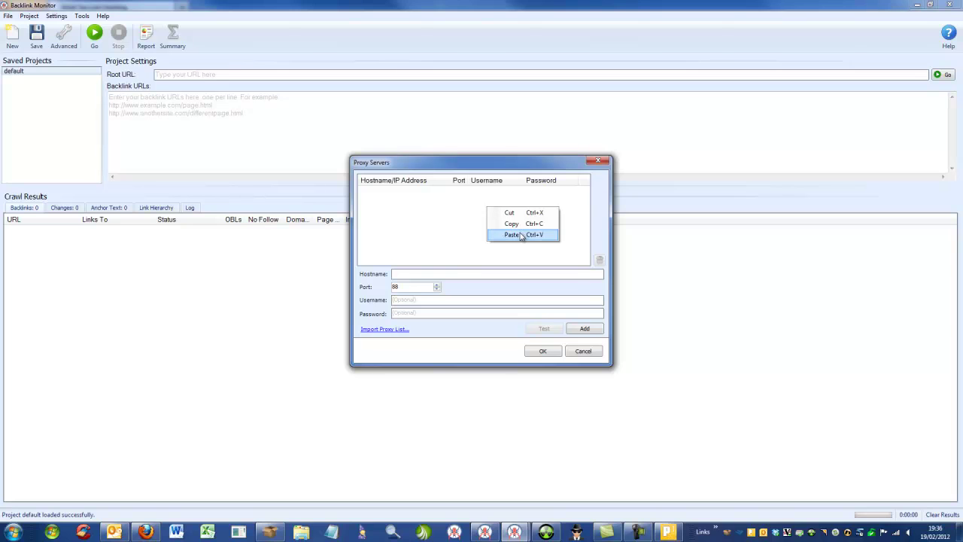
click(521, 236)
drag(586, 189, 585, 264)
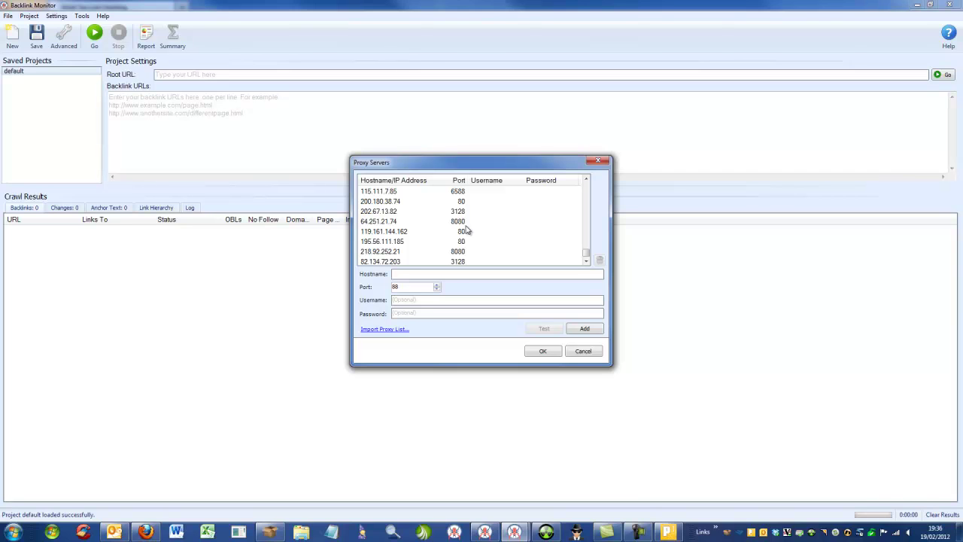
mouse_move(667, 532)
mouse_move(668, 488)
click(542, 352)
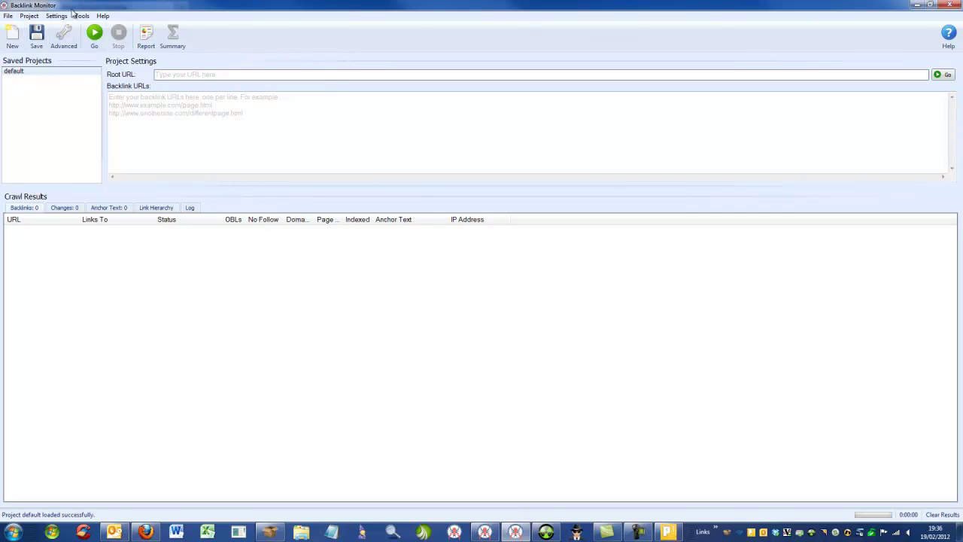
click(6, 15)
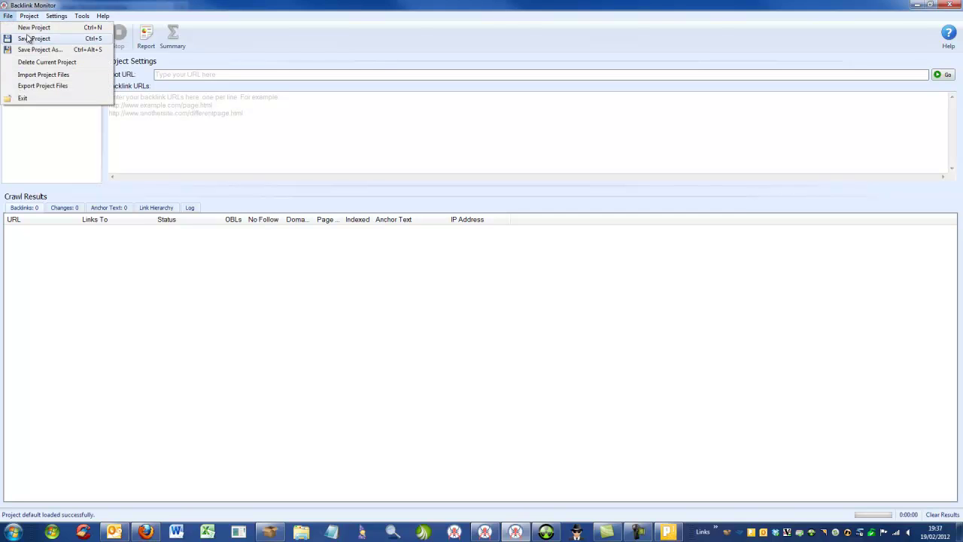
mouse_move(34, 16)
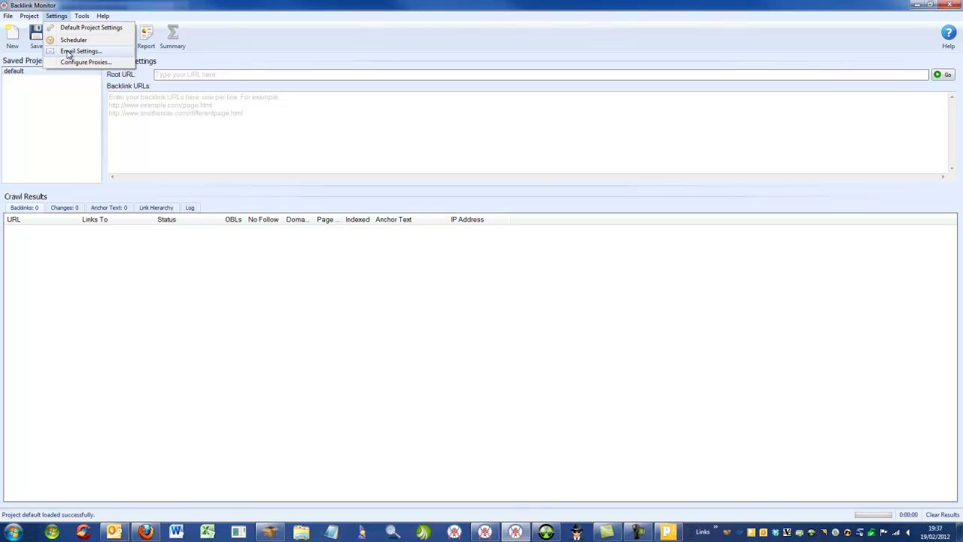
mouse_move(81, 17)
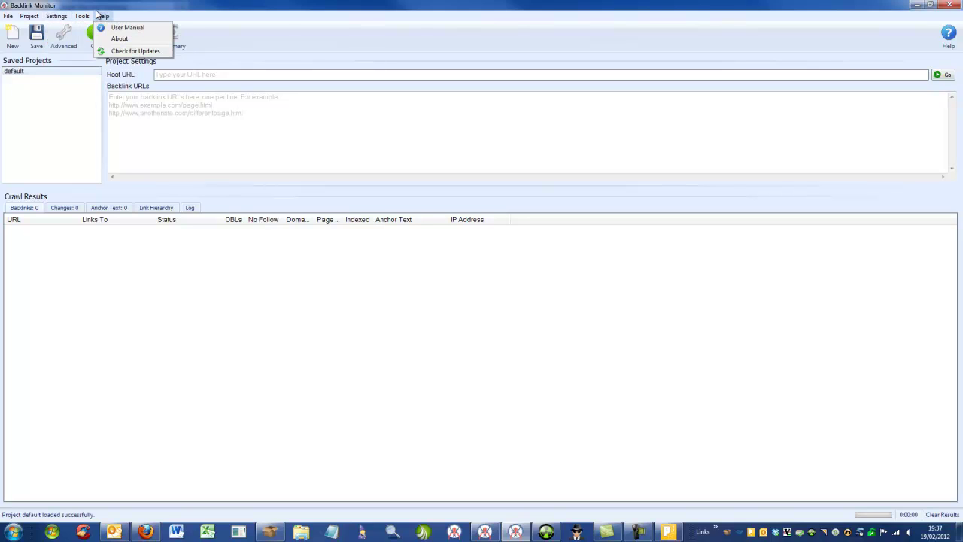
click(454, 34)
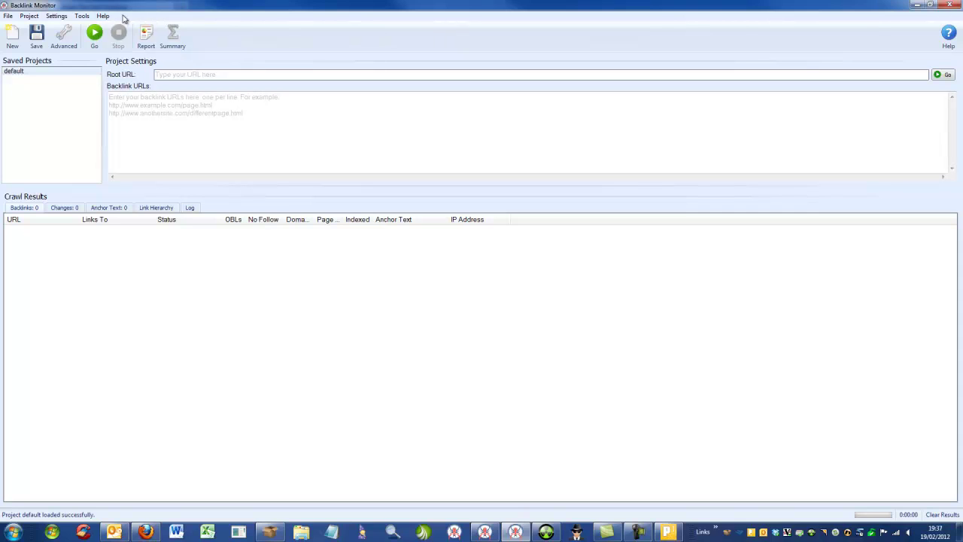
click(7, 16)
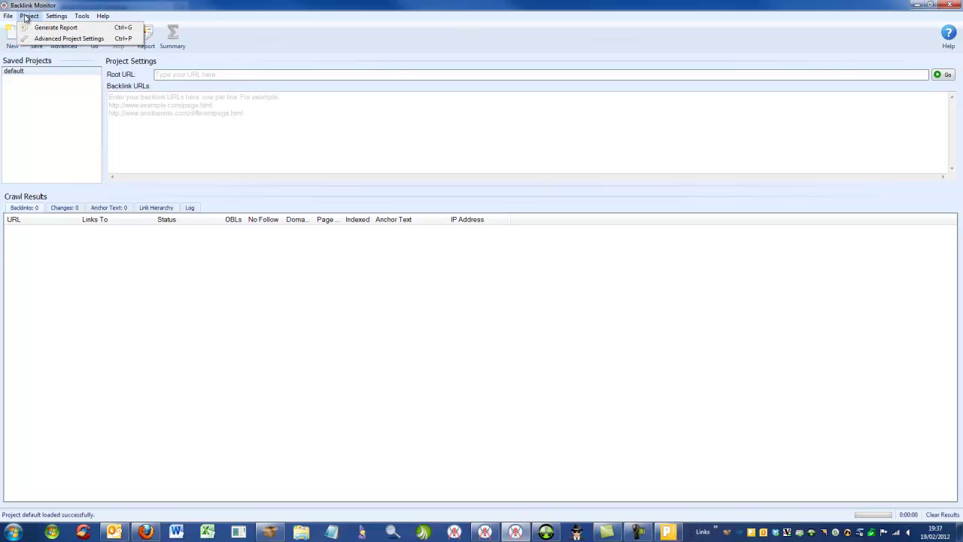
click(359, 46)
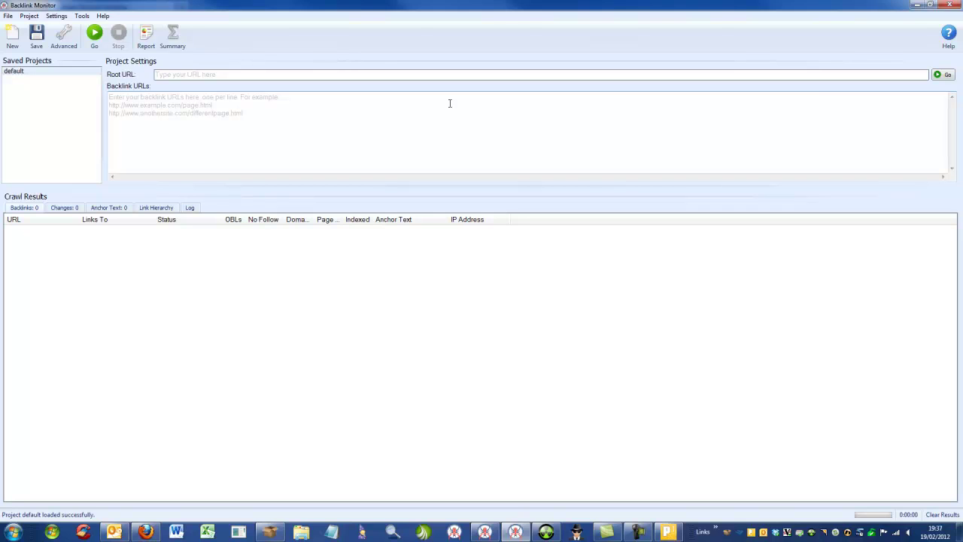
click(394, 117)
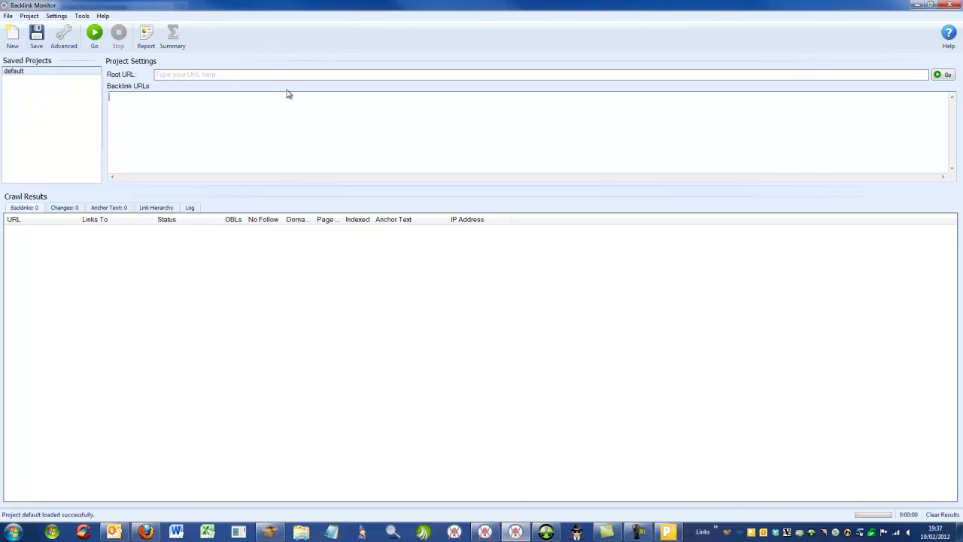
- Switch to SEnuke X and import the campaign file "health insurance quotes 1 full monty on steroids.SenukeXCampaign" from the Full Monty V3 folder
click(546, 533)
click(65, 32)
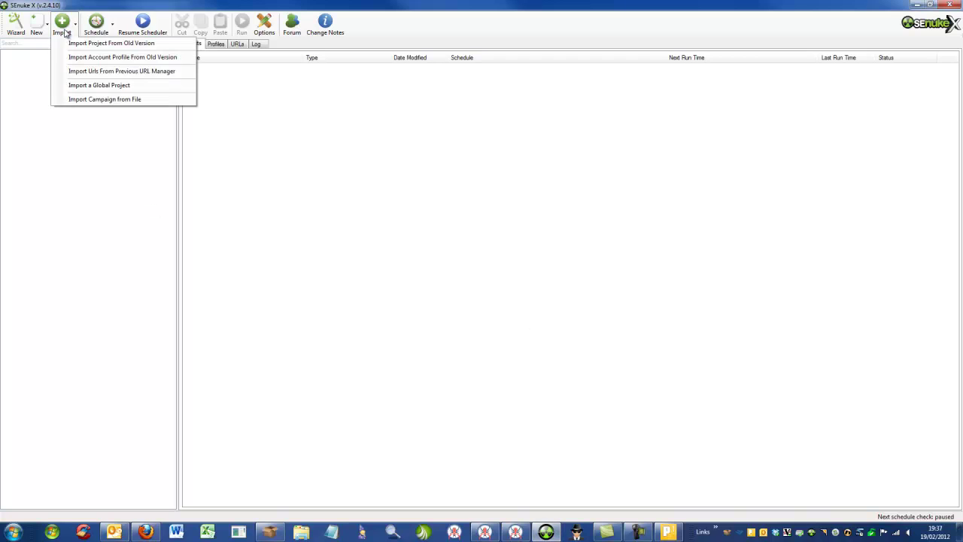
click(121, 99)
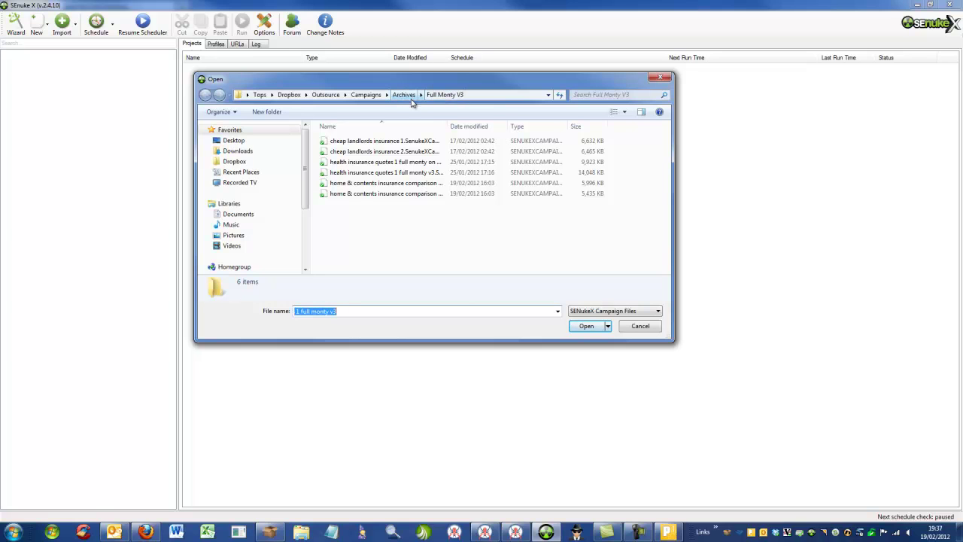
click(365, 163)
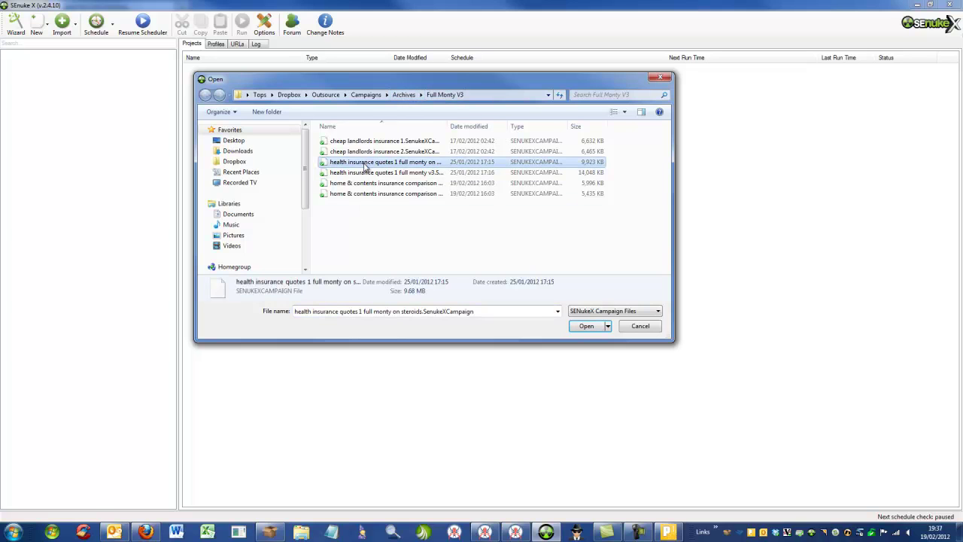
drag(447, 126, 506, 126)
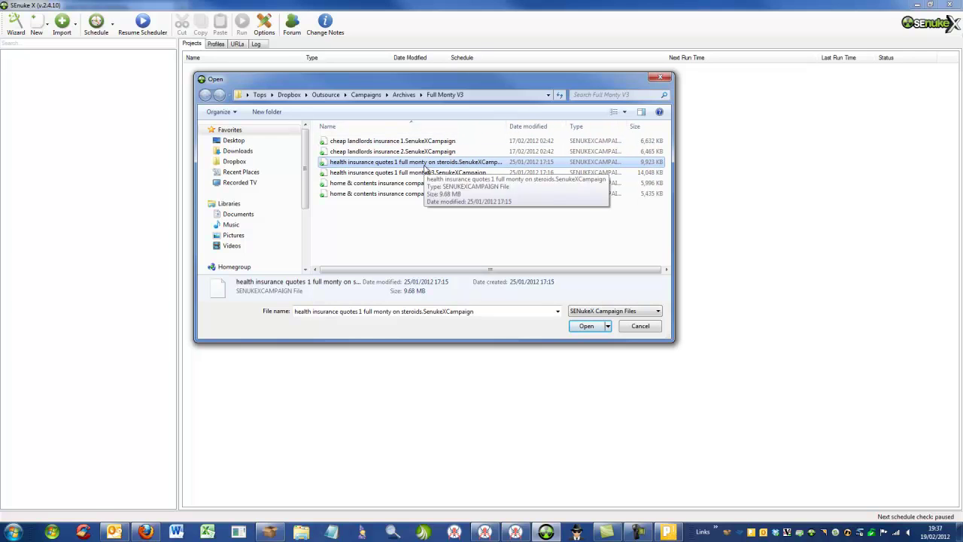
click(590, 329)
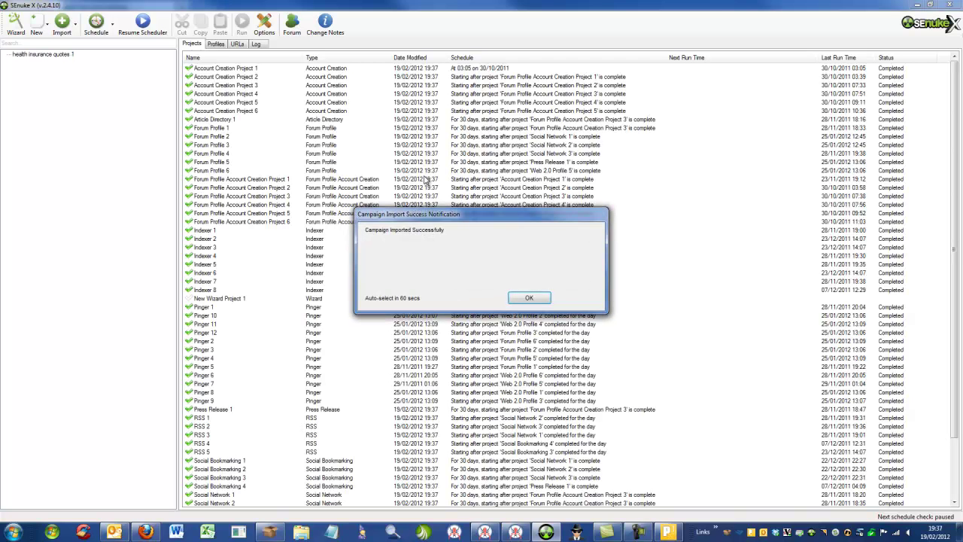
click(529, 299)
- Import the second campaign file, "health insurance quotes 1 full monty v3.SenukeXCampaign", from the same folder
click(62, 24)
click(88, 99)
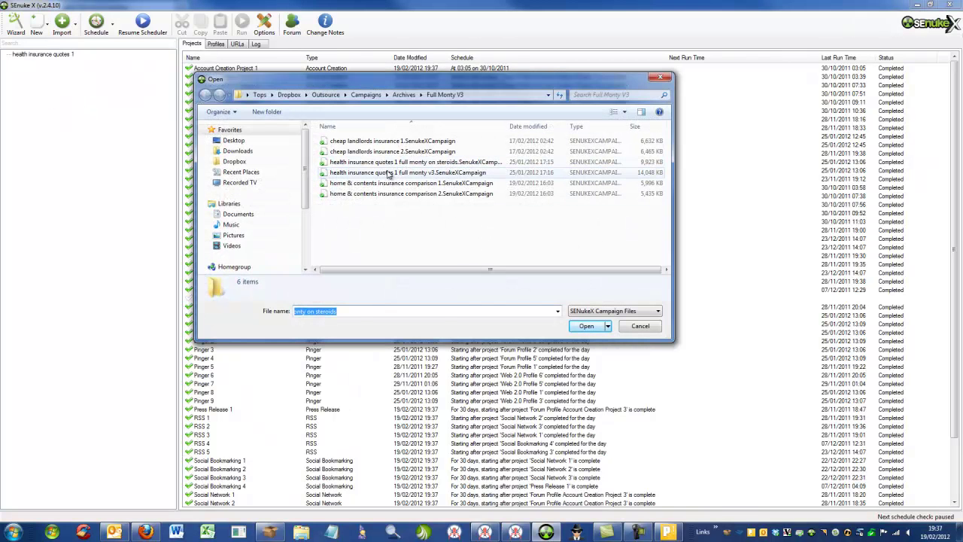
click(389, 173)
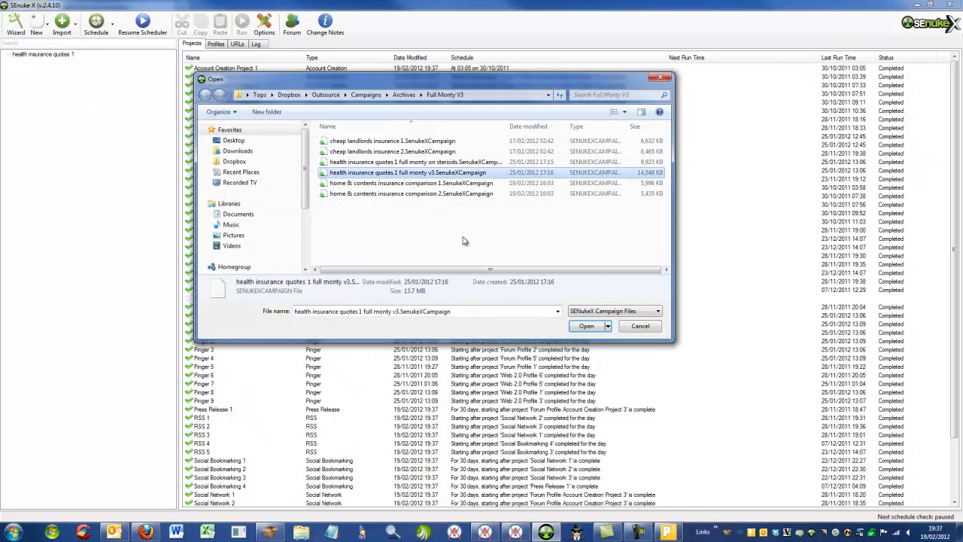
click(574, 326)
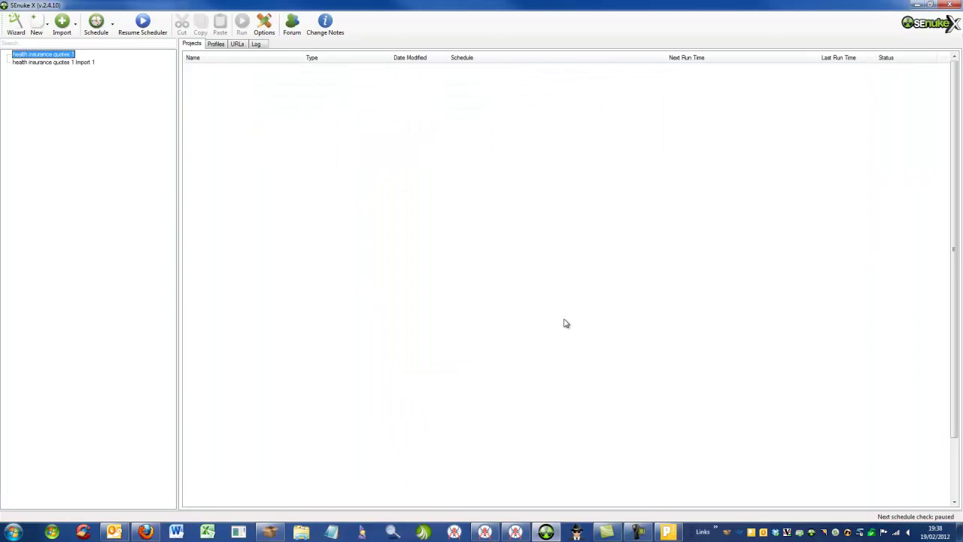
click(533, 300)
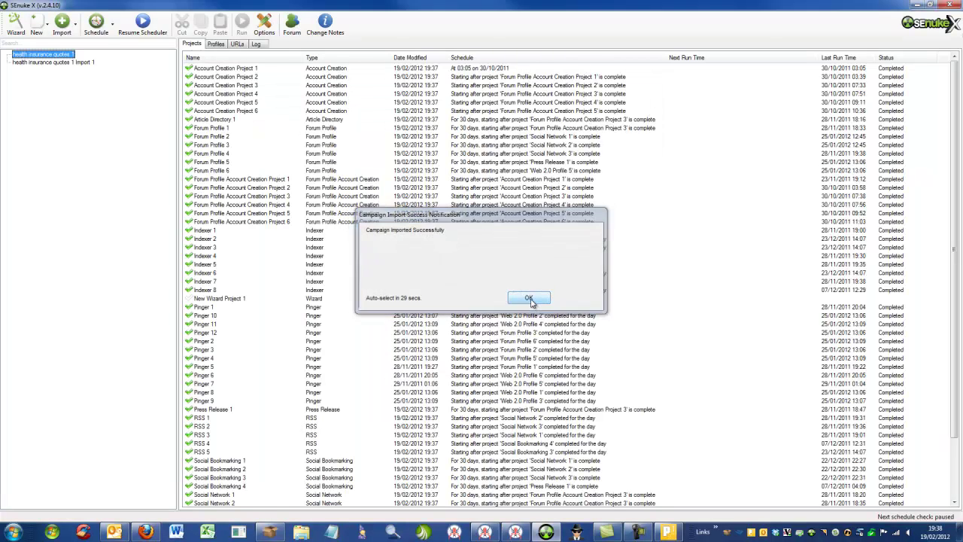
- Compare the project lists of the two imported health insurance campaigns and look over the first campaign's URL lists
click(53, 62)
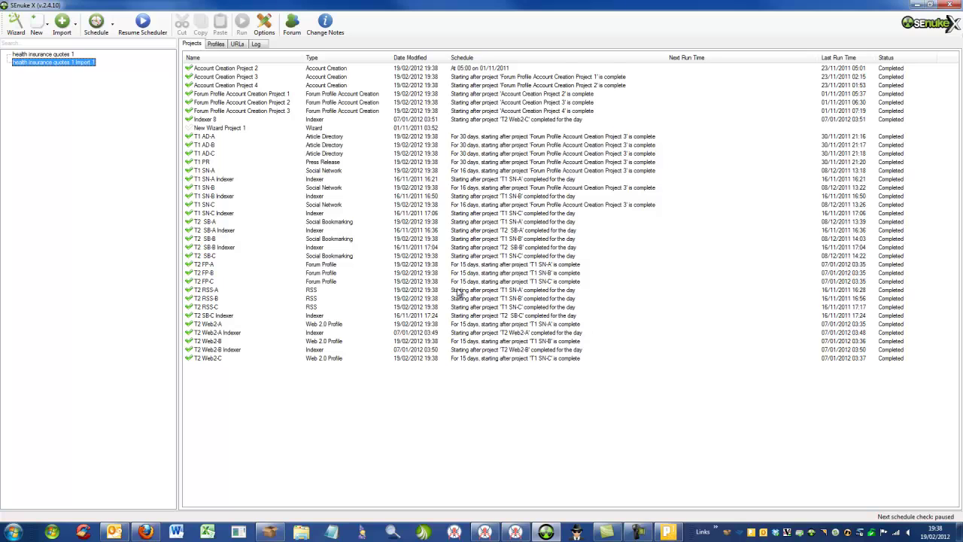
click(416, 198)
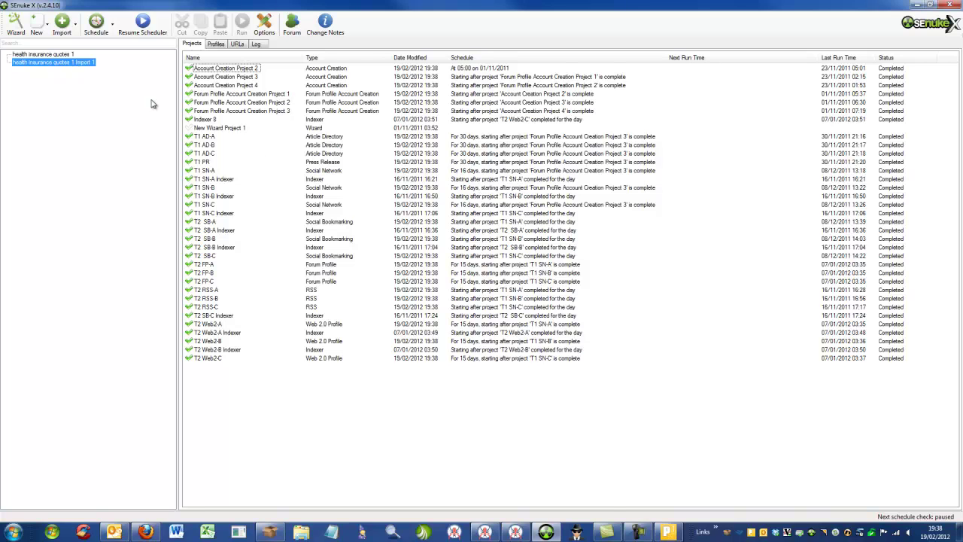
click(45, 55)
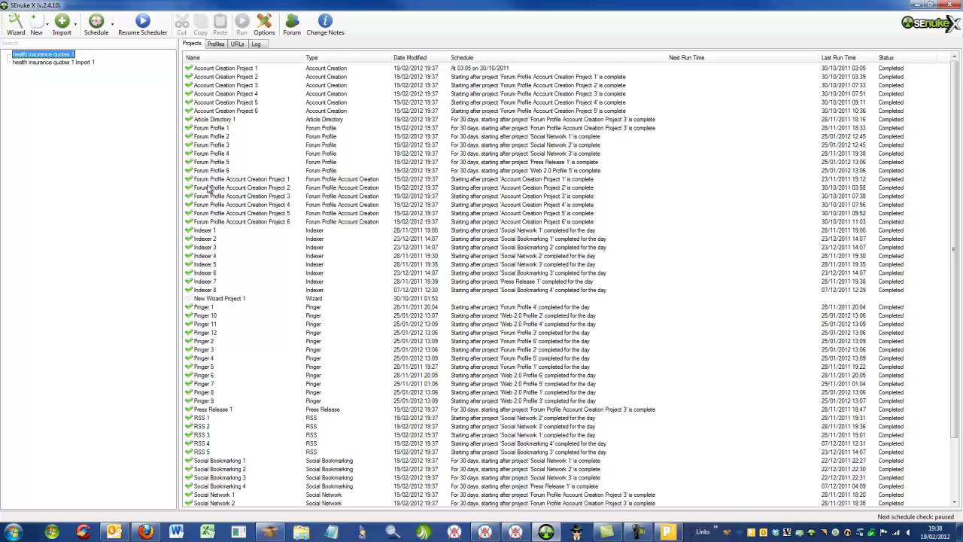
click(237, 44)
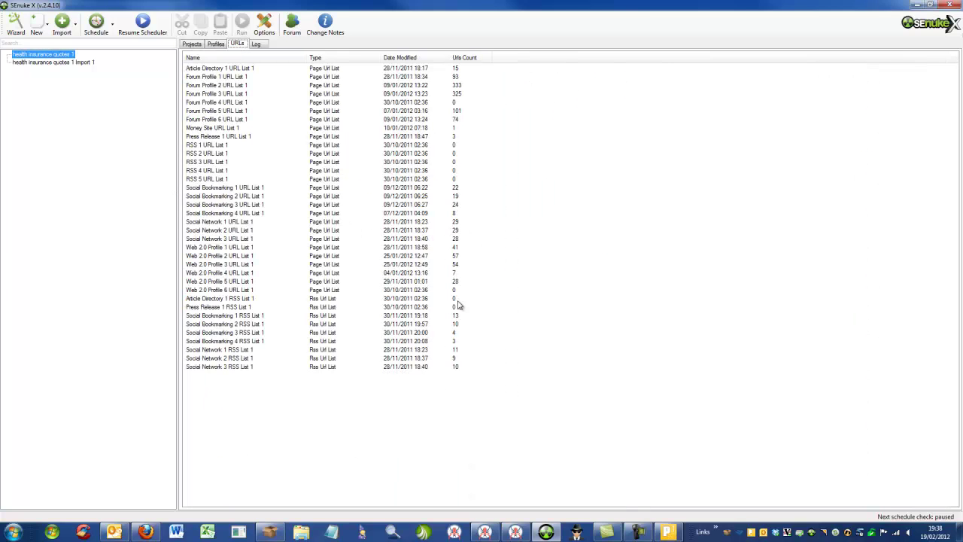
click(36, 62)
click(40, 57)
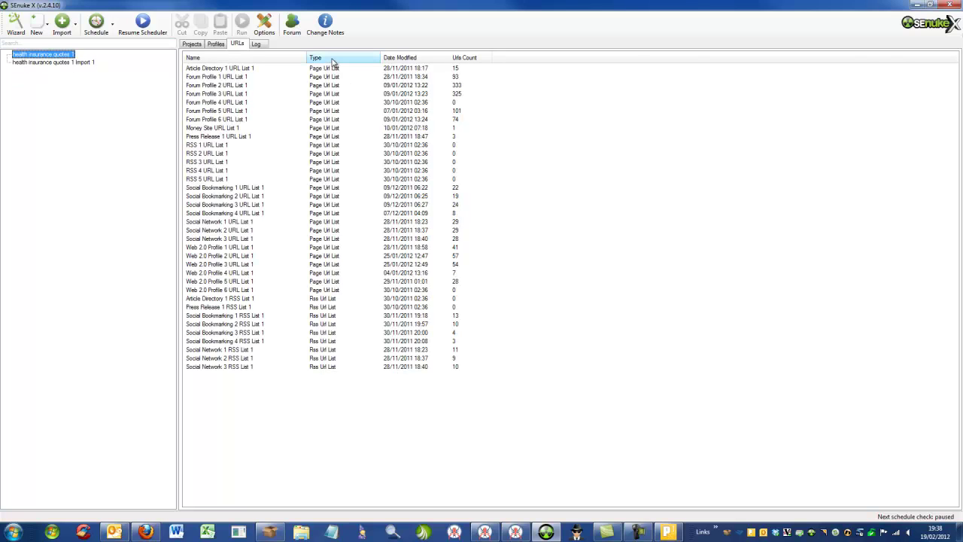
click(192, 43)
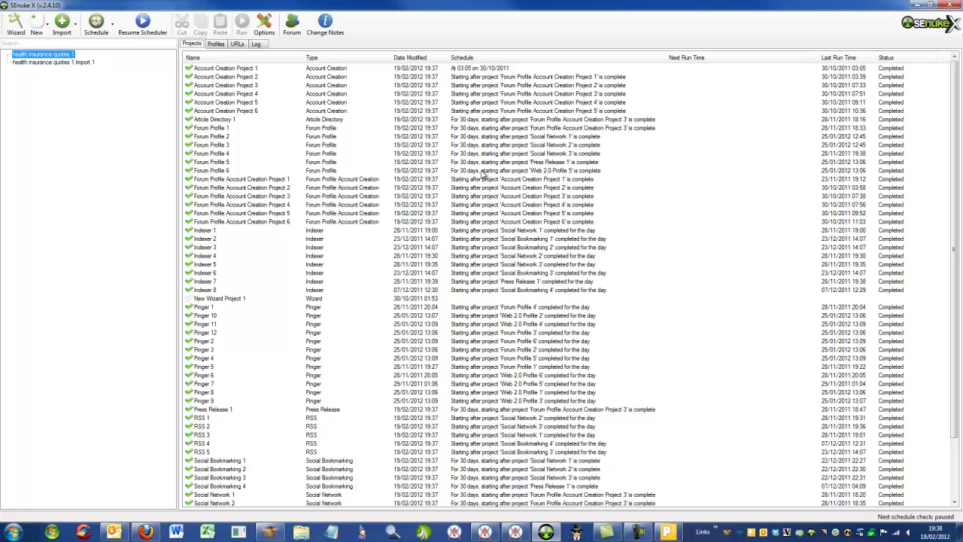
click(73, 66)
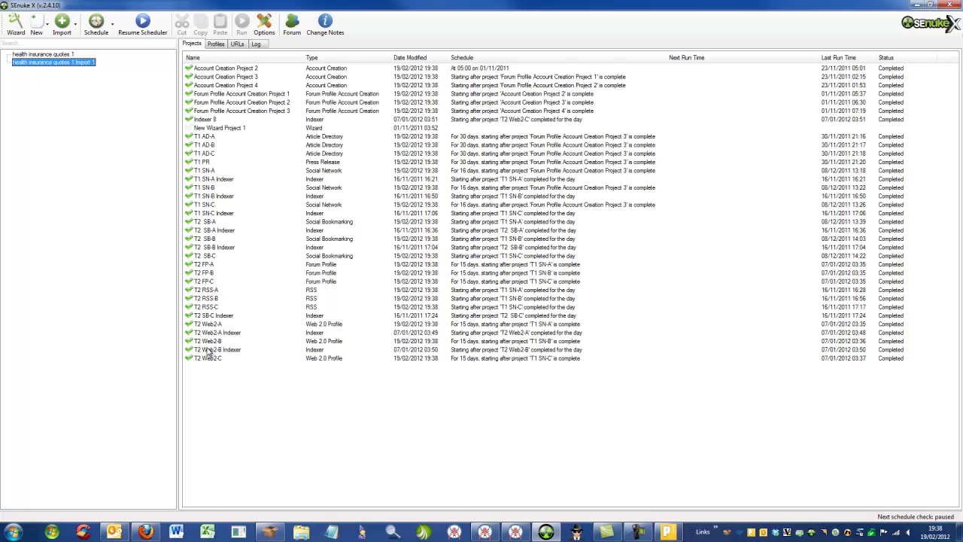
key(Up)
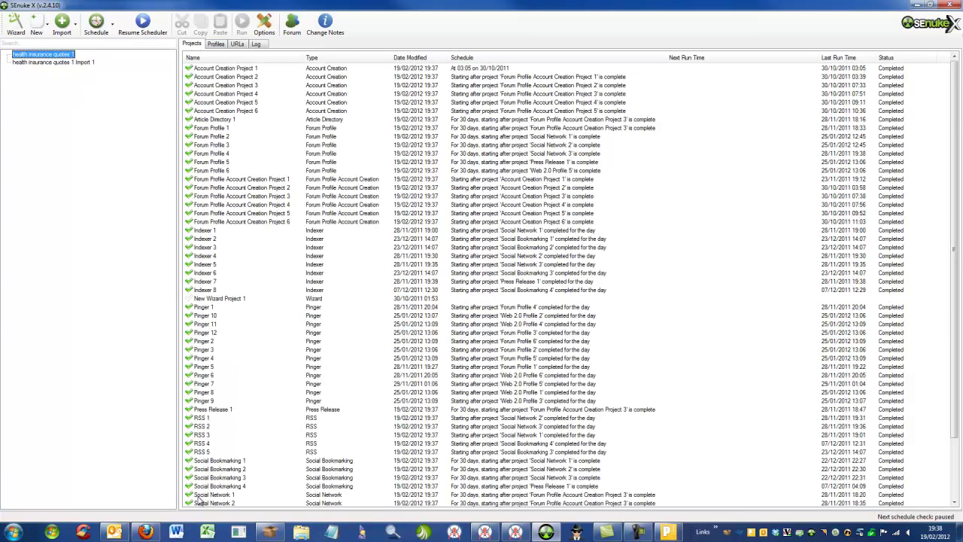
click(236, 214)
scroll(261, 277, down, 3)
scroll(260, 277, up, 3)
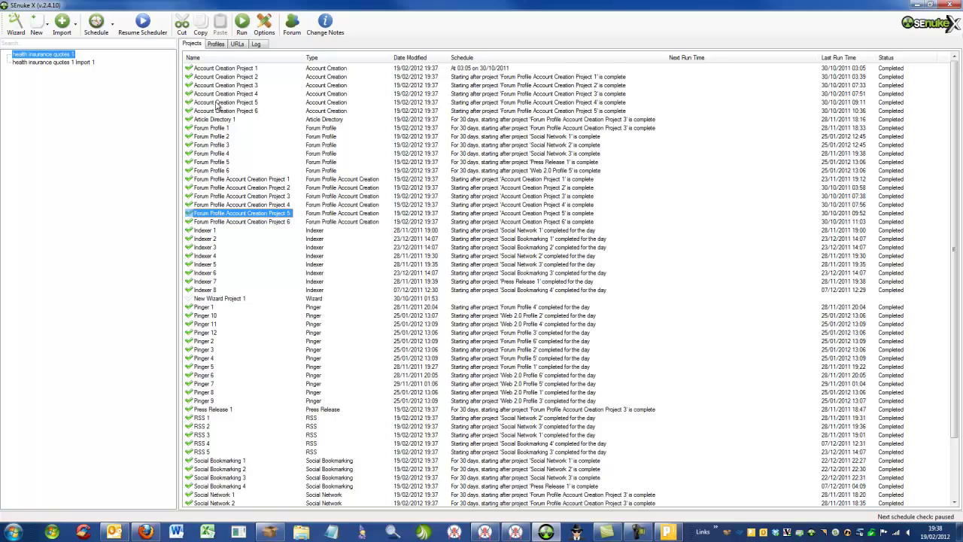
- Sort the first campaign's URL lists by type and combine all page URL lists except the Money Site one
click(237, 45)
click(316, 58)
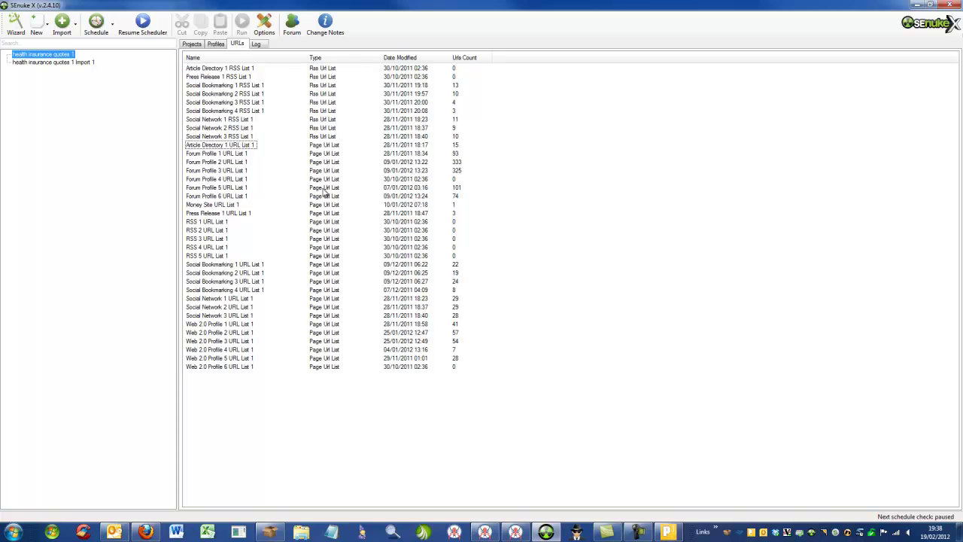
click(322, 58)
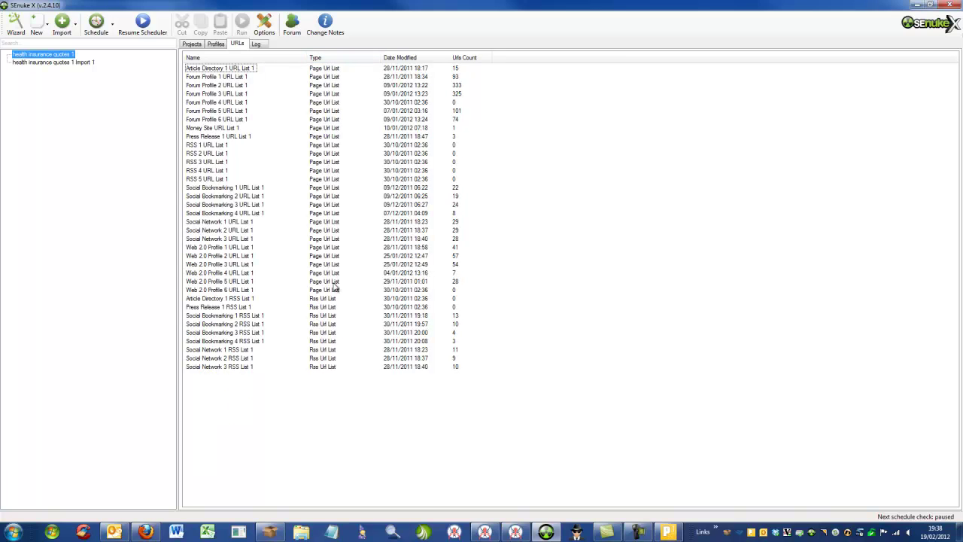
click(239, 69)
shift+click(250, 291)
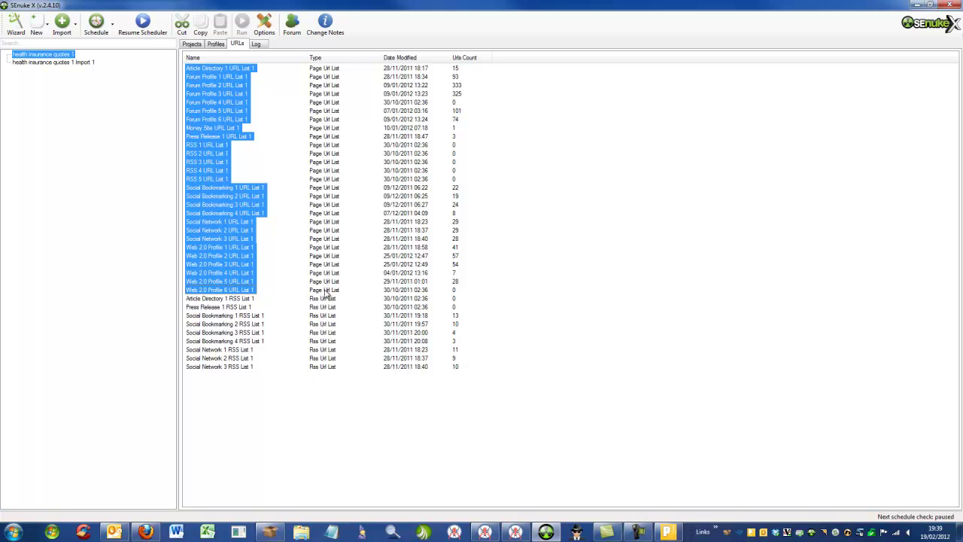
ctrl+click(217, 129)
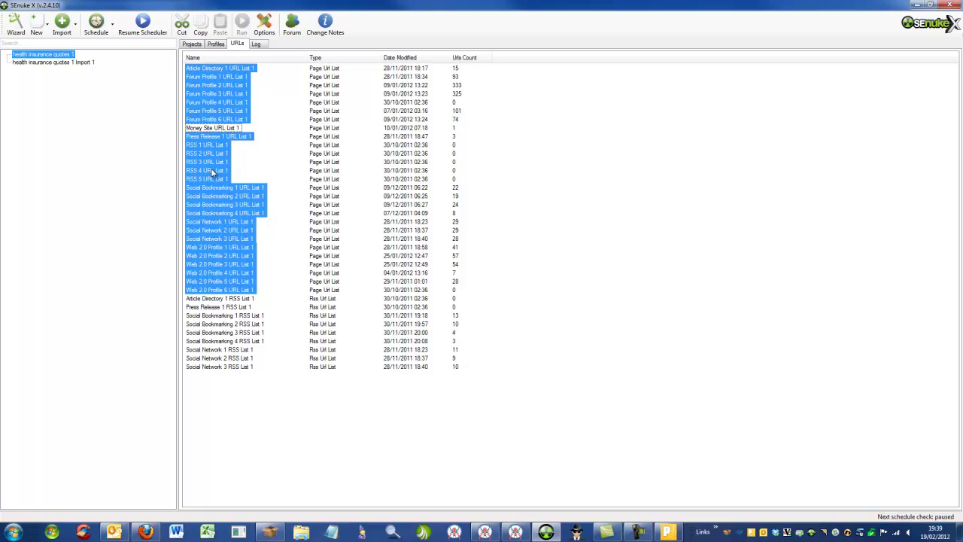
right_click(229, 200)
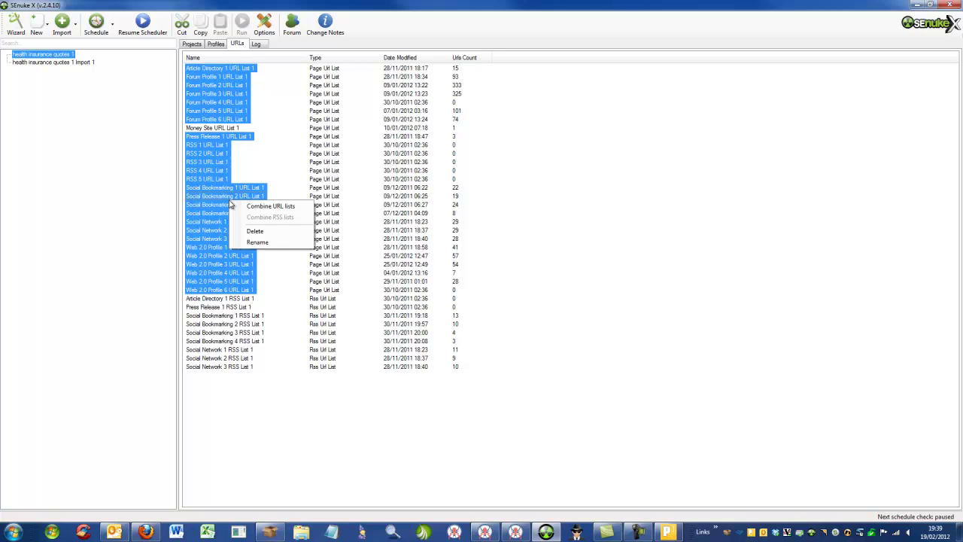
click(261, 207)
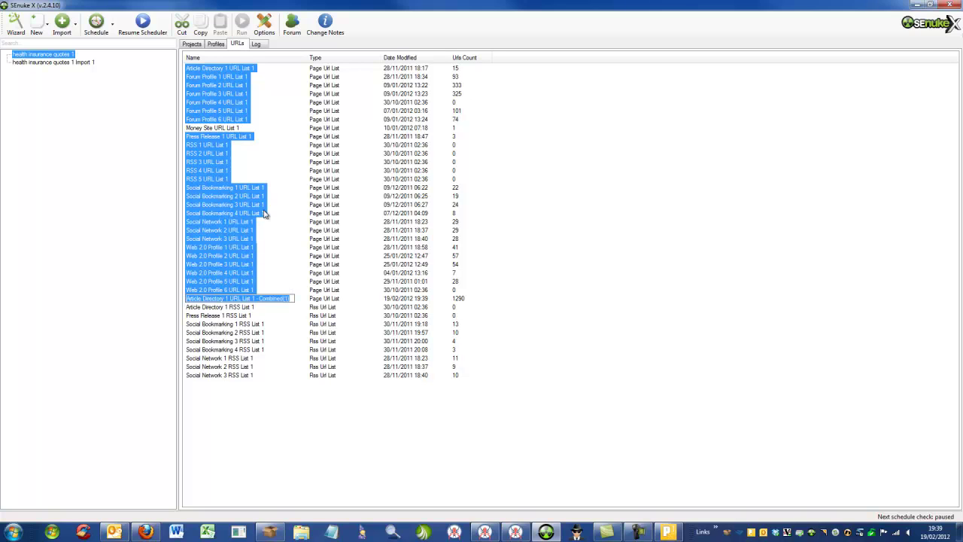
- Open the combined URL list, check it through to its last entry, and copy all of its URLs
click(273, 299)
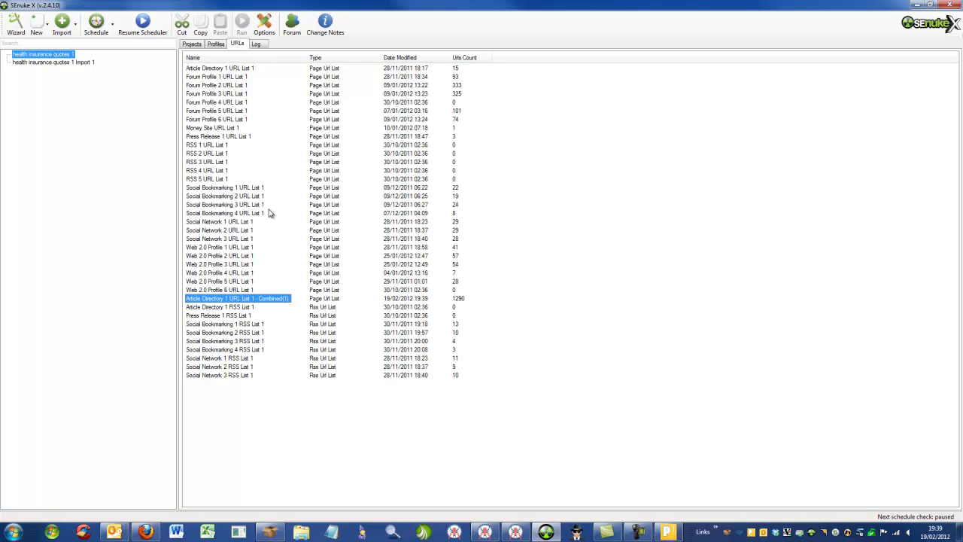
double_click(261, 300)
click(331, 121)
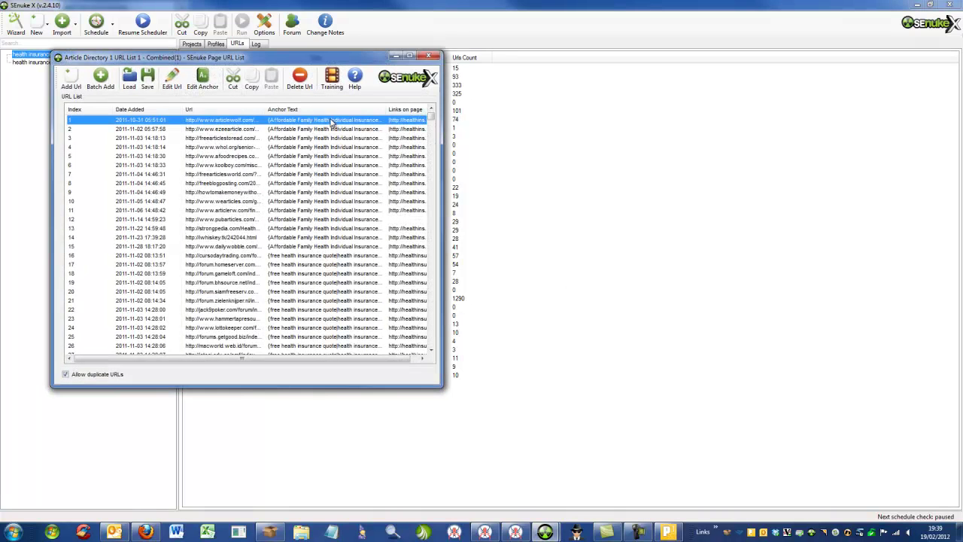
drag(433, 120, 432, 354)
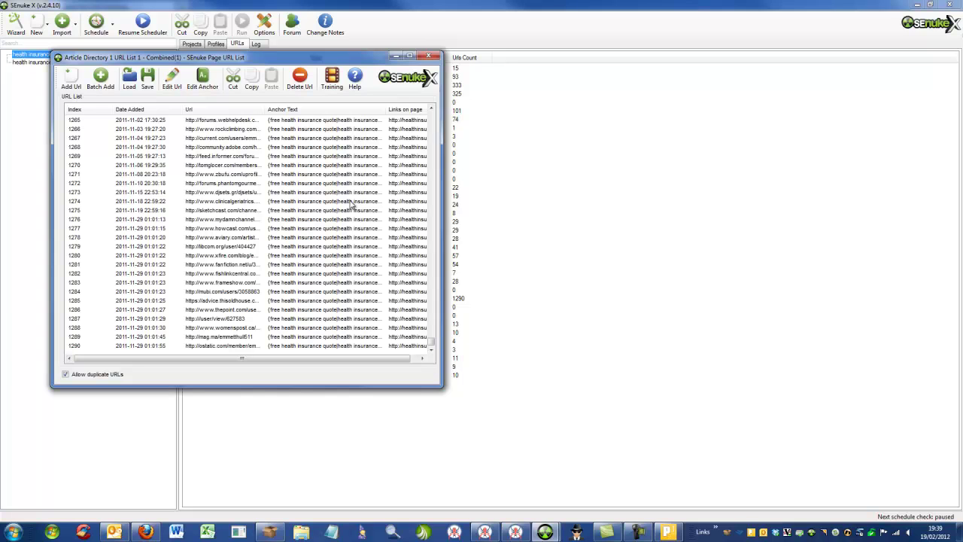
click(228, 165)
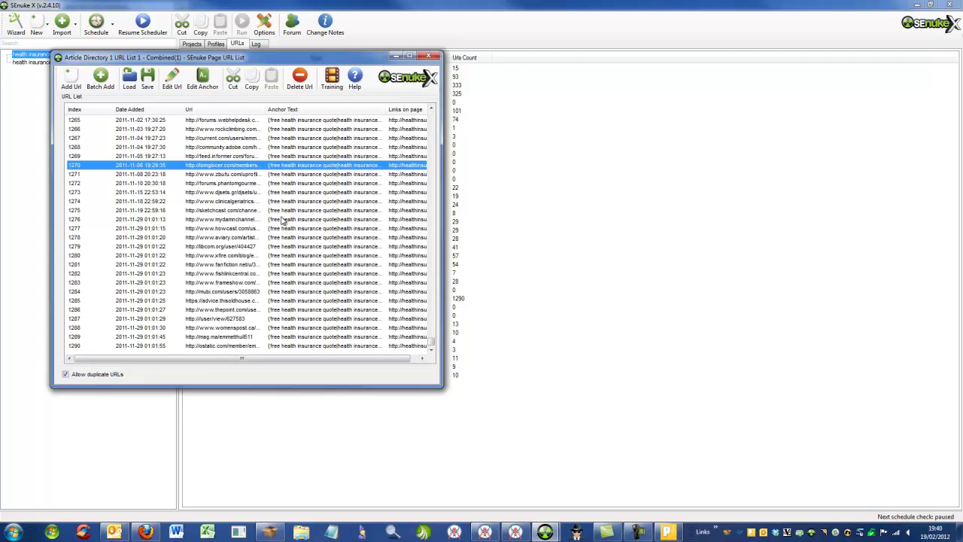
mouse_move(433, 342)
mouse_down()
mouse_move(422, 226)
mouse_move(376, 124)
mouse_move(436, 343)
mouse_up()
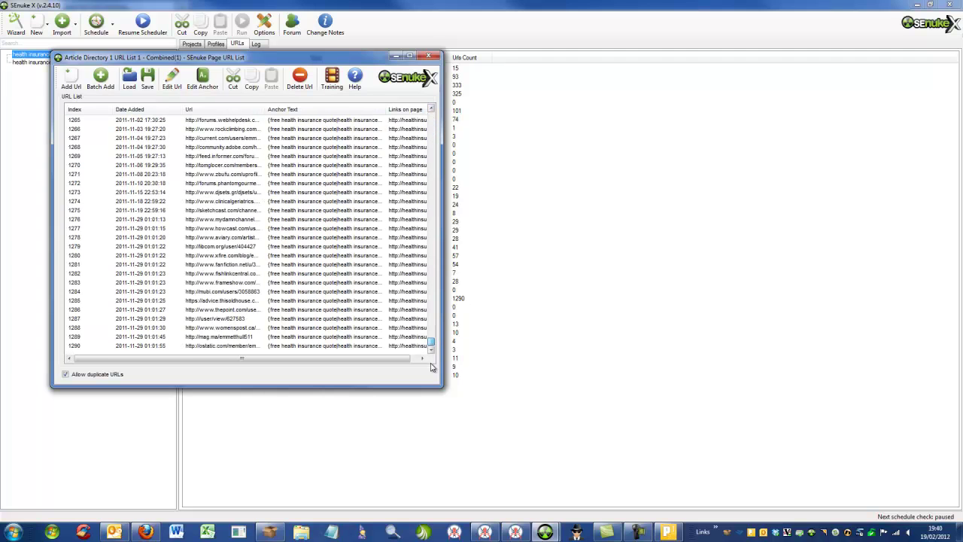
key(ctrl+a)
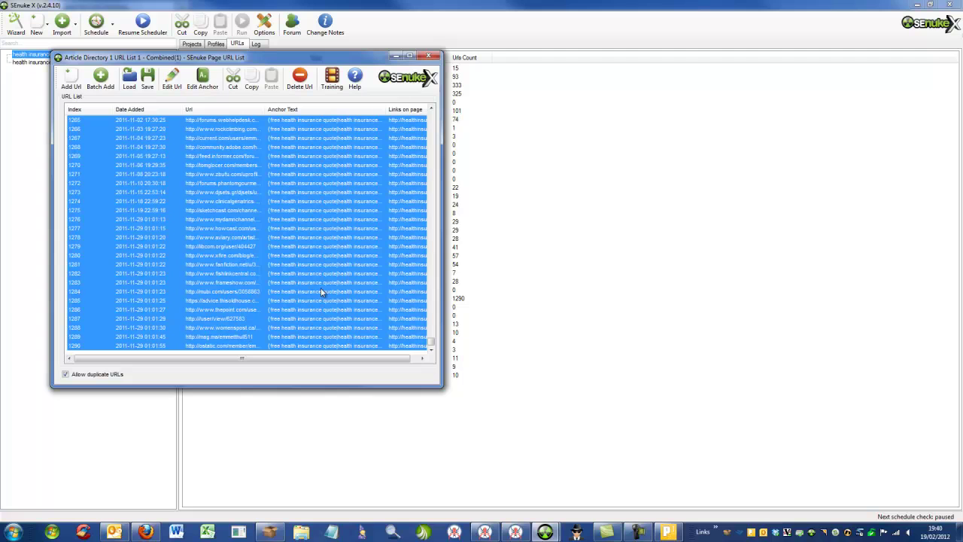
click(251, 86)
- Switch to Backlink Monitor and paste the copied links into the default project's backlink URLs
click(516, 532)
right_click(194, 116)
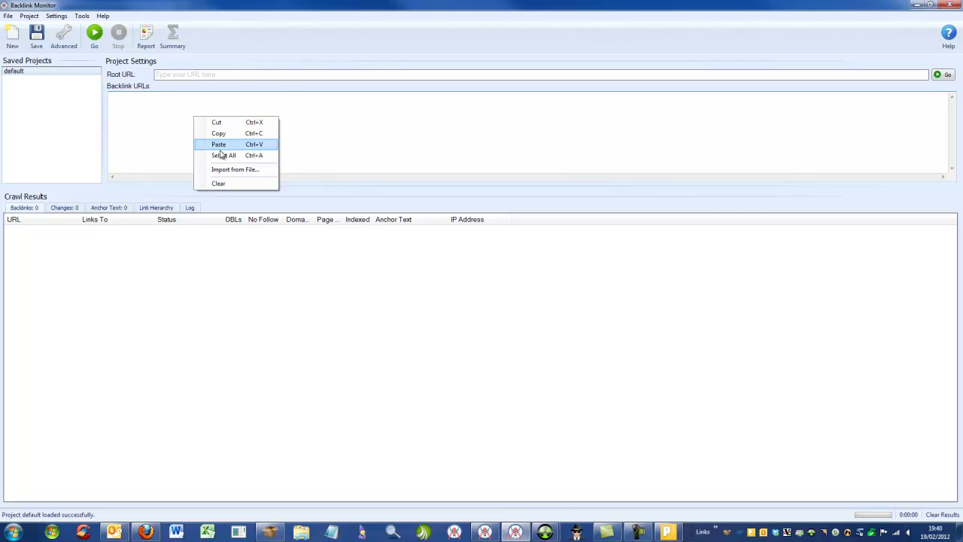
click(218, 142)
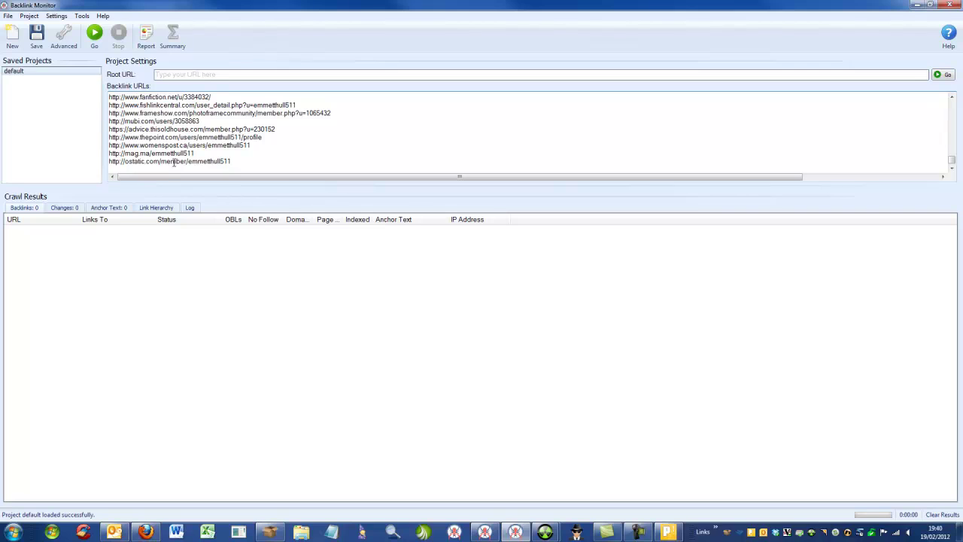
- Open the bookmarked Health Insurance For Individual website in a new Firefox tab and copy its address
click(190, 75)
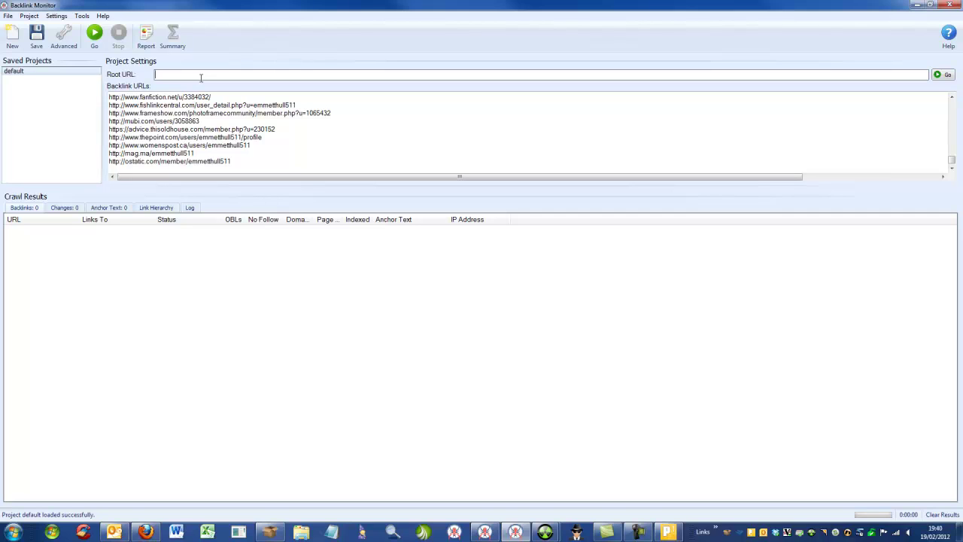
click(276, 113)
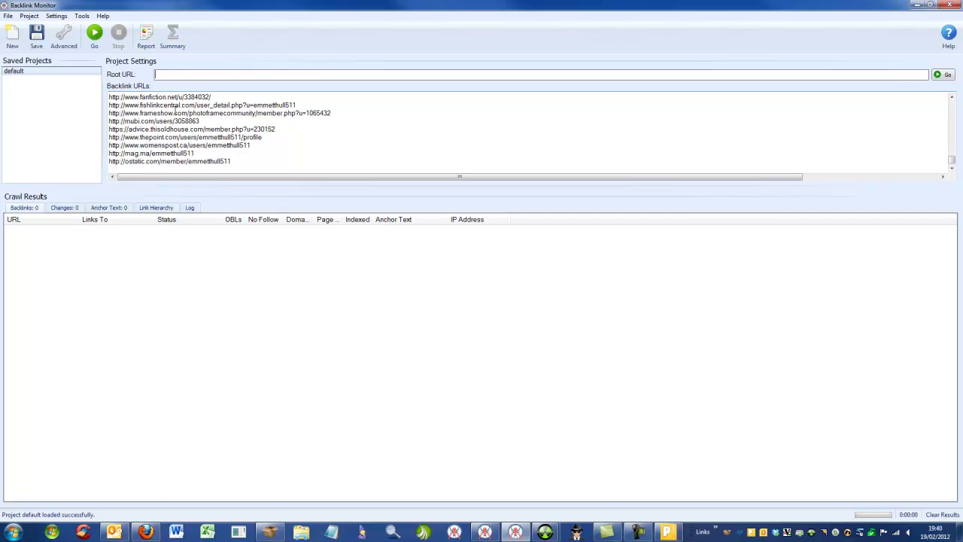
click(145, 532)
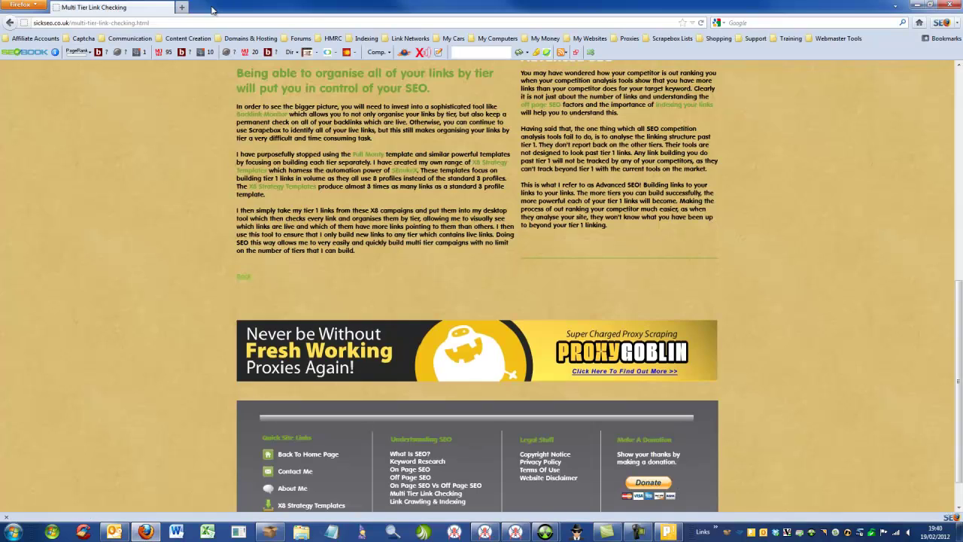
click(182, 7)
click(590, 38)
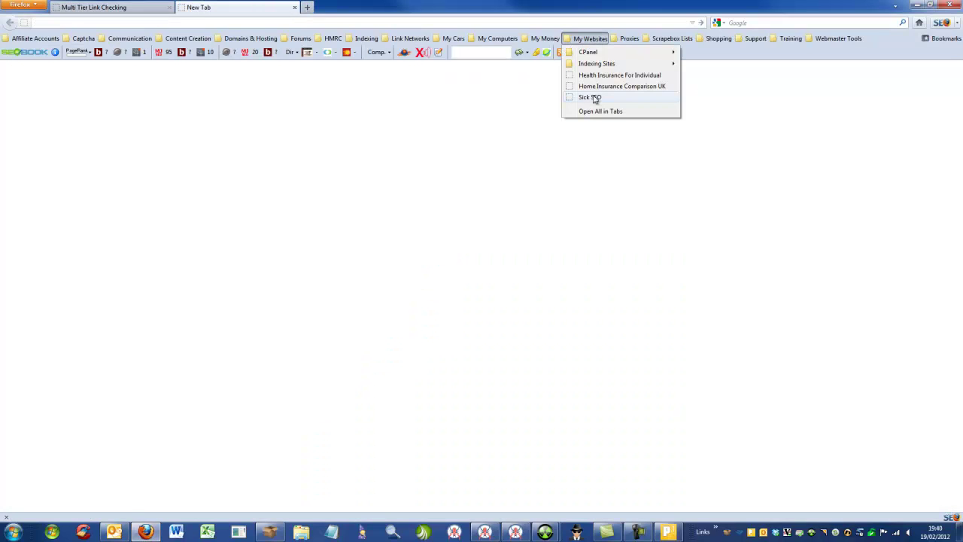
click(609, 75)
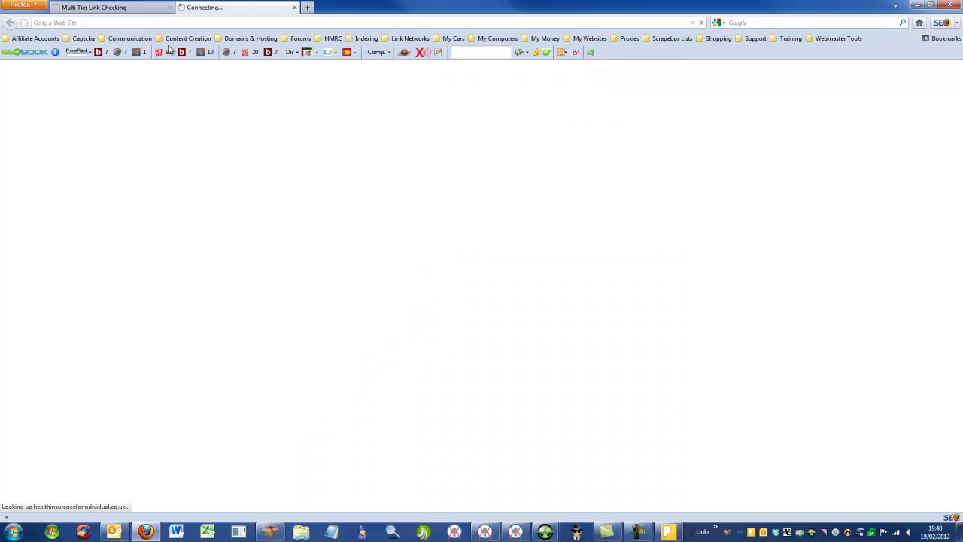
click(130, 23)
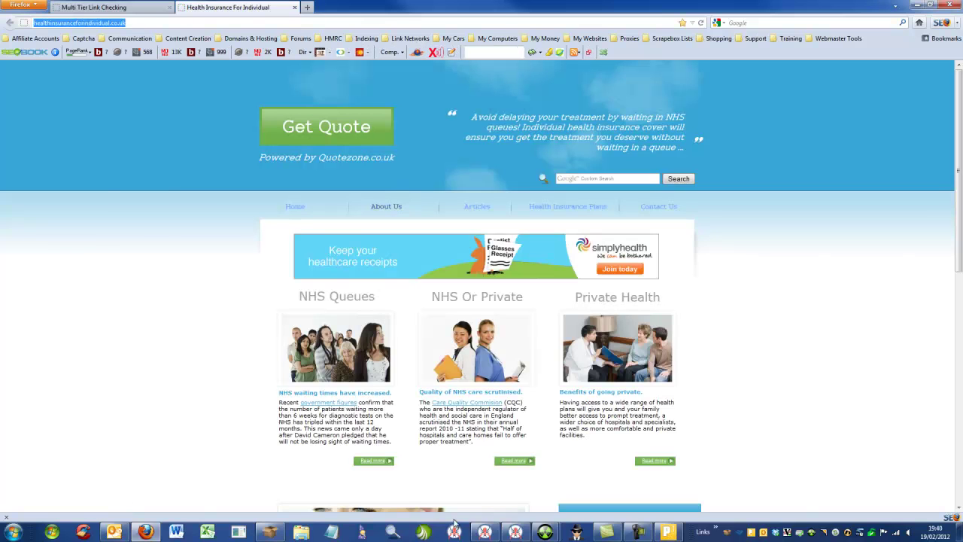
click(516, 532)
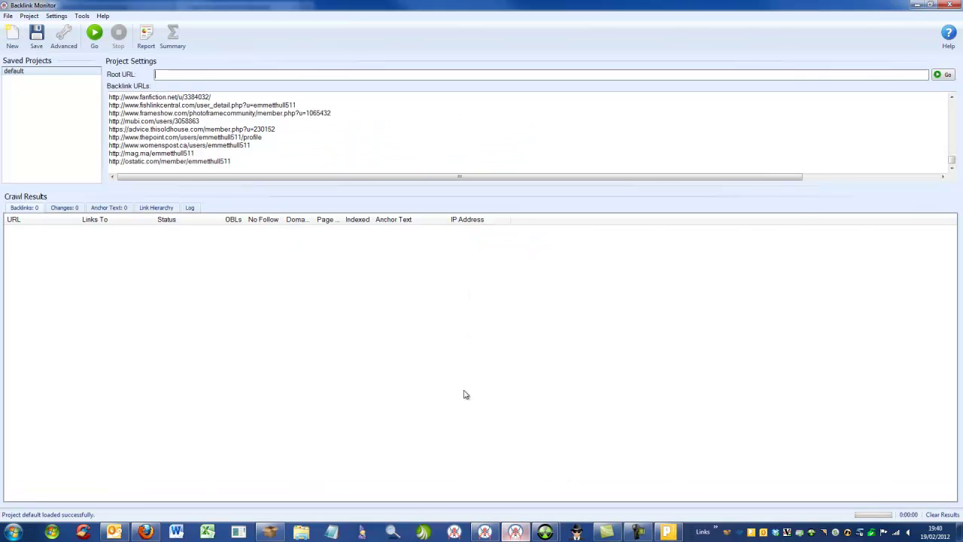
right_click(193, 76)
click(216, 121)
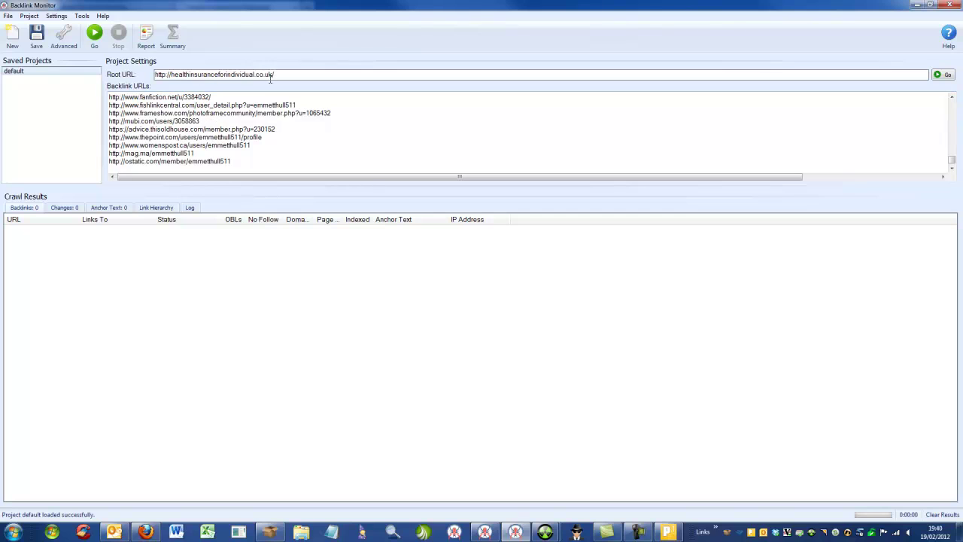
- Rename the default project as Full Monty Health Insurance and start a new line after its last backlink URL
right_click(44, 71)
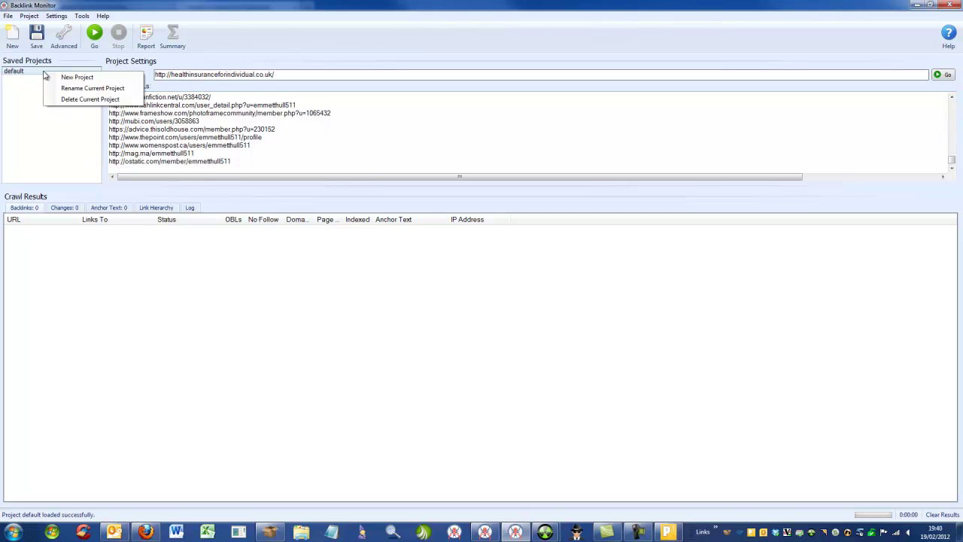
click(68, 88)
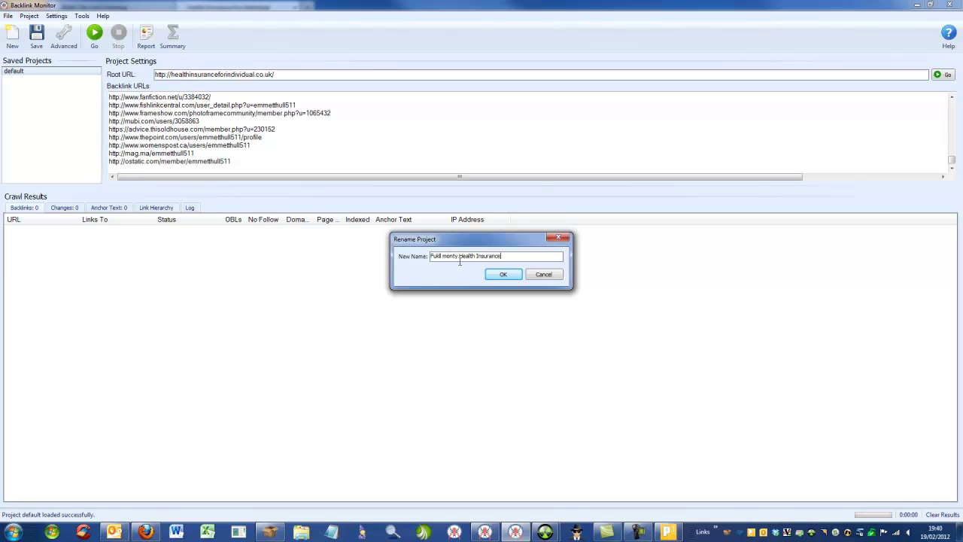
key(BackSpace)
key(Delete)
text(M)
click(498, 274)
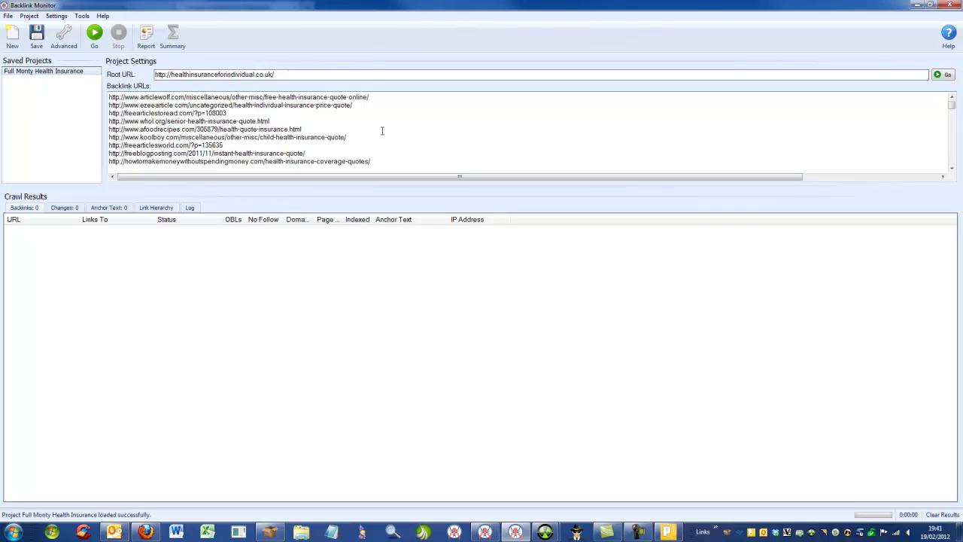
key(ctrl+End)
key(Return)
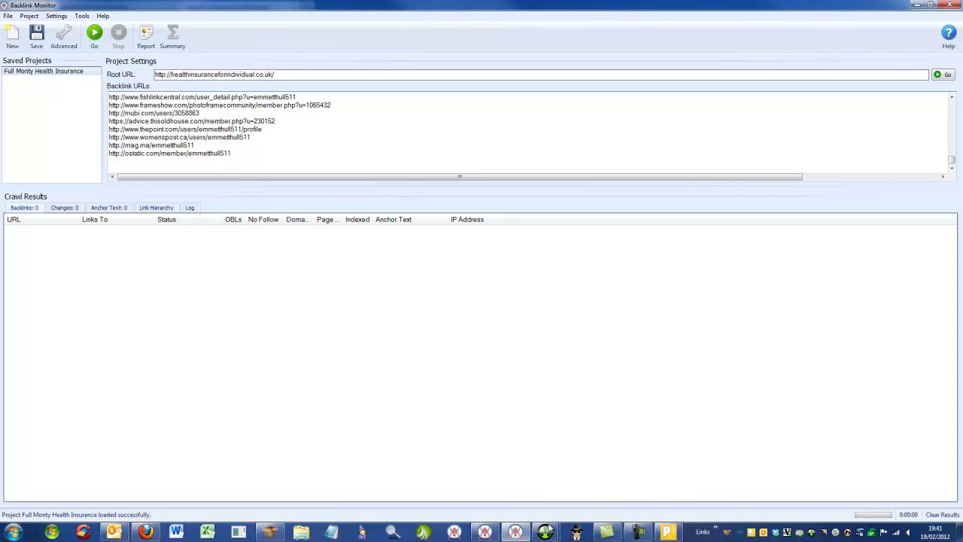
- Switch to SEnuke X and combine all page URL lists of the second imported campaign except the Money Site one
click(545, 530)
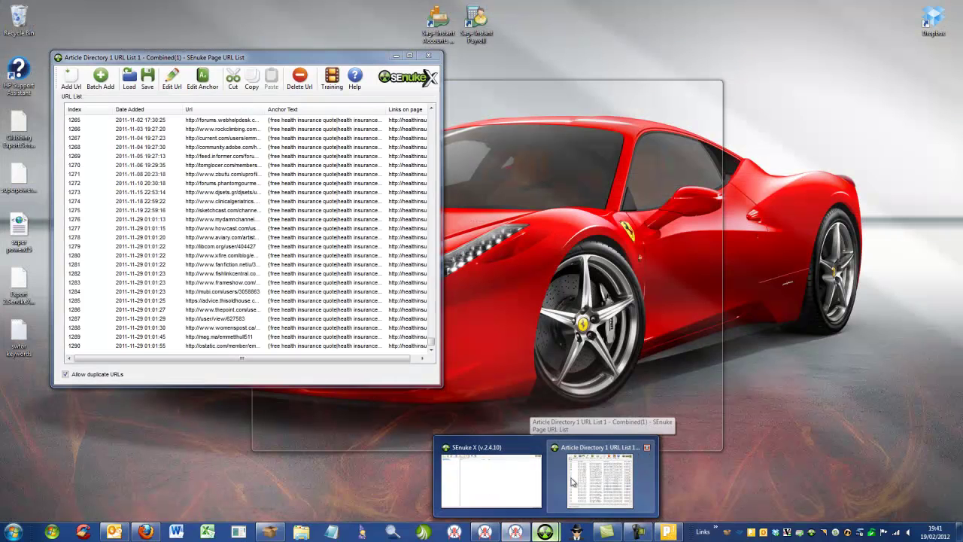
click(537, 483)
click(56, 63)
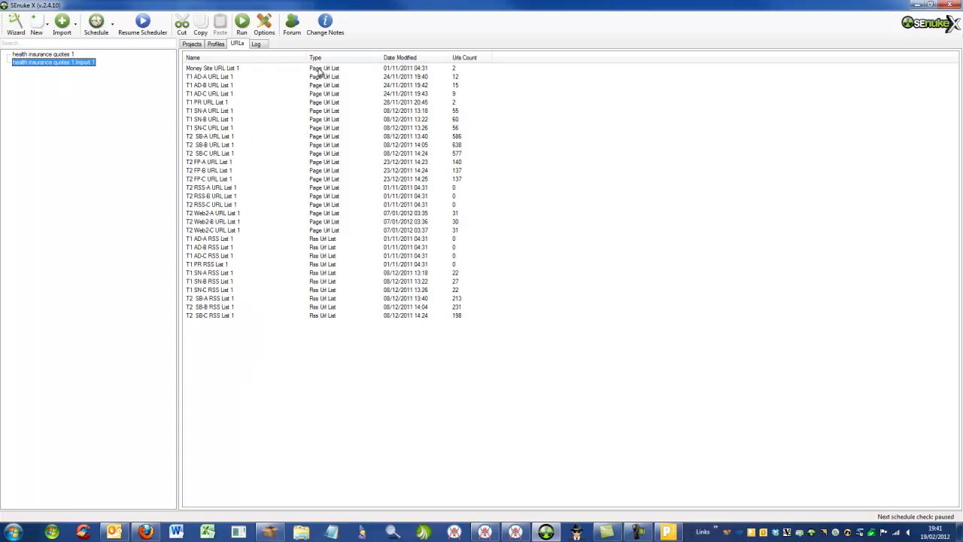
click(214, 69)
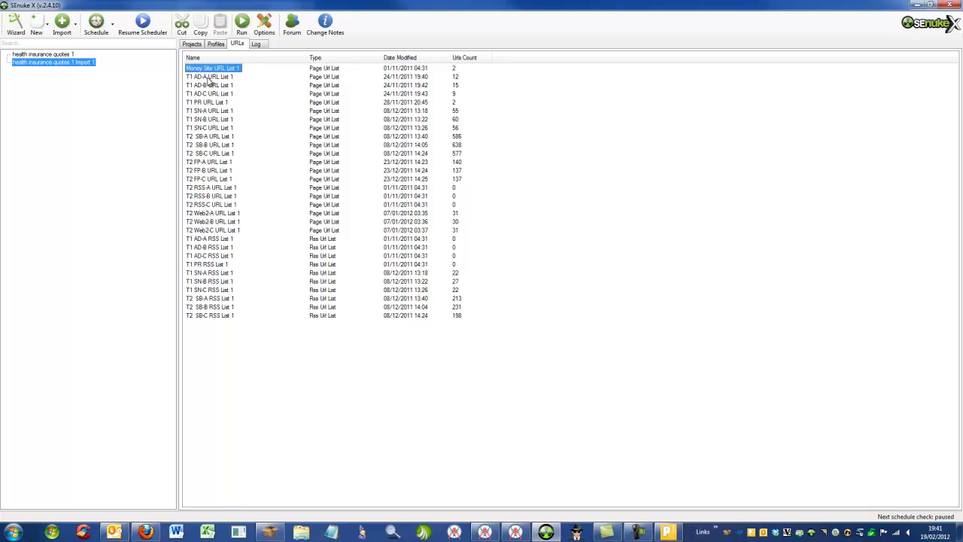
click(209, 78)
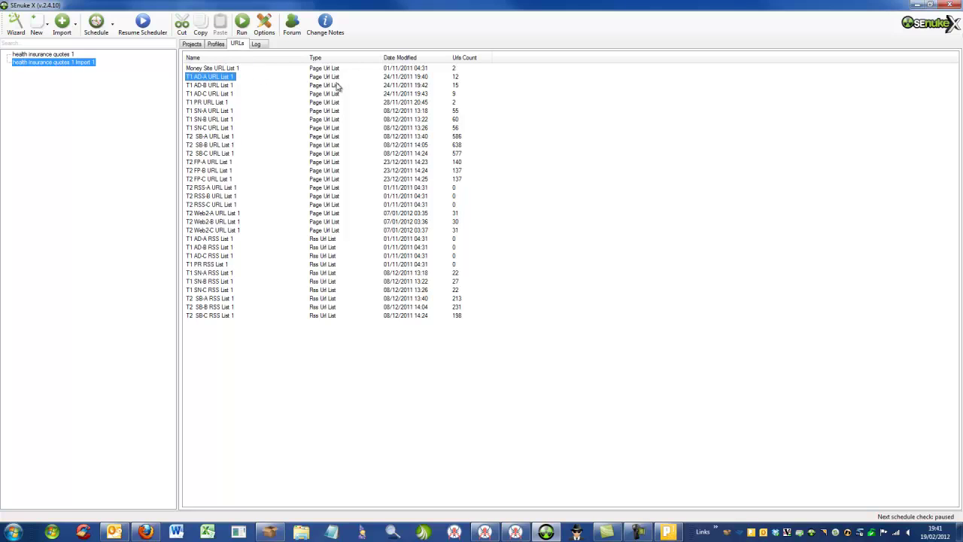
shift+click(231, 231)
right_click(223, 130)
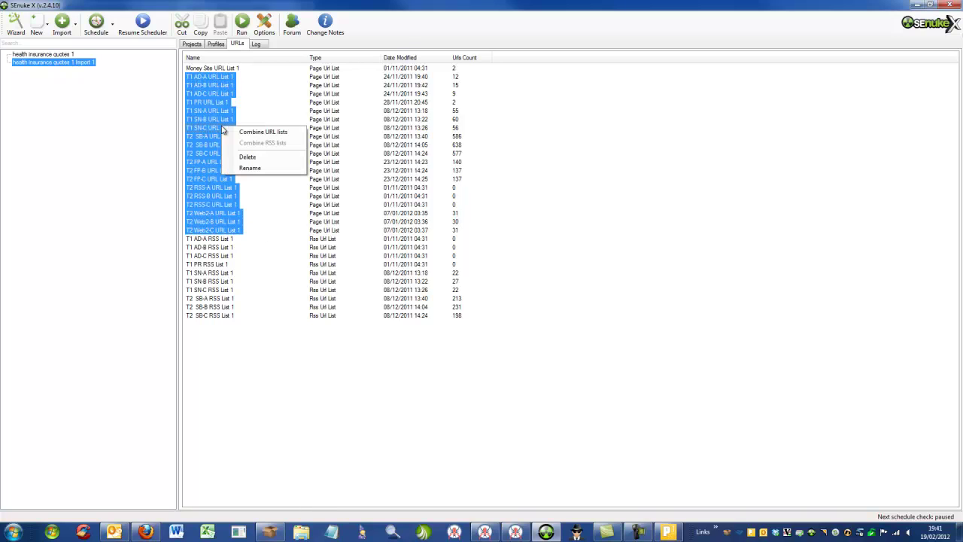
click(235, 133)
click(216, 258)
- Open the second campaign's combined URL list, check it through to its last entry, and copy all of its URLs
double_click(241, 239)
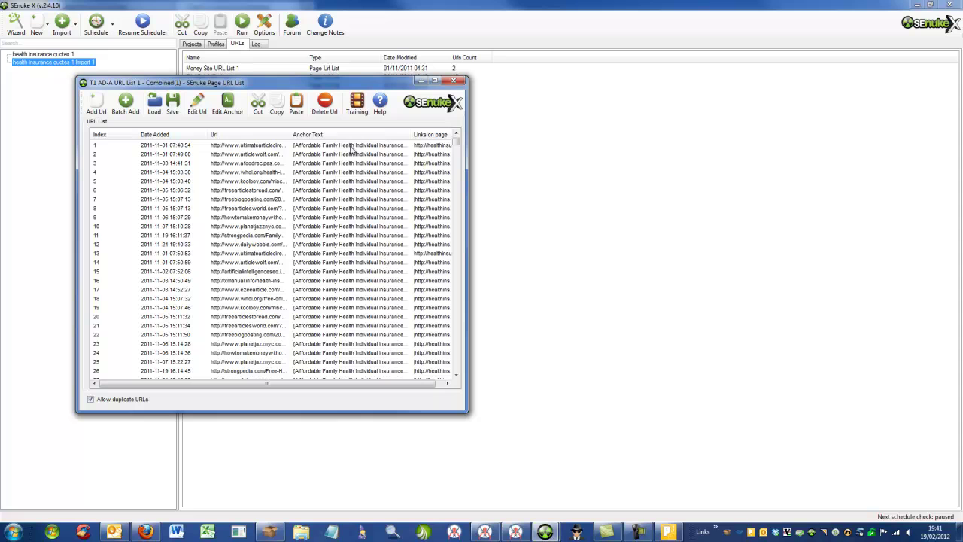
drag(456, 144, 451, 386)
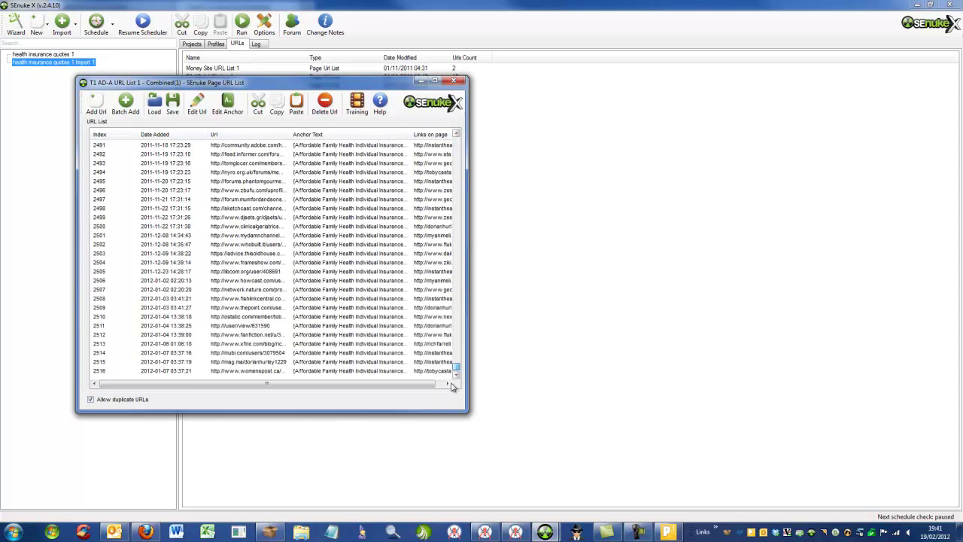
key(ctrl+a)
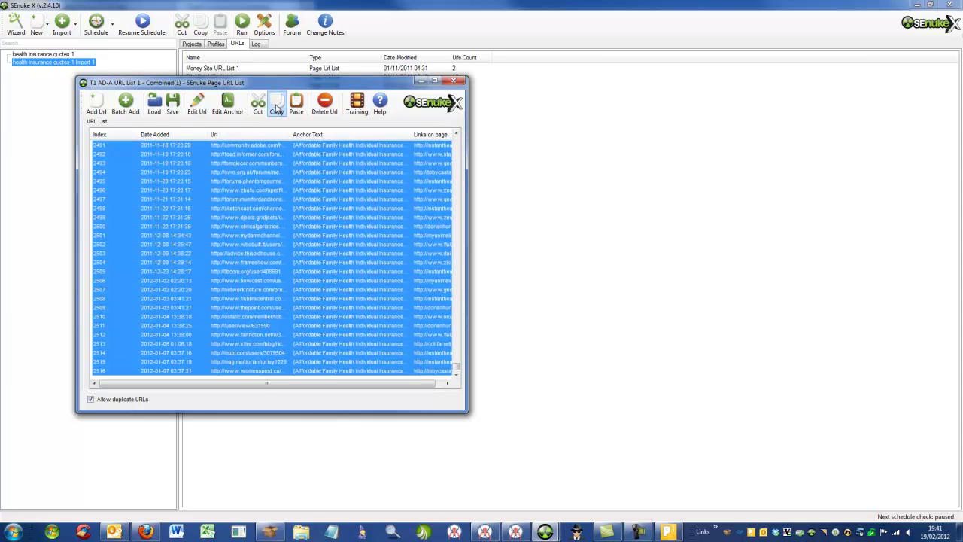
click(276, 106)
- Switch to Backlink Monitor and paste the second campaign's links at the end of the project's backlink URLs
click(515, 532)
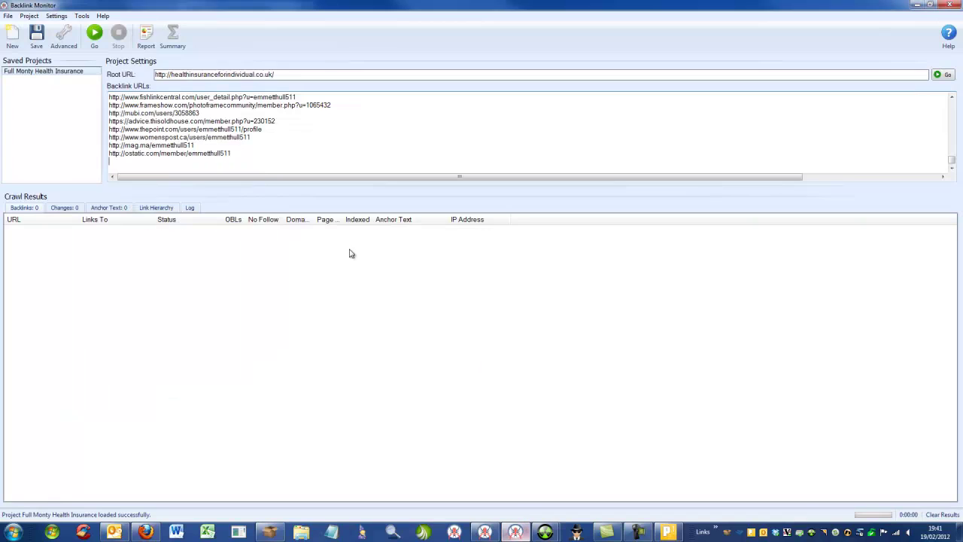
right_click(179, 165)
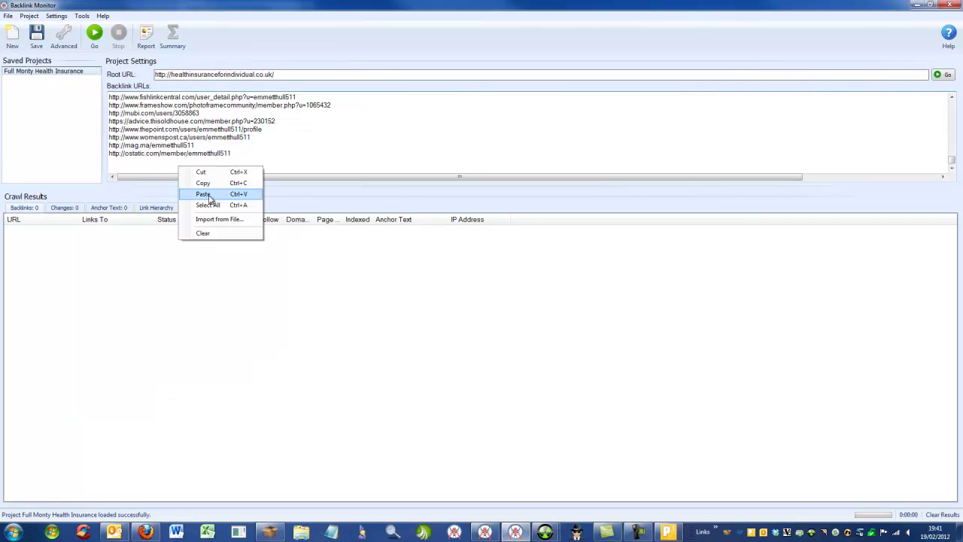
click(203, 195)
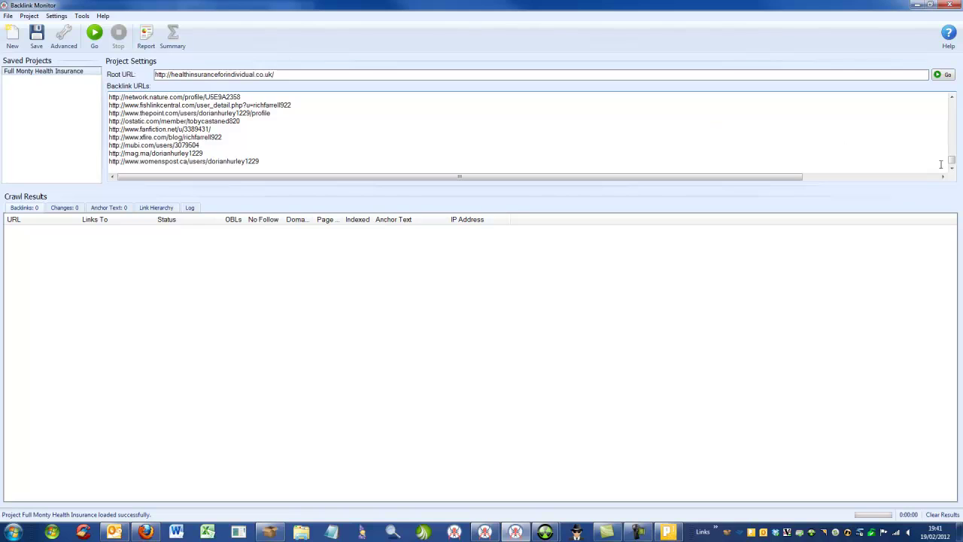
drag(952, 161, 951, 98)
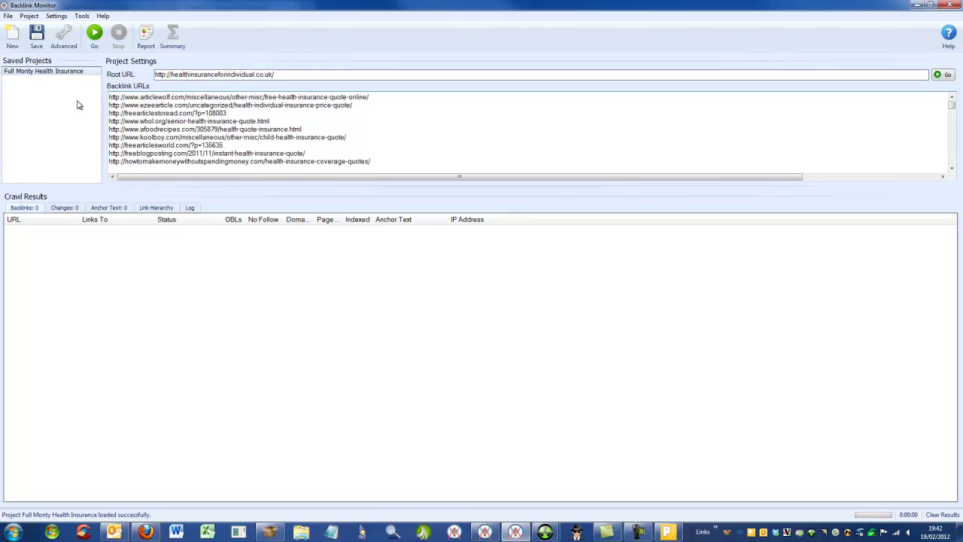
- Sort the project's backlink URLs and remove the duplicates, and check the start of the list
click(81, 16)
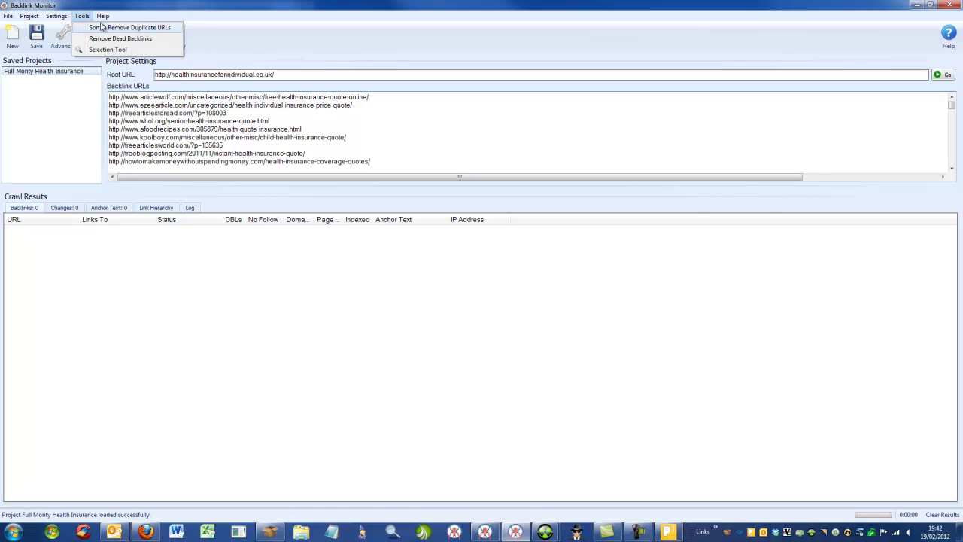
click(133, 28)
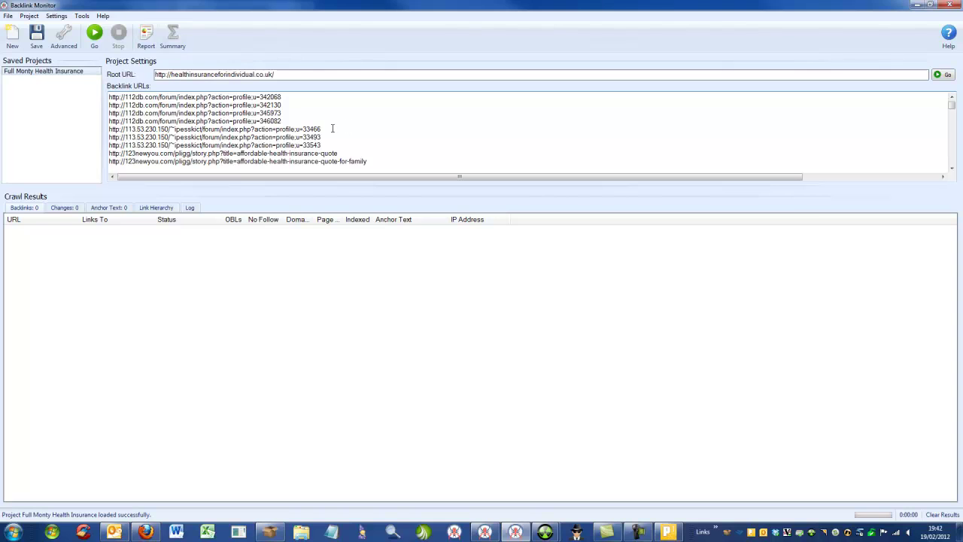
mouse_move(952, 107)
mouse_down()
mouse_move(953, 167)
mouse_move(953, 102)
mouse_move(941, 161)
mouse_move(940, 99)
mouse_up()
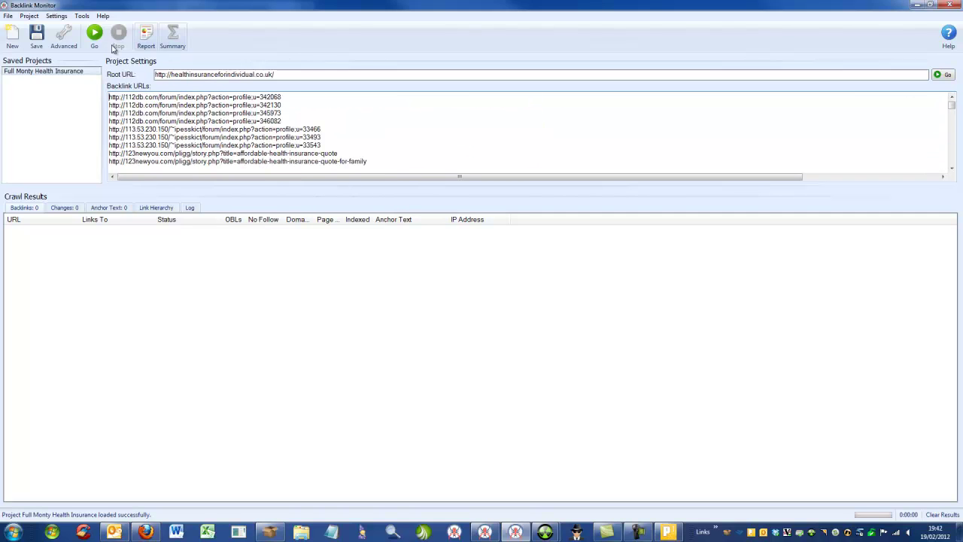
- Open the advanced project settings and examine the general options, toggling the PageRank and indexed checks off and back on
click(63, 36)
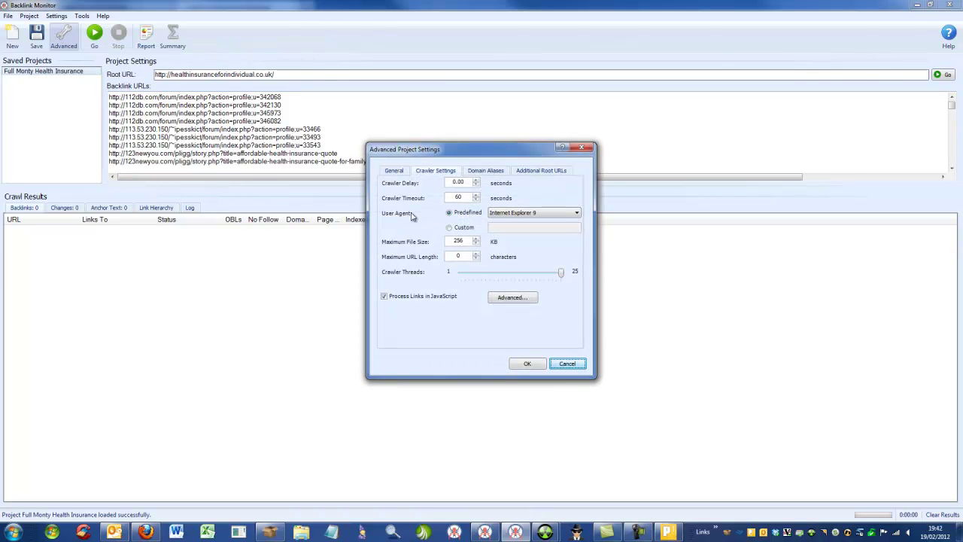
click(395, 172)
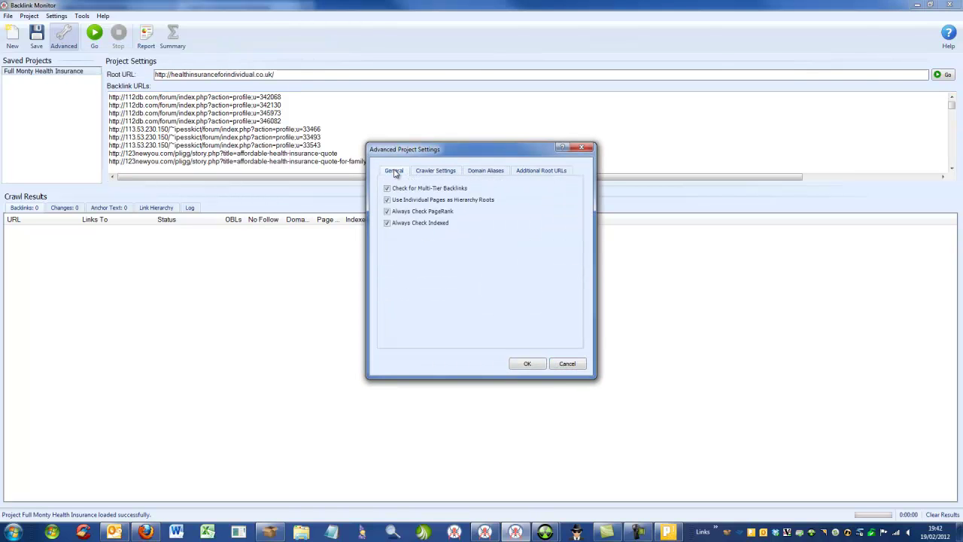
click(416, 224)
click(387, 212)
click(388, 224)
click(408, 213)
click(407, 224)
click(387, 211)
click(391, 223)
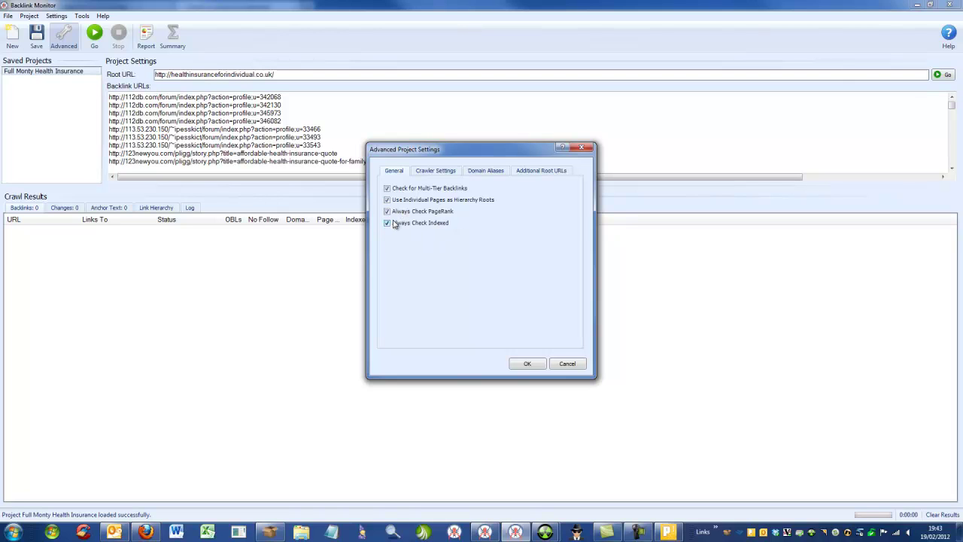
- Try a shorter crawler timeout, the Internet Explorer 8 user agent, fewer crawler threads and no processing of links in JavaScript
click(437, 173)
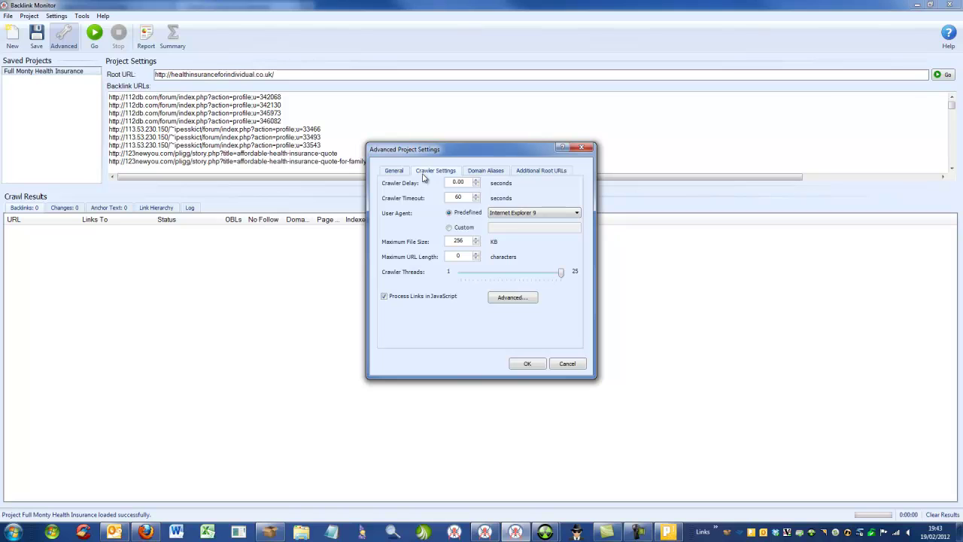
drag(457, 197, 404, 211)
text(3)
click(519, 213)
click(516, 236)
drag(561, 275, 478, 276)
click(384, 296)
- Return the crawler timeout to 60 seconds, threads to 25 and user agent to Internet Explorer 9, and re-enable processing links in JavaScript
double_click(465, 197)
text(60)
click(479, 276)
drag(479, 275, 584, 279)
double_click(465, 196)
click(505, 214)
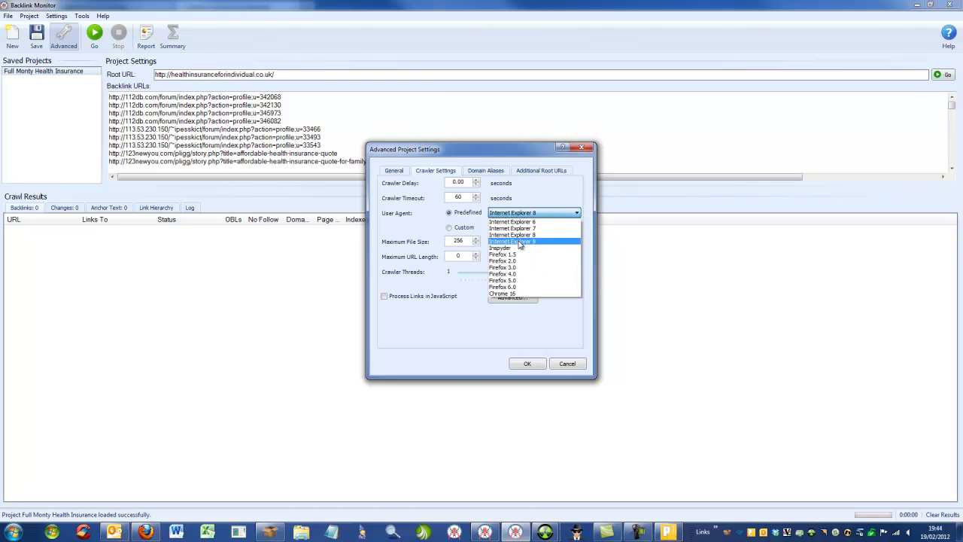
click(519, 241)
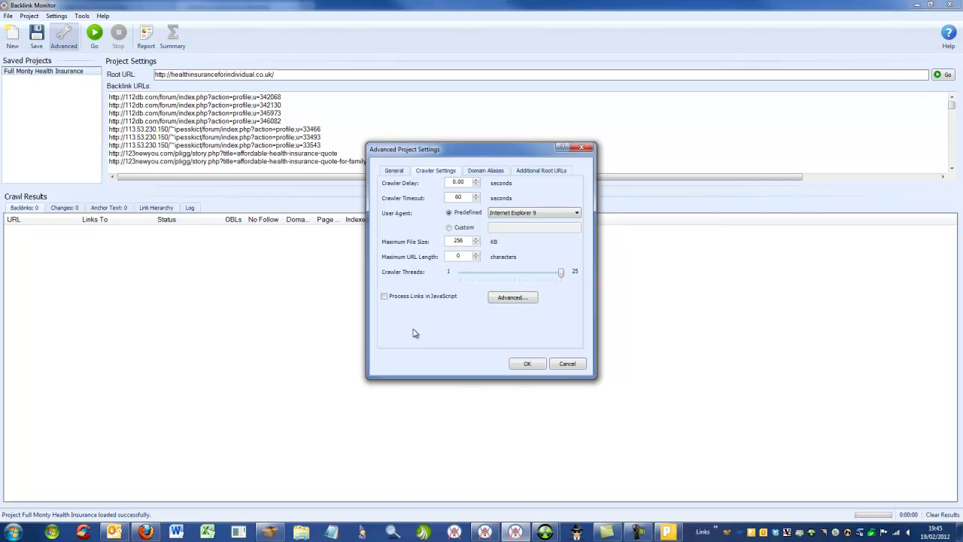
click(390, 300)
click(400, 299)
click(425, 297)
- Look over the domain aliases and additional root URLs settings, and return to the crawler settings
click(489, 172)
click(530, 172)
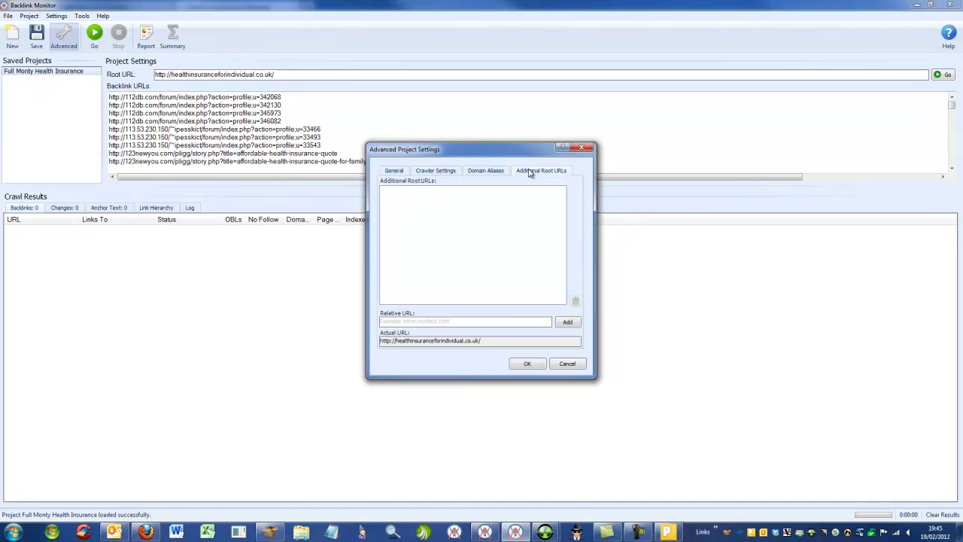
click(501, 172)
click(525, 173)
right_click(481, 210)
click(408, 217)
click(456, 172)
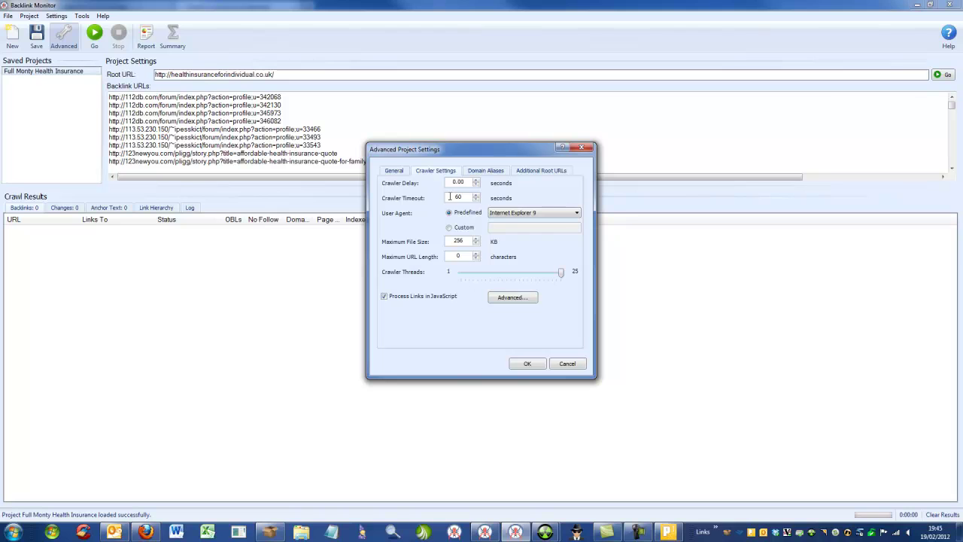
- Recheck the general and crawler options and accept the advanced project settings
click(397, 173)
click(424, 173)
click(401, 172)
click(421, 172)
click(528, 363)
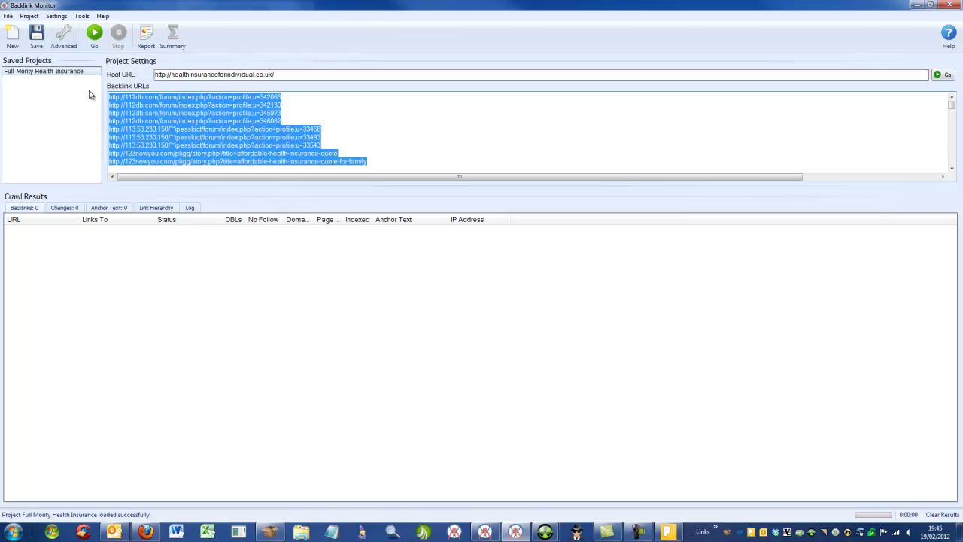
- Open the default project settings for new projects and look over their general and crawler options
click(55, 15)
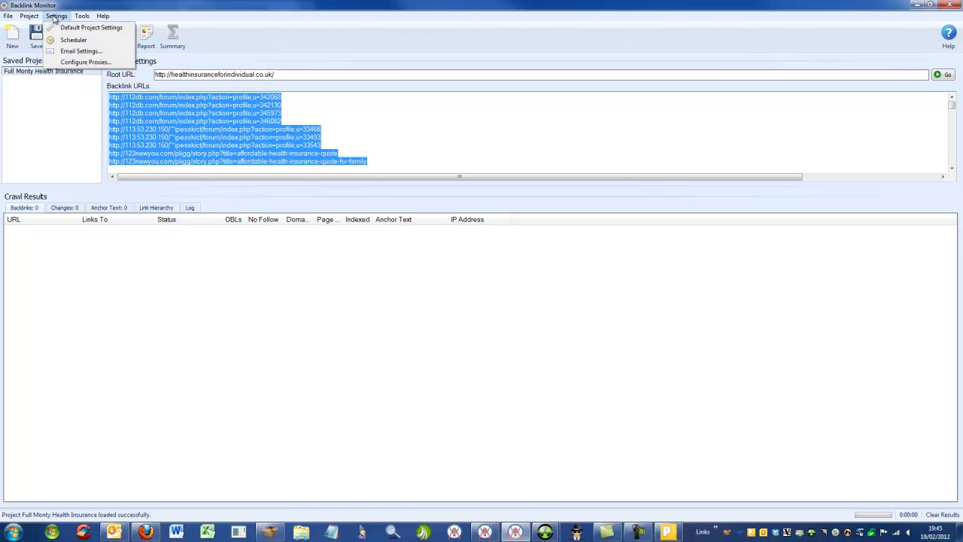
click(105, 28)
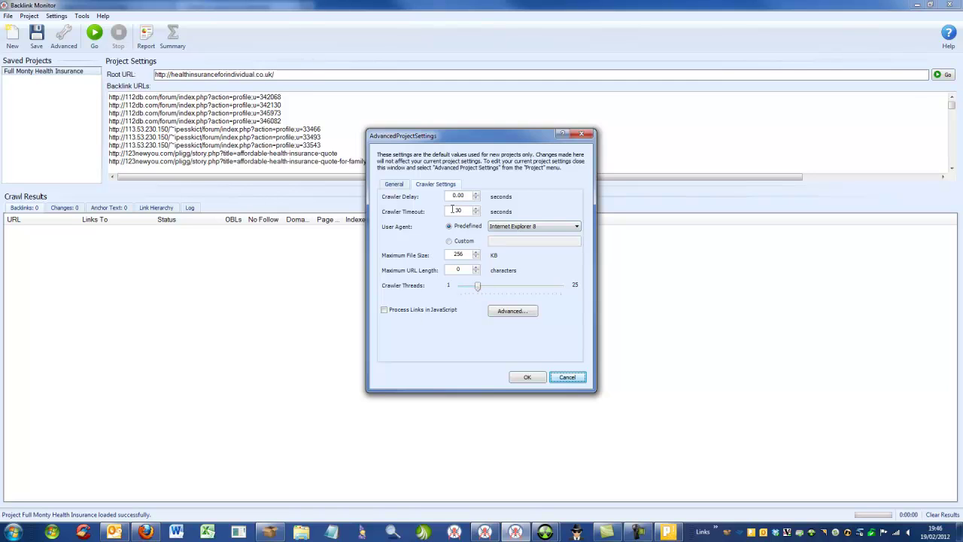
click(394, 184)
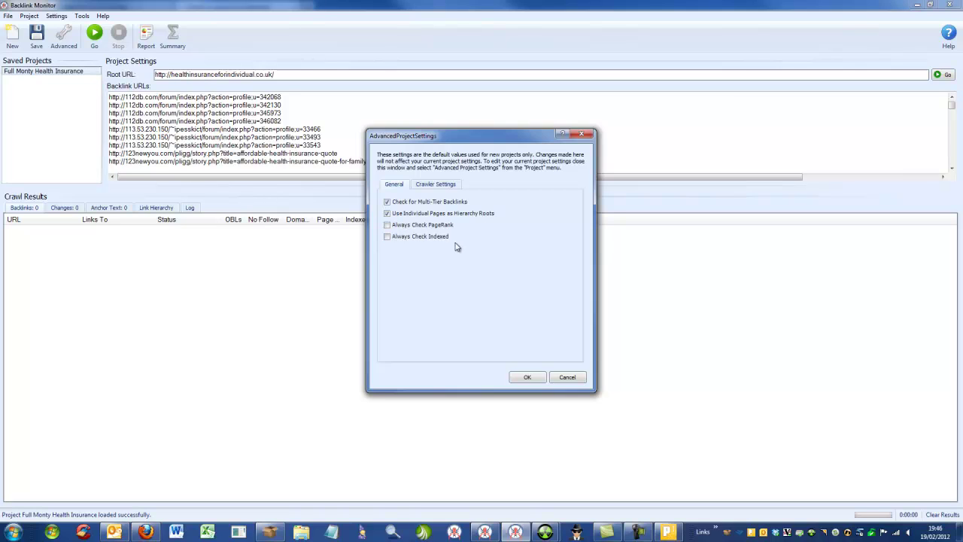
click(436, 184)
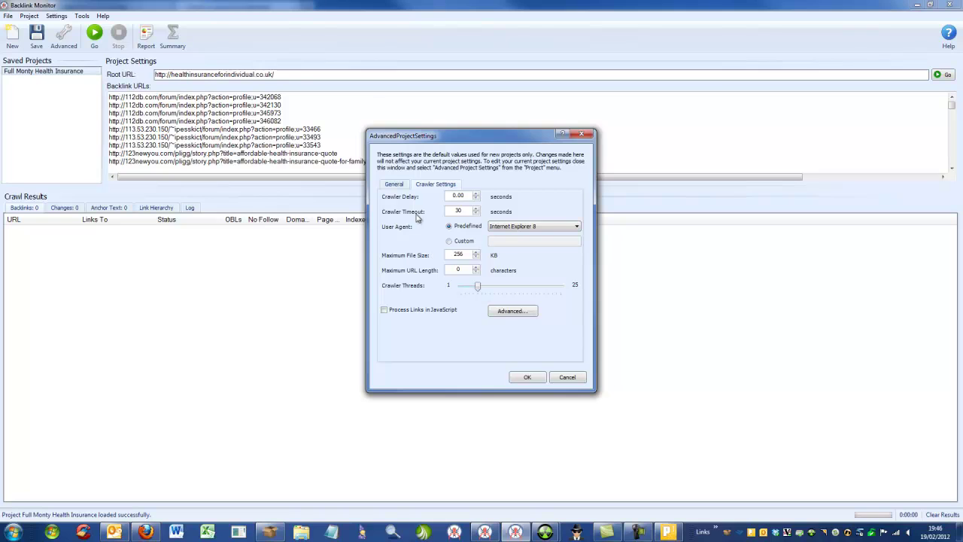
- Make new projects always check PageRank and indexed status, with a 60-second crawler timeout, 25 threads and processing of links in JavaScript
click(401, 186)
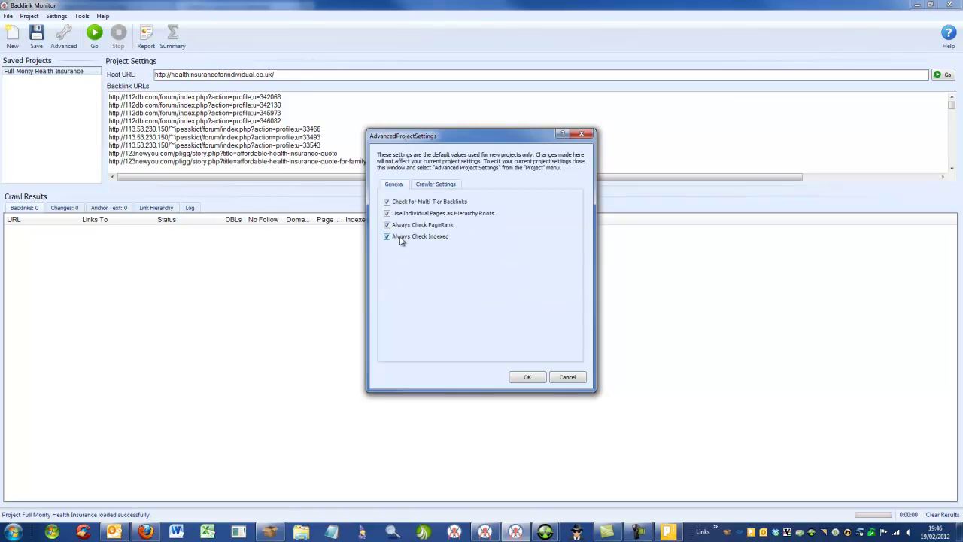
click(426, 186)
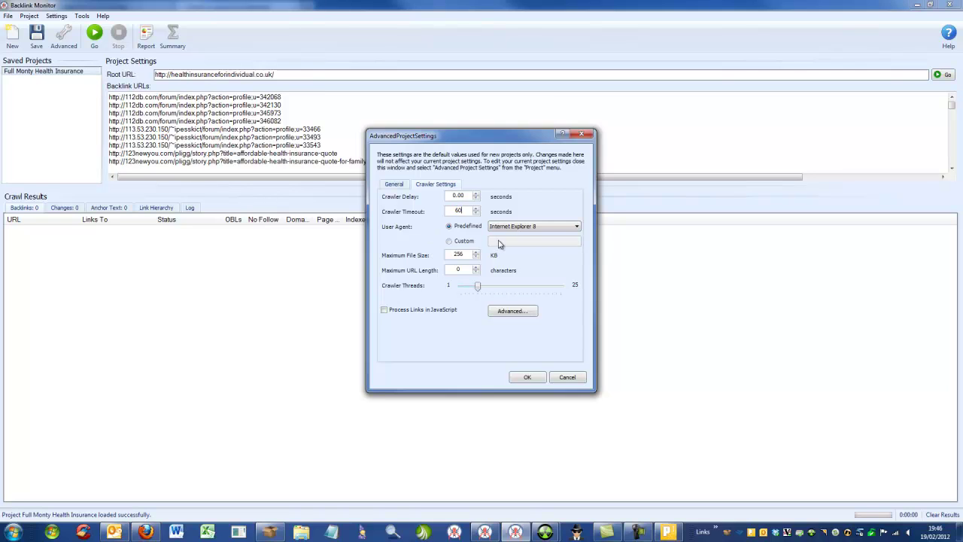
drag(477, 288, 583, 288)
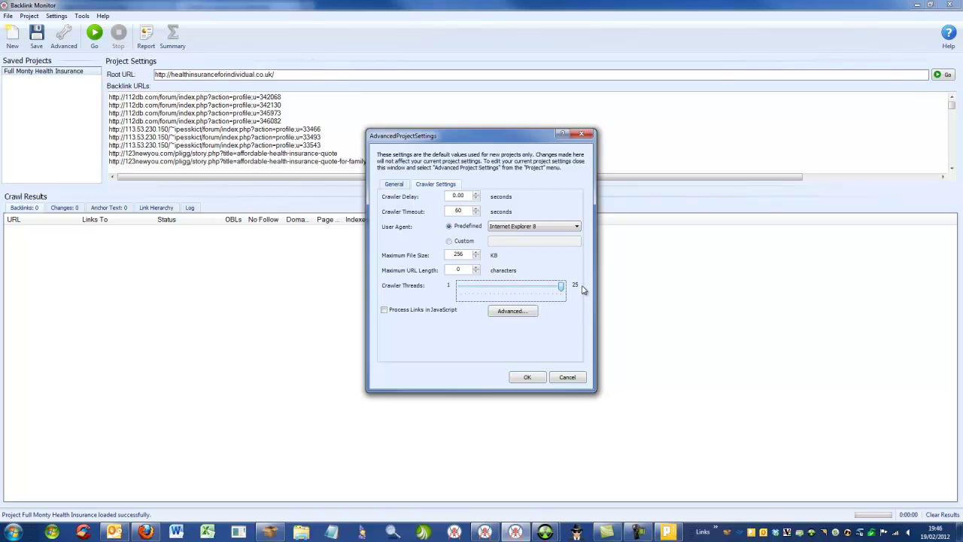
click(432, 311)
click(530, 377)
- Look at the name and root URL fields for creating a new project, and cancel without creating one
click(57, 16)
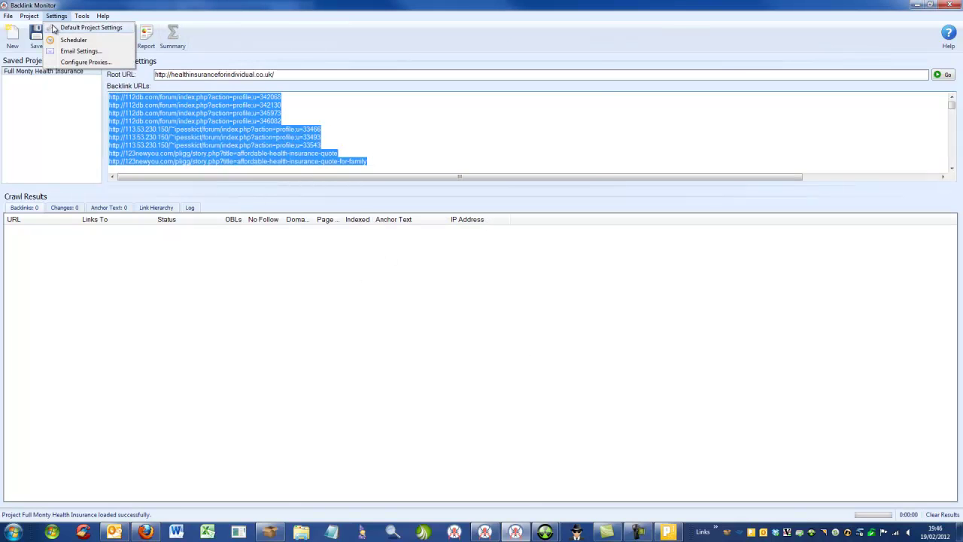
click(61, 95)
click(15, 39)
click(468, 296)
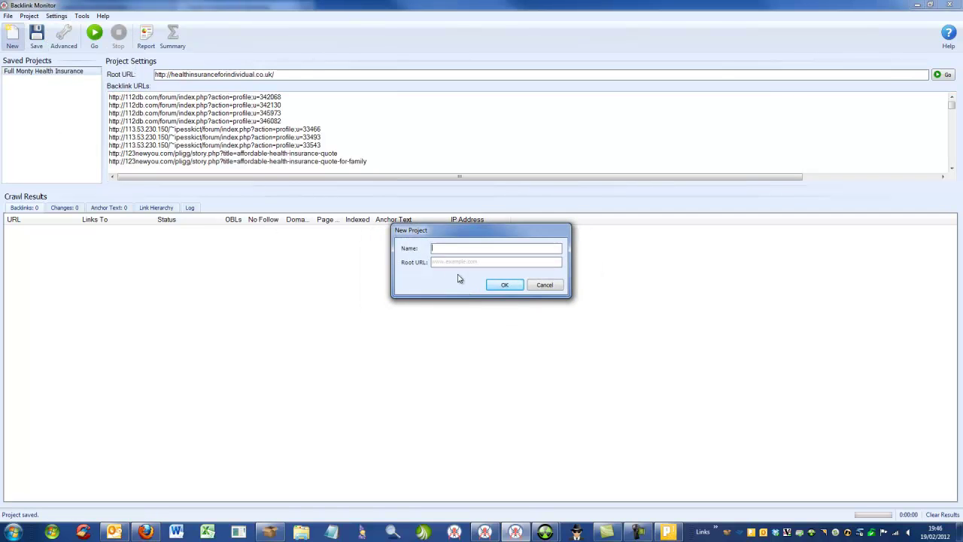
click(445, 262)
click(544, 285)
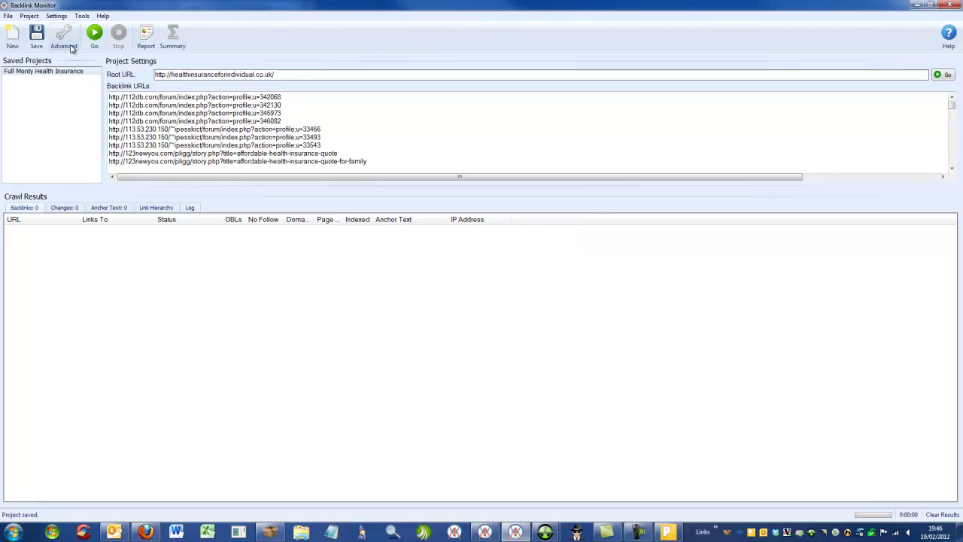
- Look over the project's advanced settings and the configured proxy servers, closing both without changes
click(65, 38)
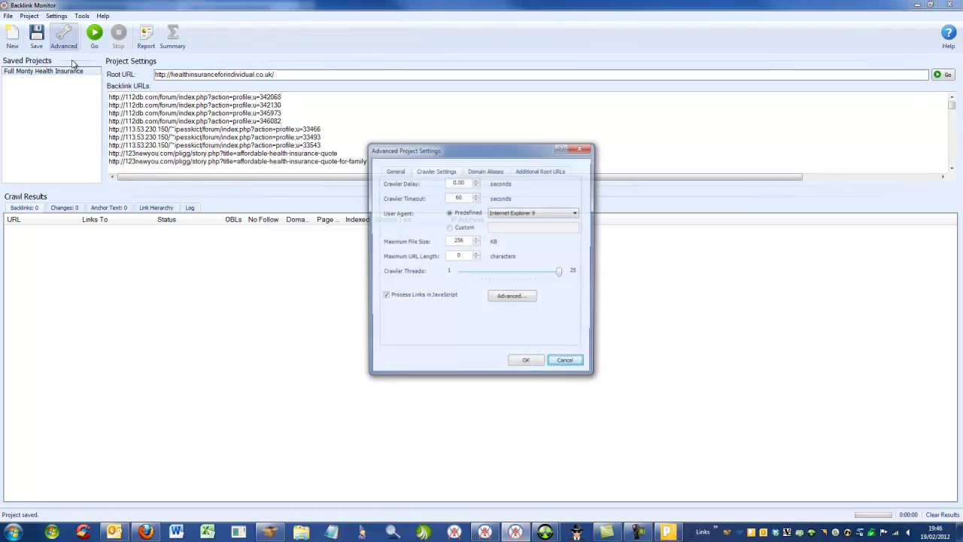
click(566, 365)
click(57, 16)
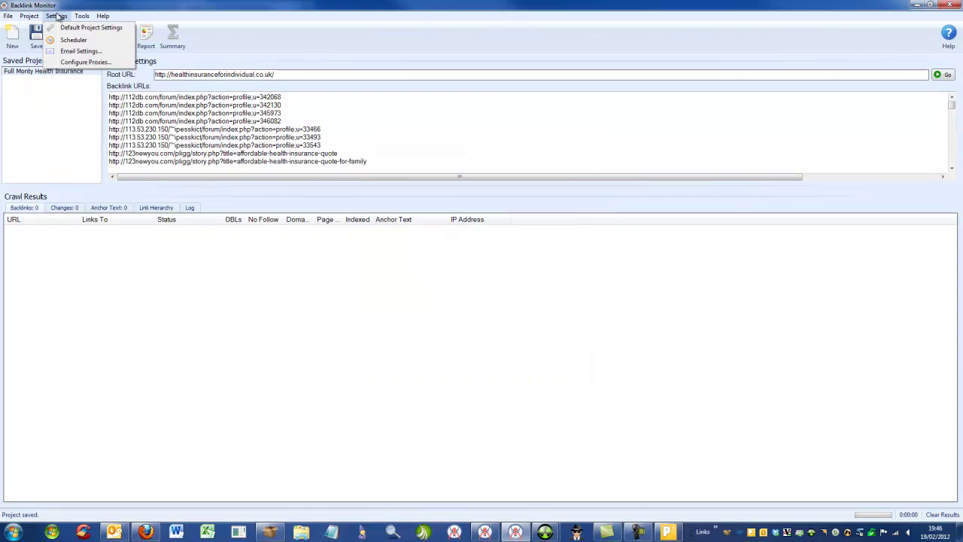
click(72, 62)
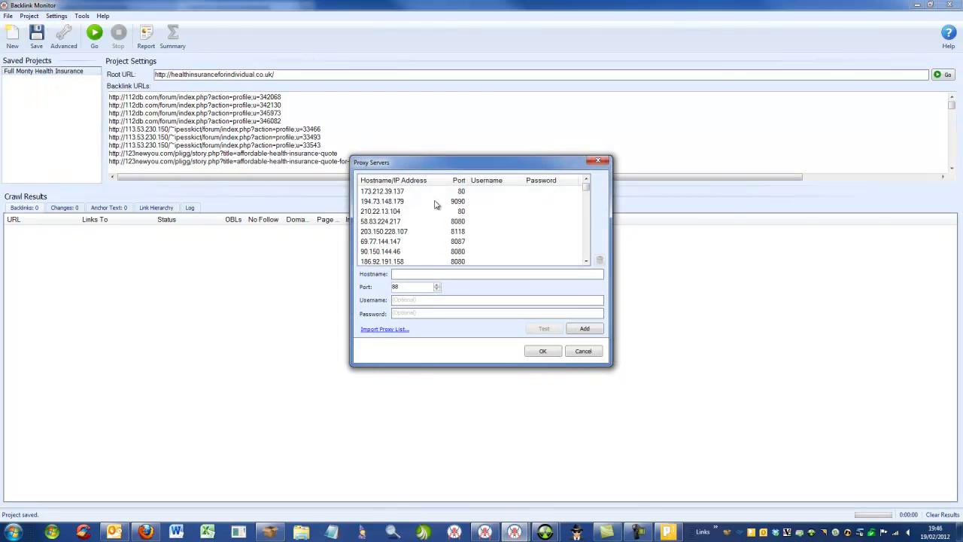
click(584, 351)
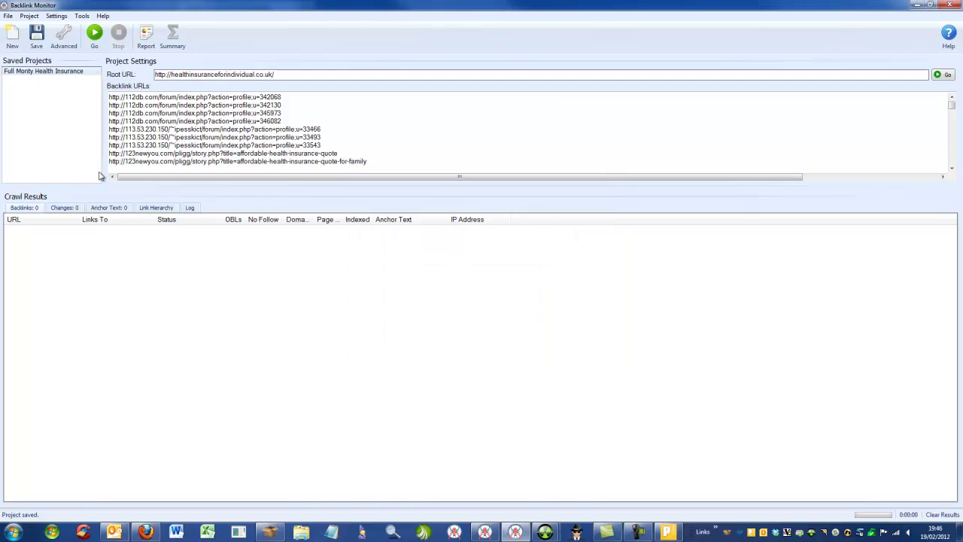
- Start crawling the backlinks and widen the URL, Links To, Domain PR, Page PR and Anchor Text columns of the results
click(96, 34)
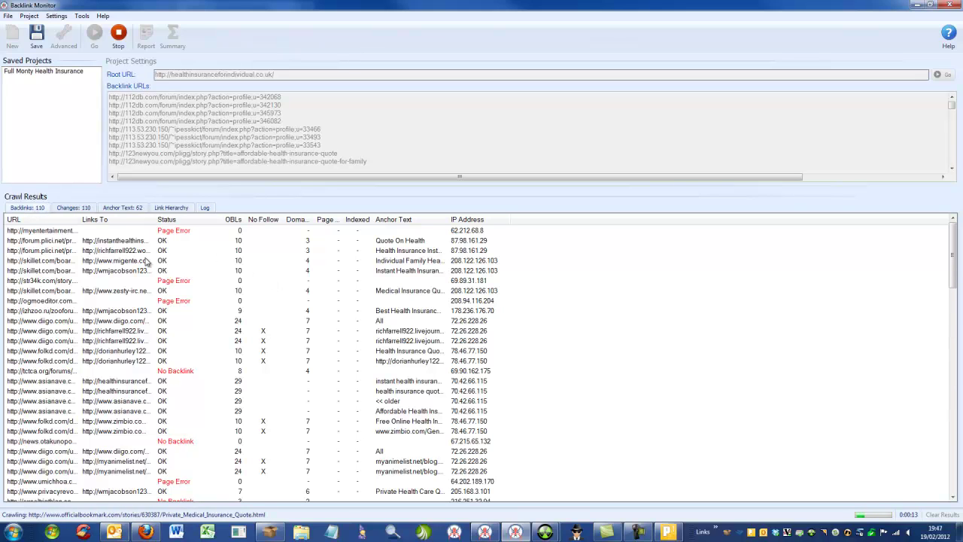
drag(77, 218, 185, 219)
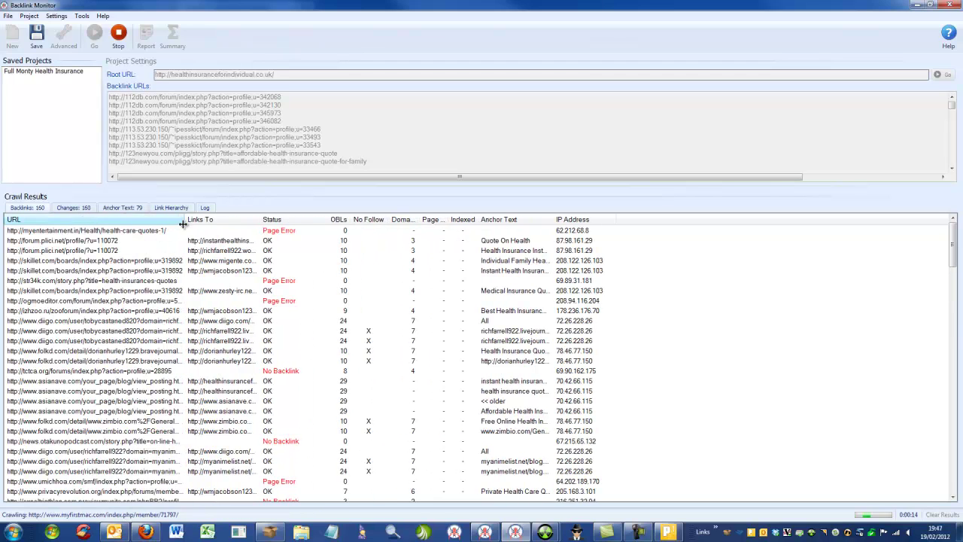
drag(257, 219, 452, 219)
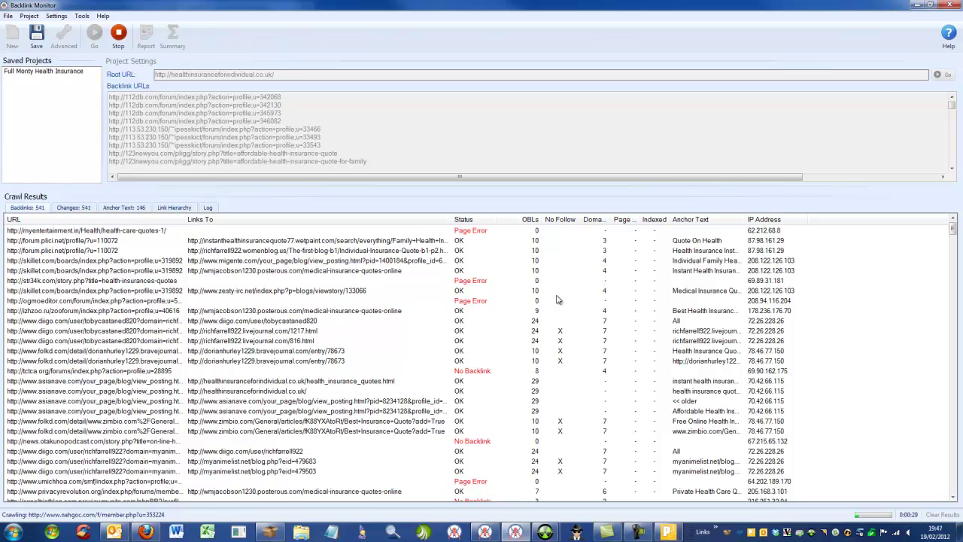
drag(611, 221, 640, 225)
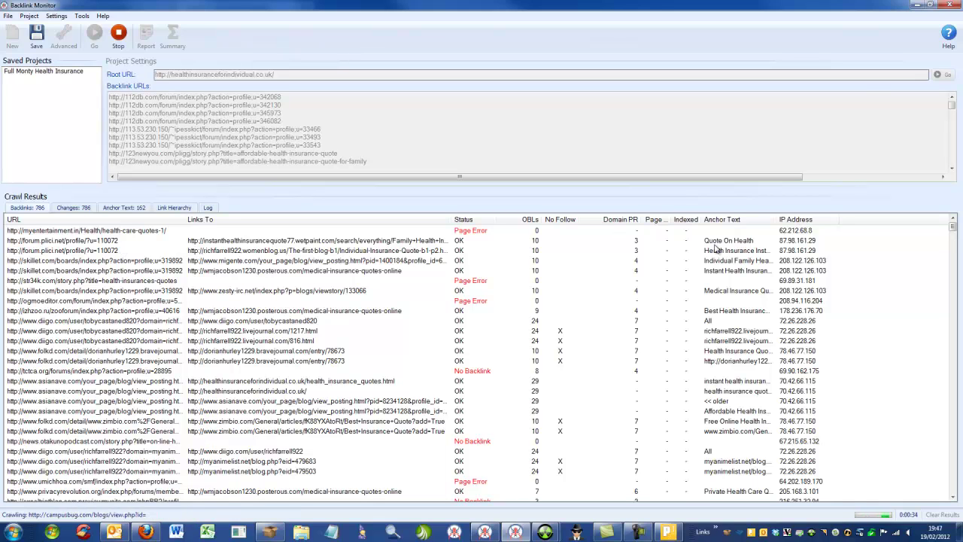
drag(673, 220, 708, 220)
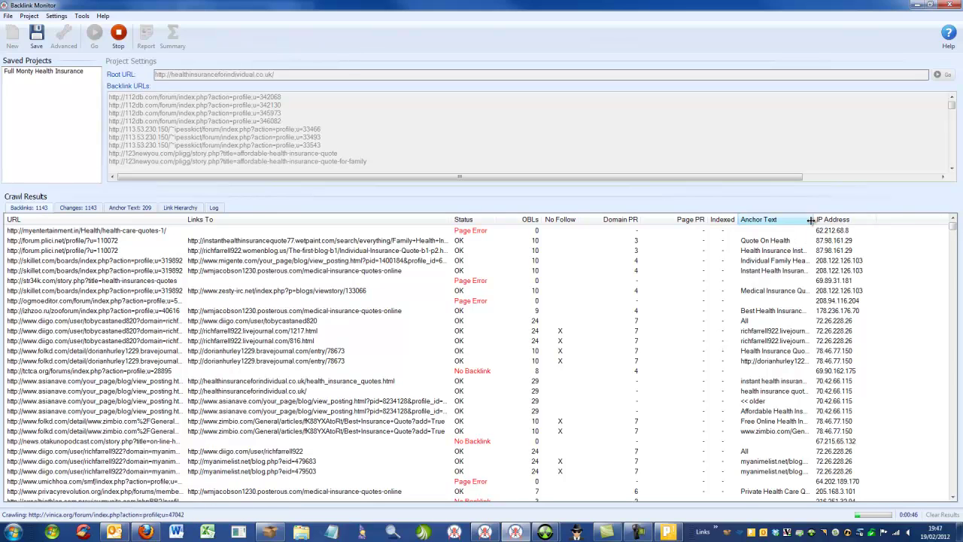
drag(810, 220, 873, 220)
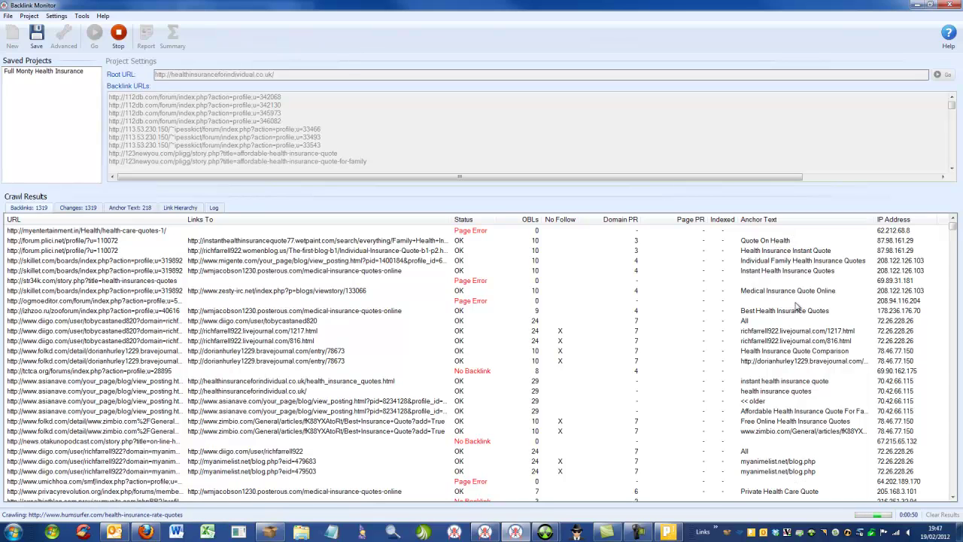
- Inspect the backlinks with the anchor texts "All" and "<< older", and check the link hierarchy during the crawl
click(785, 324)
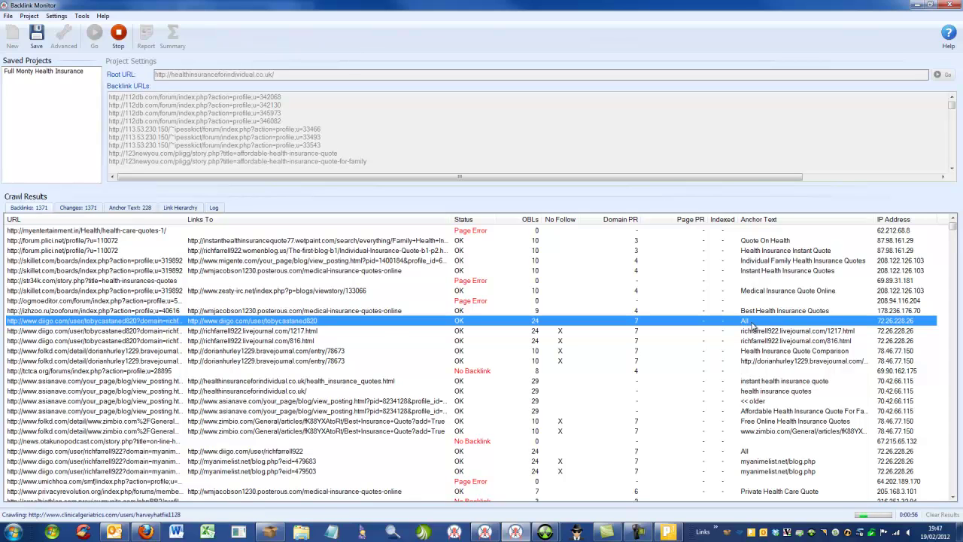
click(772, 403)
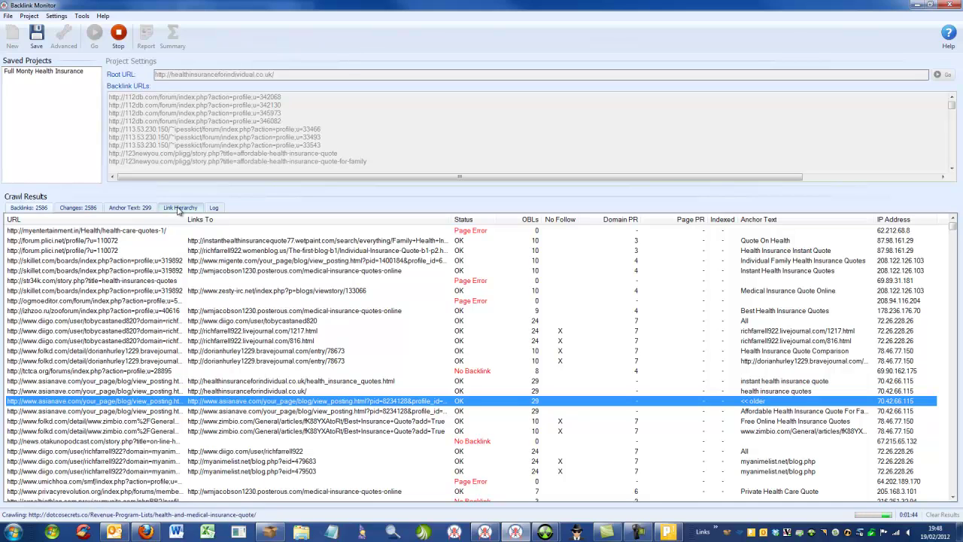
click(179, 209)
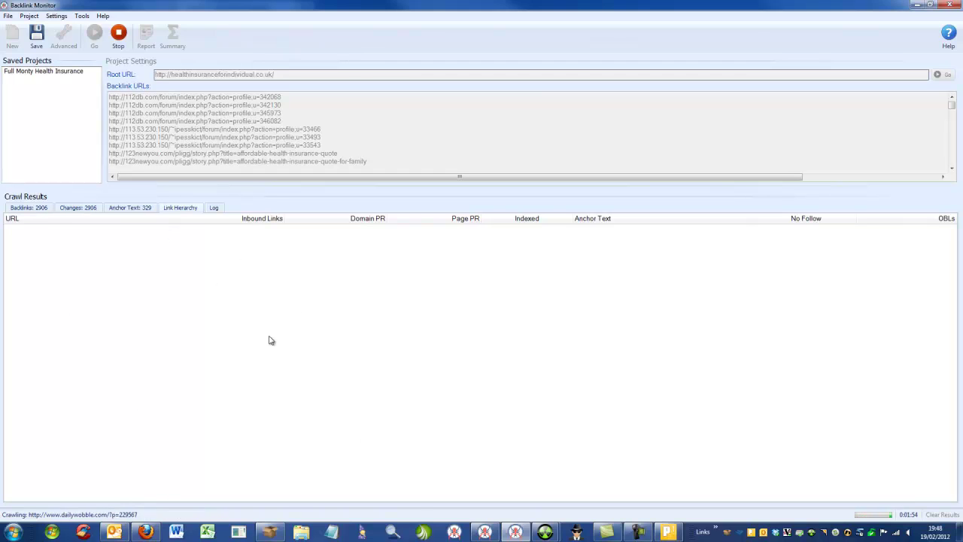
- Show the link changes, widen their URL and Anchor Text columns, and sort them by change status in both directions
click(85, 209)
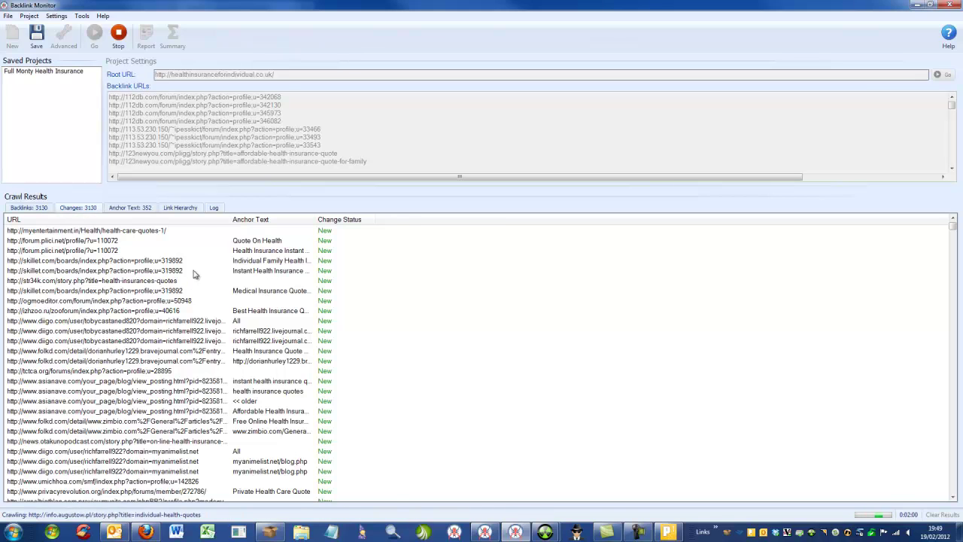
drag(229, 221, 297, 220)
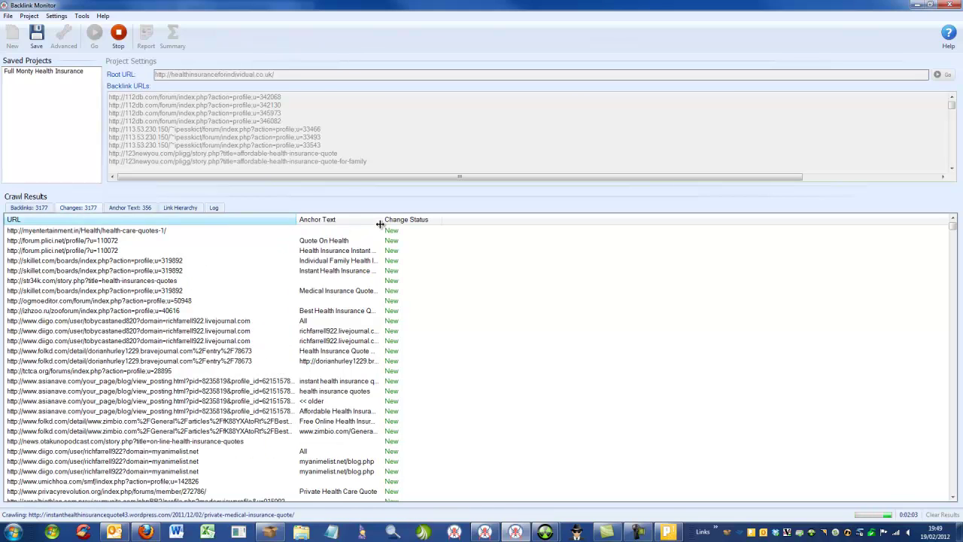
drag(463, 221, 465, 222)
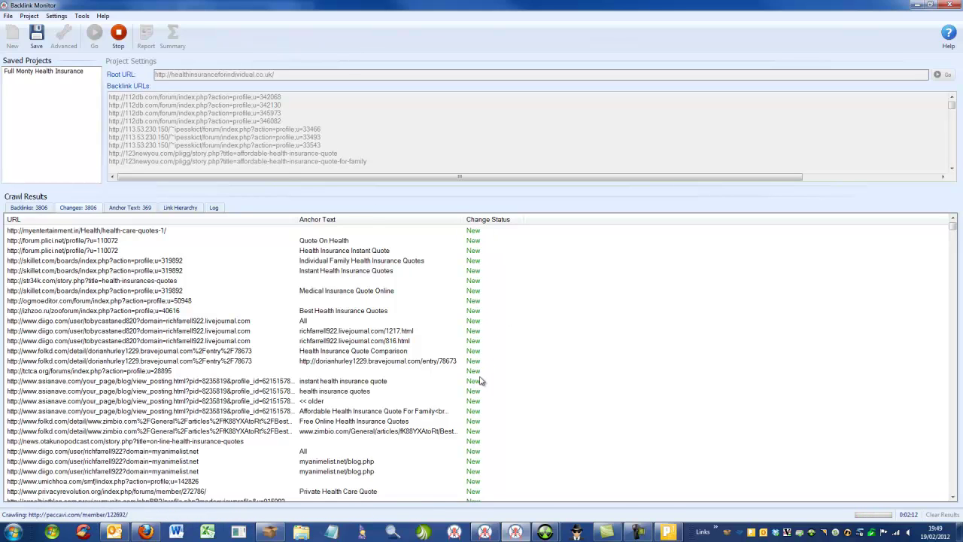
click(495, 220)
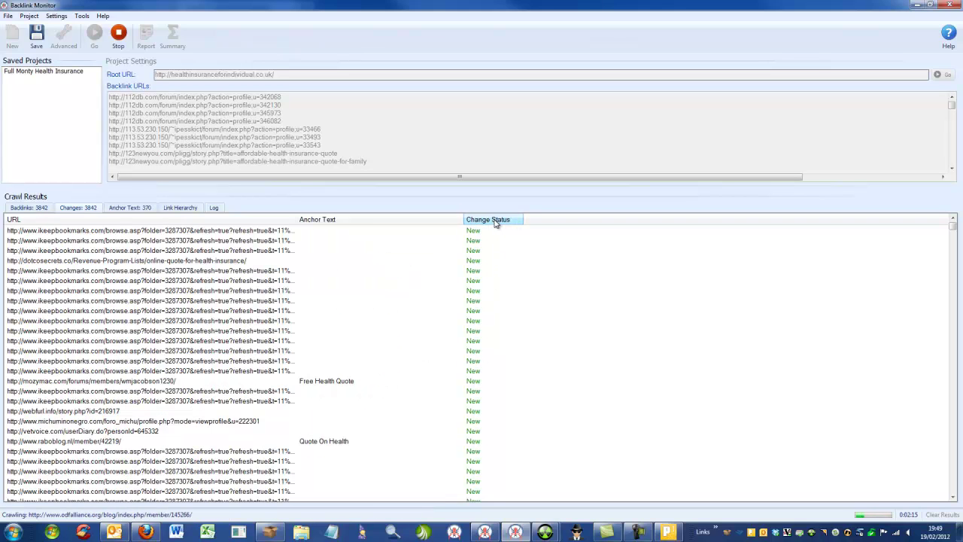
click(495, 220)
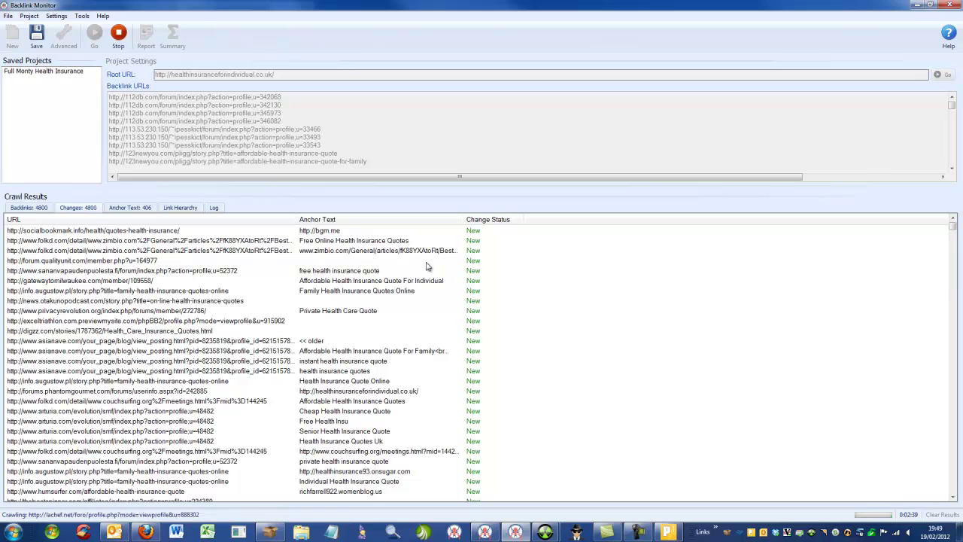
- Sort the anchor text results by count, highest first, and examine the rows for the main health insurance keywords
click(132, 208)
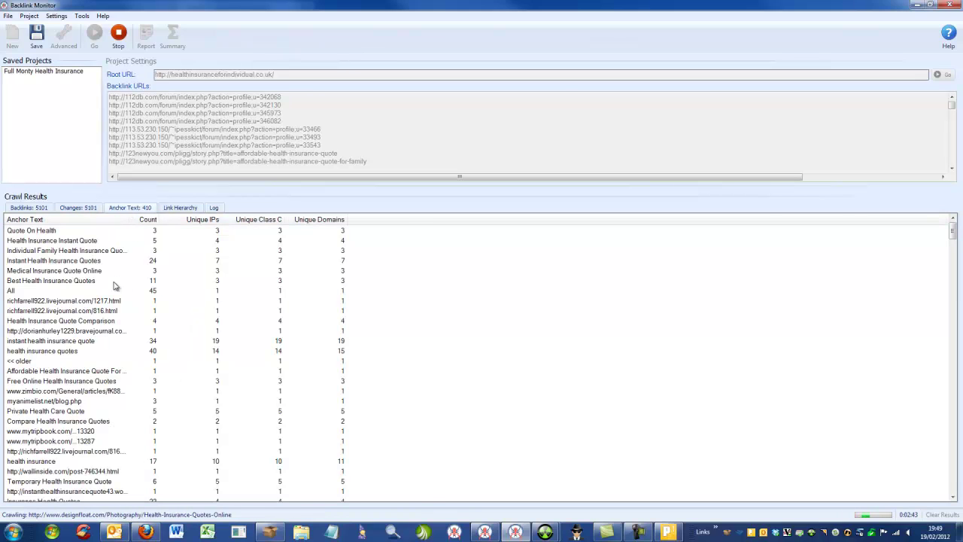
click(141, 220)
click(141, 219)
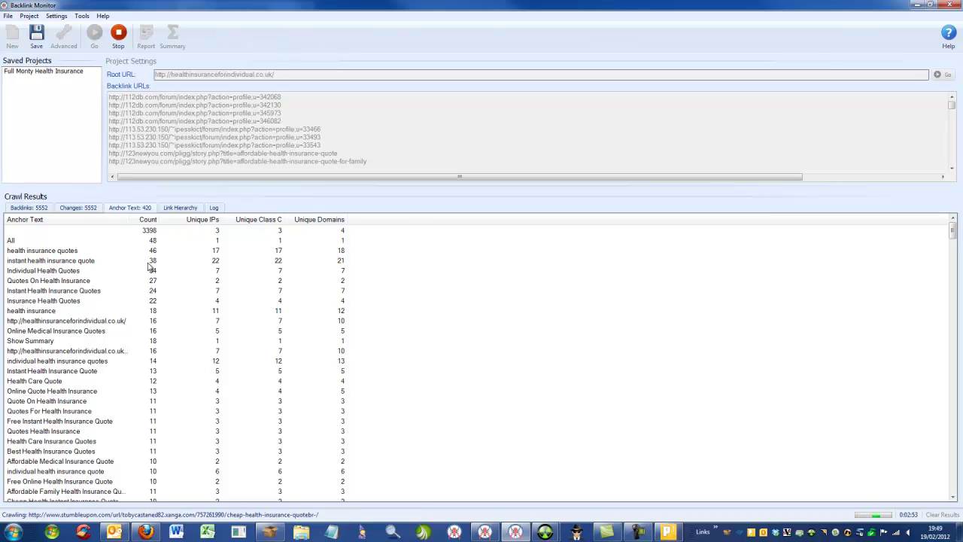
click(43, 253)
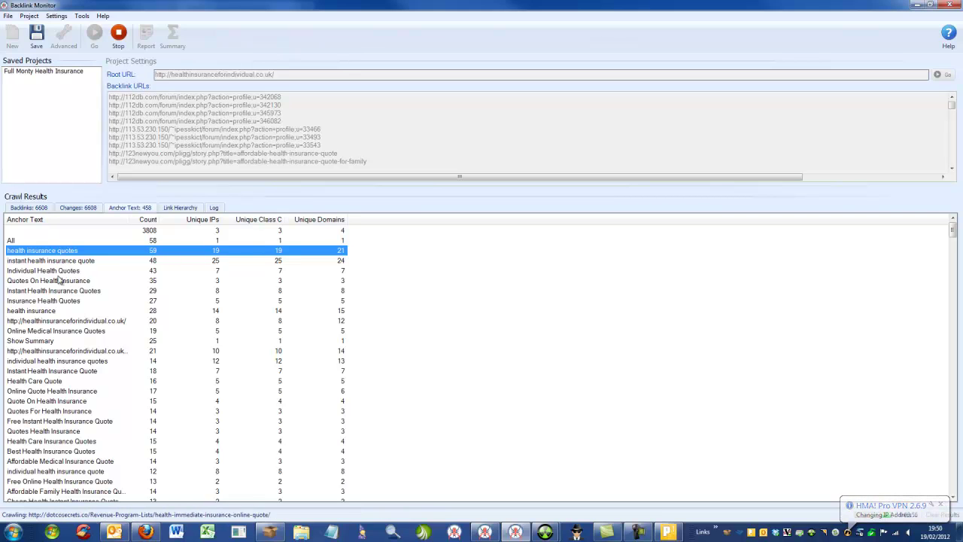
click(116, 262)
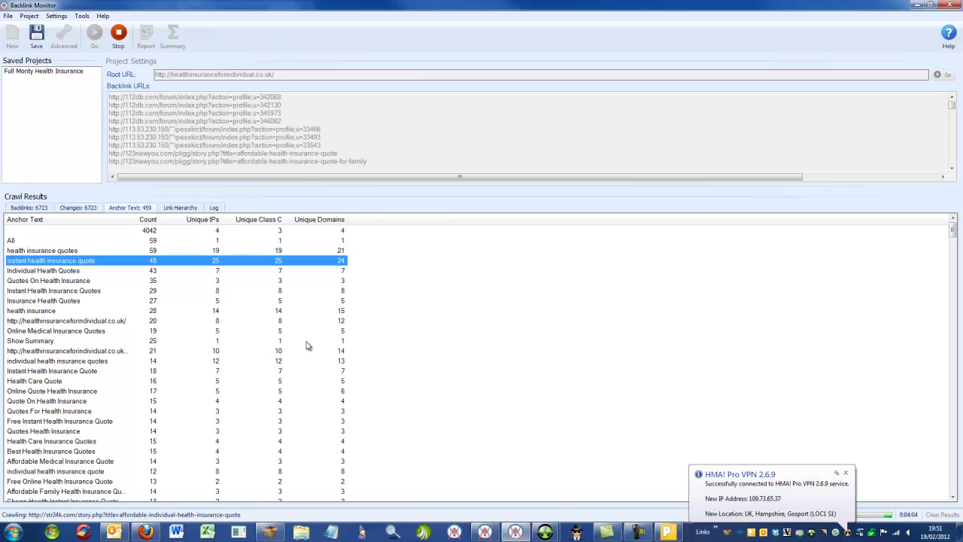
click(216, 310)
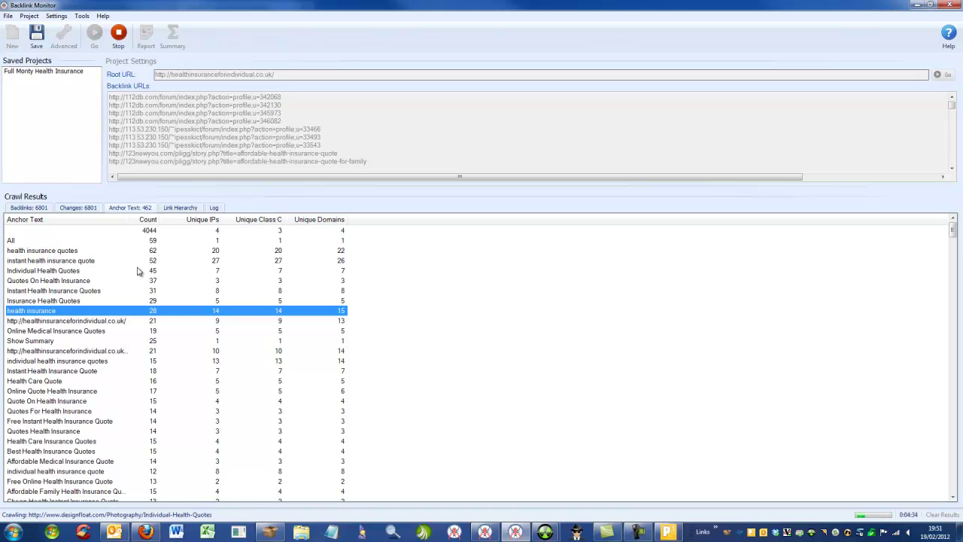
- View the link hierarchy, then sort the backlinks by status and look through the Page Error and No Backlink rows
click(174, 210)
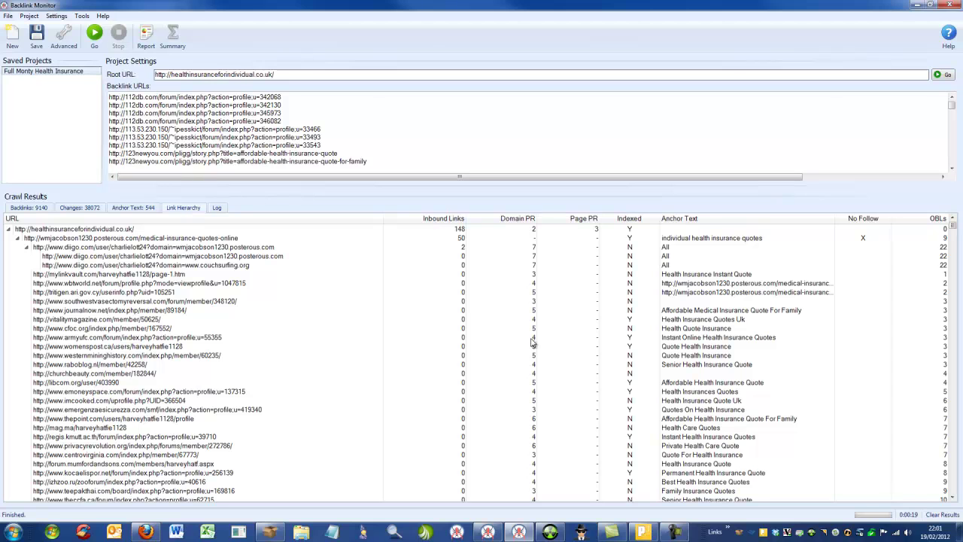
click(38, 209)
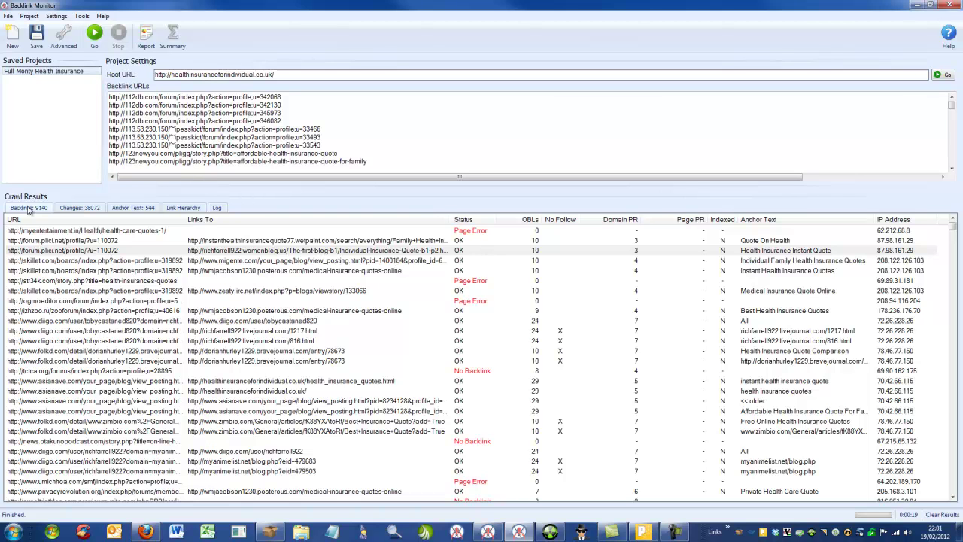
click(463, 219)
click(465, 219)
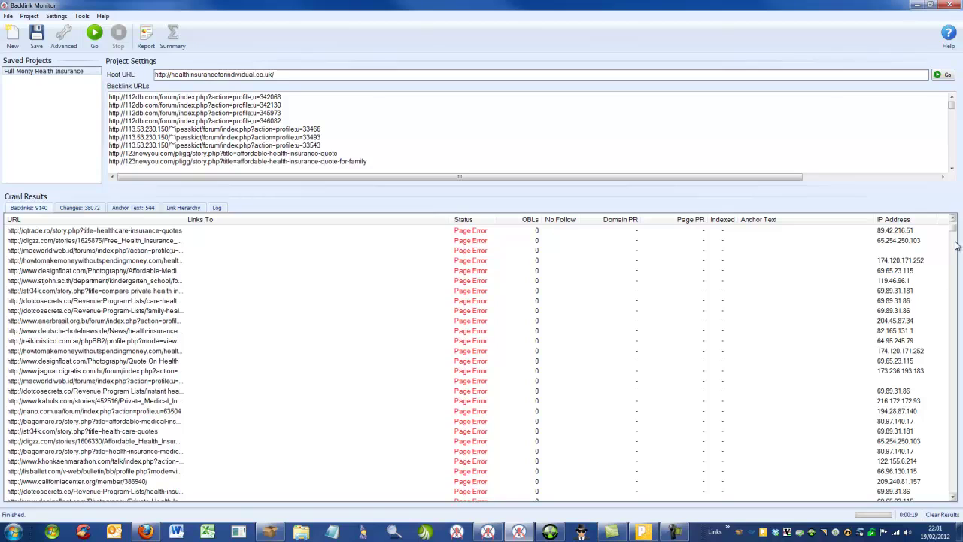
drag(954, 233, 953, 271)
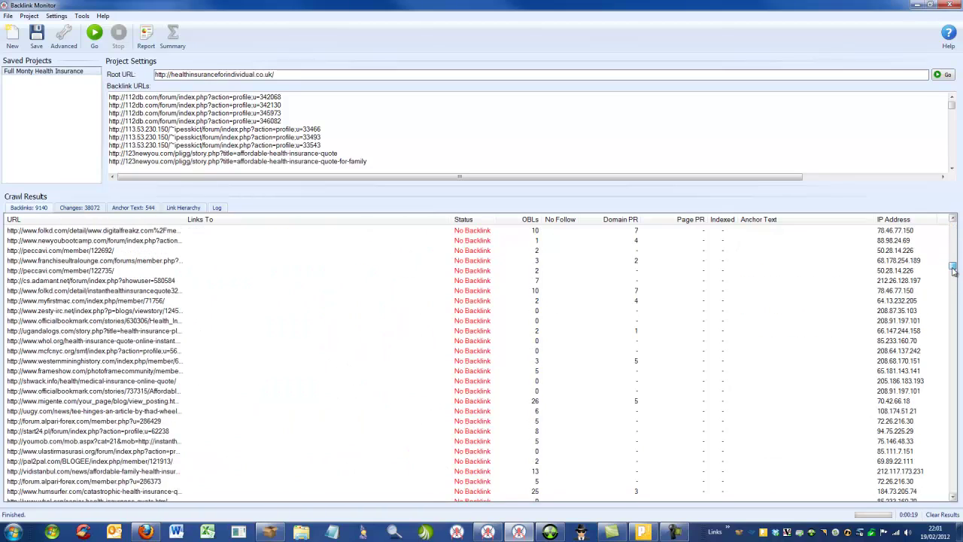
- Open the Page Error backlinks on instanthealthinsurancequote32.blog.com and digzz.com in the browser, then return to Backlink Monitor
click(461, 260)
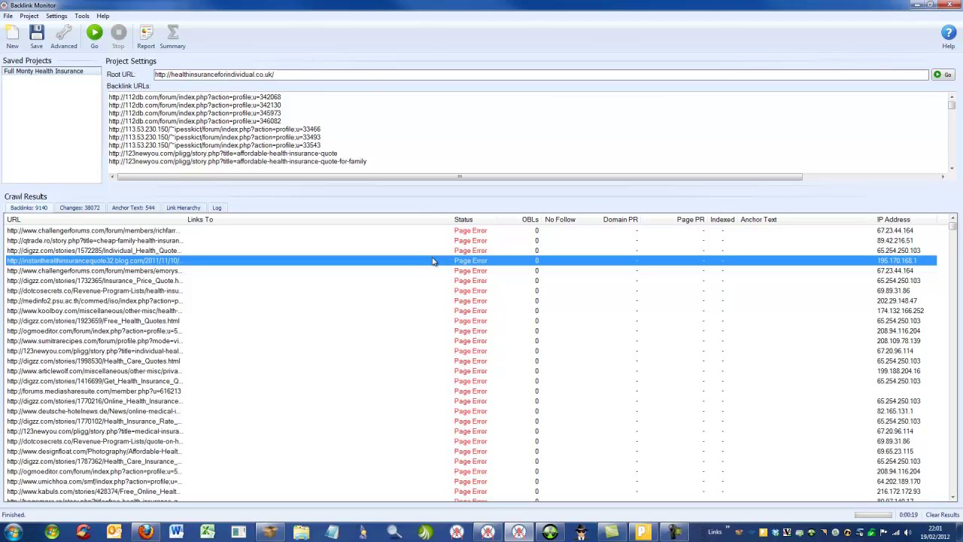
right_click(443, 261)
click(439, 264)
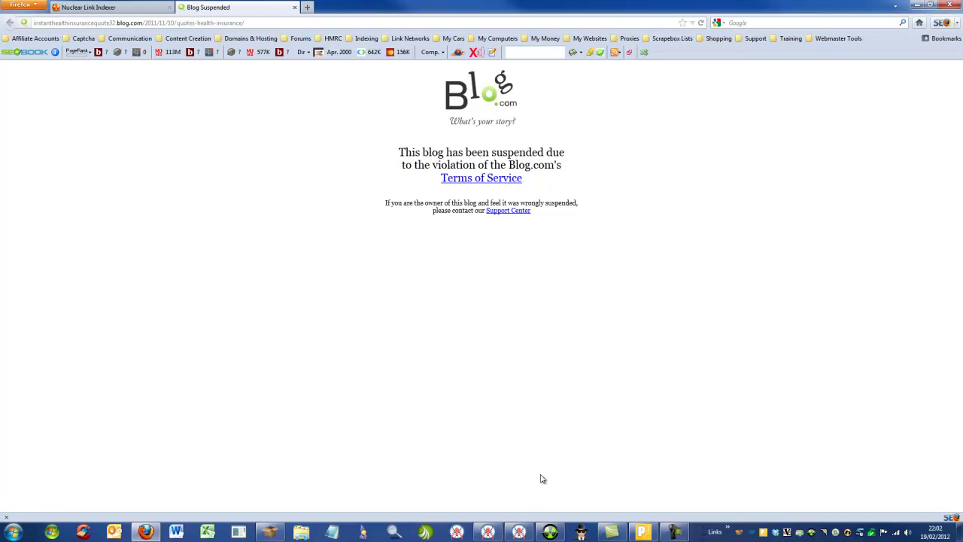
click(518, 535)
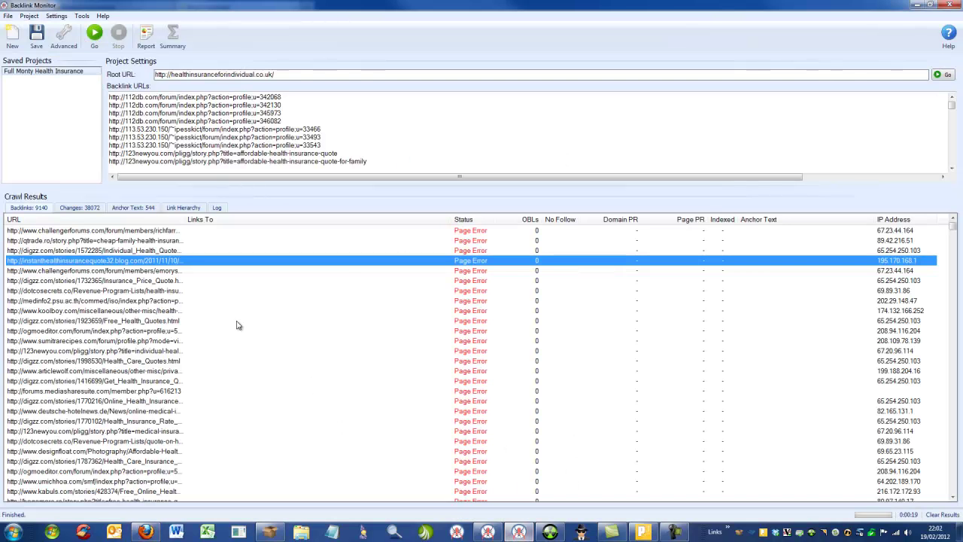
click(346, 322)
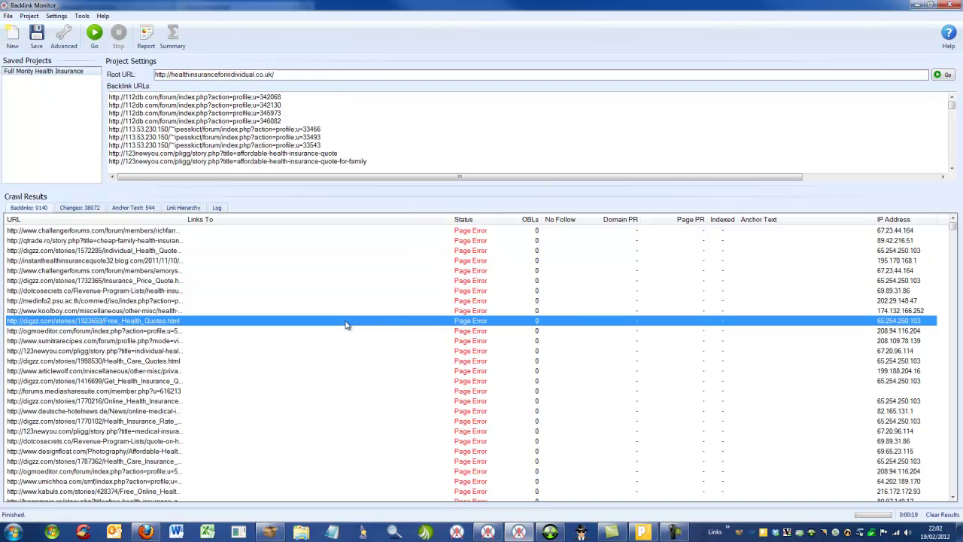
right_click(346, 322)
click(353, 326)
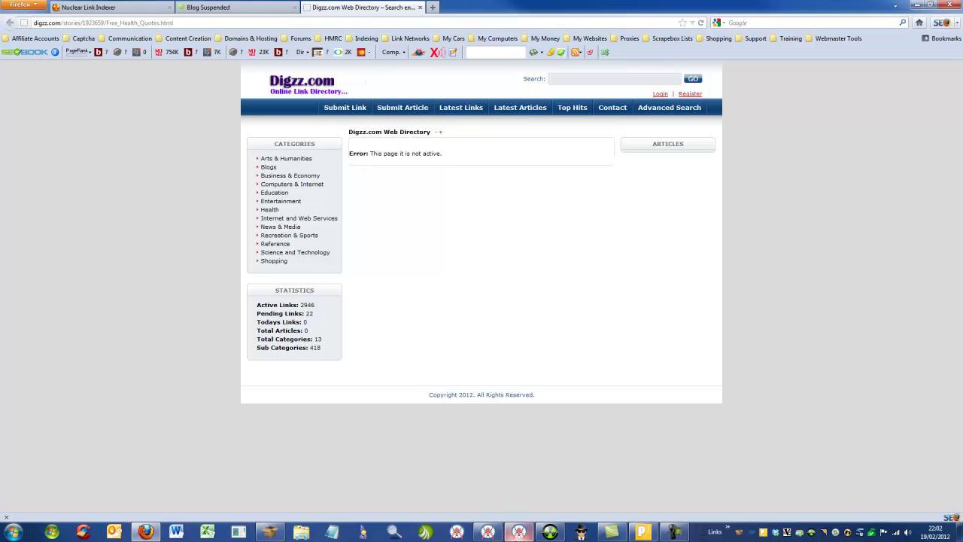
click(519, 533)
- Open the Page Error backlinks on forums.mediasharesuite.com and thebestspinner.com in the browser, highlight the latter's domain, and return to Backlink Monitor
click(388, 391)
right_click(388, 394)
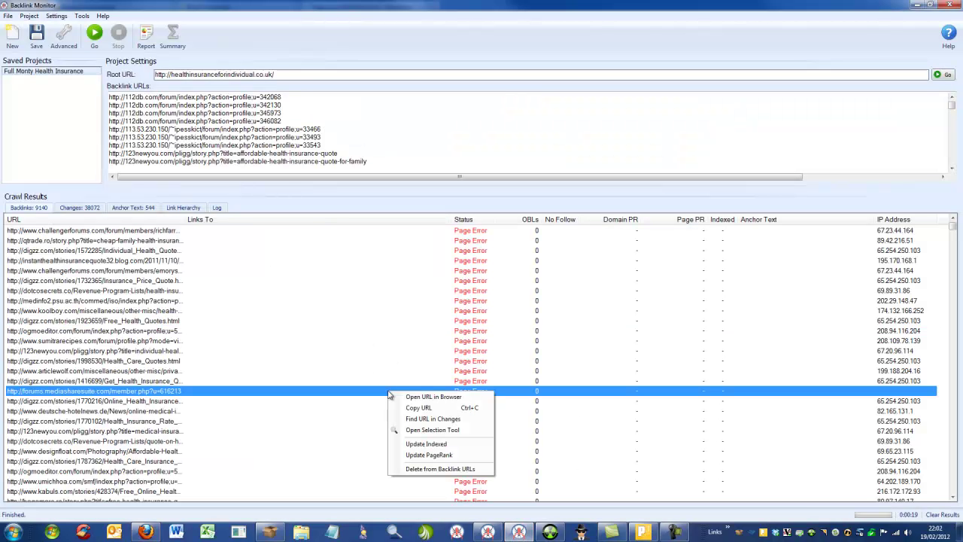
click(403, 399)
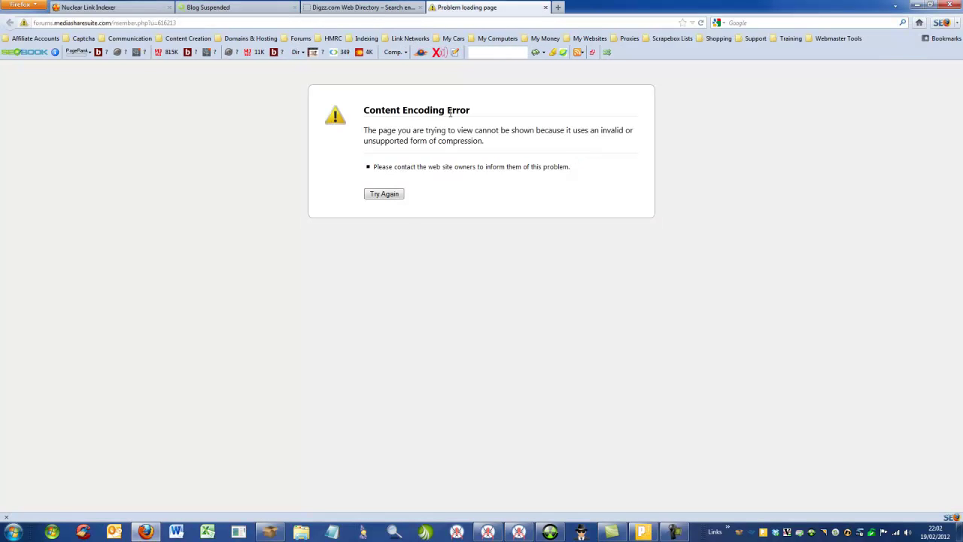
click(519, 533)
scroll(313, 345, down, 4)
scroll(313, 344, down, 4)
right_click(314, 341)
click(319, 347)
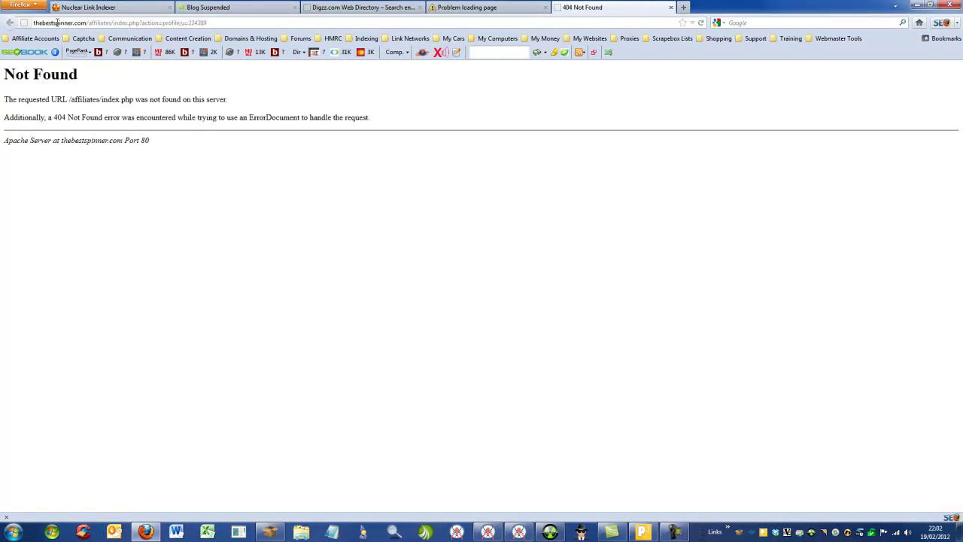
drag(88, 22, 33, 23)
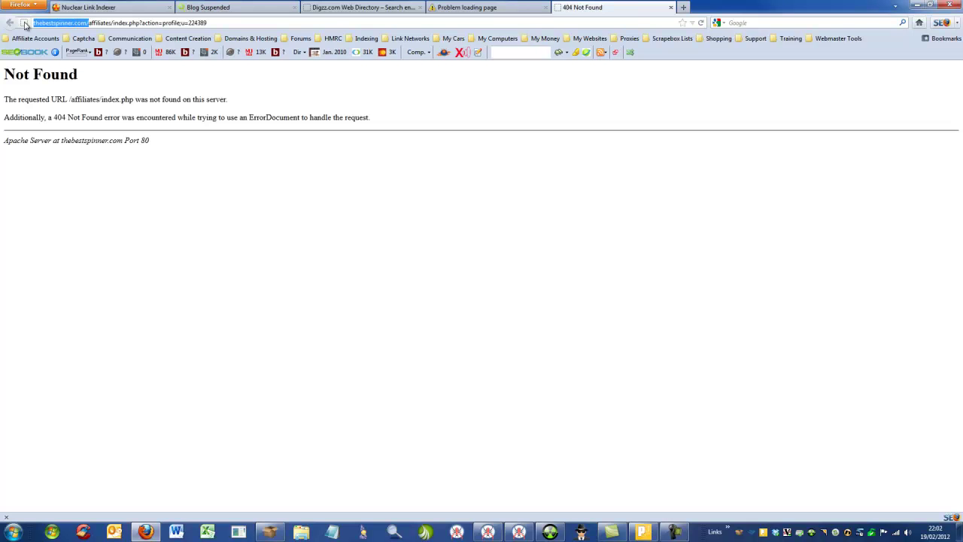
click(519, 533)
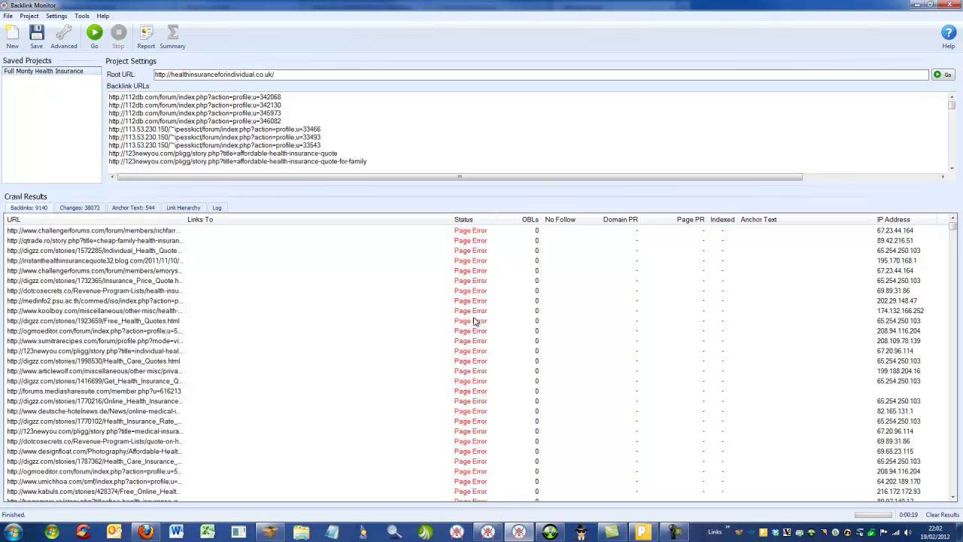
- Look through the remaining backlinks whose status is Page Error
scroll(475, 321, down, 3)
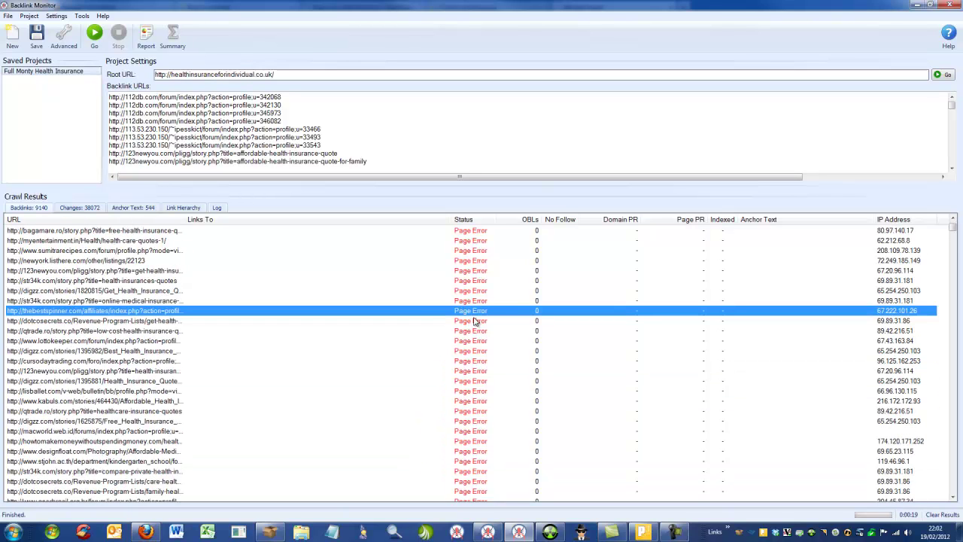
click(262, 112)
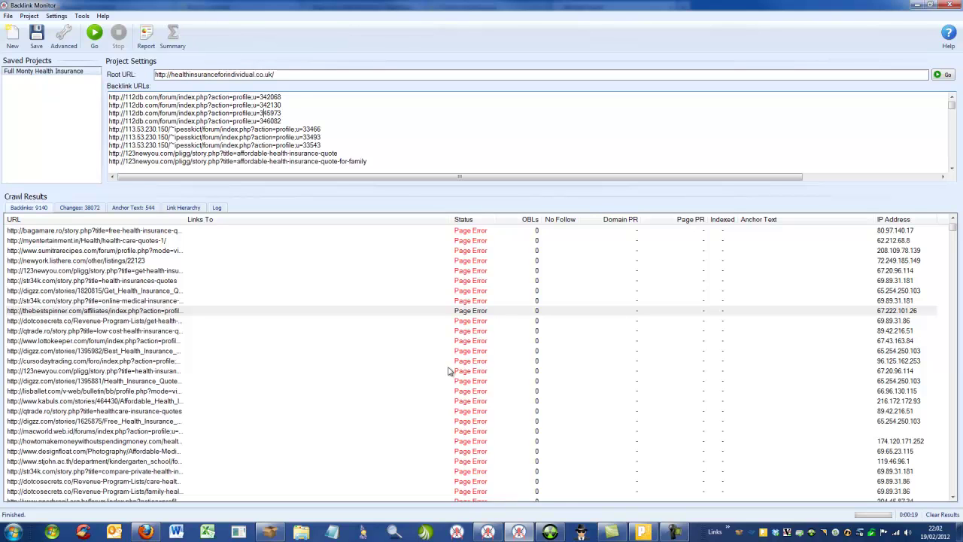
click(481, 285)
scroll(466, 331, down, 10)
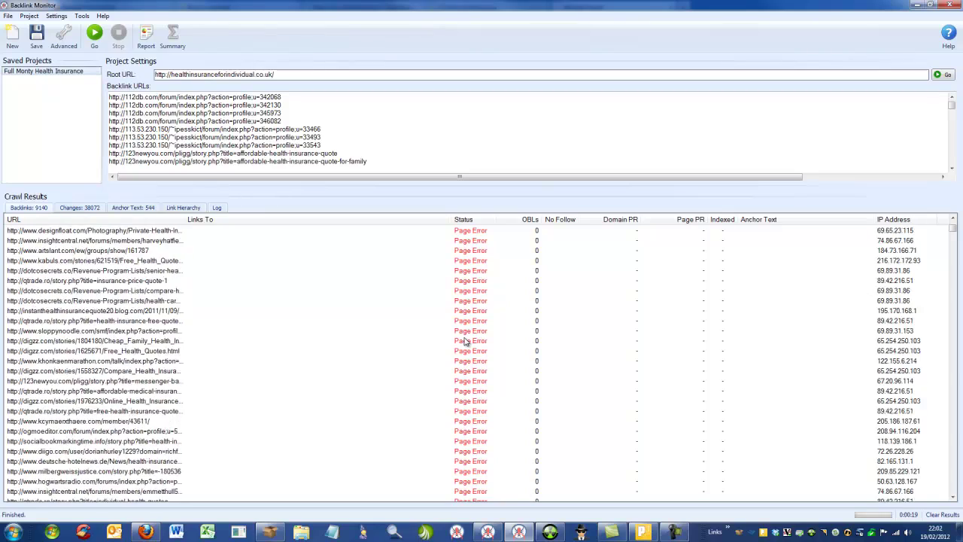
scroll(466, 341, down, 15)
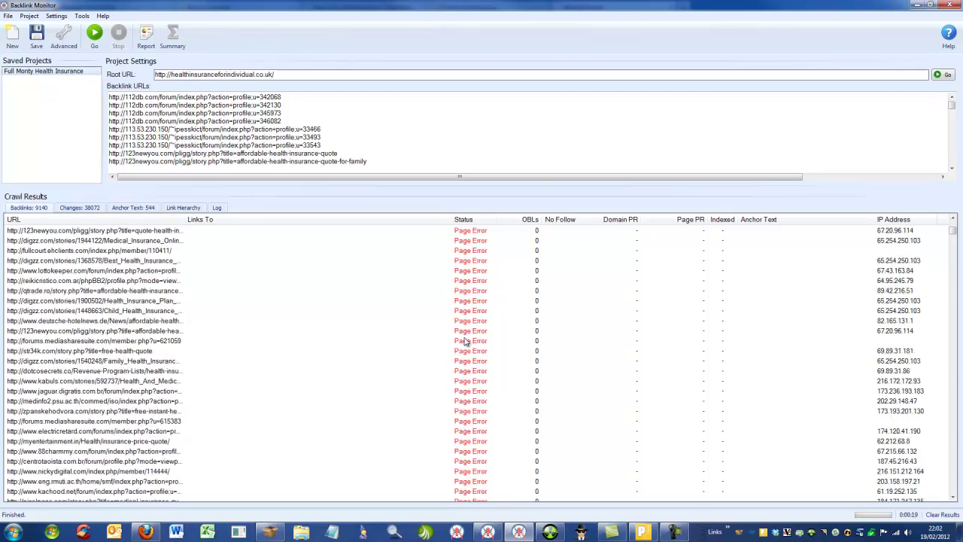
scroll(466, 341, down, 15)
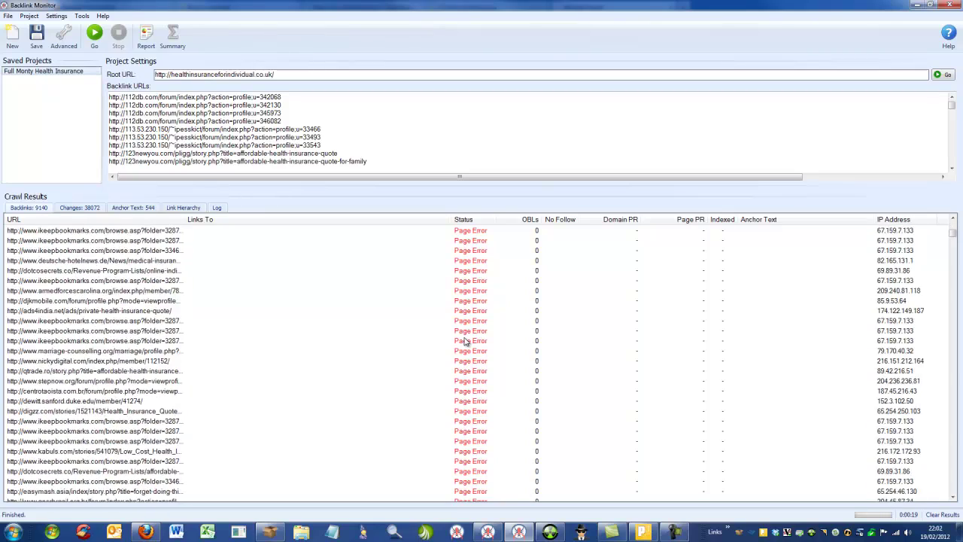
scroll(465, 341, down, 10)
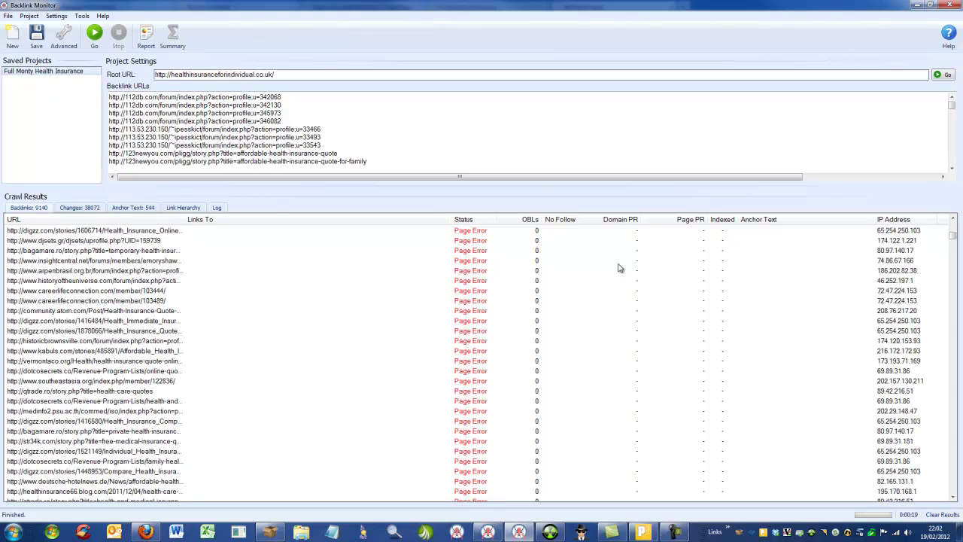
- Open the No Backlink entry for designfloat.com's Compare Private Health Insurance Quotes page in the browser, then return to Backlink Monitor
drag(953, 236, 954, 255)
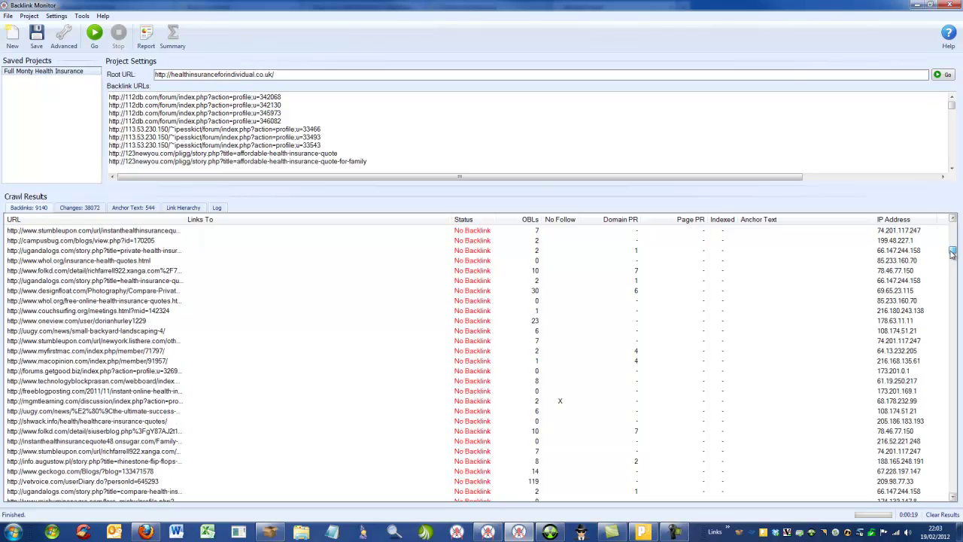
click(462, 294)
right_click(467, 295)
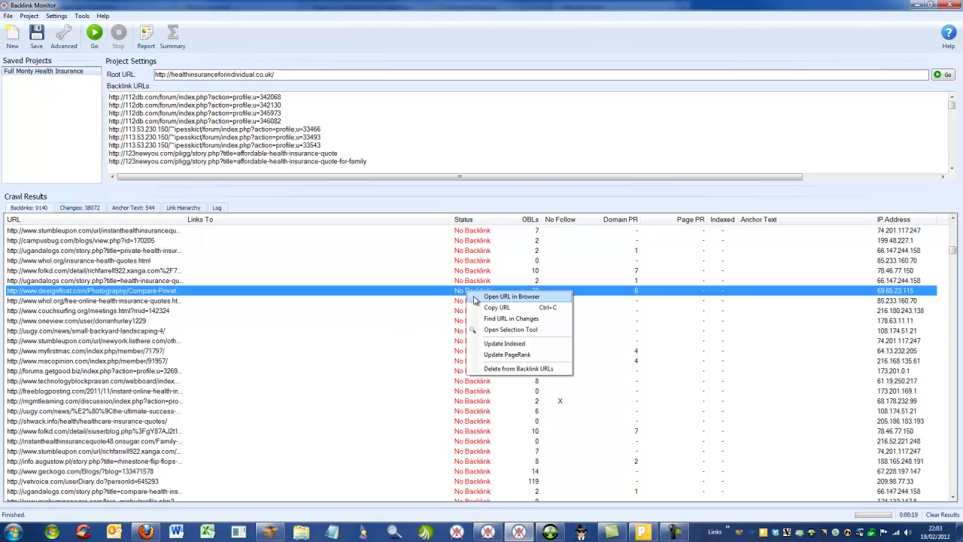
click(475, 299)
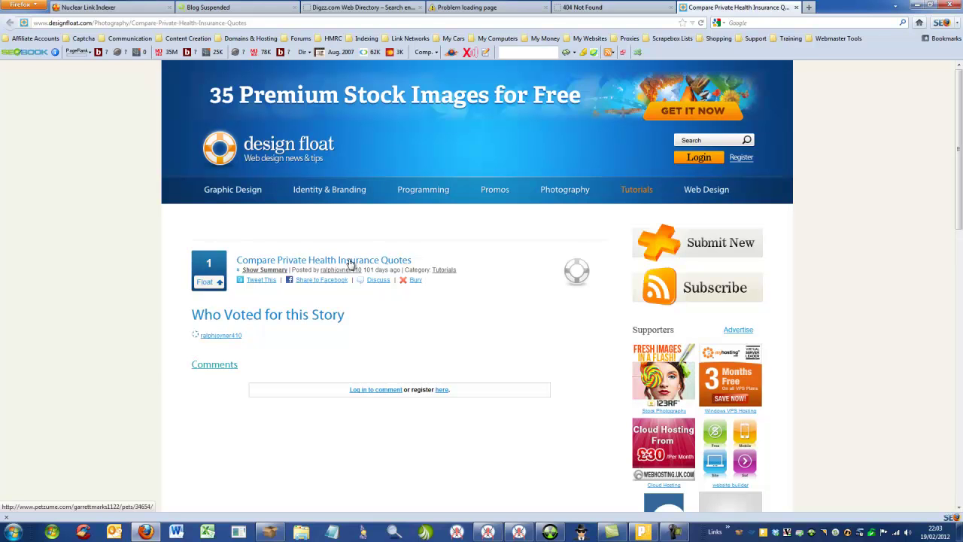
click(518, 533)
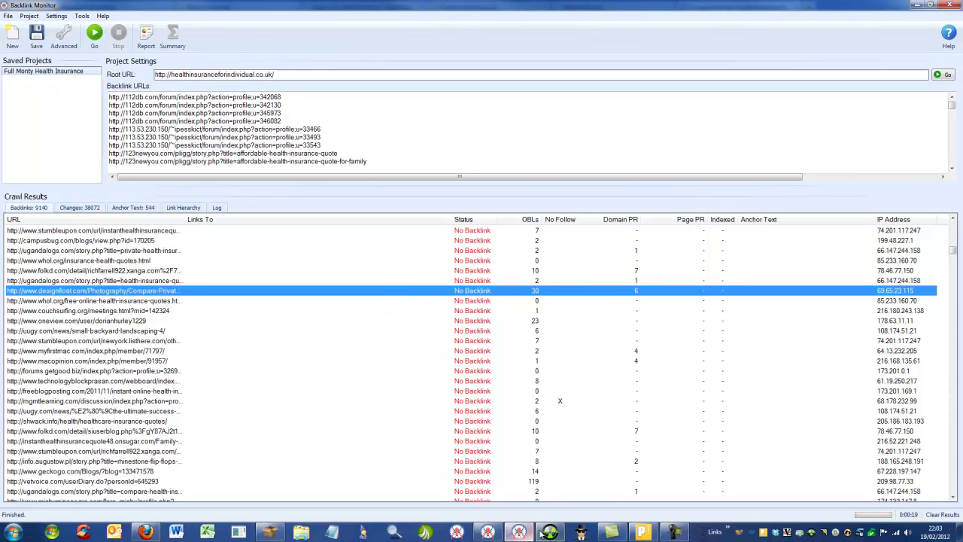
- Switch to Firefox, follow the Compare Private Health Insurance Quotes headline link twice to check its target, and return to Backlink Monitor
click(145, 532)
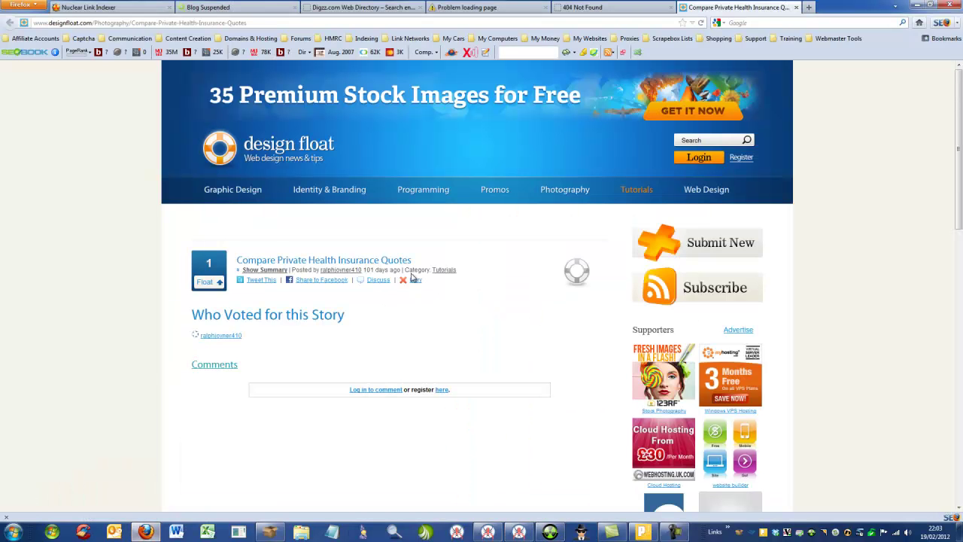
click(348, 261)
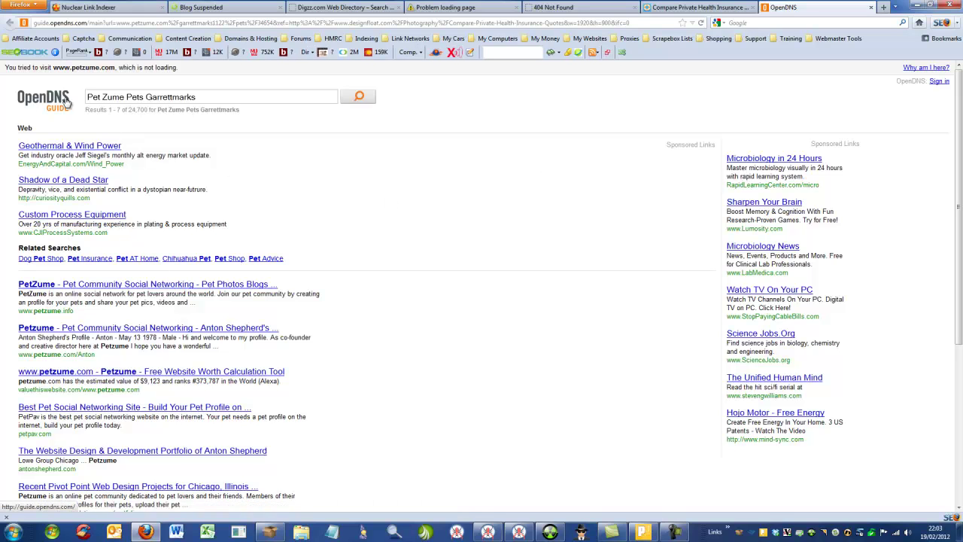
click(681, 6)
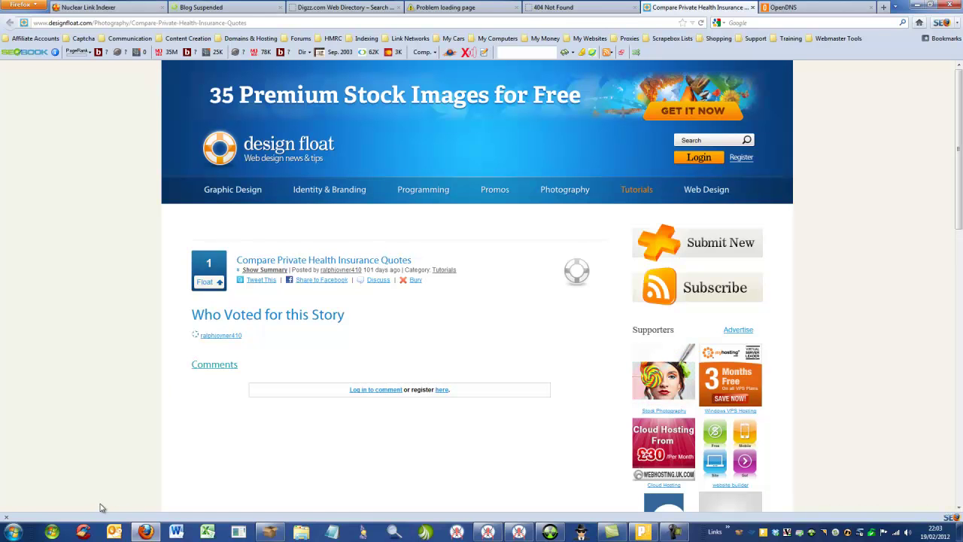
click(374, 265)
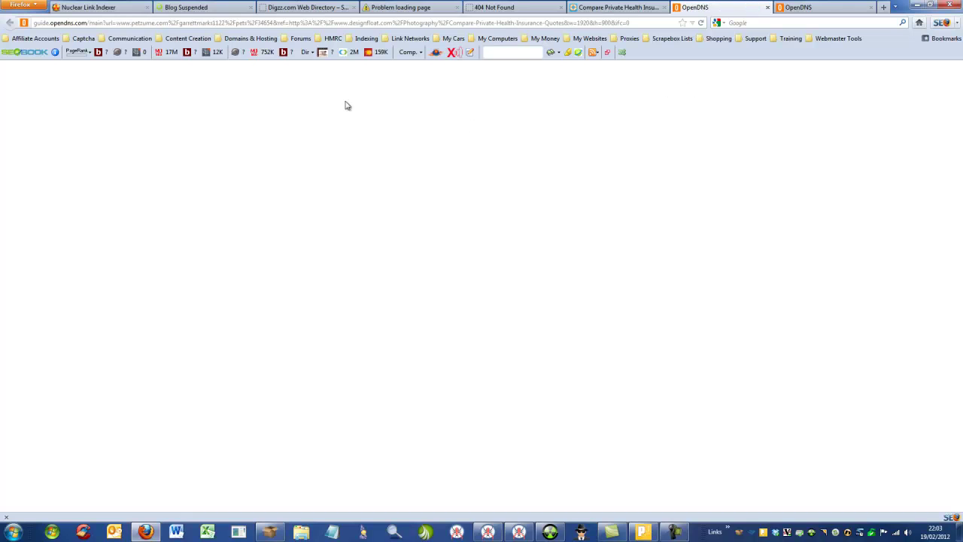
click(516, 533)
- Open the No Backlink entry for technologyblockprasan.com in the browser, then return to Backlink Monitor
click(478, 274)
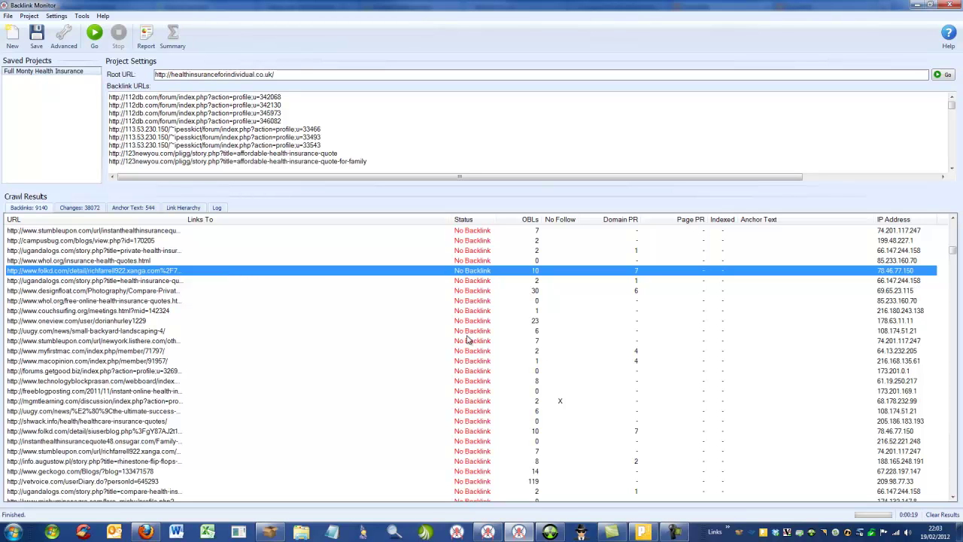
click(465, 284)
click(468, 381)
right_click(469, 381)
click(475, 386)
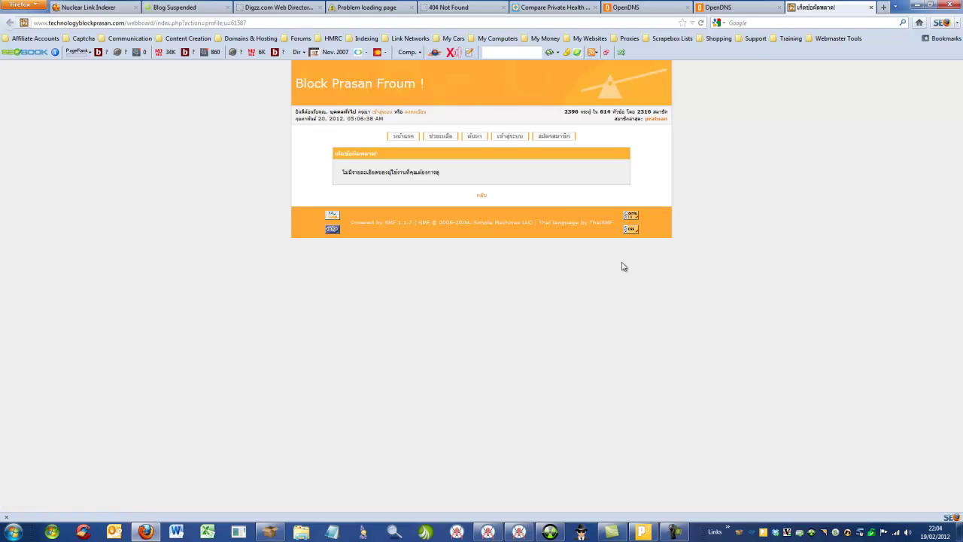
click(520, 532)
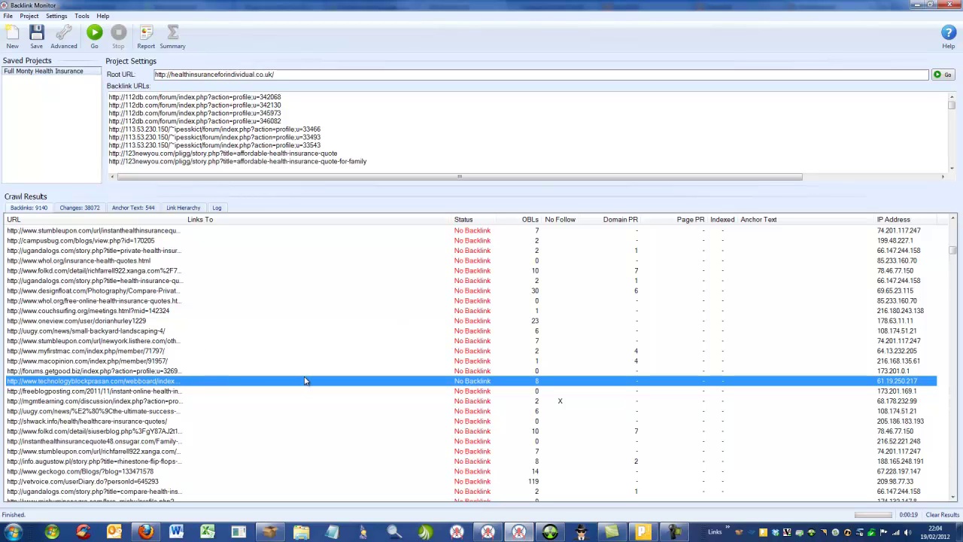
- Open the No Backlink entry for myfirstmac.com member 73997, follow its Health Insurance Quotes For Individuals link in the browser, then return to Backlink Monitor
drag(301, 75, 105, 81)
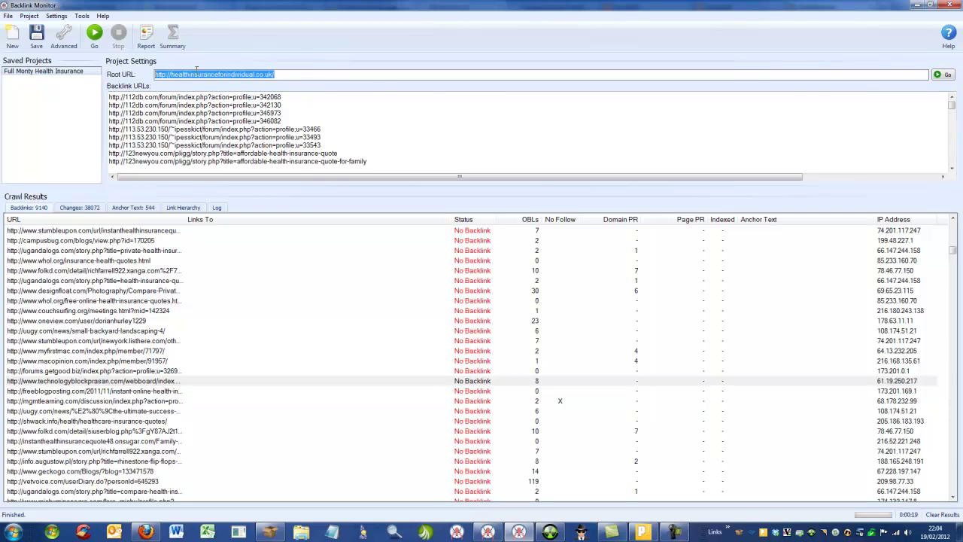
click(272, 352)
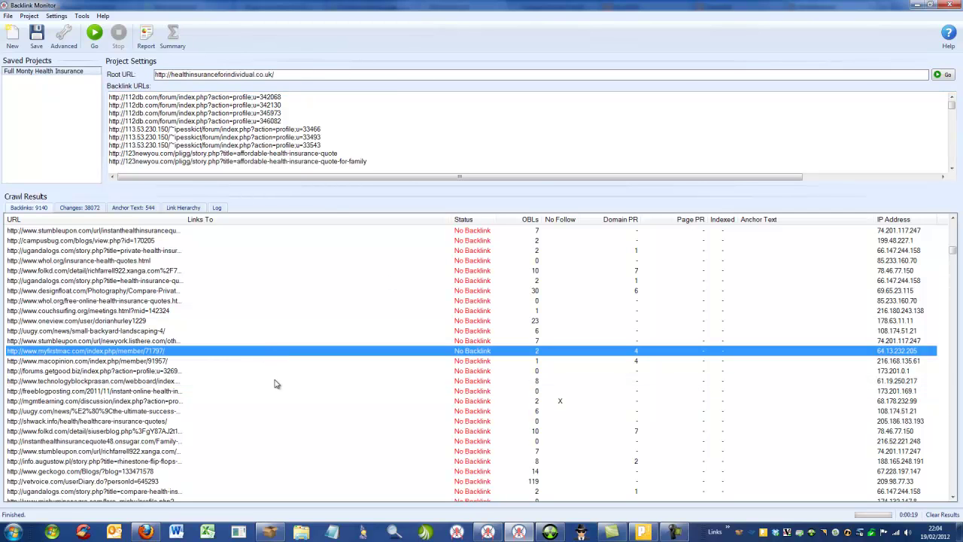
click(275, 382)
scroll(283, 400, down, 3)
click(286, 361)
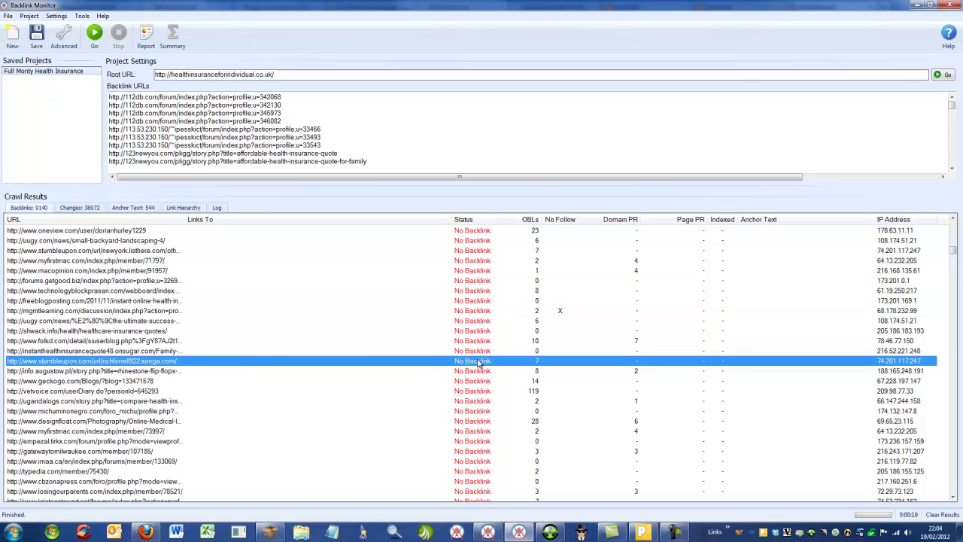
scroll(479, 363, down, 2)
right_click(141, 373)
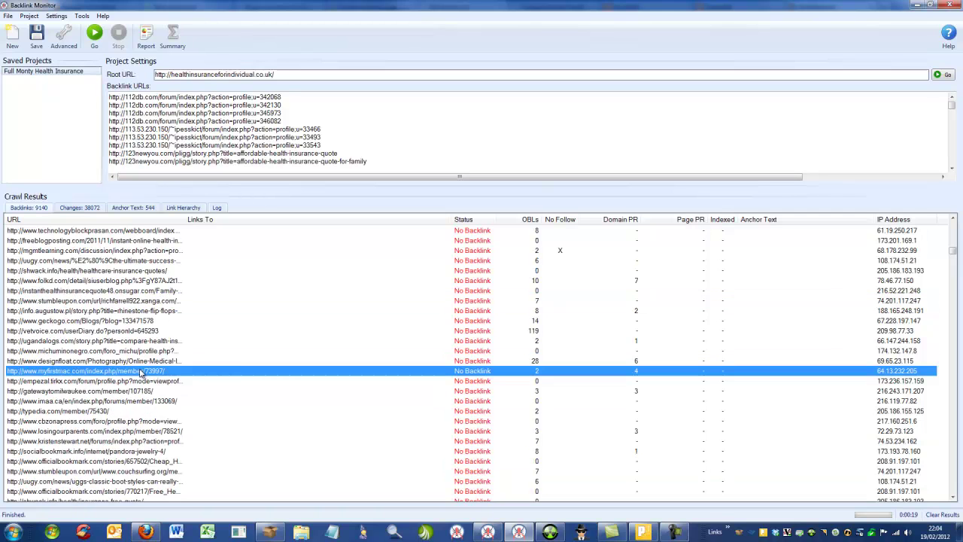
click(161, 380)
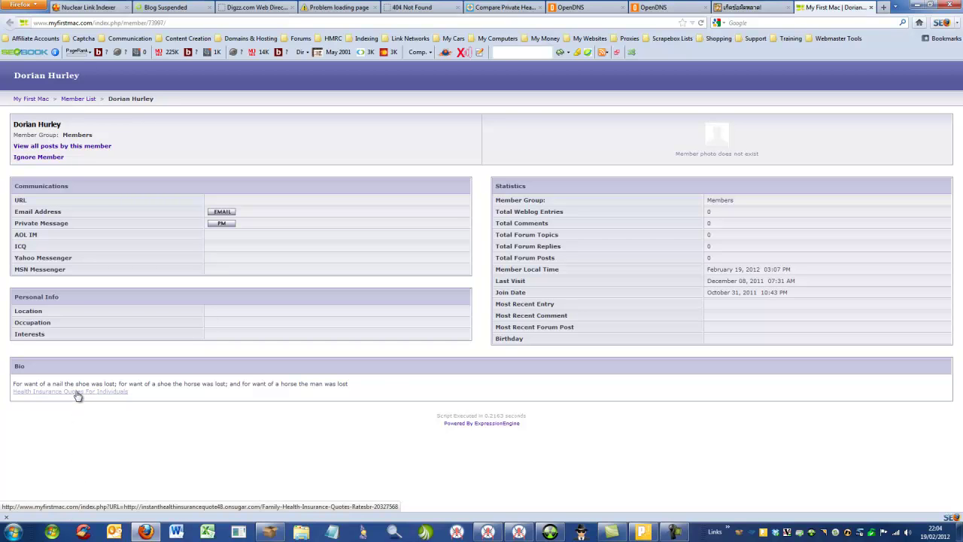
click(77, 396)
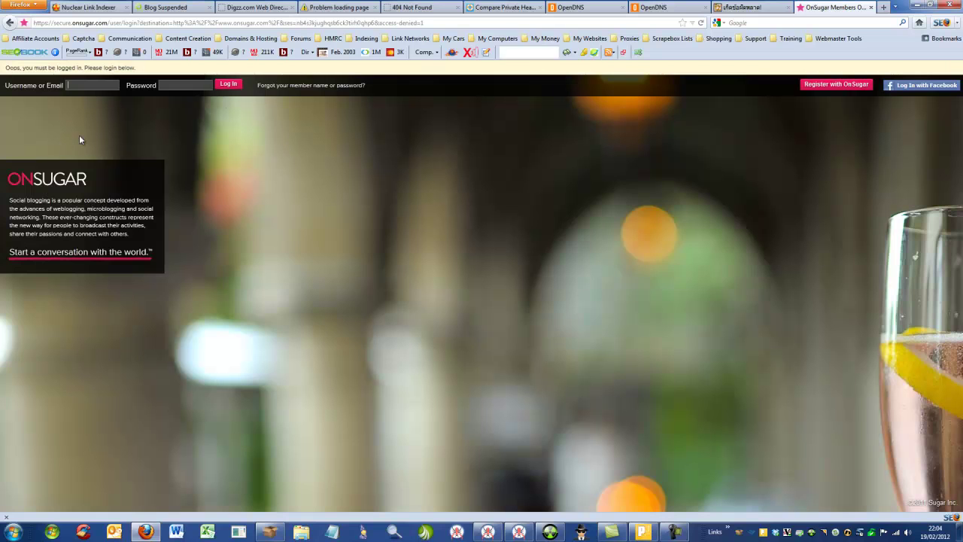
click(519, 532)
- Look through the remaining No Backlink entries and on to the backlinks with OK status
scroll(479, 388, down, 15)
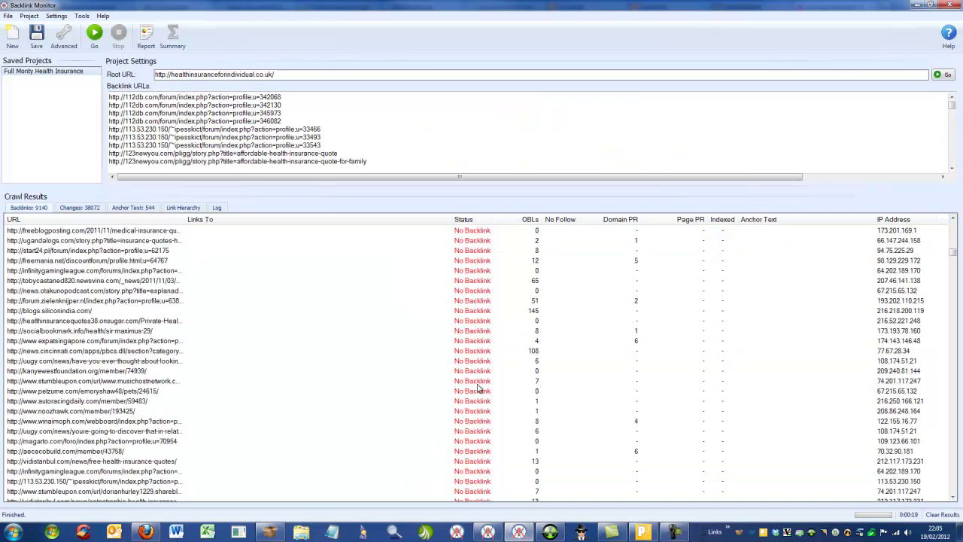
scroll(479, 388, down, 3)
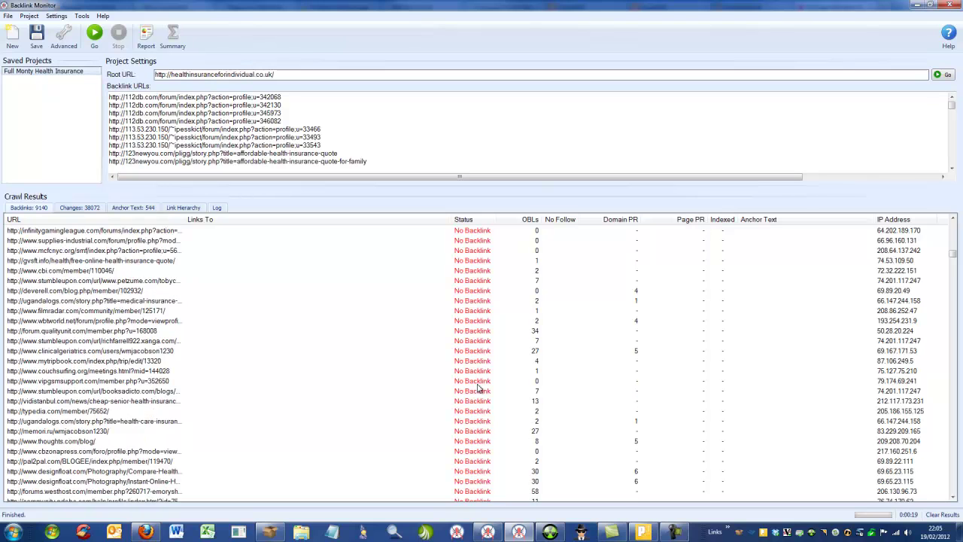
scroll(479, 387, down, 4)
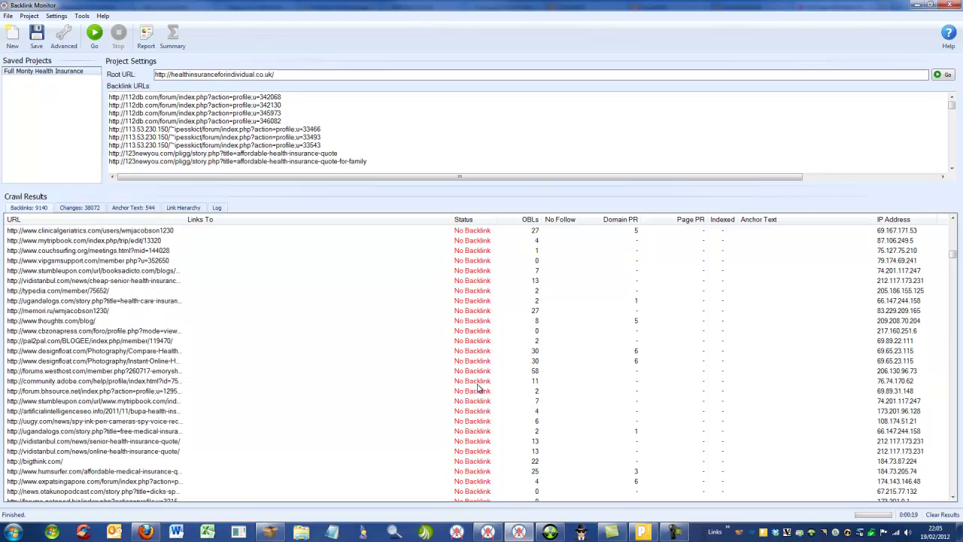
scroll(479, 388, down, 1)
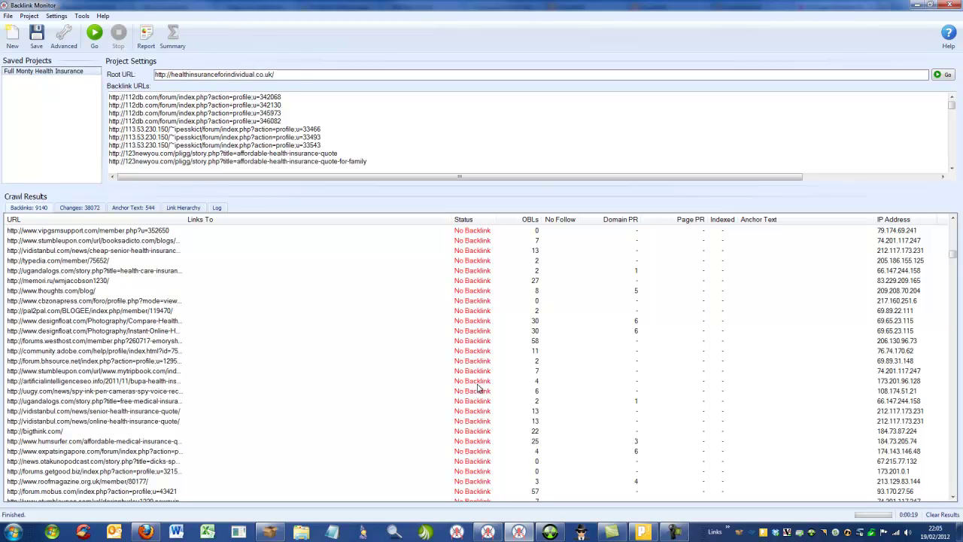
click(77, 72)
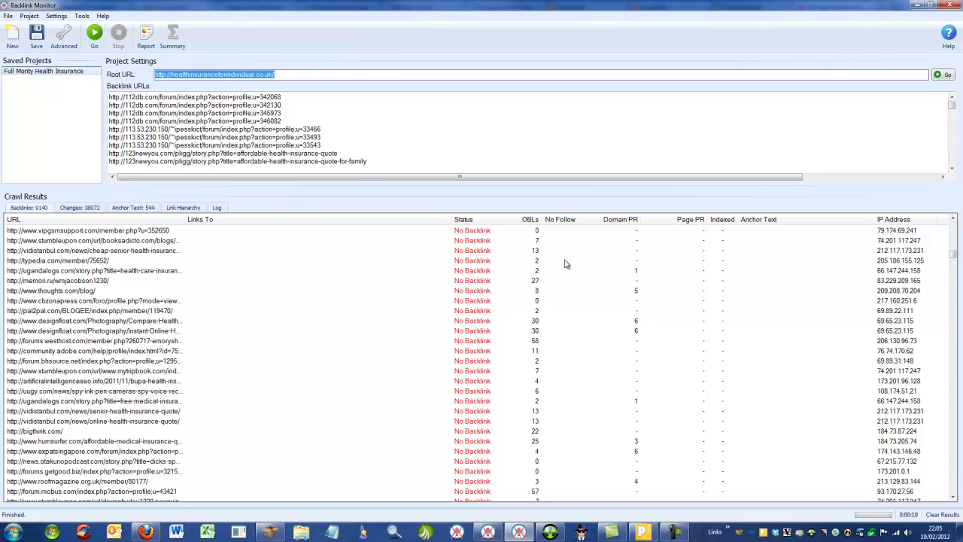
click(294, 310)
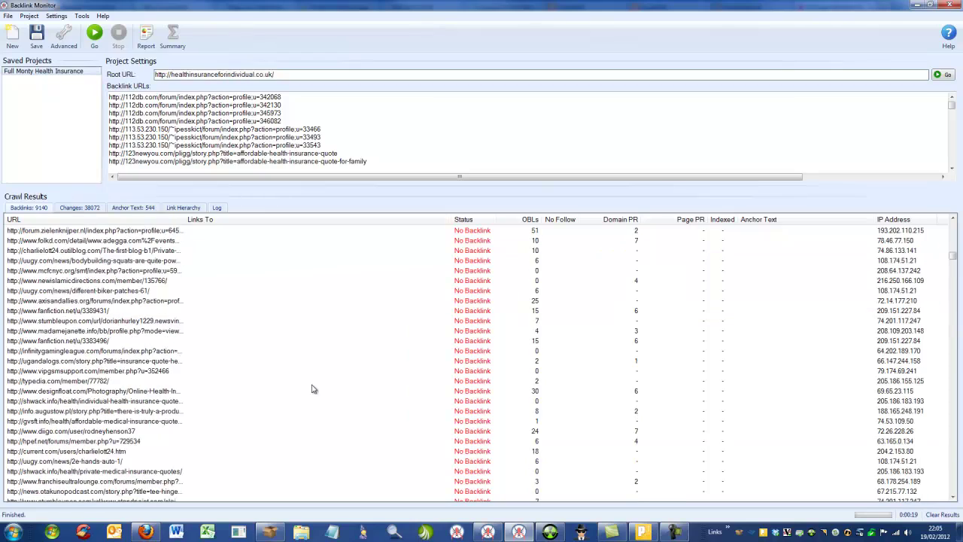
drag(953, 260, 944, 443)
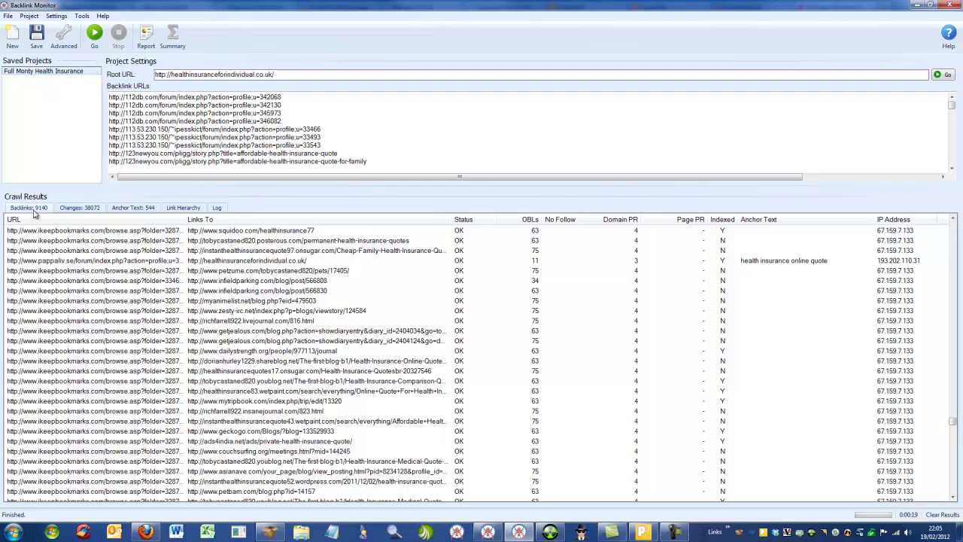
- Examine the Link Hierarchy of inbound links across the tiers beneath the root URL, comparing it with the backlinks list
click(186, 210)
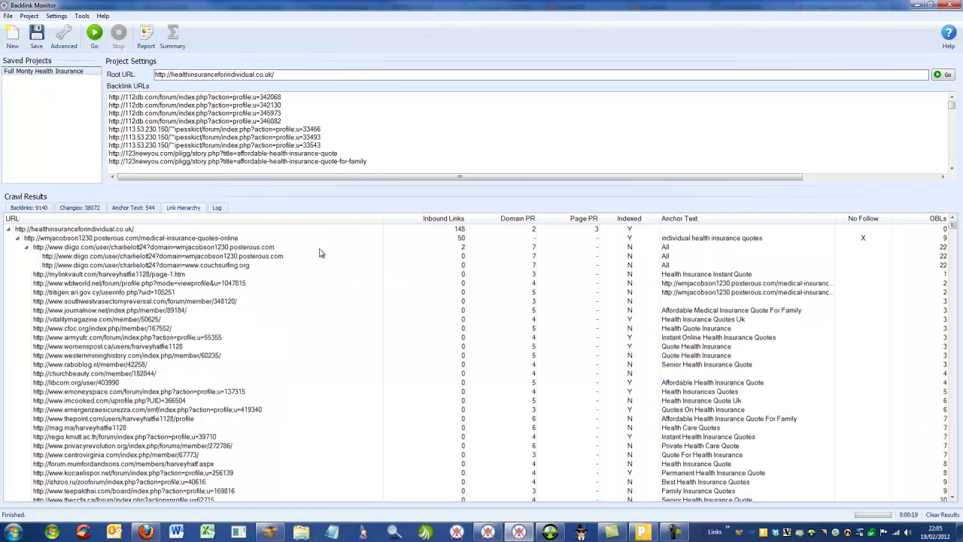
click(139, 311)
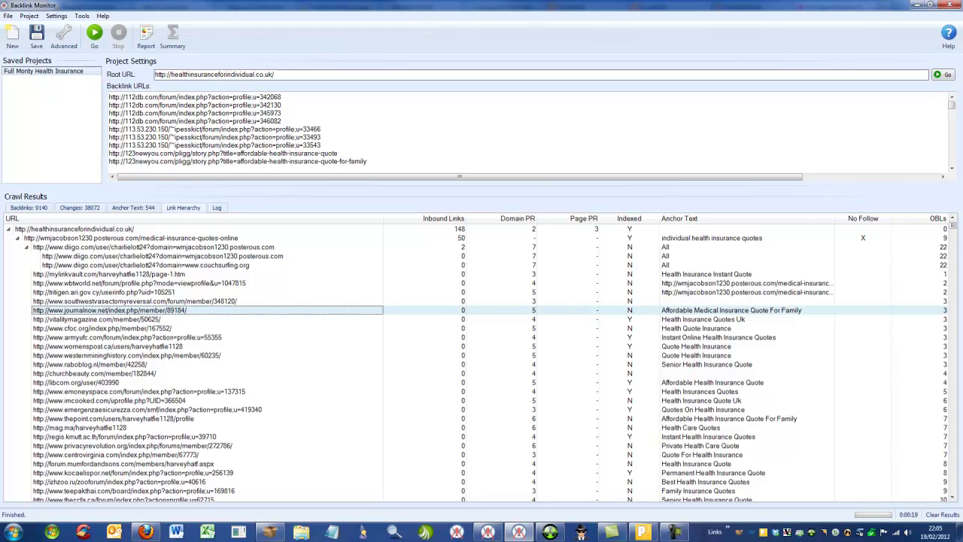
drag(956, 229, 956, 355)
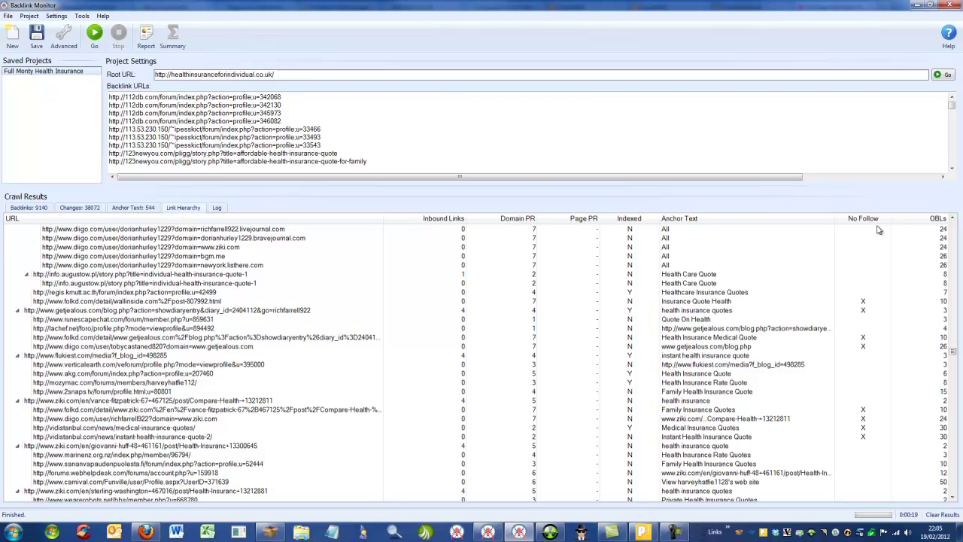
click(28, 207)
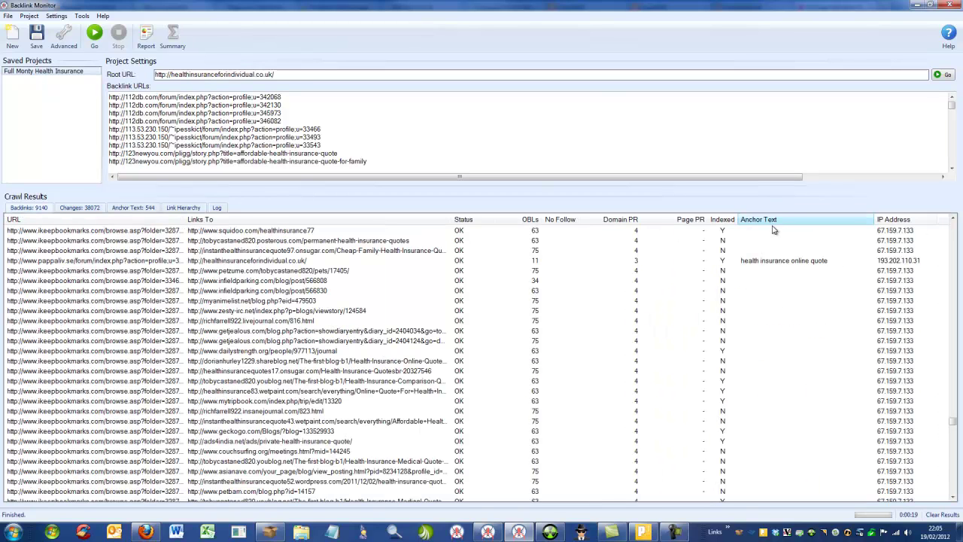
click(181, 207)
click(289, 247)
scroll(376, 301, up, 6)
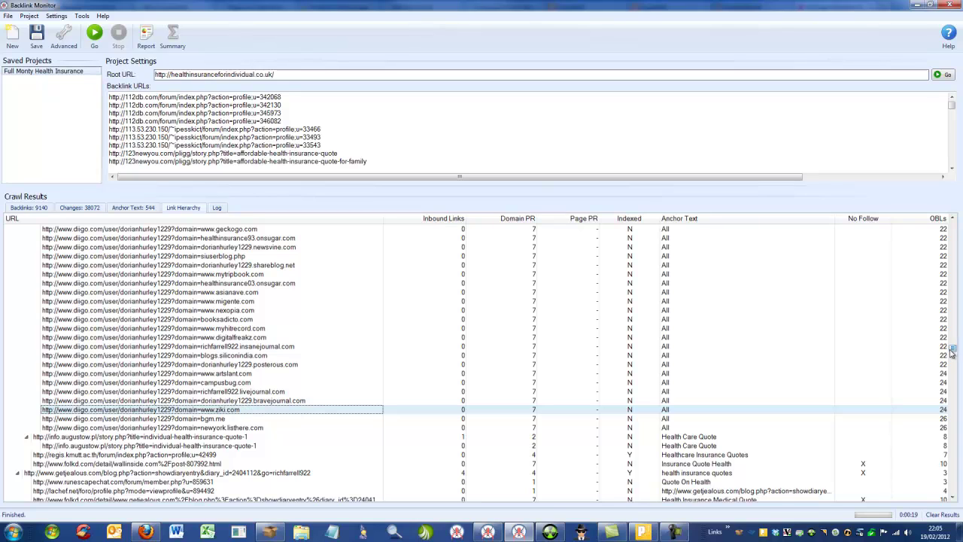
drag(953, 351, 950, 225)
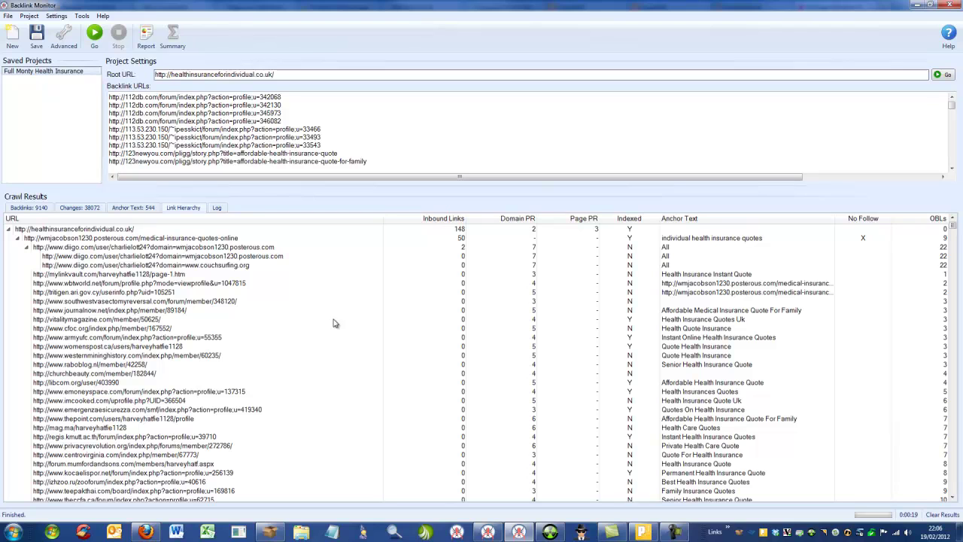
- Use the Selection Tool to select all non-indexed links in the hierarchy, with any tier, any No-Follow state and 0 to 999 OBLs
click(79, 16)
click(105, 50)
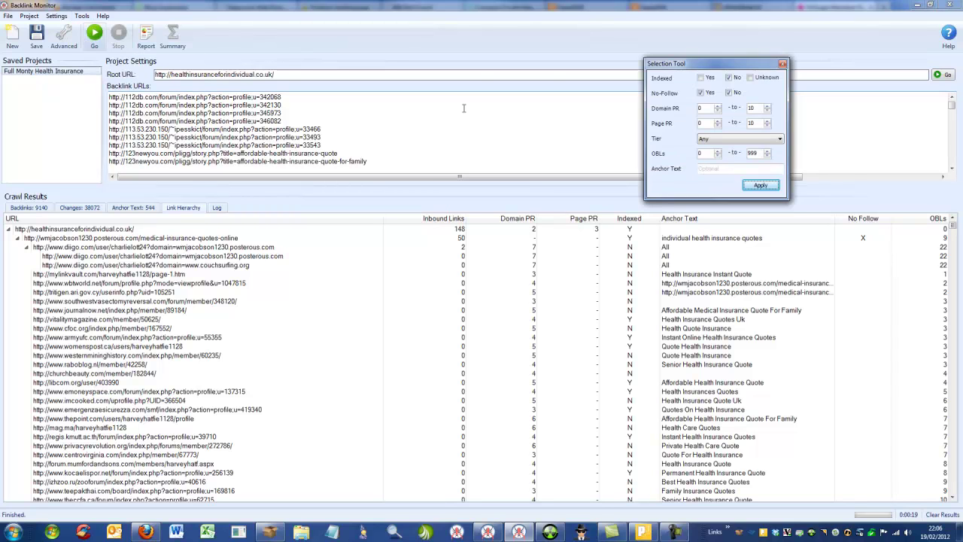
drag(734, 64, 724, 37)
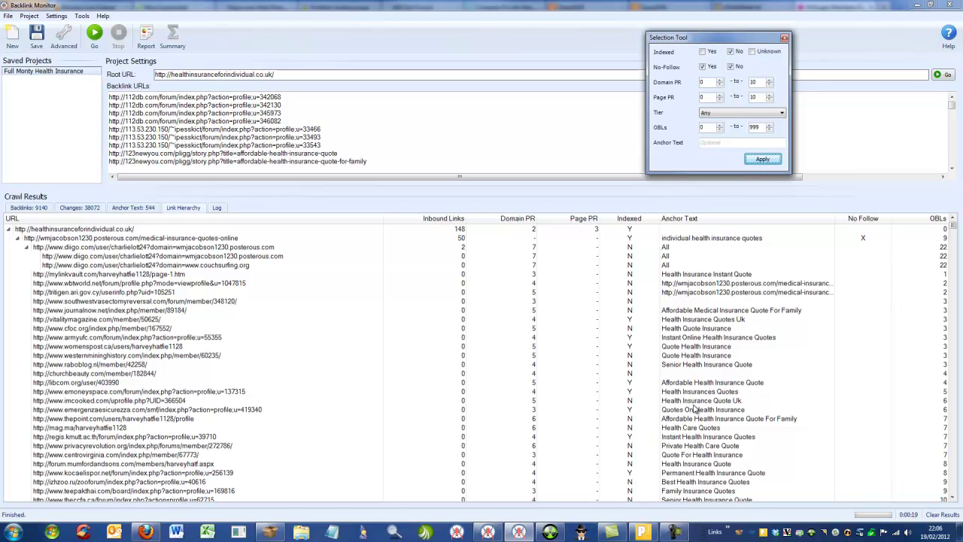
click(634, 249)
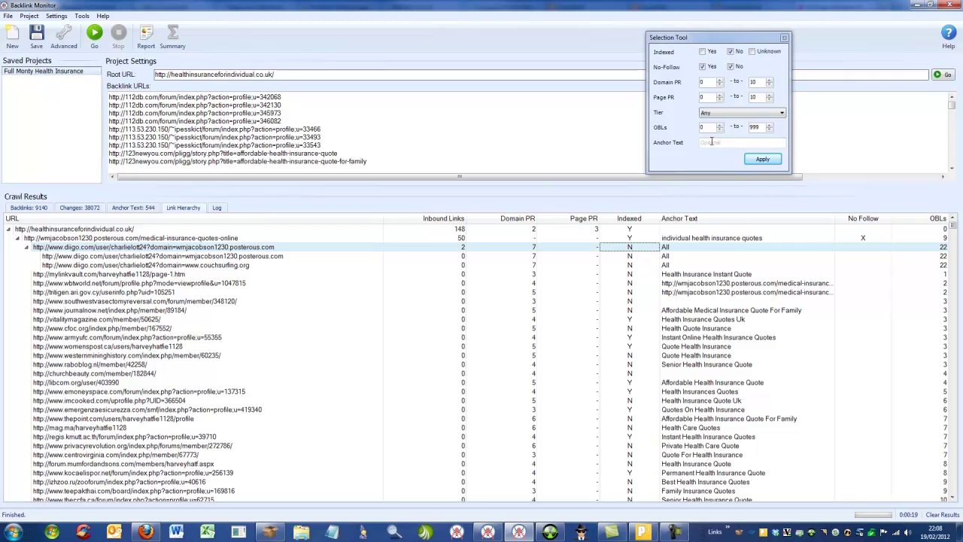
click(763, 158)
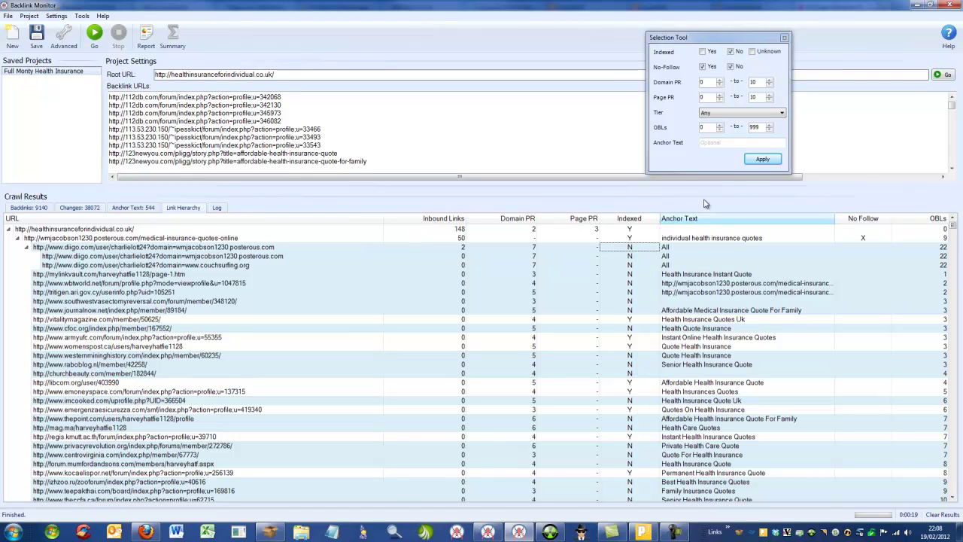
- Check the actions available for the selected links and the Tier choices, keeping Any, and look over the selected rows
right_click(641, 284)
click(669, 299)
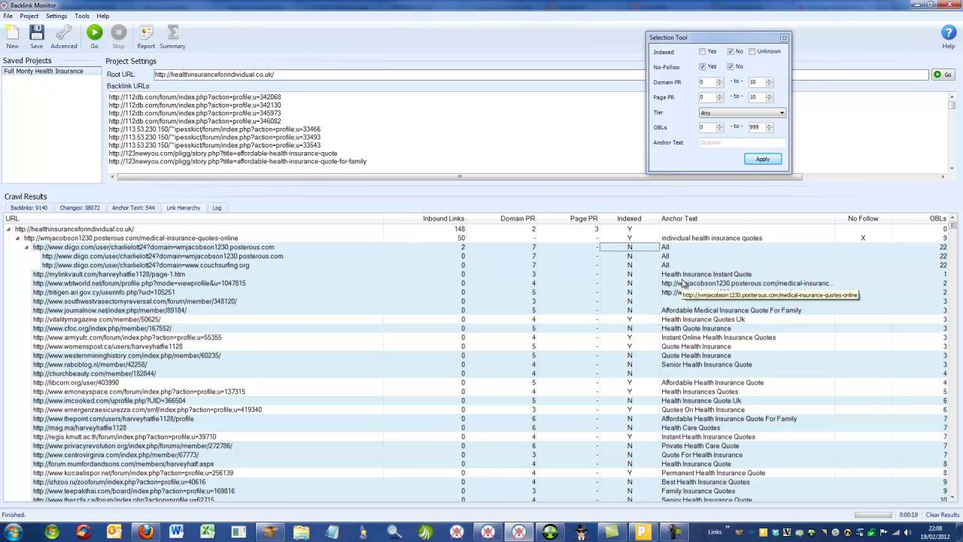
click(703, 113)
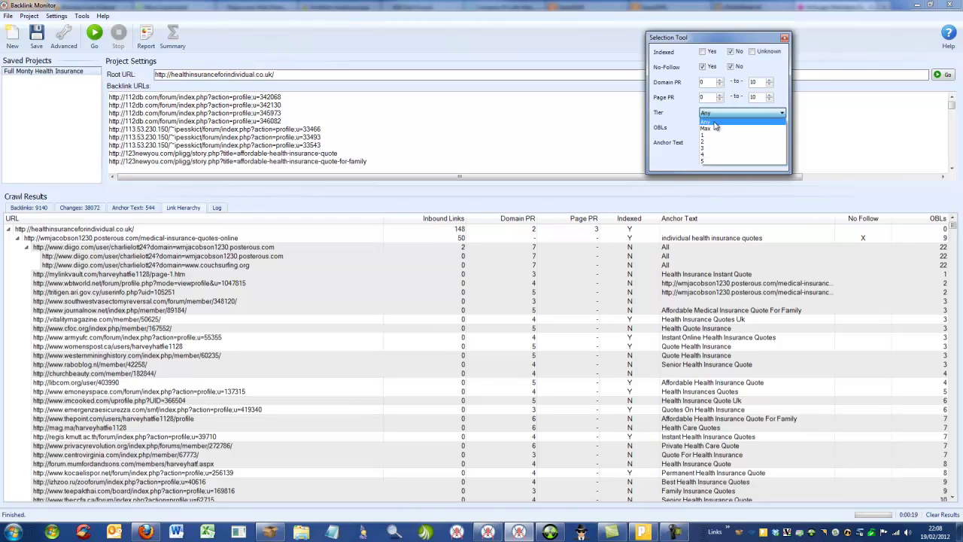
click(717, 118)
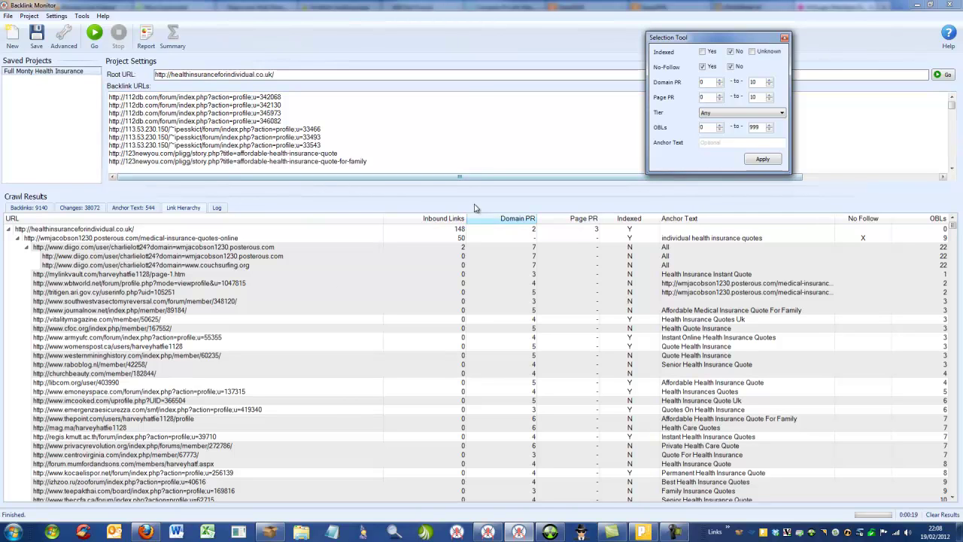
right_click(623, 262)
click(640, 274)
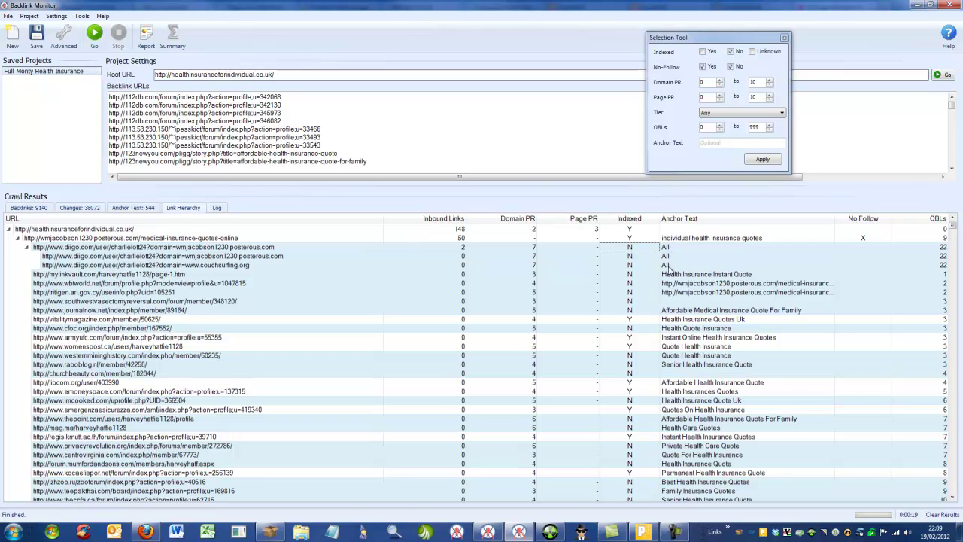
scroll(666, 361, down, 8)
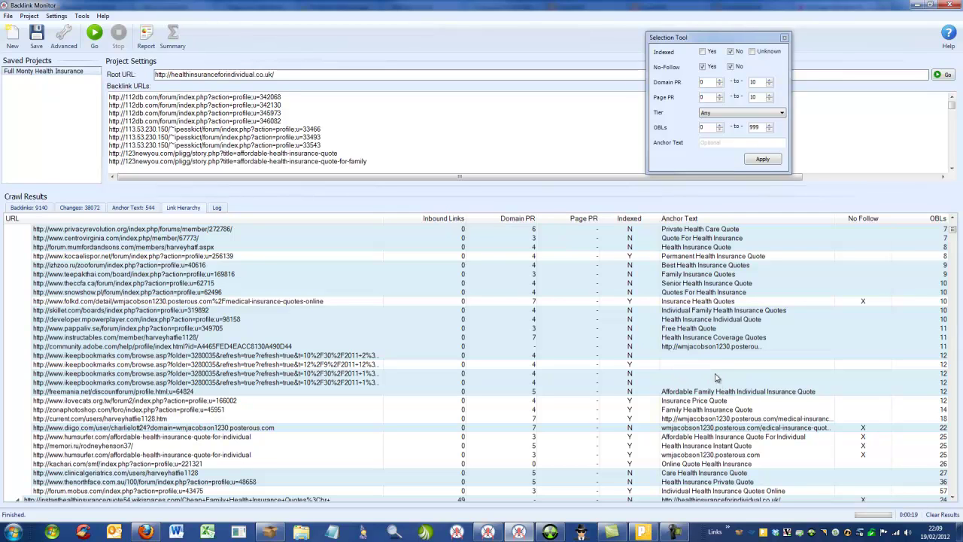
- Restrict the selection to non-indexed links whose anchor text matches *quote* and apply it
click(721, 143)
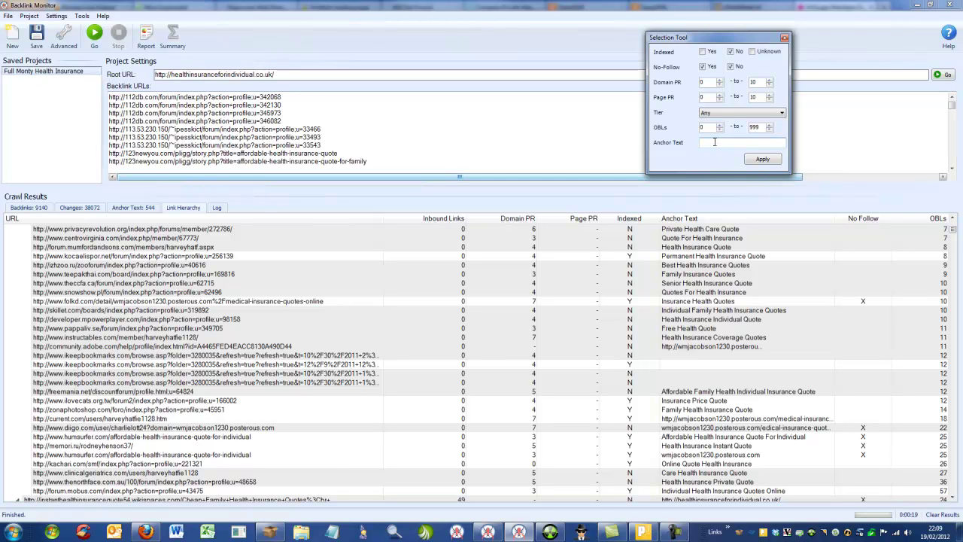
text(*quote*)
click(768, 160)
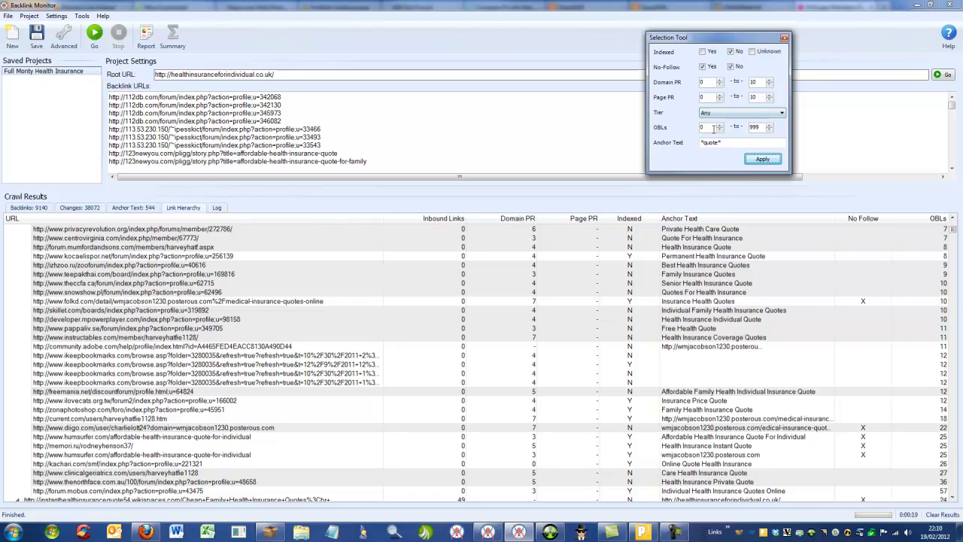
double_click(761, 128)
double_click(727, 143)
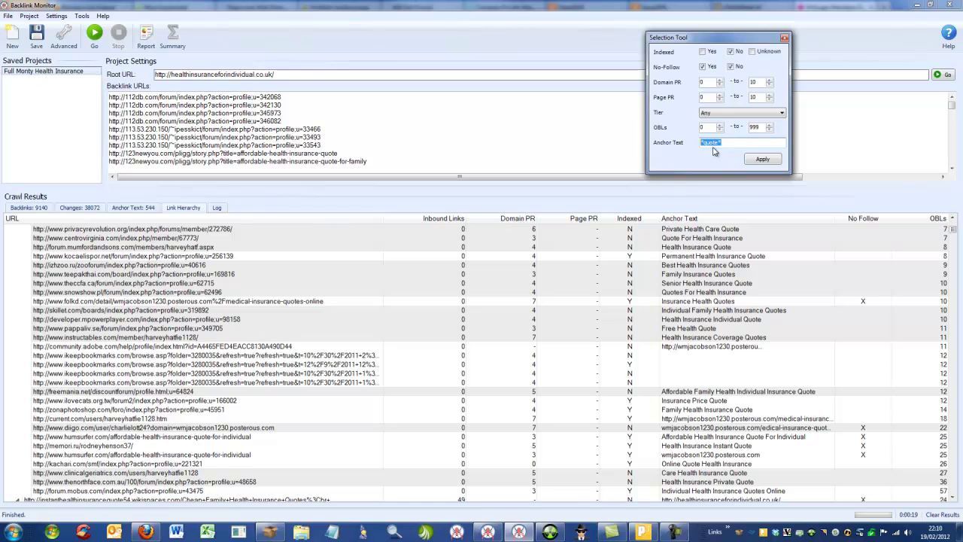
- Review the links selected by anchor text and widen the Anchor Text column to fit the full posterous.com URLs
click(953, 227)
scroll(702, 290, down, 1)
scroll(693, 299, up, 1)
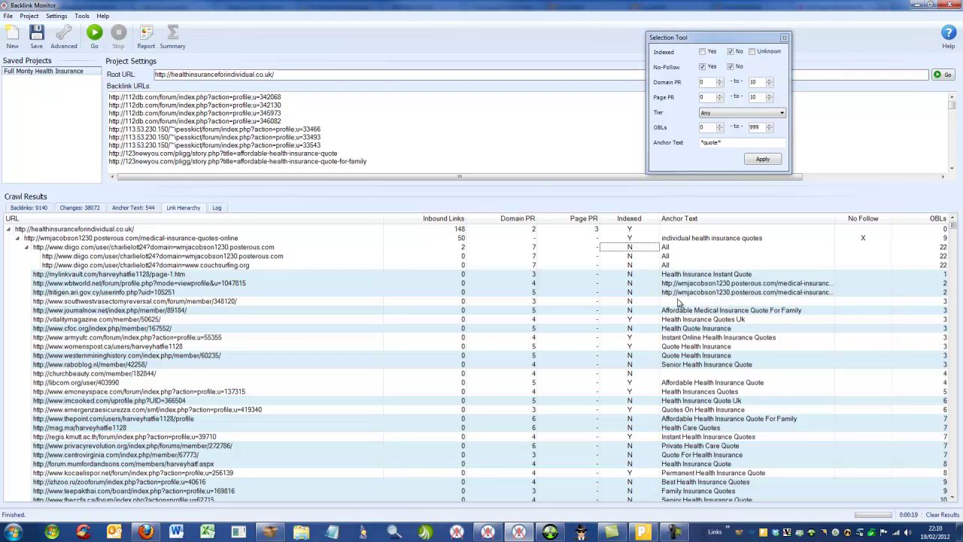
scroll(730, 360, down, 2)
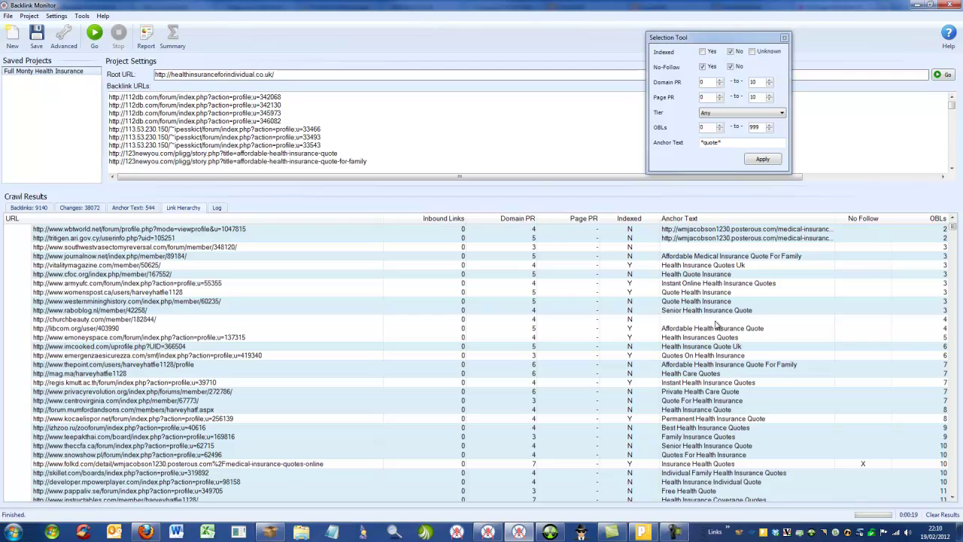
scroll(716, 325, up, 1)
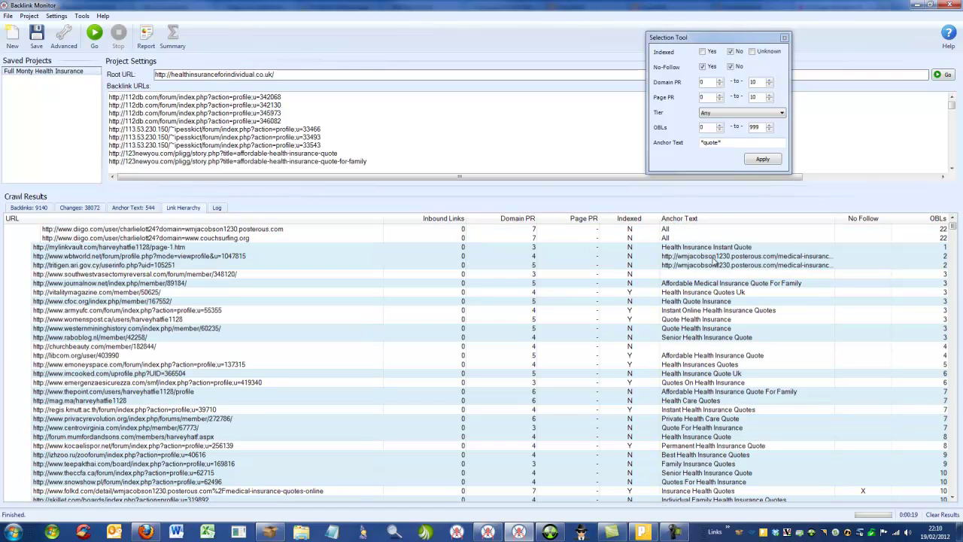
drag(835, 218, 901, 218)
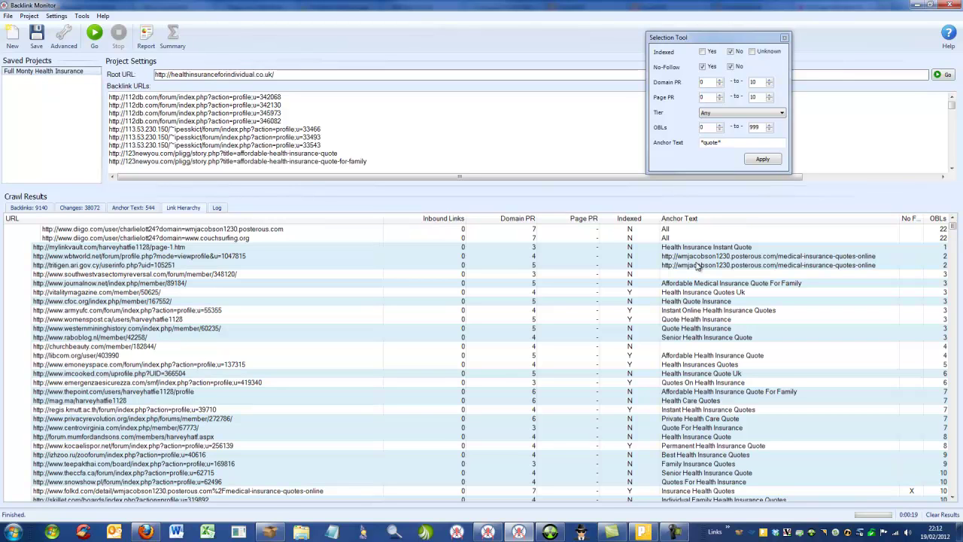
- Widen the Anchor Text column further so the long wikispaces.com anchor text fits in full
scroll(696, 333, down, 9)
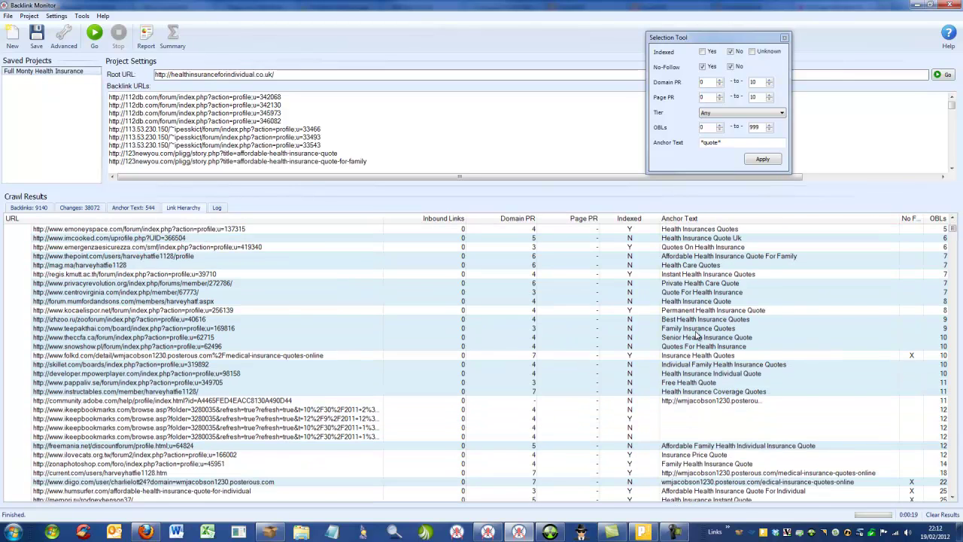
scroll(696, 336, down, 2)
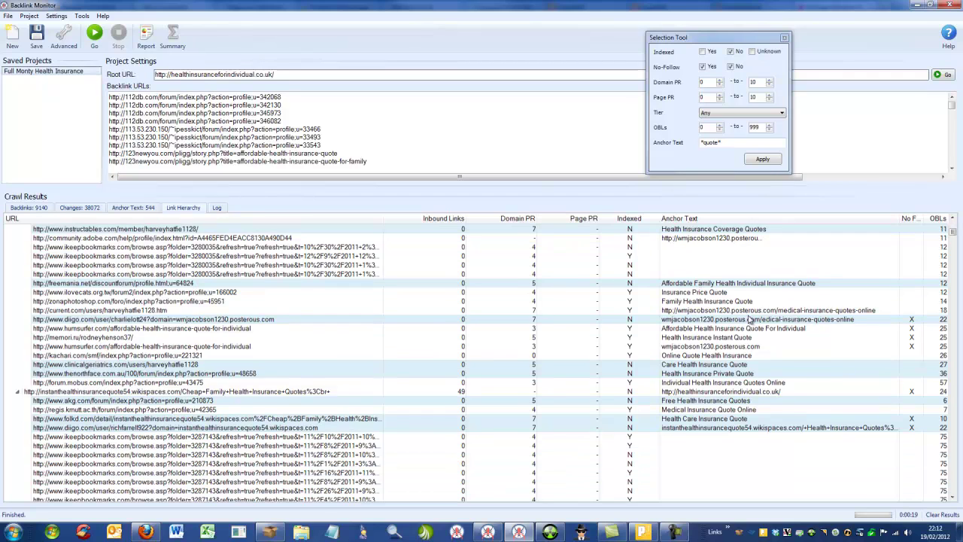
scroll(738, 349, down, 2)
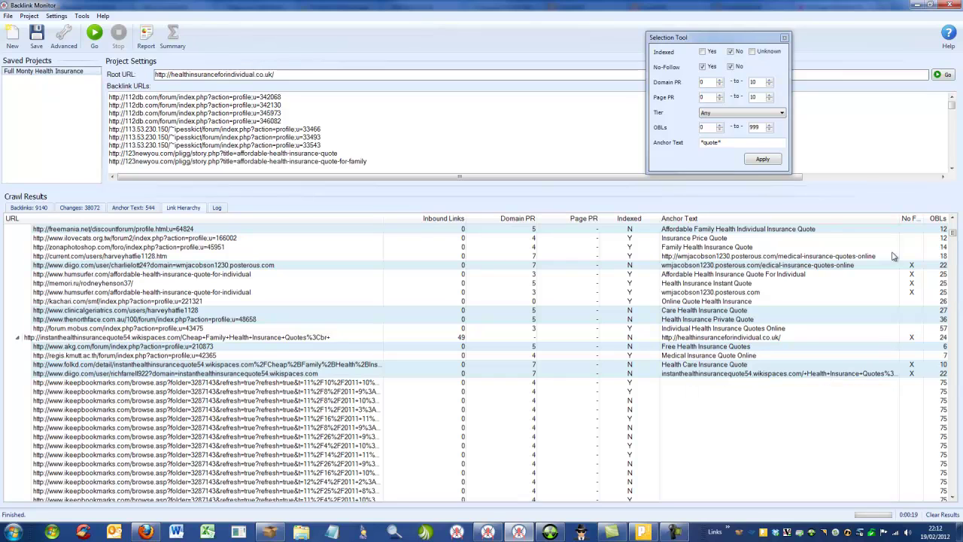
drag(906, 219, 928, 218)
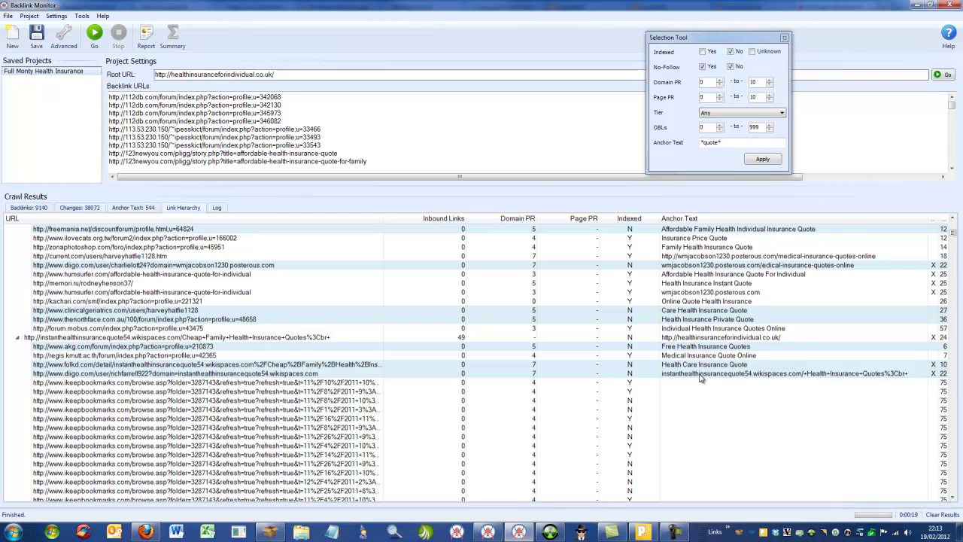
- Examine the selected non-indexed links further down the hierarchy, comparing their anchor texts with the *quote* filter across the different parent pages
scroll(715, 376, down, 3)
scroll(716, 376, down, 4)
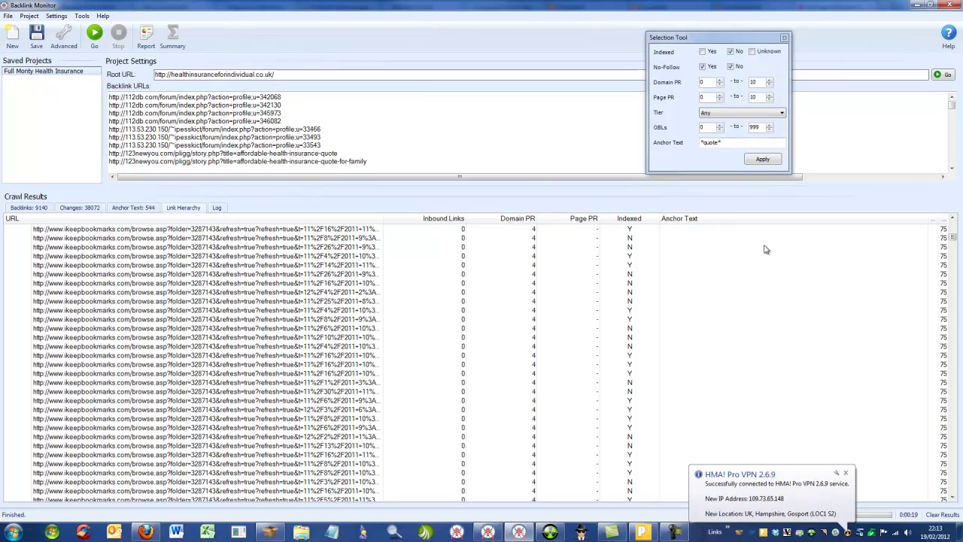
scroll(691, 286, down, 6)
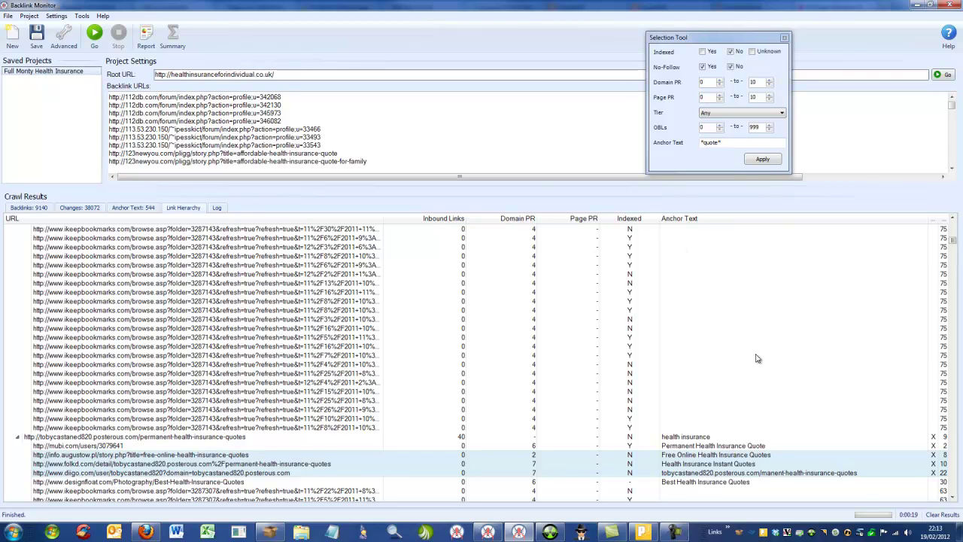
scroll(757, 359, down, 4)
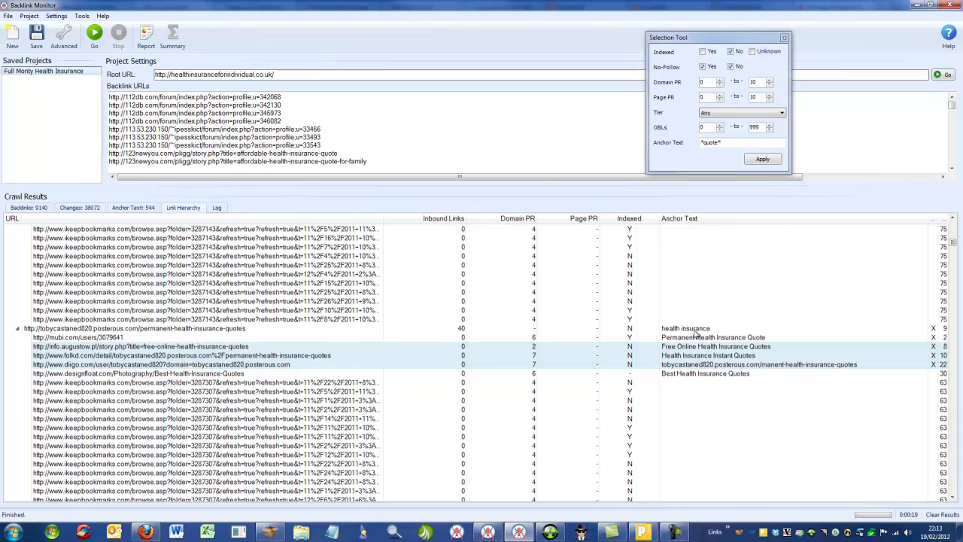
click(685, 149)
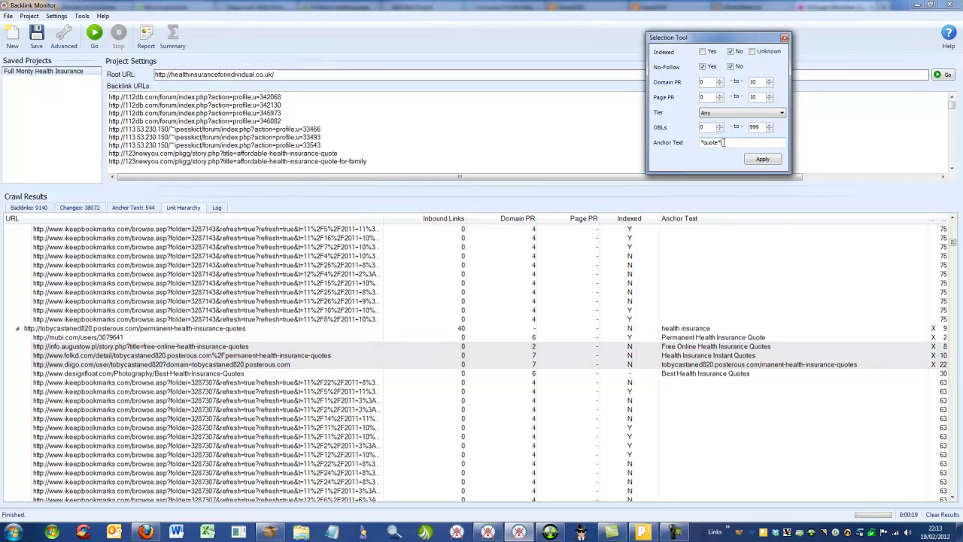
click(729, 144)
drag(953, 245, 949, 280)
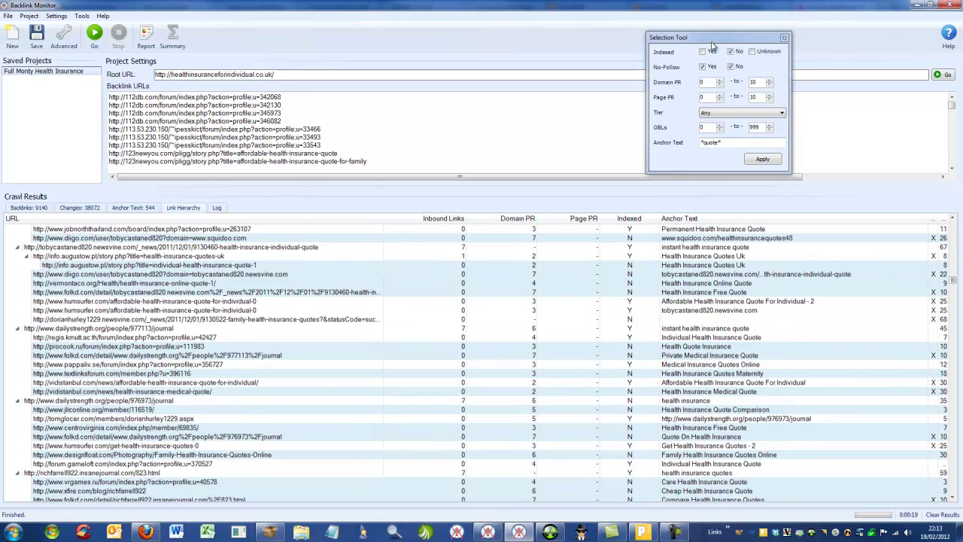
double_click(707, 144)
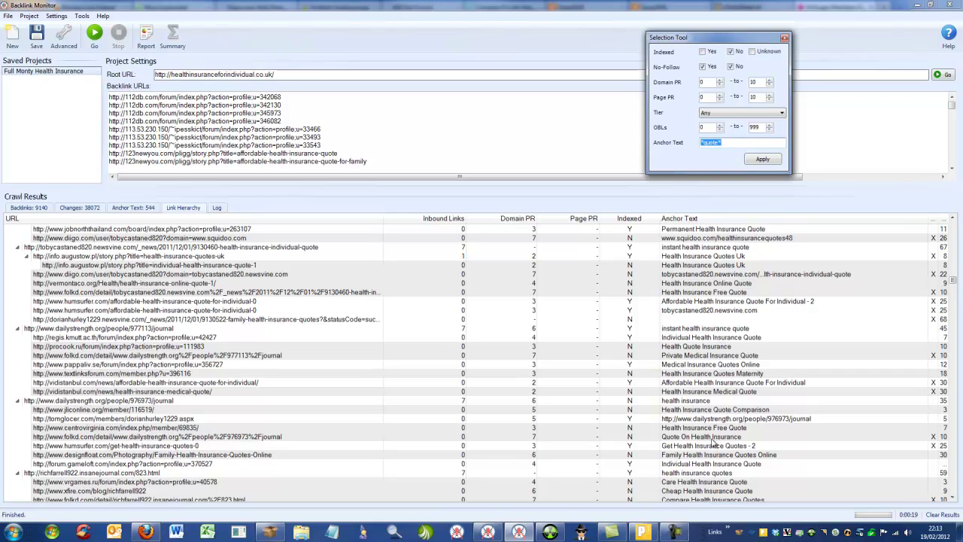
drag(953, 284, 953, 360)
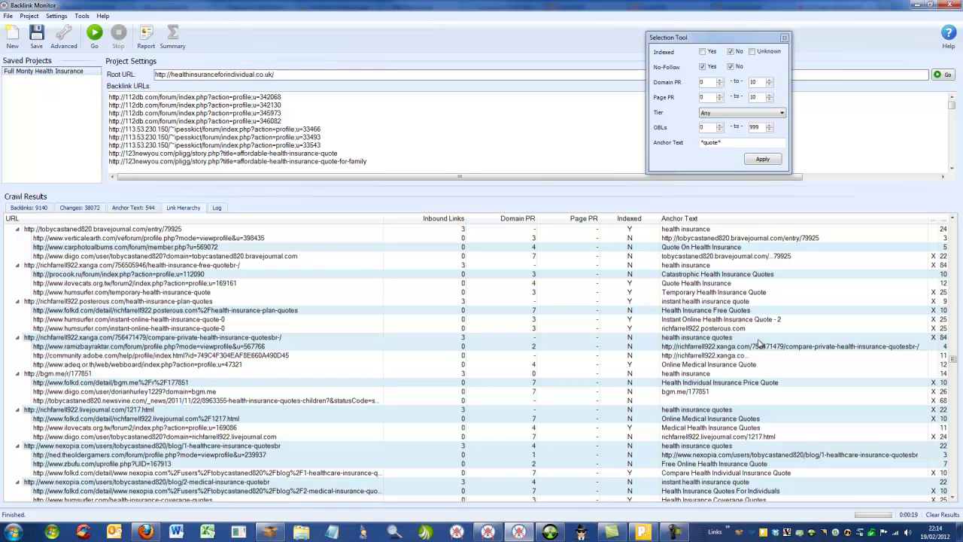
- Replace the anchor text filter with "health insurance quote" and apply it to select the matching non-indexed links
click(731, 143)
drag(732, 142, 671, 147)
key(Delete)
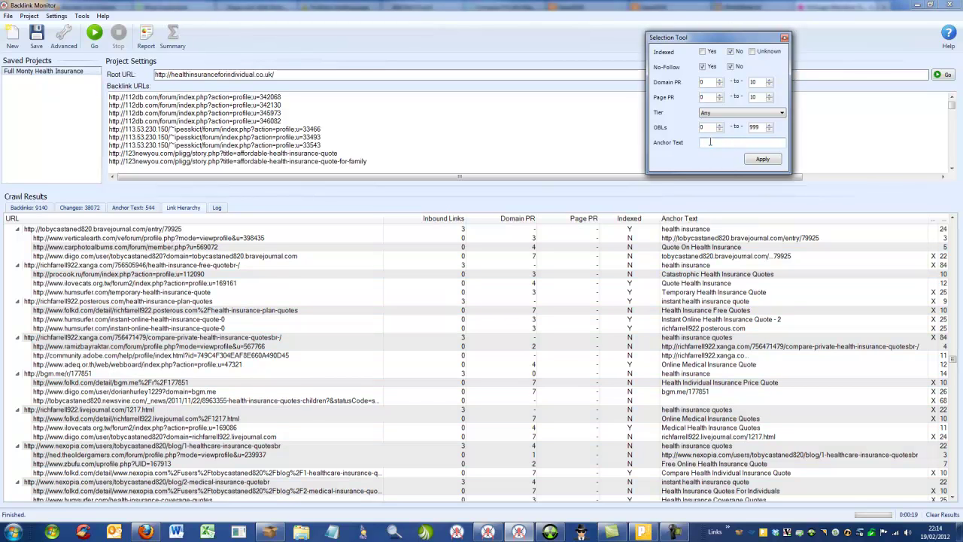
text(health insurance quote)
click(772, 160)
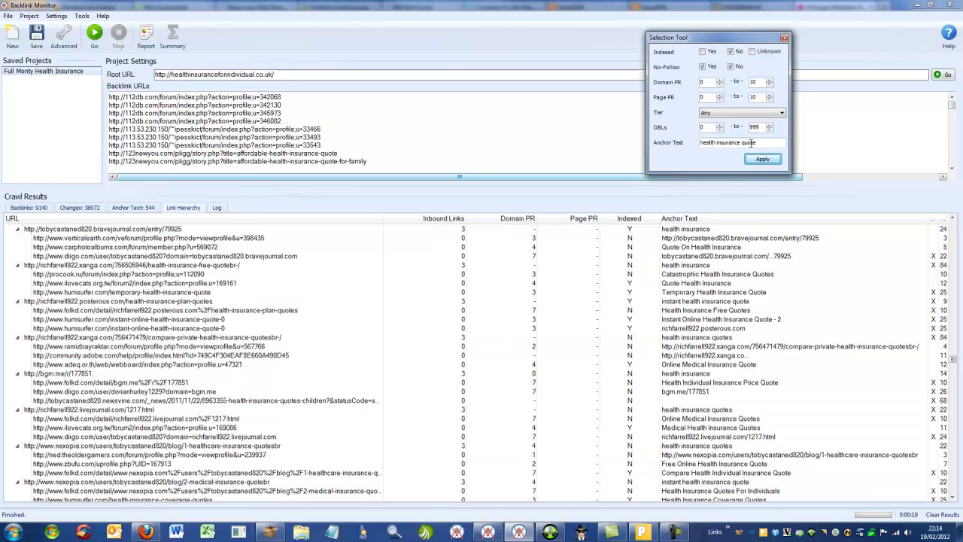
- Examine the anchor texts of the highlighted links in the link hierarchy against the exact filter phrase
click(760, 143)
drag(759, 142, 696, 151)
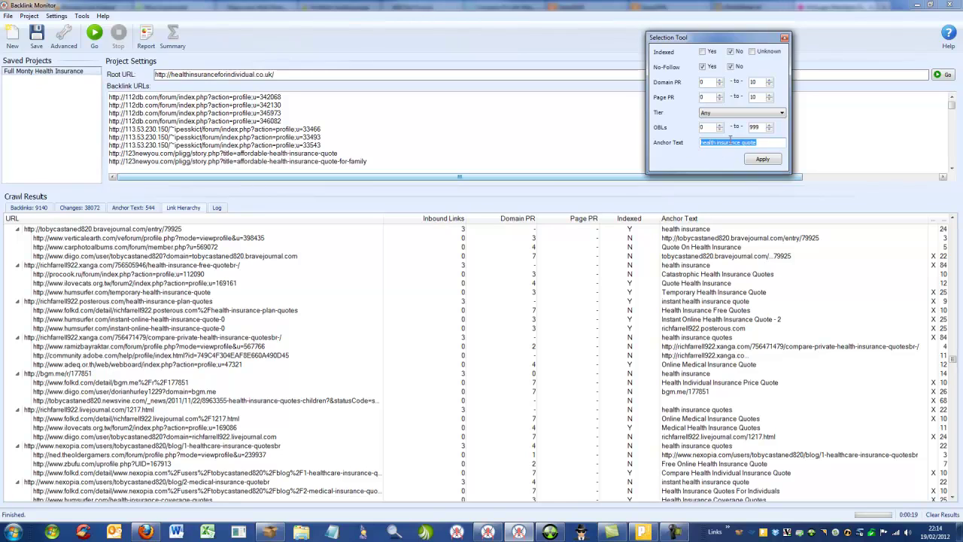
drag(953, 362, 946, 258)
scroll(755, 413, up, 10)
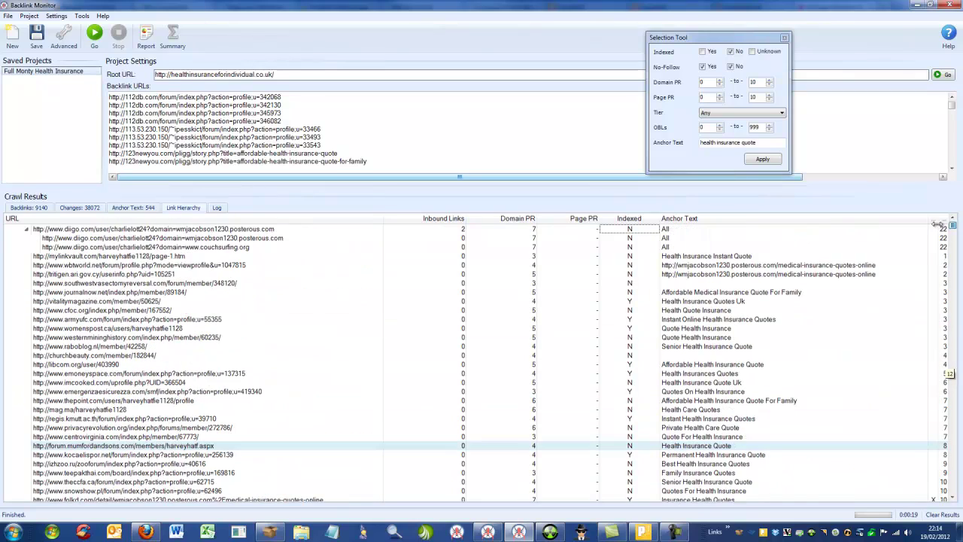
scroll(751, 440, down, 1)
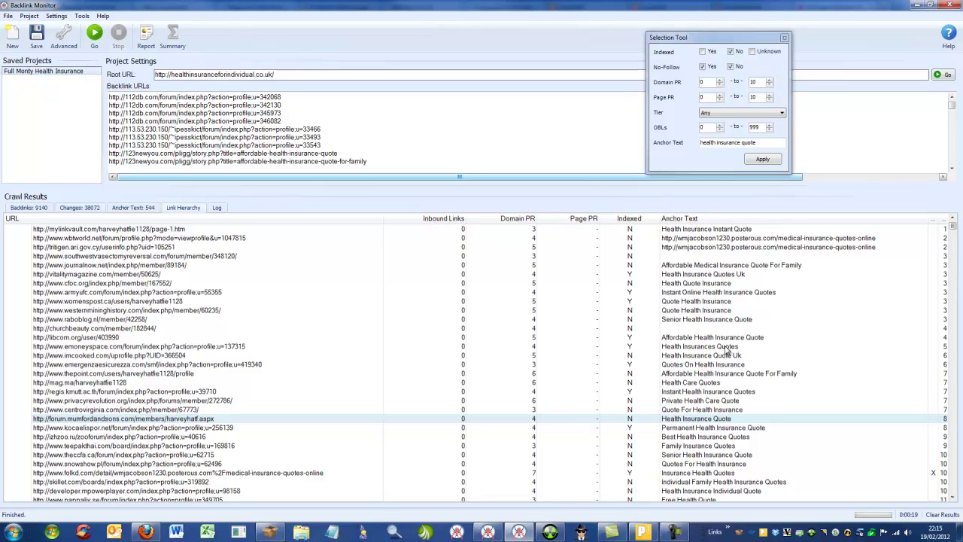
click(776, 144)
drag(776, 144, 699, 145)
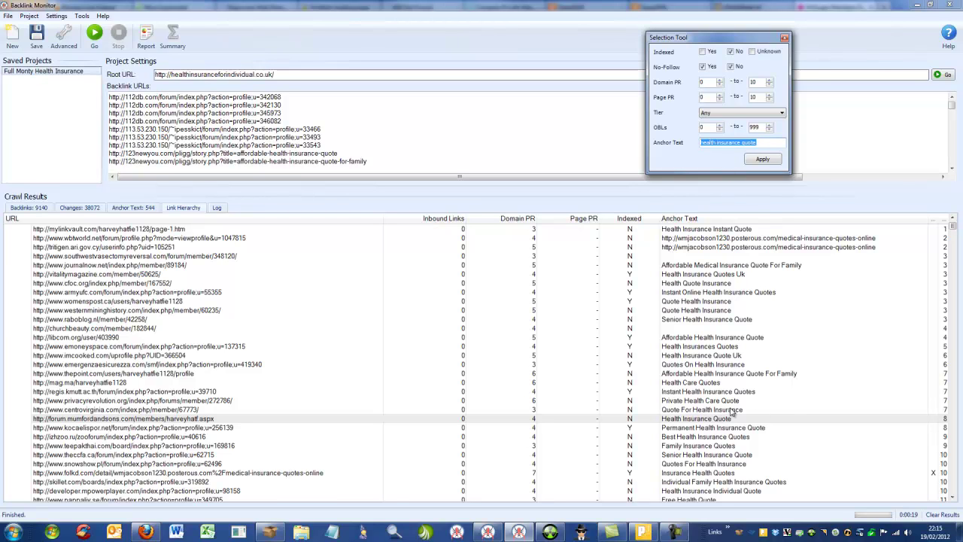
click(953, 230)
scroll(953, 230, down, 4)
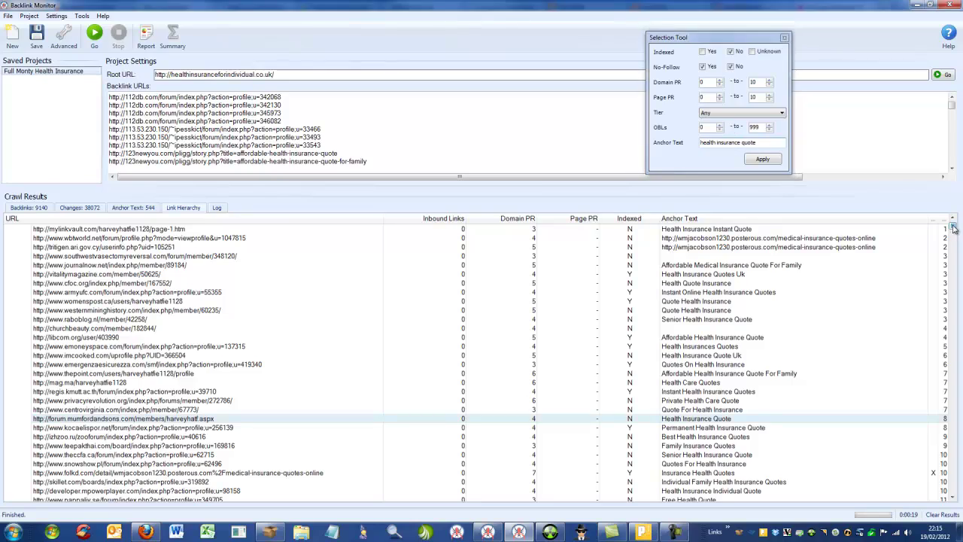
drag(954, 231, 953, 255)
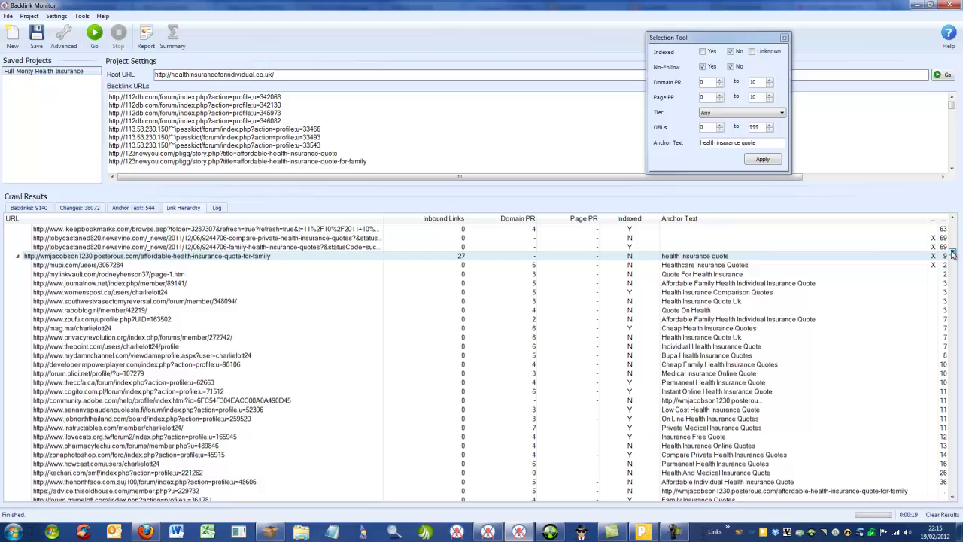
- Change the anchor text filter to "health insurance quote*", apply it and check the highlighted links
click(753, 144)
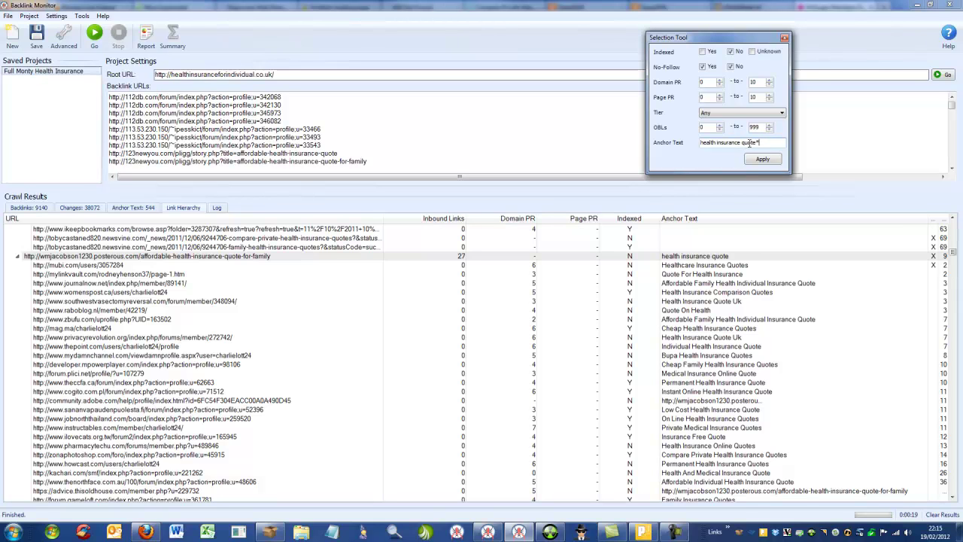
drag(756, 142, 700, 153)
click(764, 161)
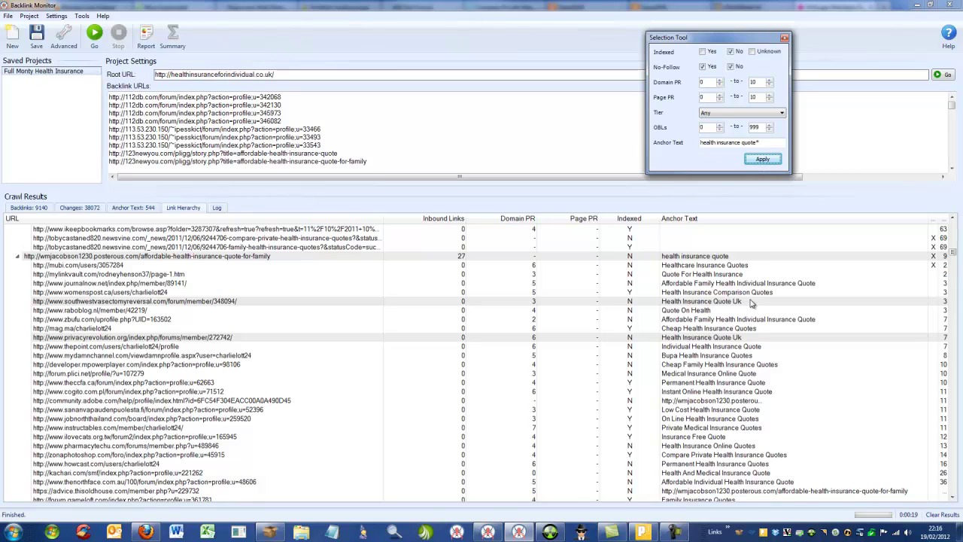
drag(756, 142, 773, 143)
drag(953, 253, 953, 256)
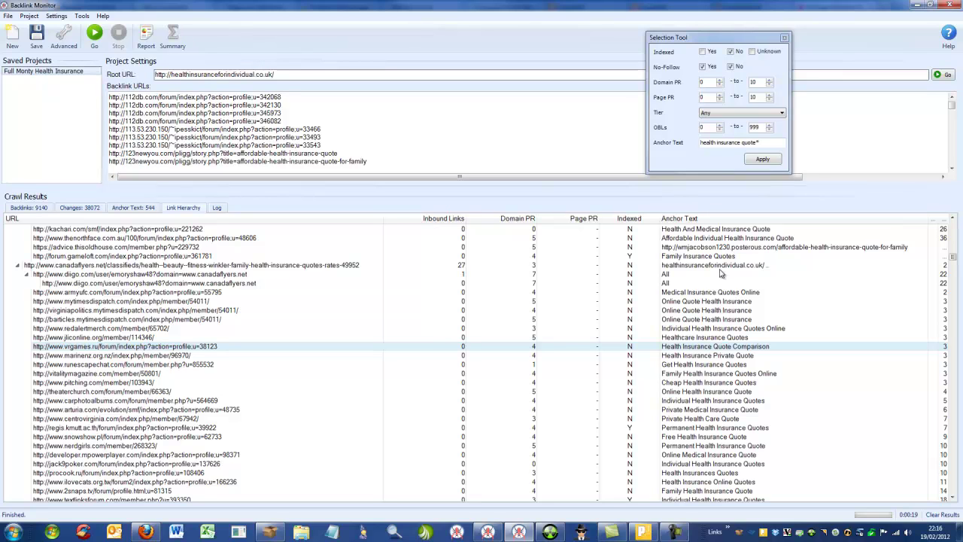
- Add wildcards so the anchor text filter reads "*health*insurance*quote*" and apply it
click(723, 143)
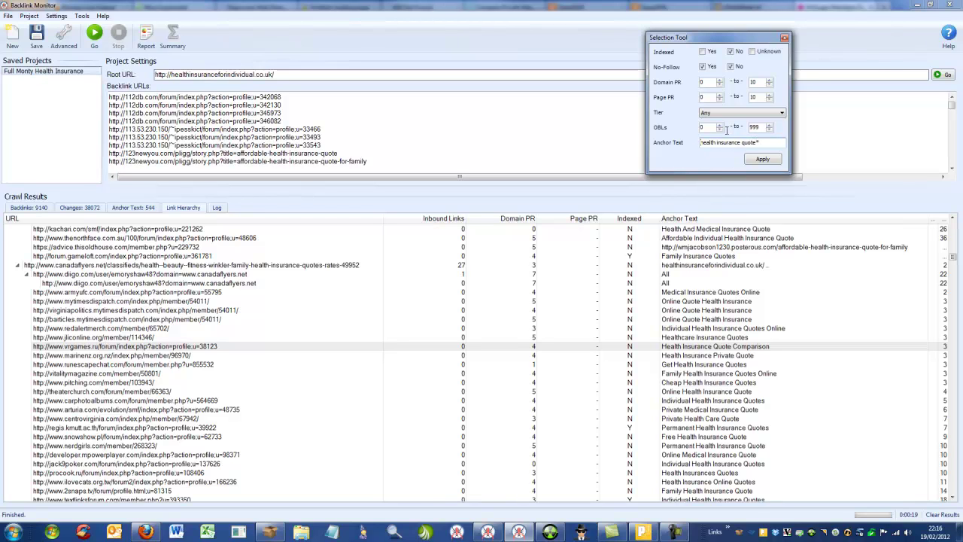
text(*)
key(BackSpace)
text(*)
key(Delete)
text(*)
click(756, 159)
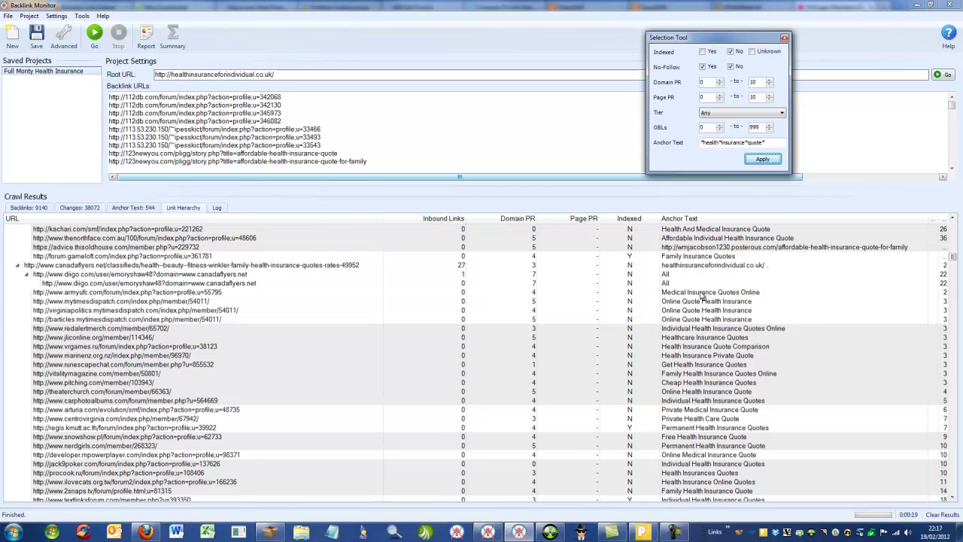
- Replace the anchor text filter with "*quote*", apply it and review the selection from the start of the link hierarchy
drag(765, 143, 652, 143)
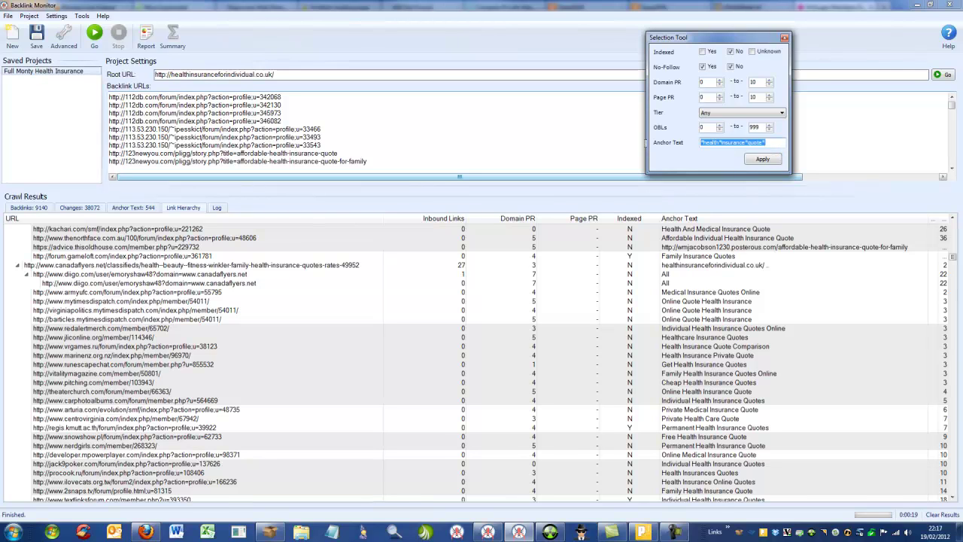
text(*)
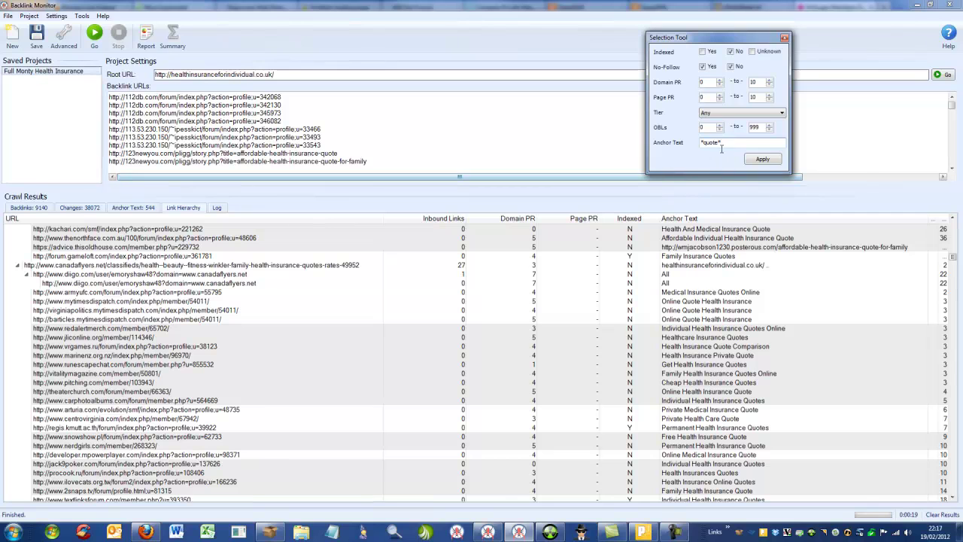
click(768, 161)
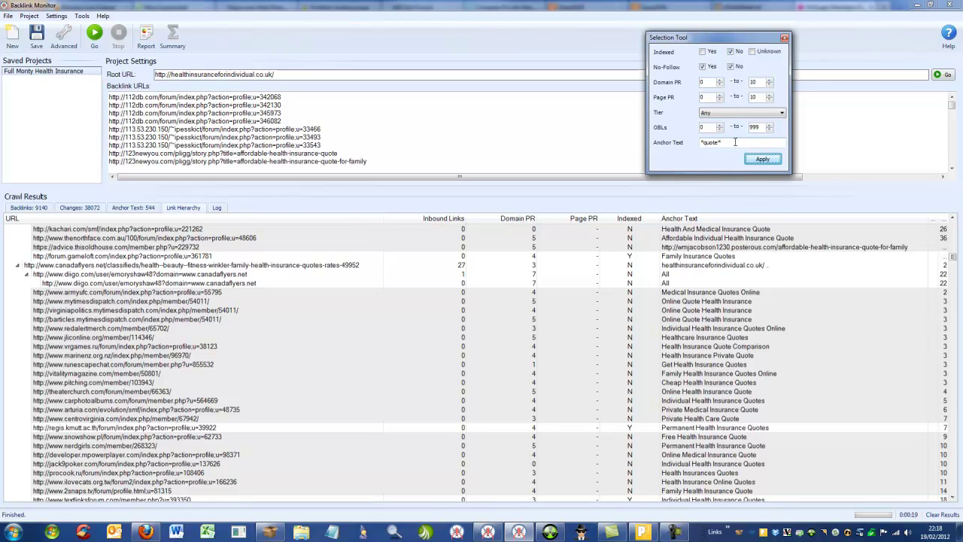
double_click(736, 142)
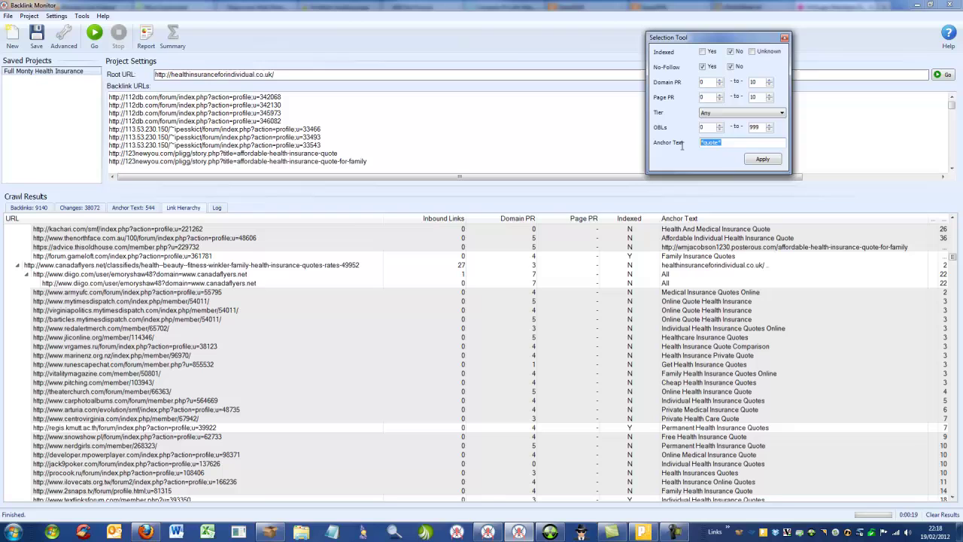
click(734, 143)
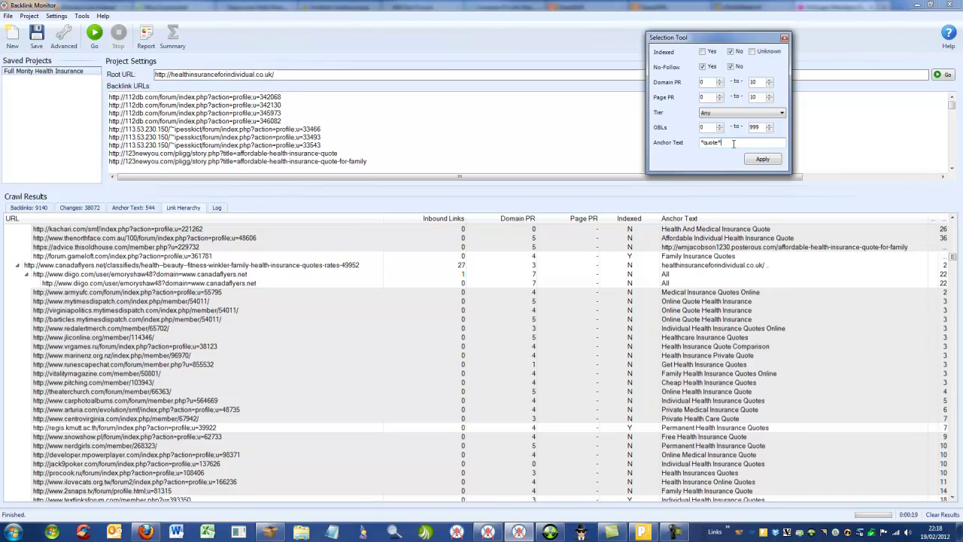
drag(953, 259, 954, 228)
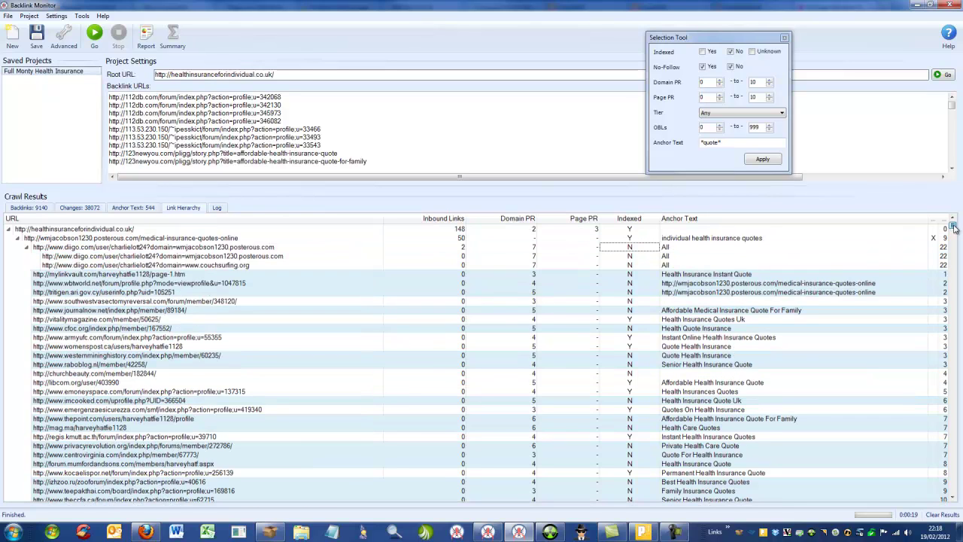
- Clear the anchor text filter and narrow the Anchor Text, URL and Inbound Links columns to make room for No Follow and OBLs
triple_click(711, 142)
key(BackSpace)
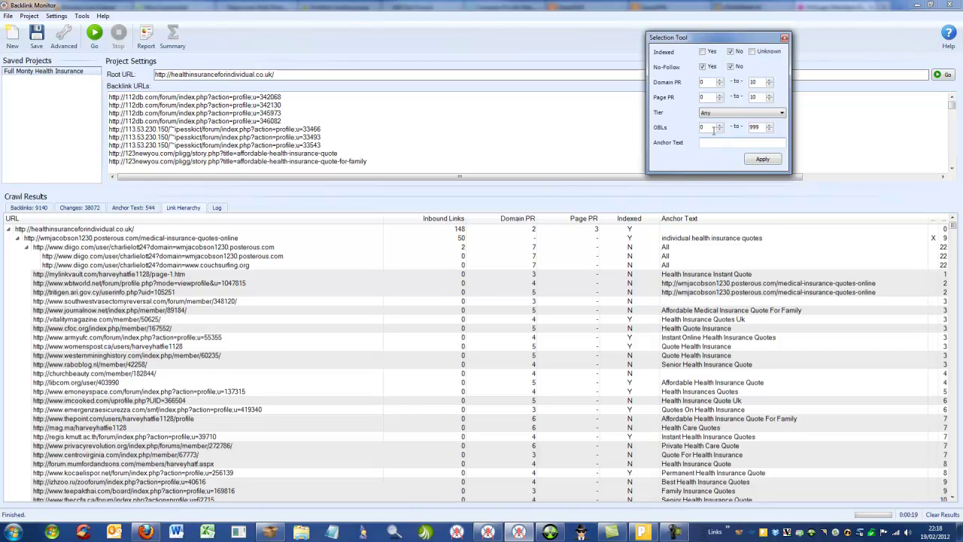
drag(740, 37, 680, 21)
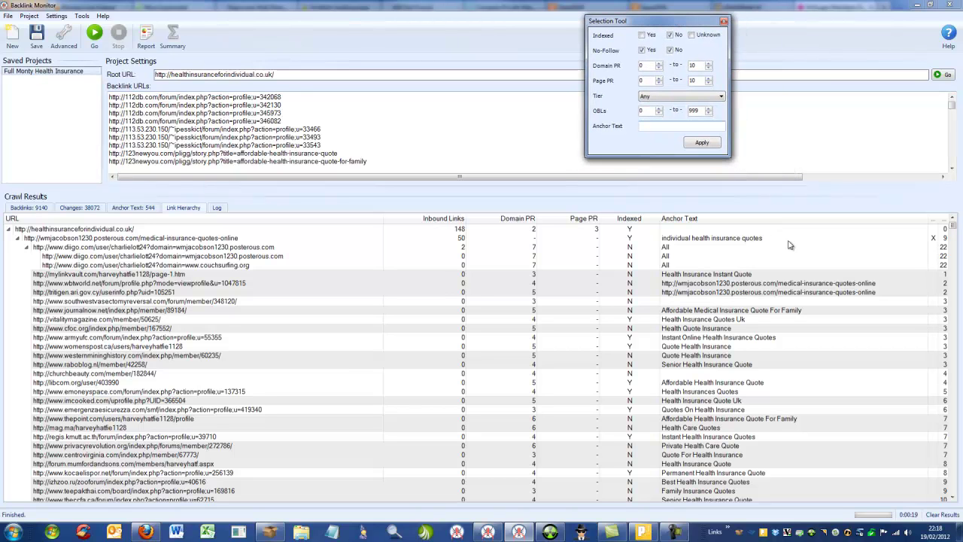
drag(923, 221, 818, 220)
drag(382, 218, 322, 218)
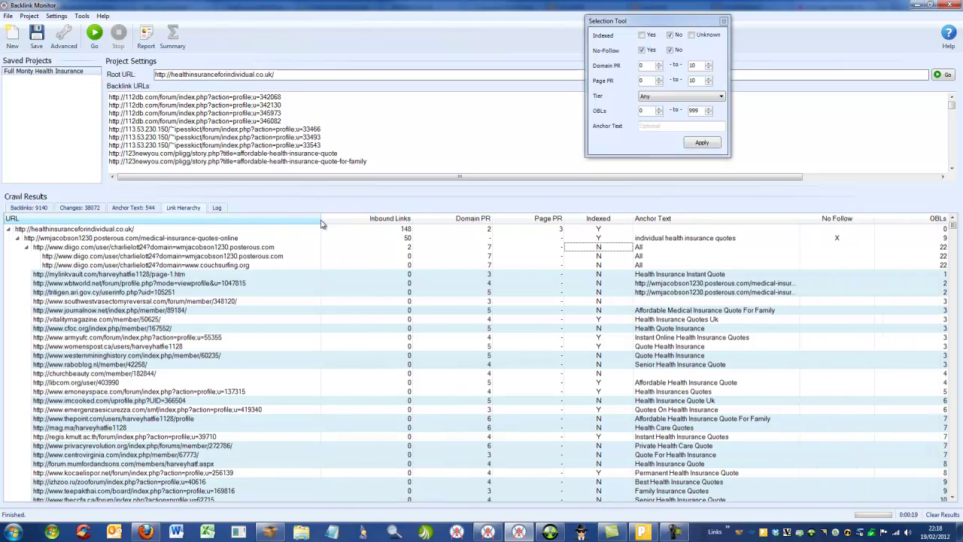
drag(412, 219, 403, 218)
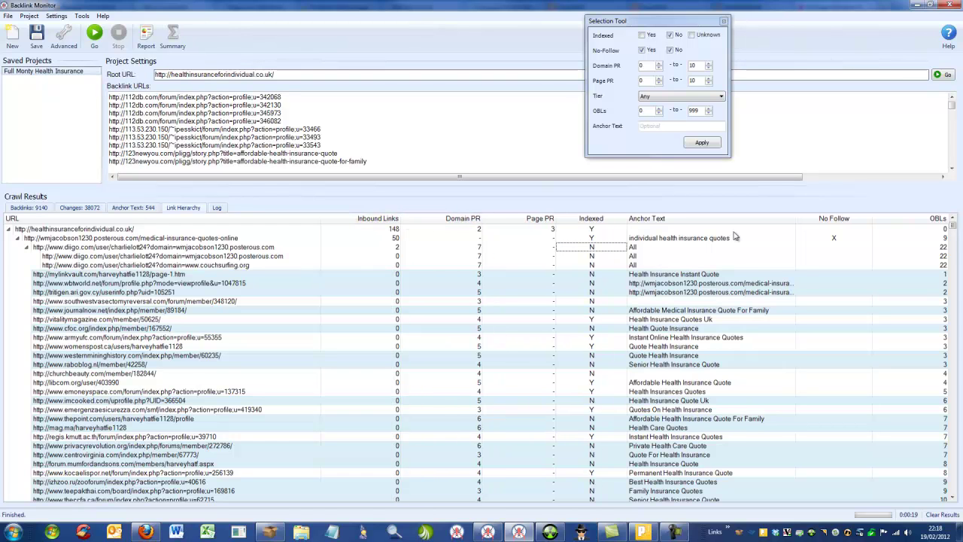
- Exclude no-follow links from the selection criteria and apply them to the link hierarchy
click(843, 239)
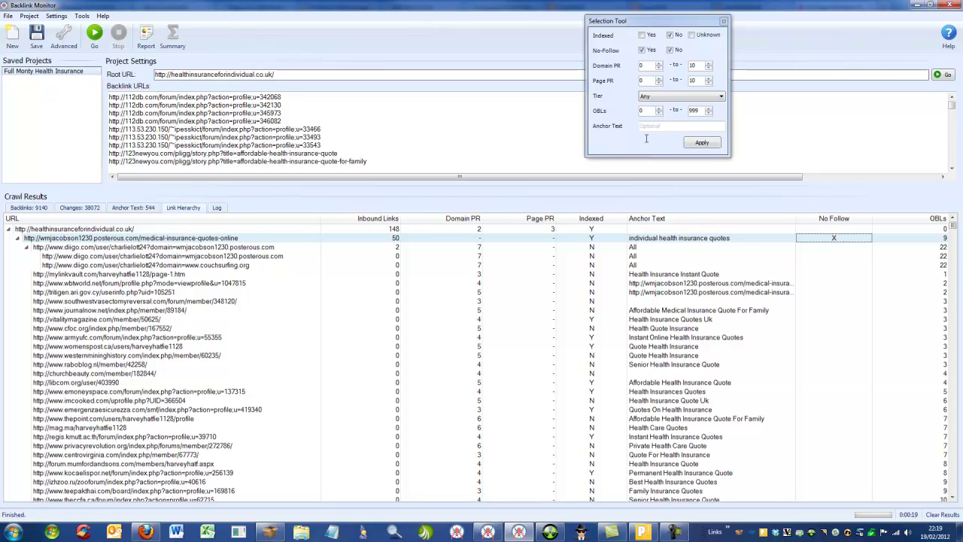
drag(656, 22, 656, 41)
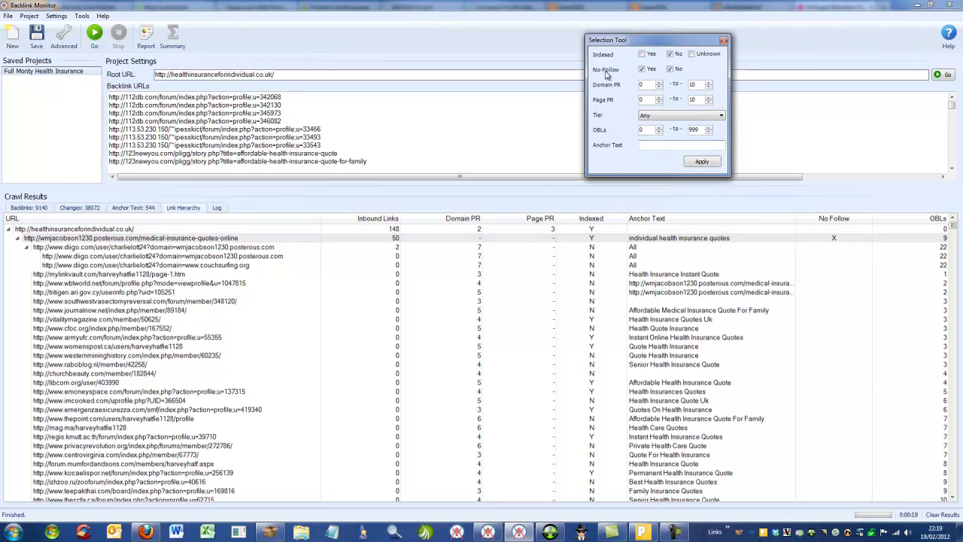
click(644, 70)
click(700, 161)
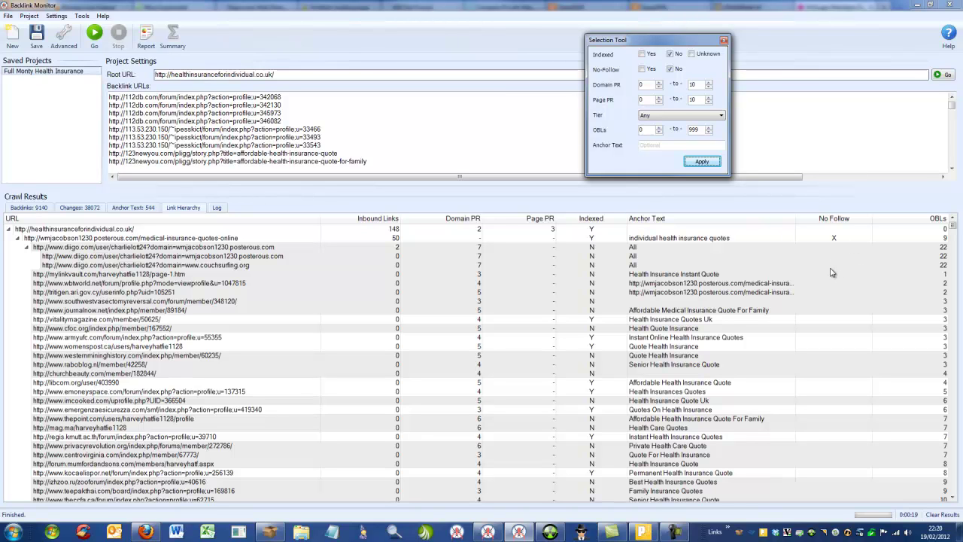
- Limit the OBLs range to a maximum of 10 and apply the selection
drag(702, 130, 645, 148)
text(10)
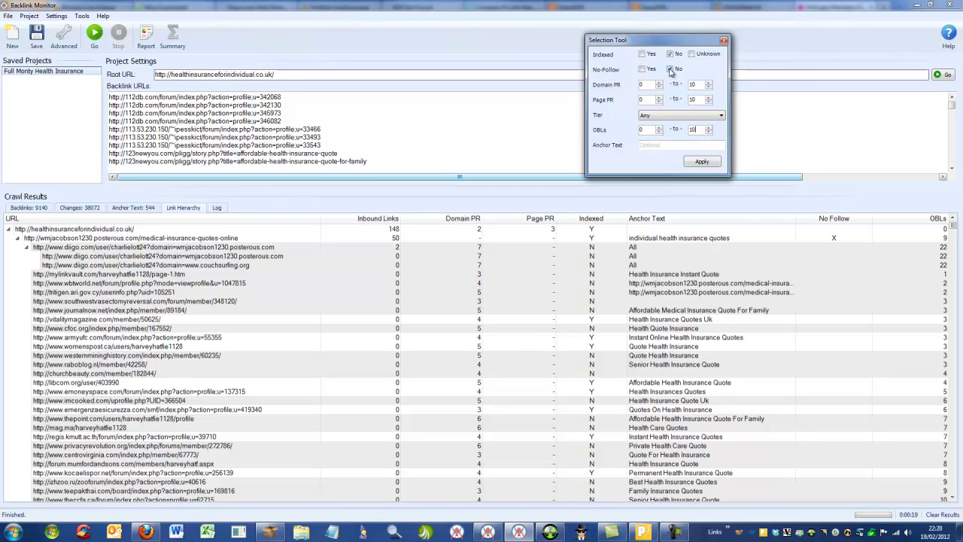
click(705, 163)
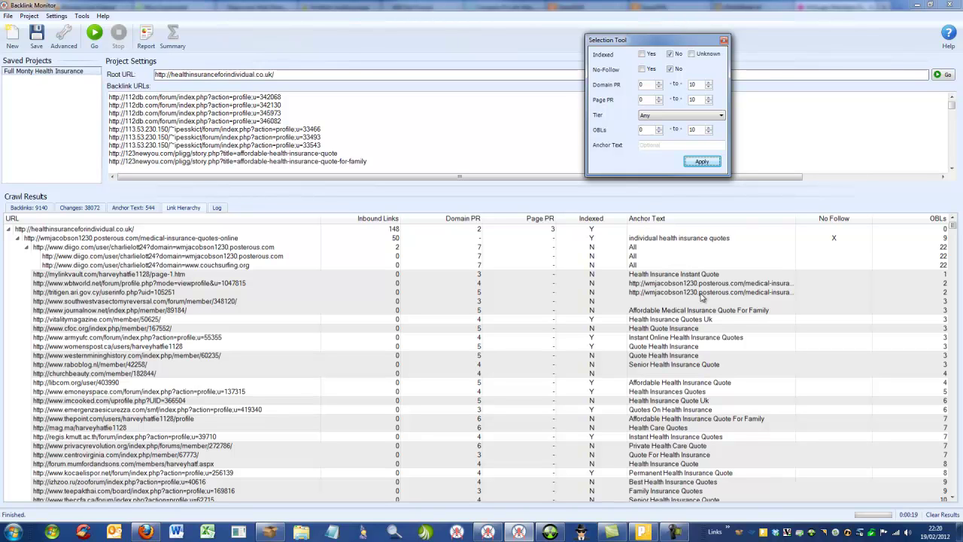
- Raise the maximum OBLs to 20 and reapply the selection
double_click(694, 130)
text(20)
click(703, 162)
- Set the minimum Domain PR to 4 and apply the selection
click(697, 131)
double_click(699, 130)
click(659, 87)
click(659, 84)
click(659, 84)
click(659, 87)
click(700, 162)
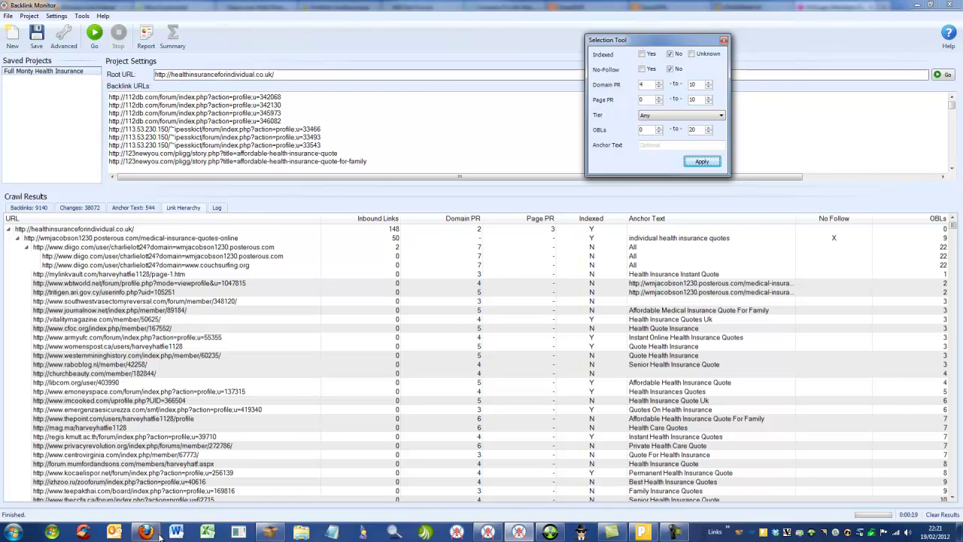
- Switch to Firefox and open the bookmarked Sick SEO website
click(145, 532)
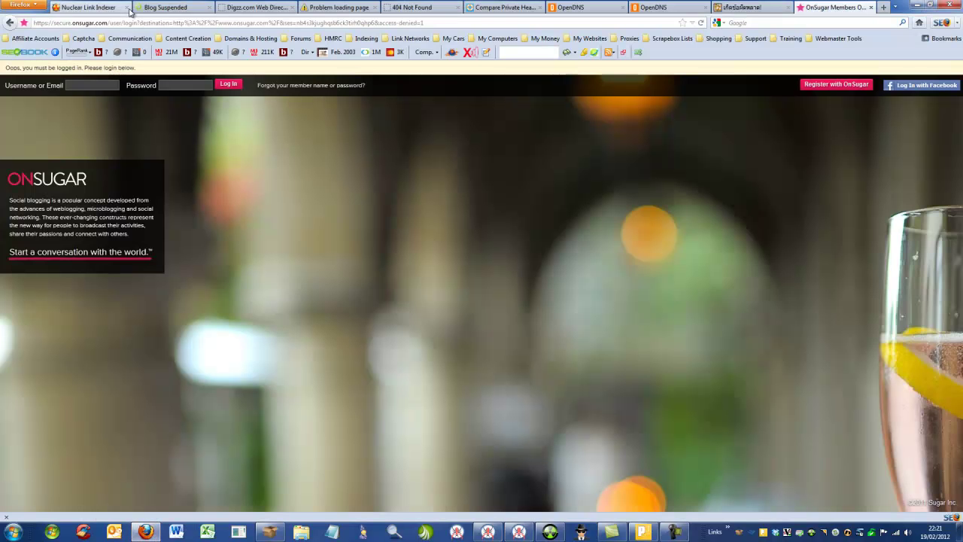
click(590, 38)
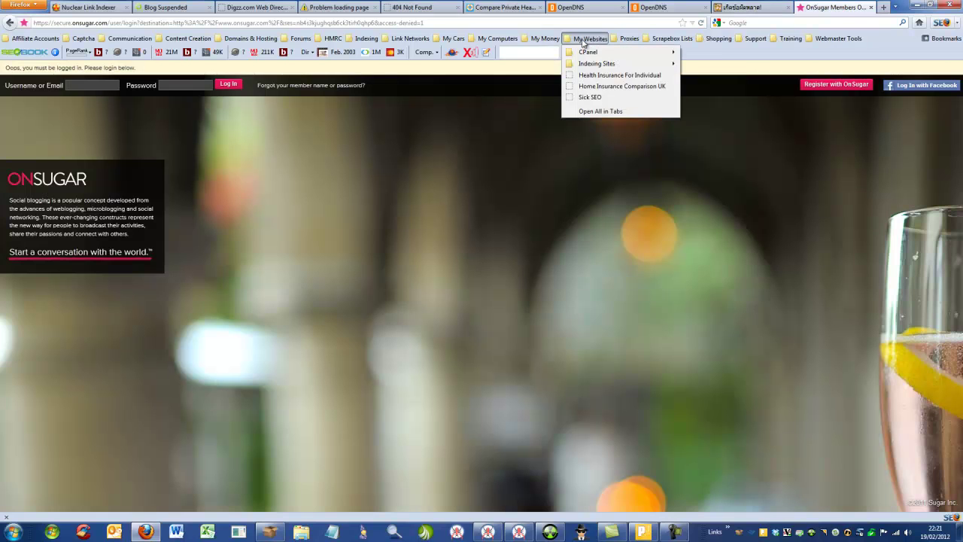
click(602, 50)
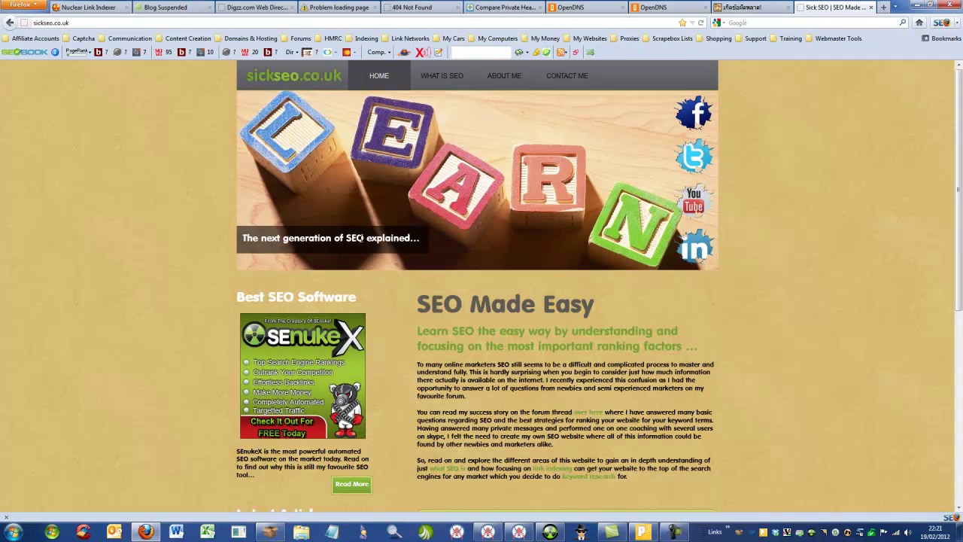
- Open the site's linked YouTube channel and pause the "Introduction To SEO" video
click(694, 201)
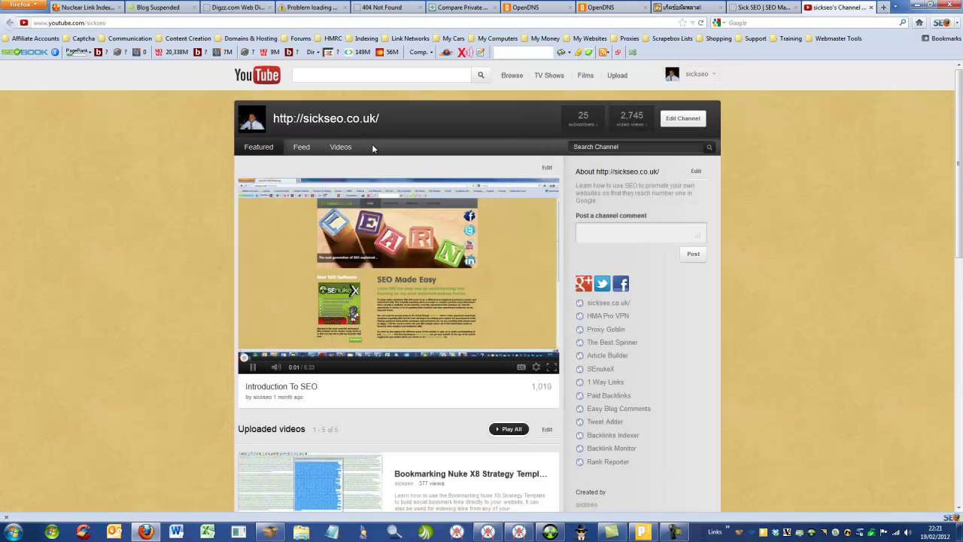
click(253, 367)
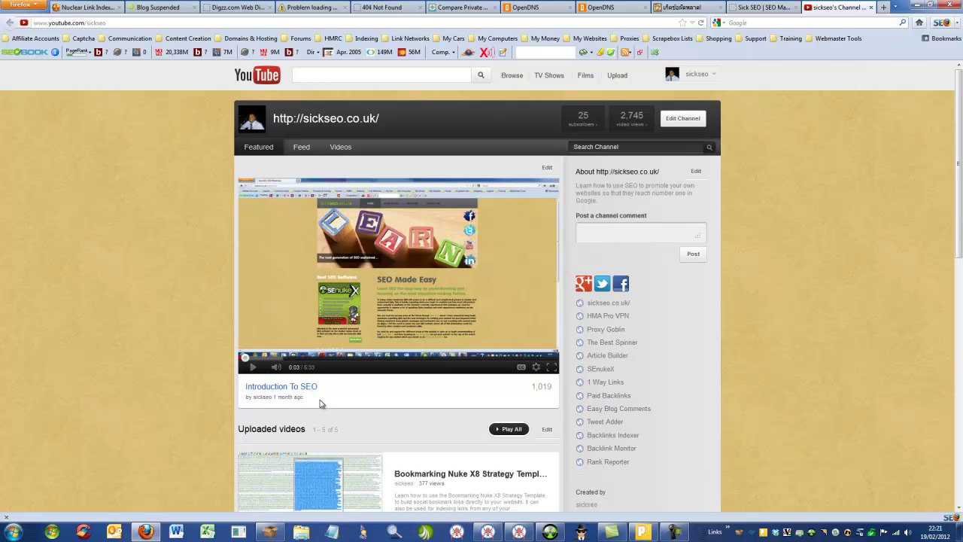
mouse_move(75, 61)
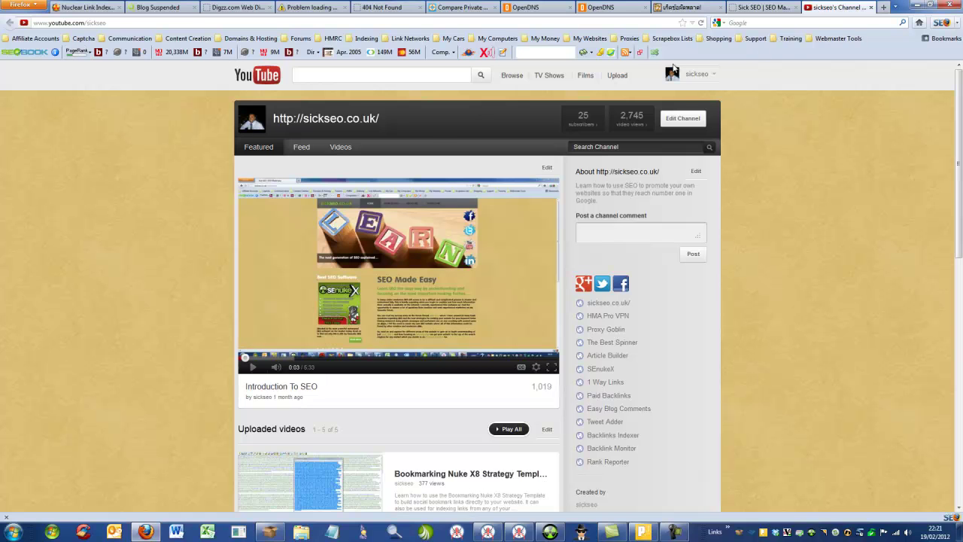
- Check the toolbar PageRank of the Sick SEO home page and compare it with the YouTube channel page
click(786, 7)
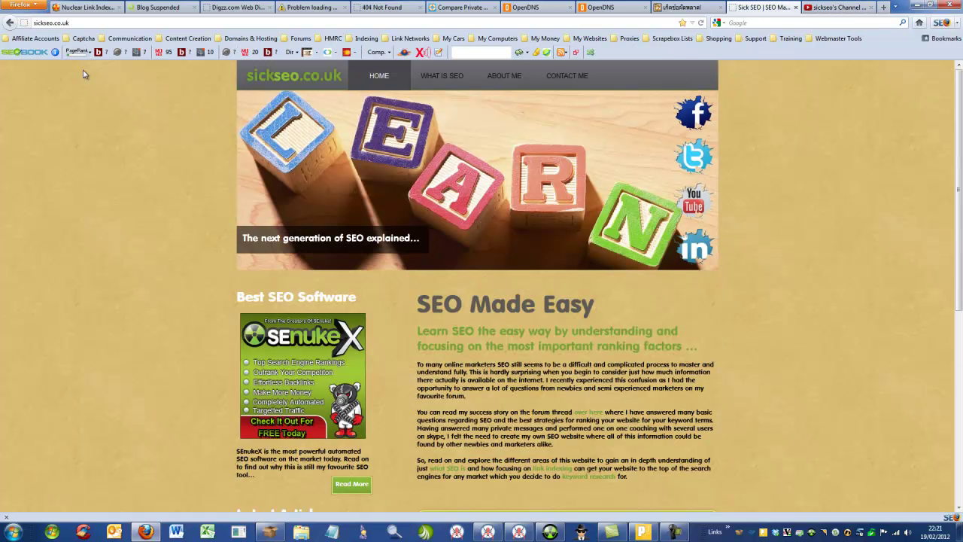
mouse_move(80, 60)
click(837, 8)
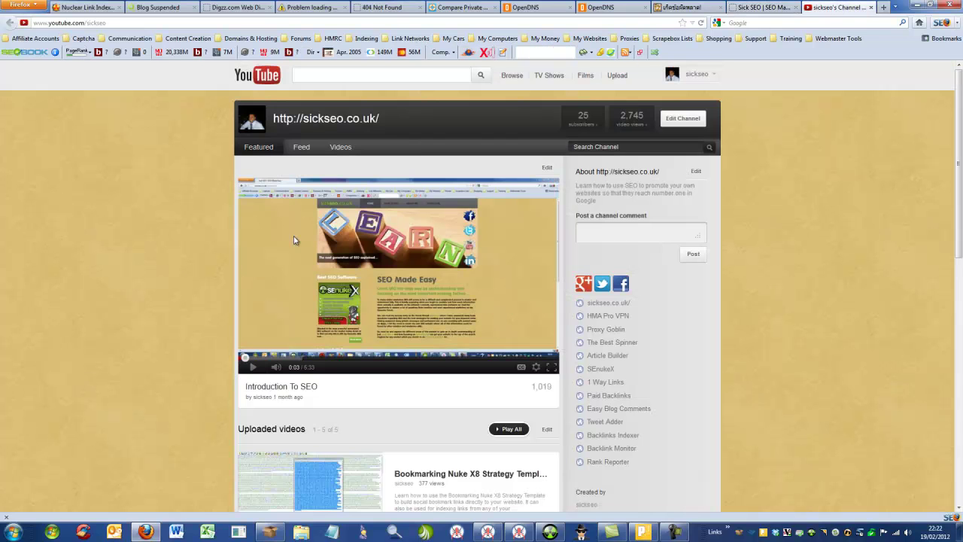
mouse_move(85, 61)
drag(88, 23, 185, 31)
key(BackSpace)
key(Return)
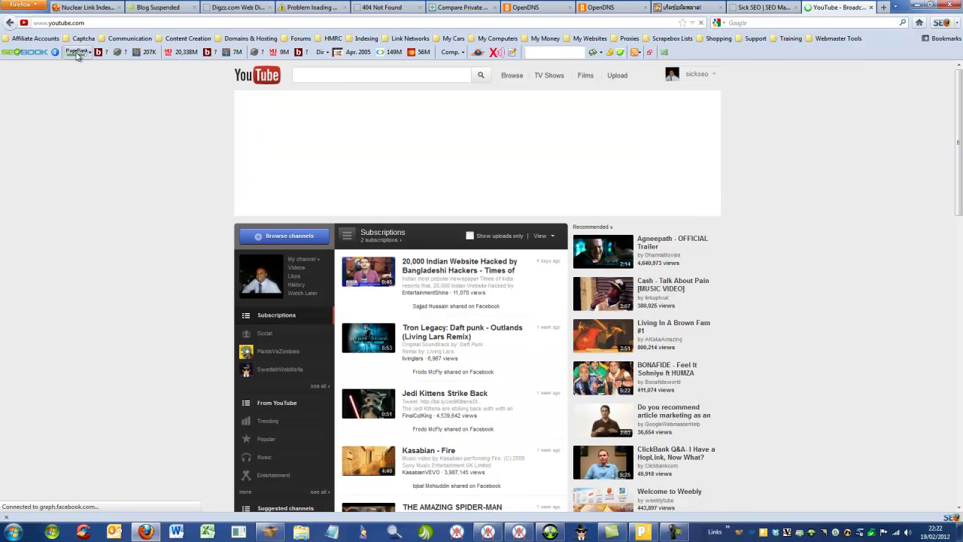
mouse_move(77, 55)
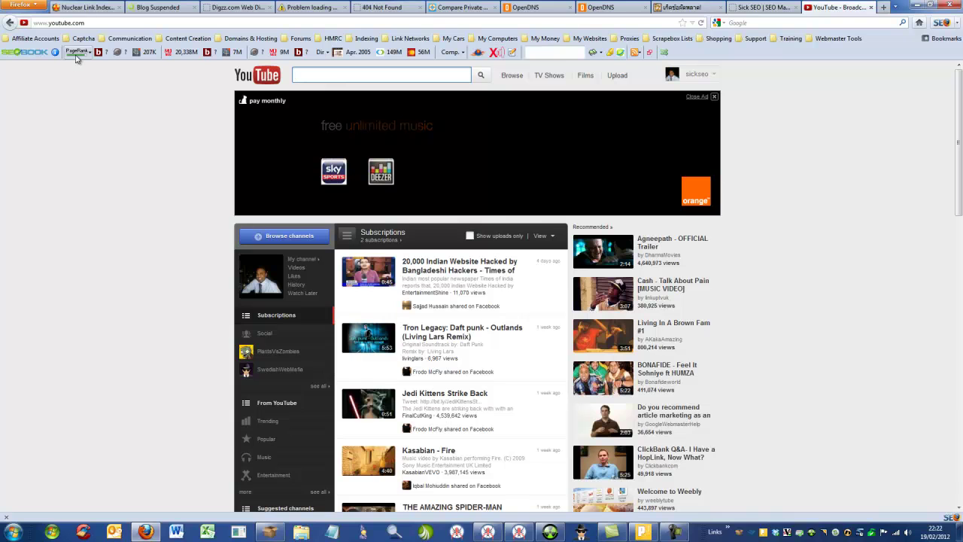
- Return to the sickseo channel page, pause its video and check the page's PageRank and Google cache details
click(10, 23)
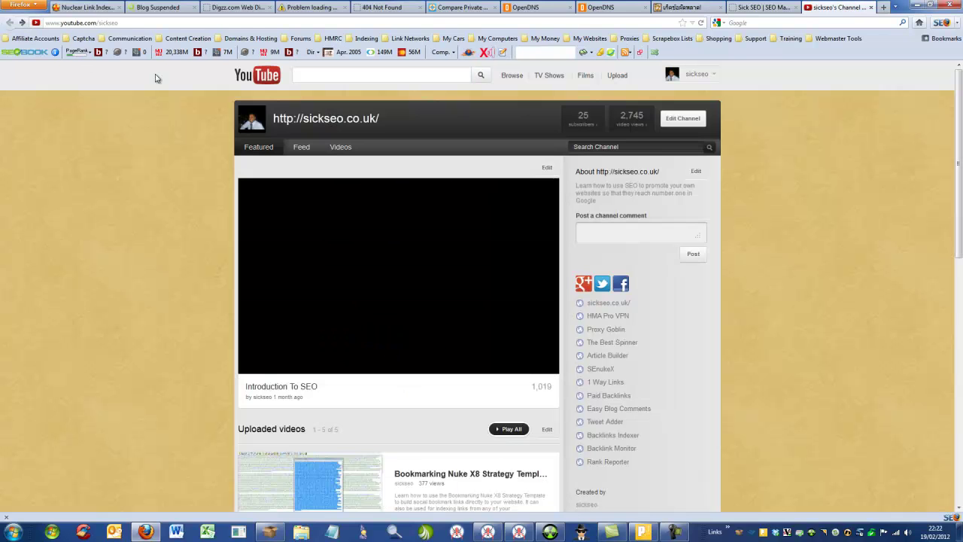
click(253, 367)
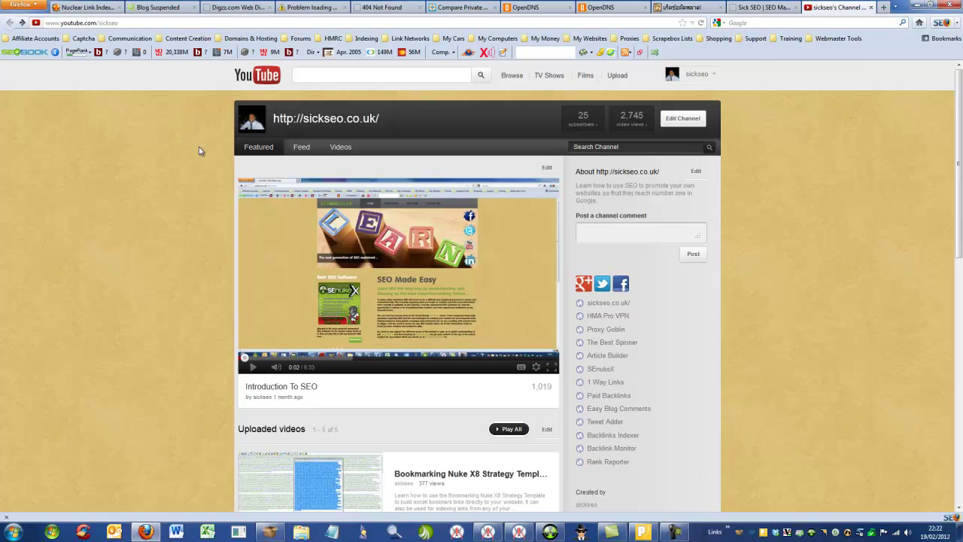
click(73, 58)
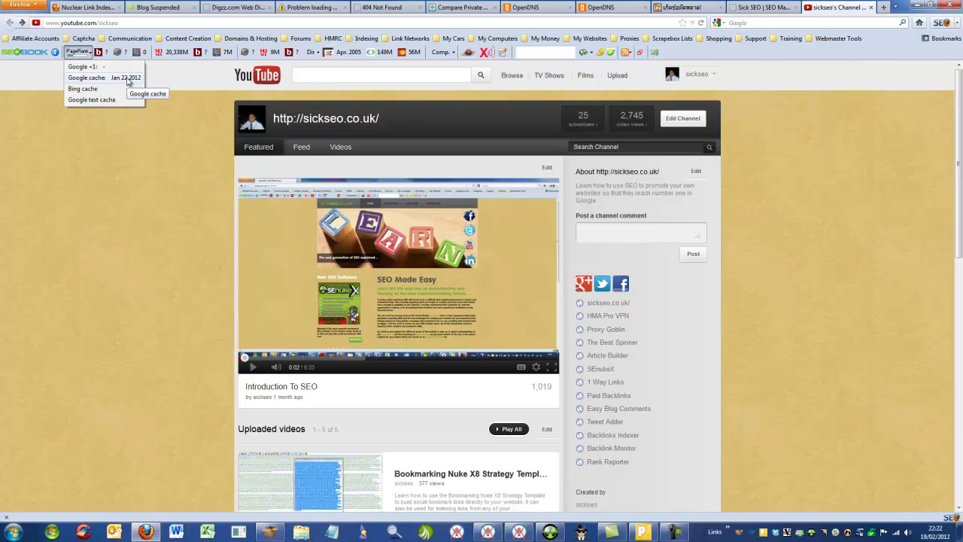
click(156, 81)
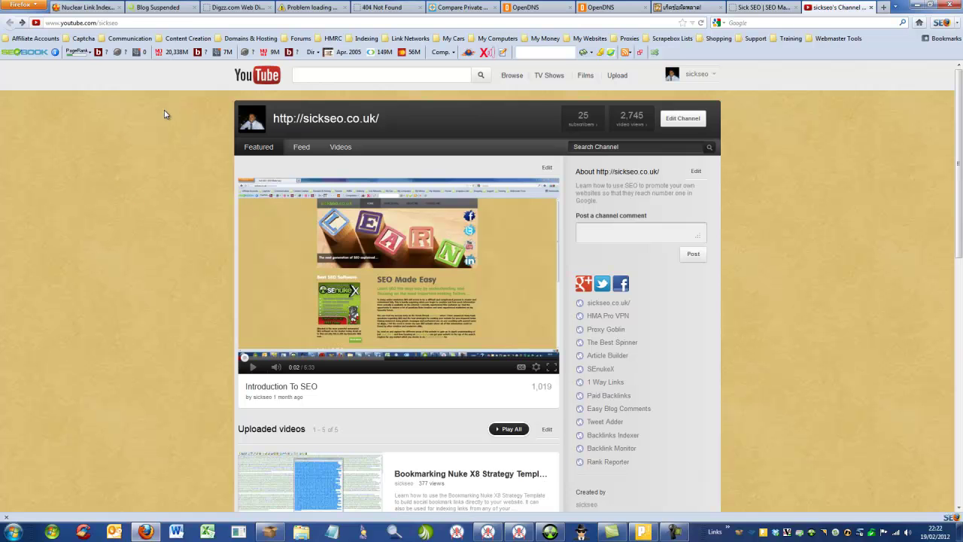
mouse_move(82, 57)
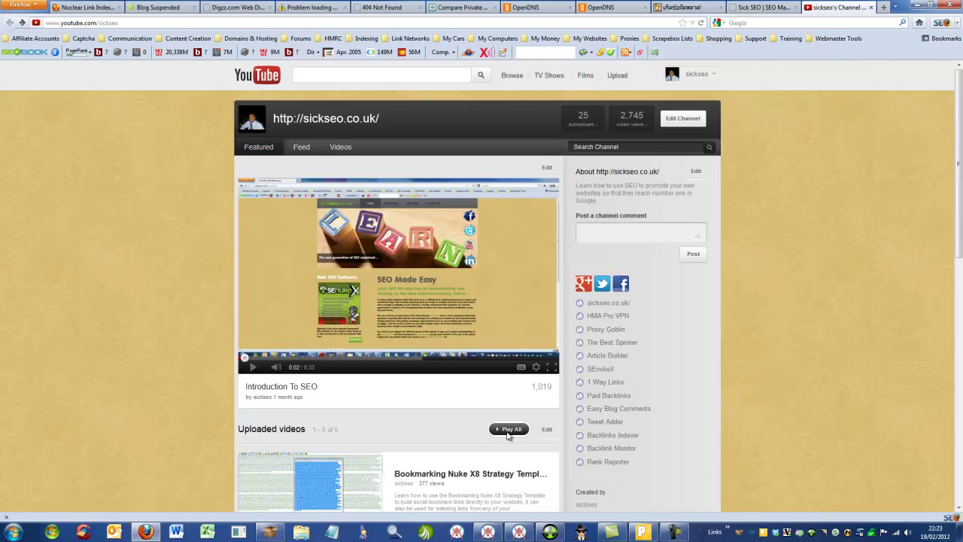
- Switch to Backlink Monitor and examine the Domain PR and Page PR values of the listed backlinks
click(520, 532)
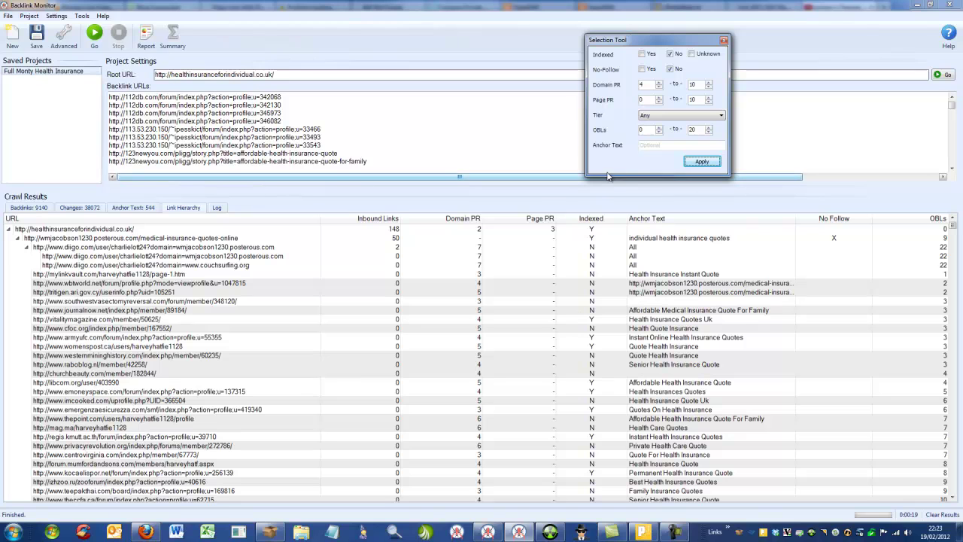
click(482, 250)
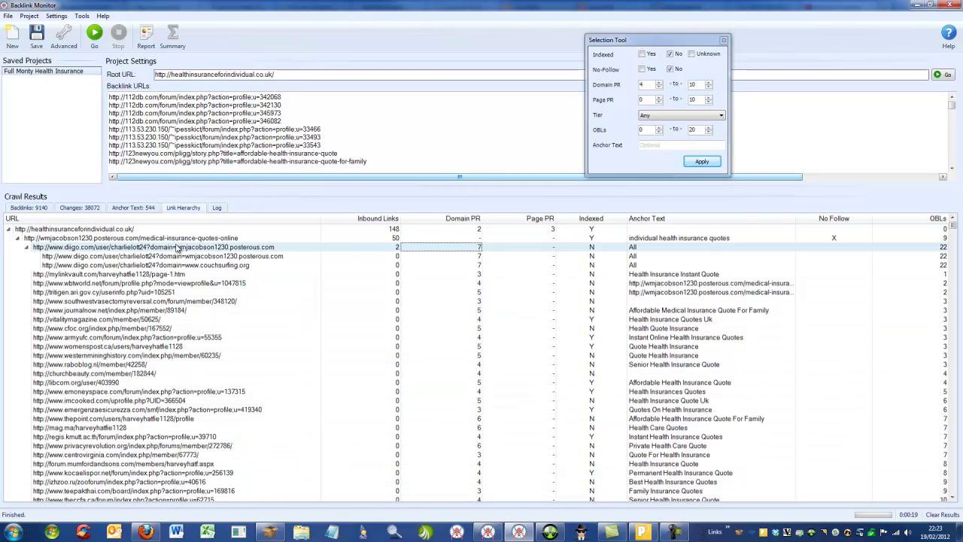
click(464, 293)
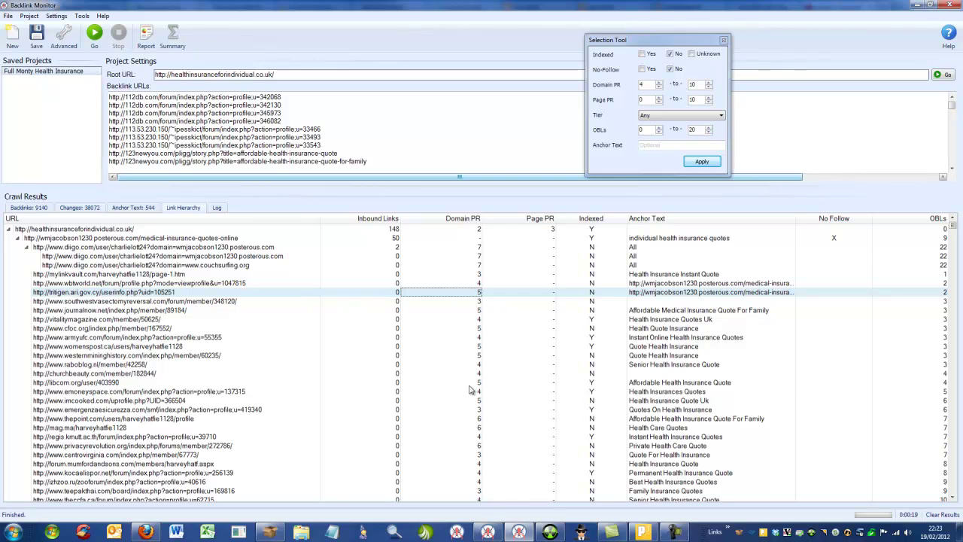
click(471, 392)
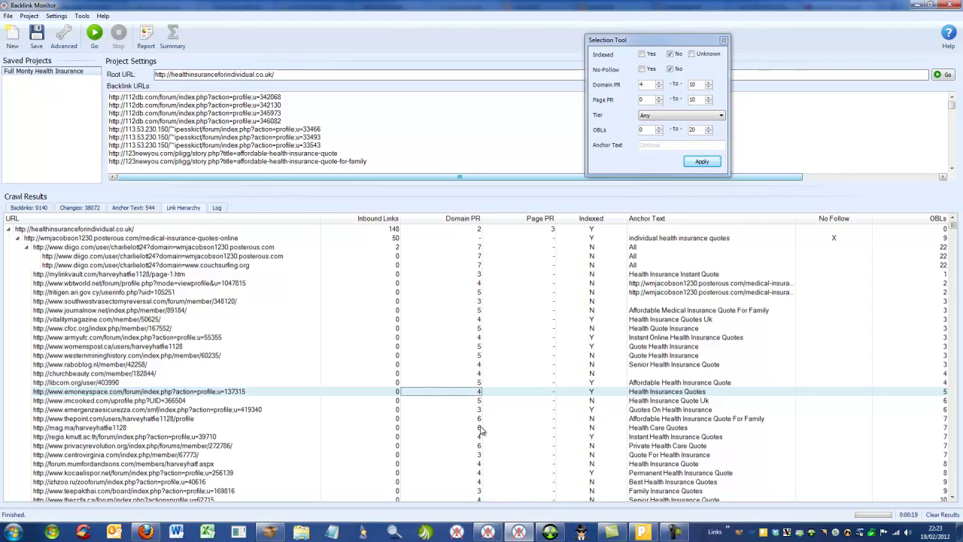
click(547, 394)
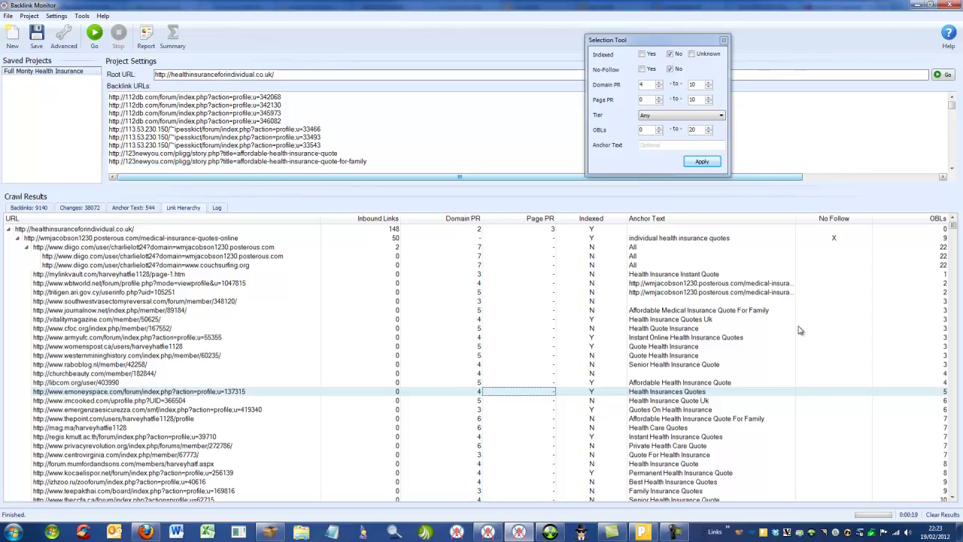
- Examine the anchor texts of the listed backlinks, including the blank and generic entries
click(683, 375)
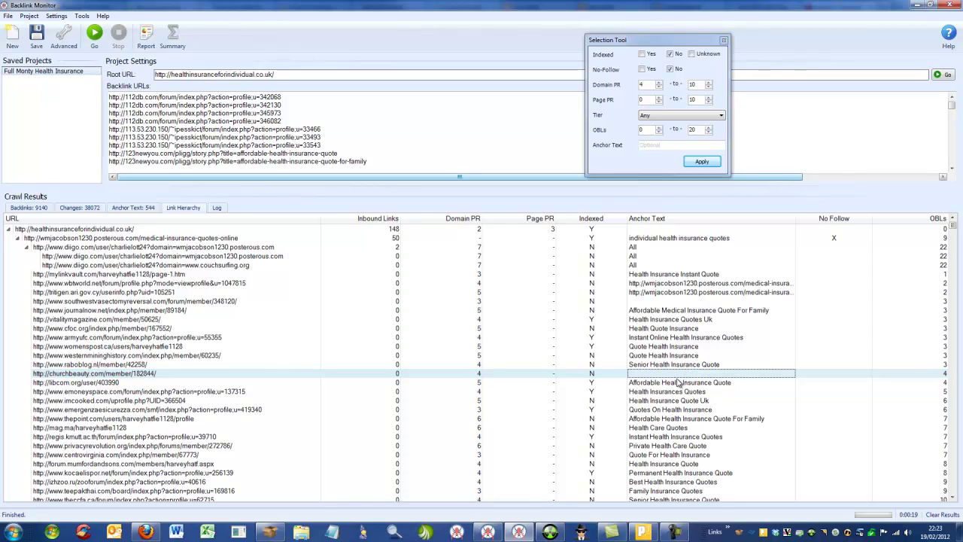
click(660, 303)
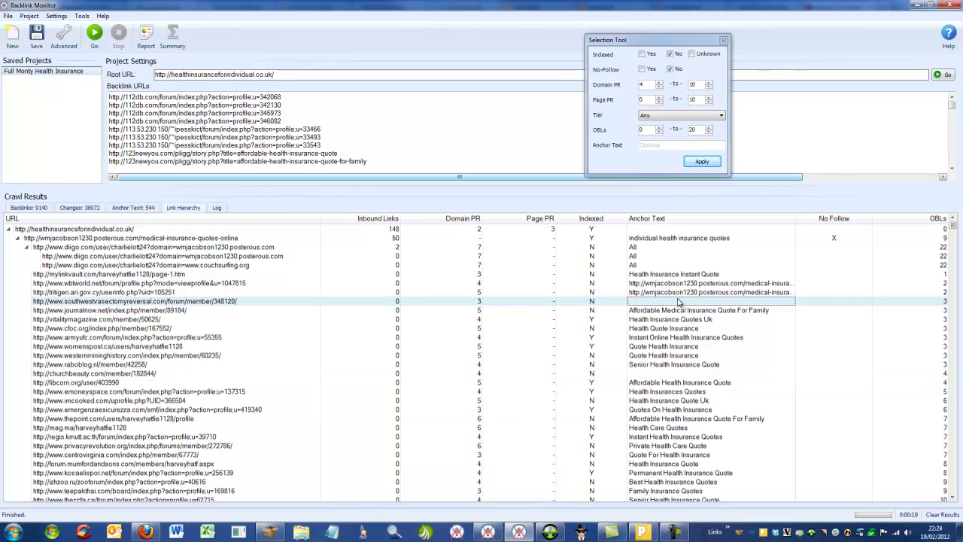
click(646, 265)
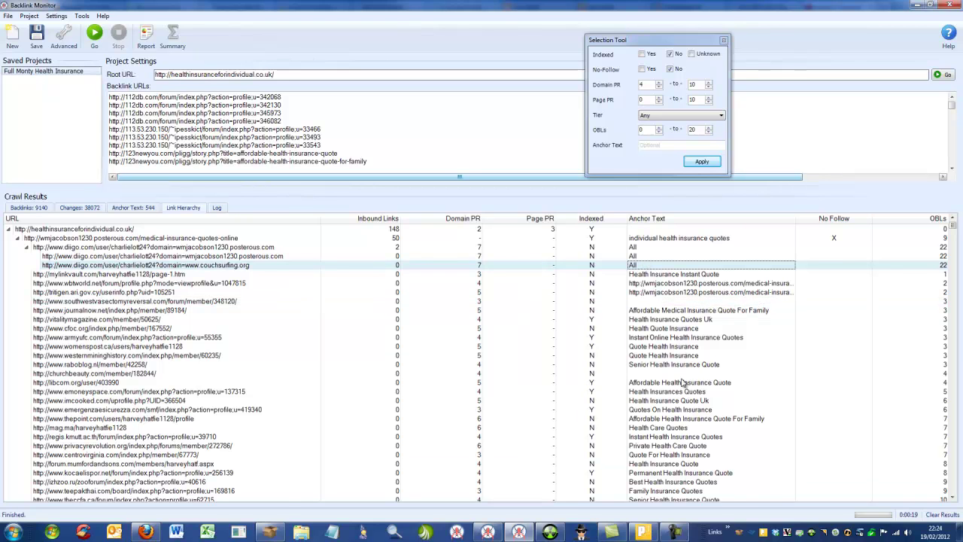
scroll(691, 402, down, 8)
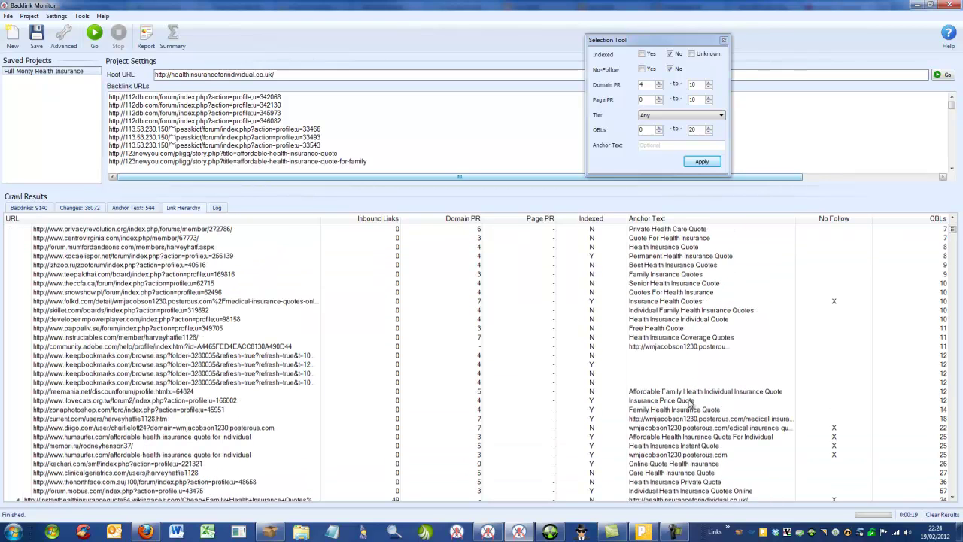
- Widen the Anchor Text column in the link hierarchy and go through the keyword anchor texts further down
click(715, 347)
drag(796, 219, 860, 219)
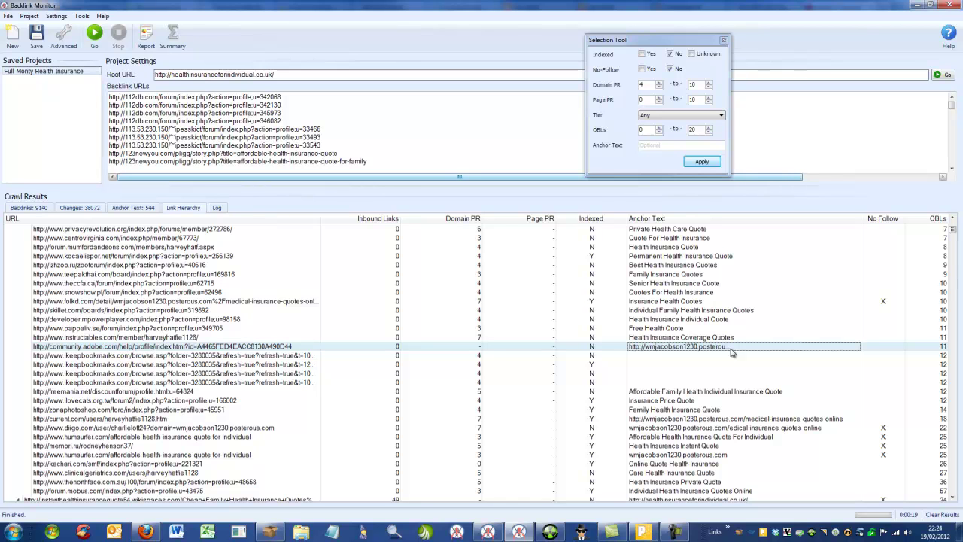
click(725, 392)
click(658, 401)
click(657, 411)
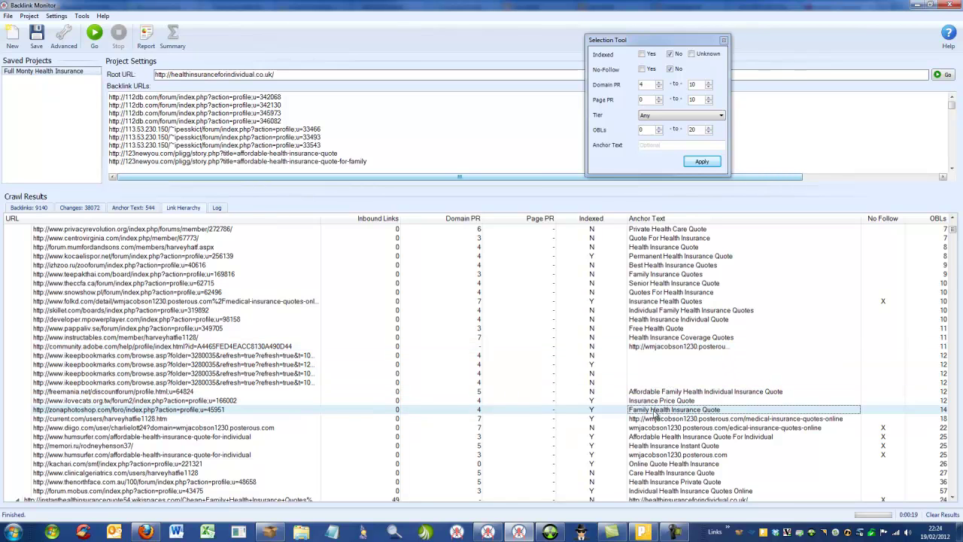
- Set the selection to tier 2 with a maximum of 999 OBLs, include no-follow links and apply it
click(659, 145)
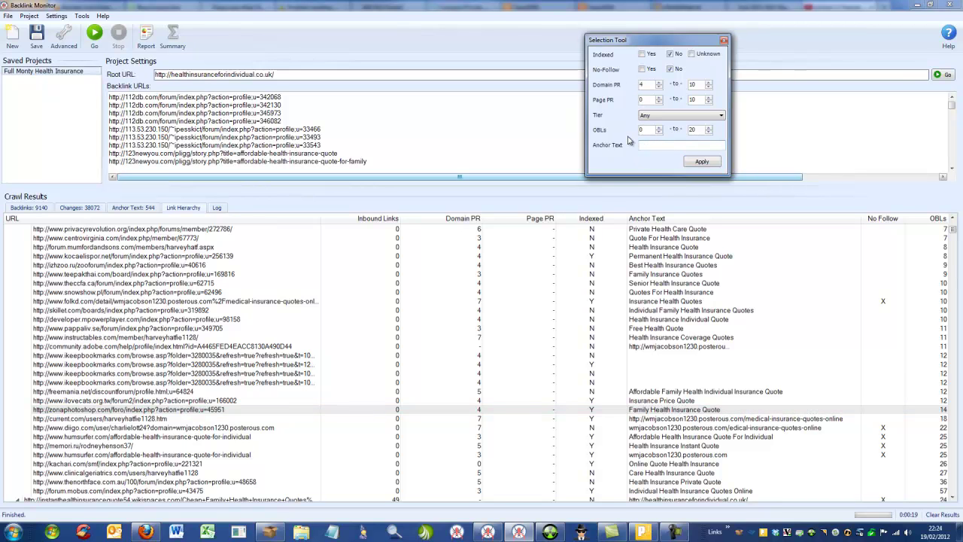
click(705, 117)
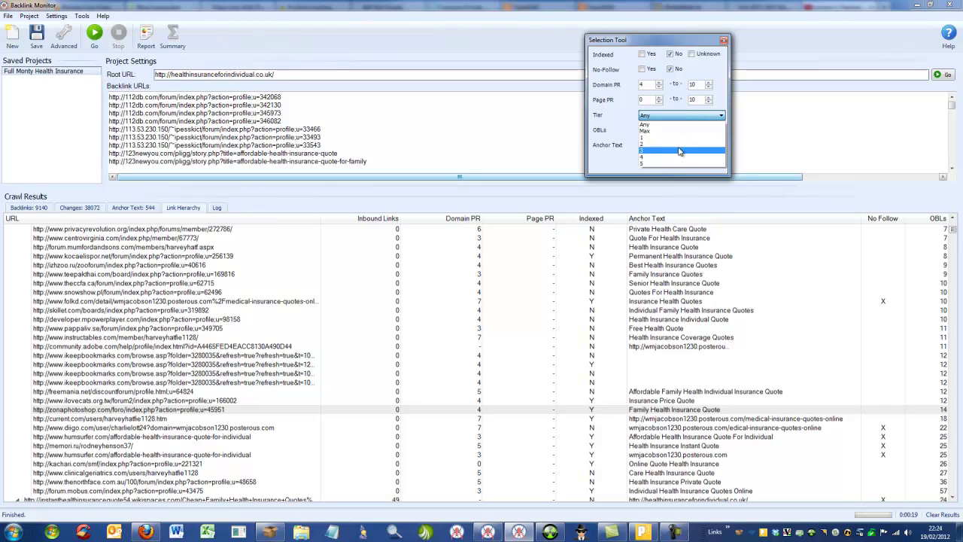
click(662, 144)
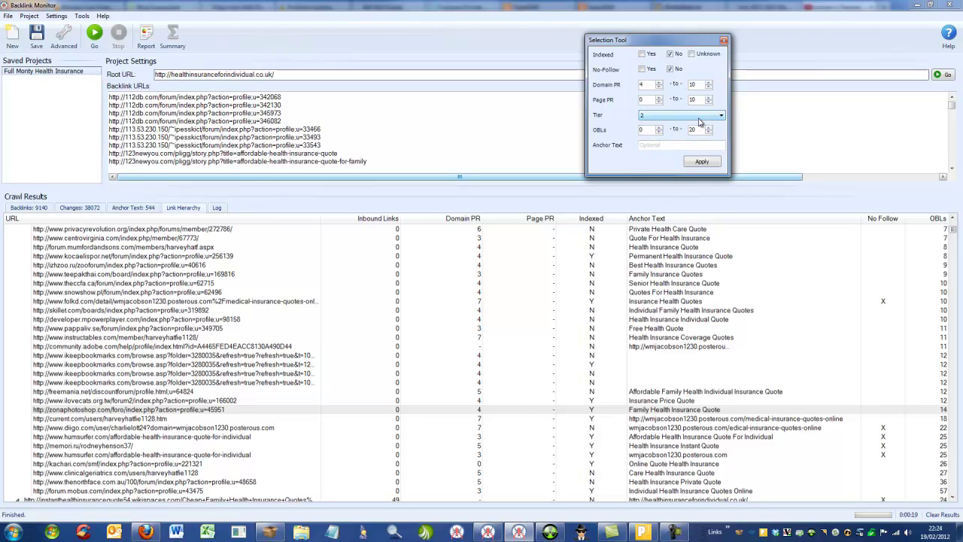
key(Tab)
key(Tab)
click(642, 69)
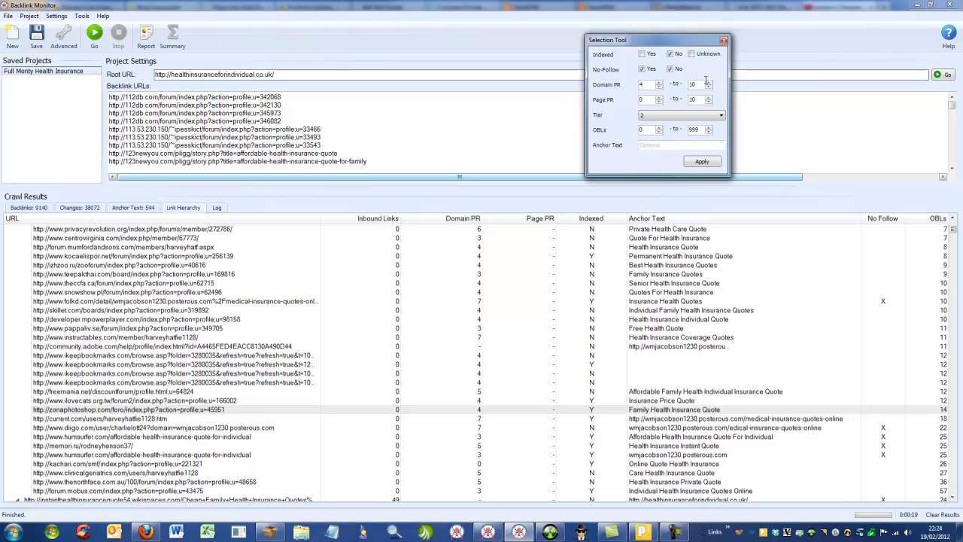
click(702, 162)
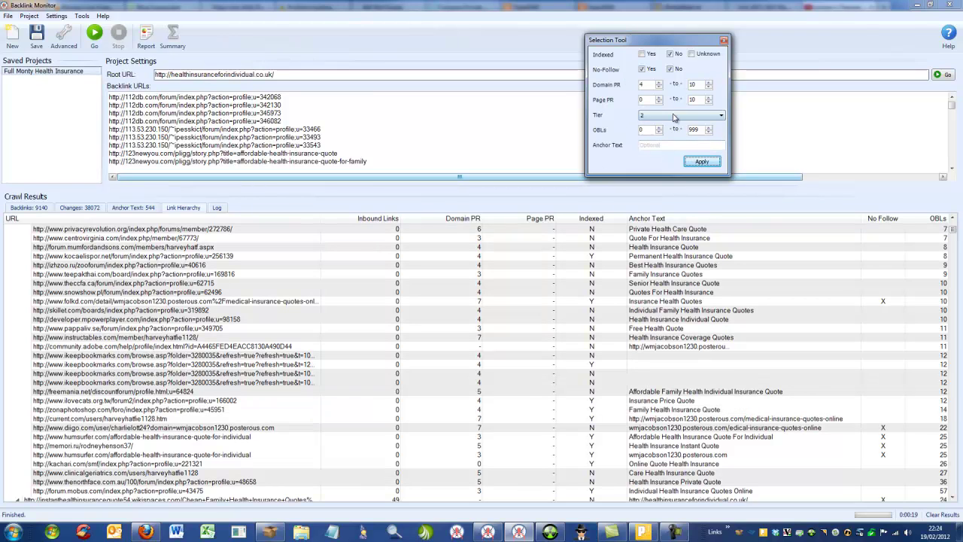
- Set the anchor text filter to *quote* and apply the selection to the backlinks
click(656, 146)
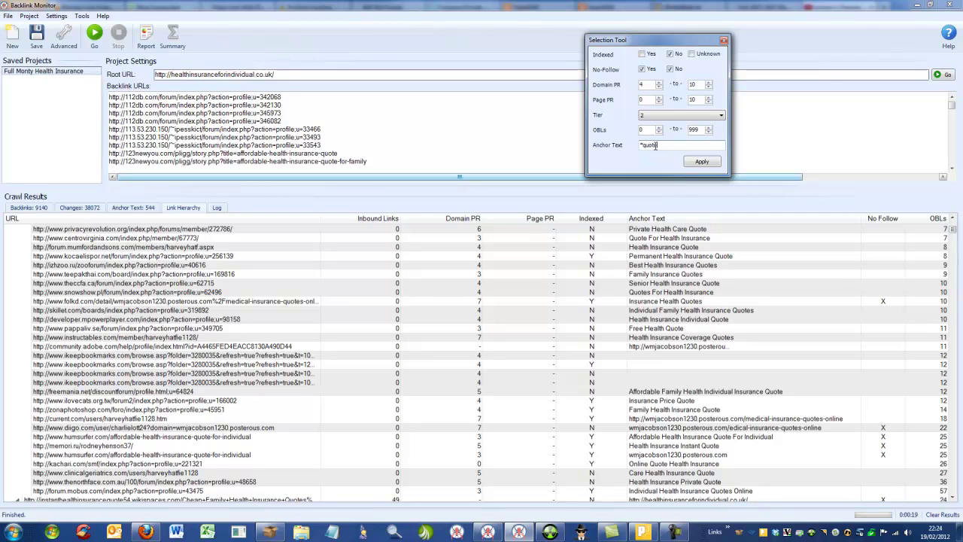
click(701, 162)
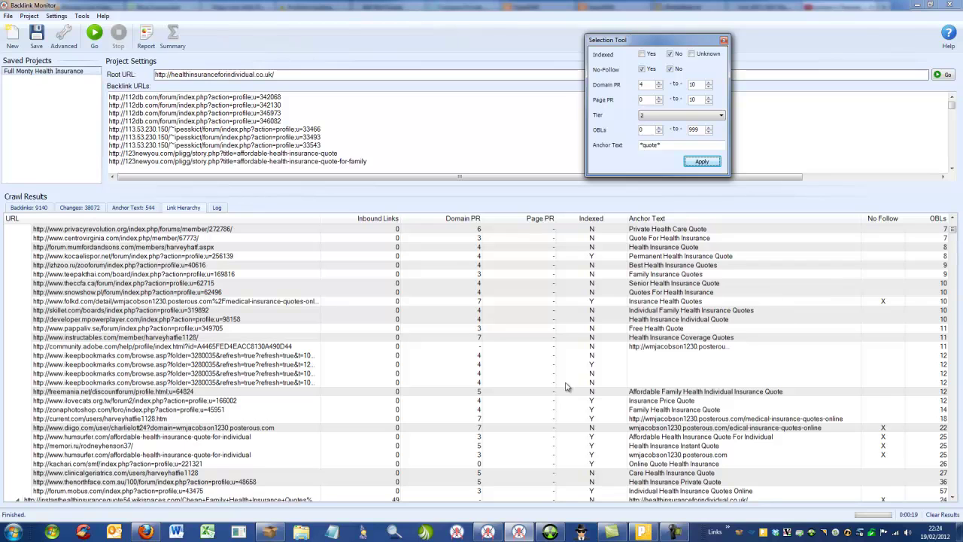
double_click(649, 146)
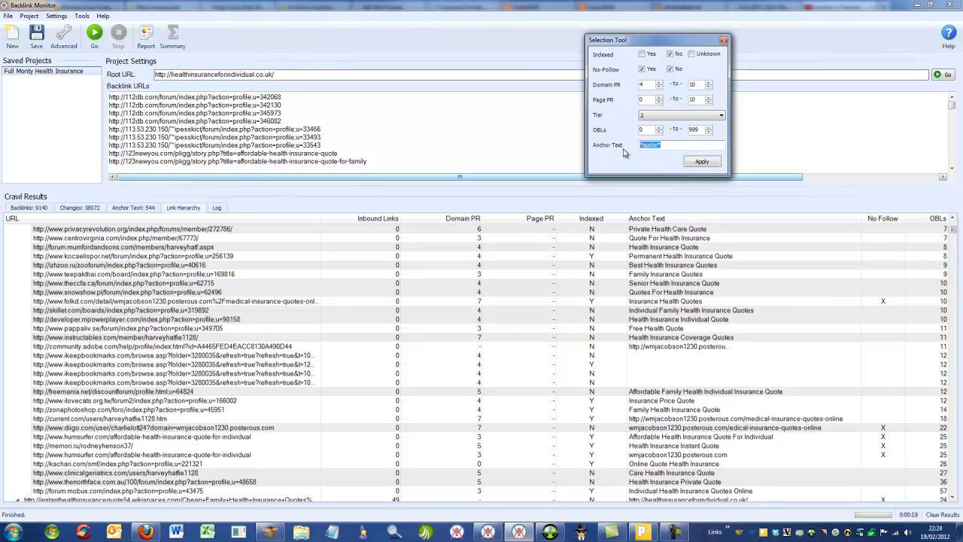
double_click(642, 84)
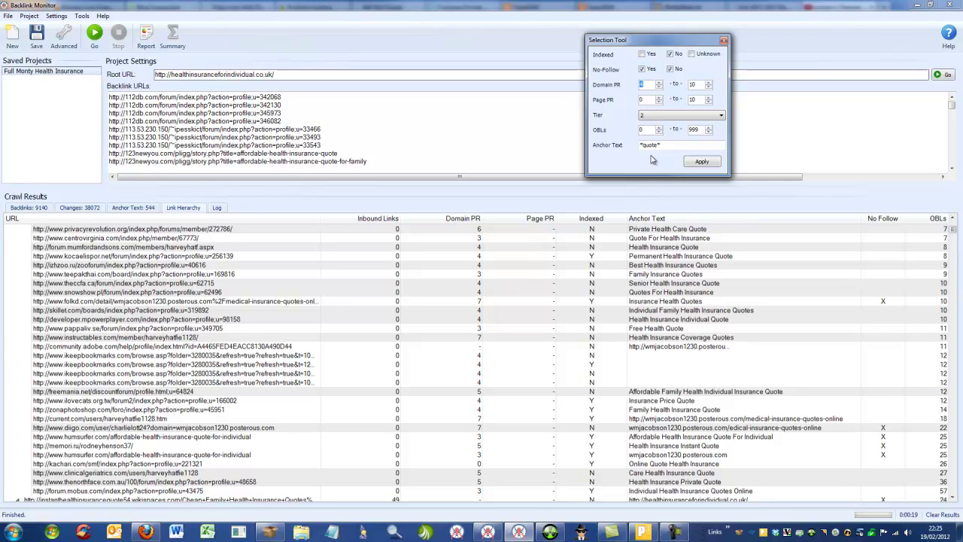
right_click(645, 229)
click(680, 250)
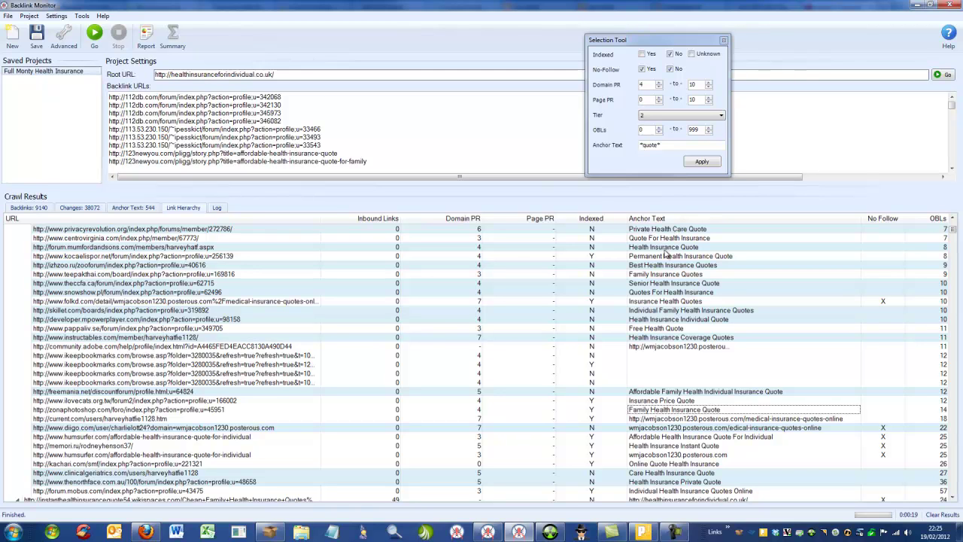
- Collapse the whole link hierarchy and expand only the first level of links under healthinsuranceforindividual.co.uk/
click(652, 283)
scroll(651, 289, up, 8)
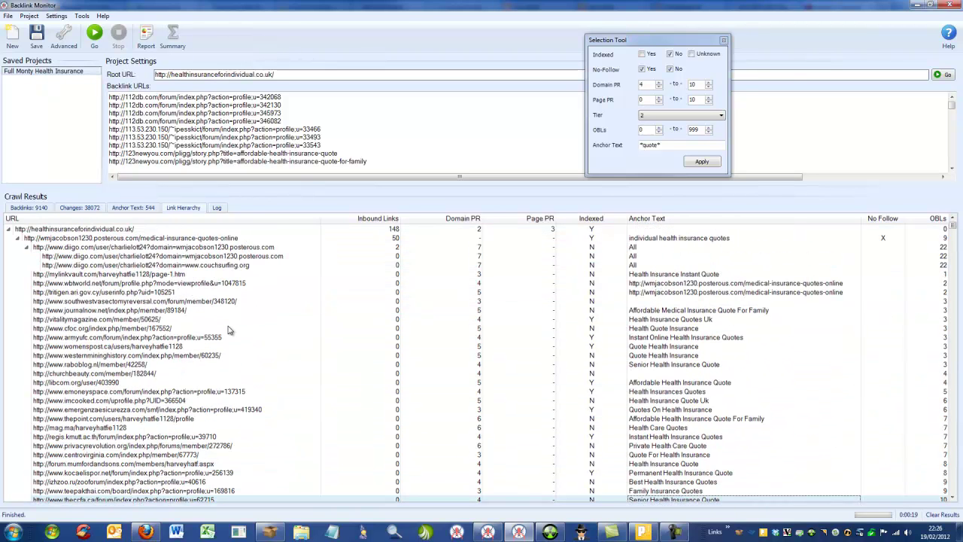
right_click(215, 249)
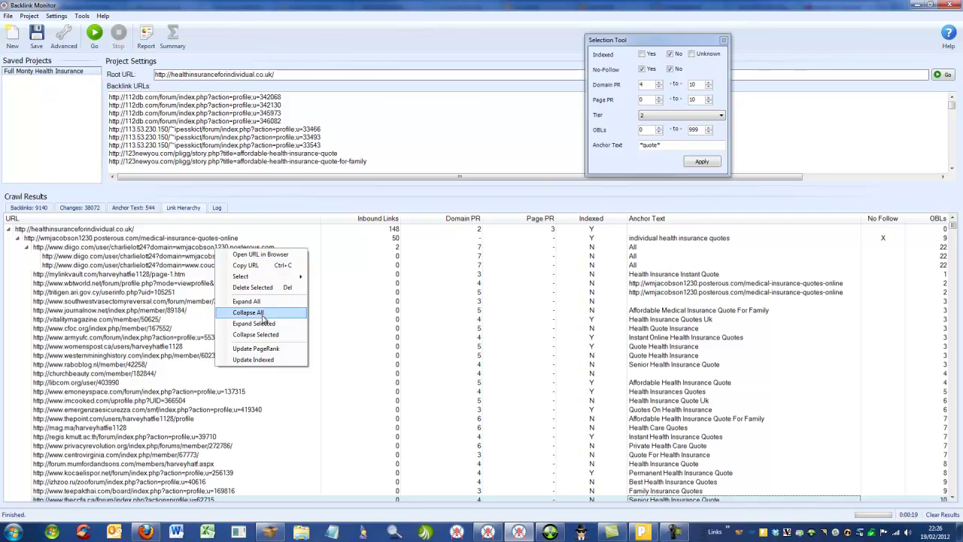
click(256, 312)
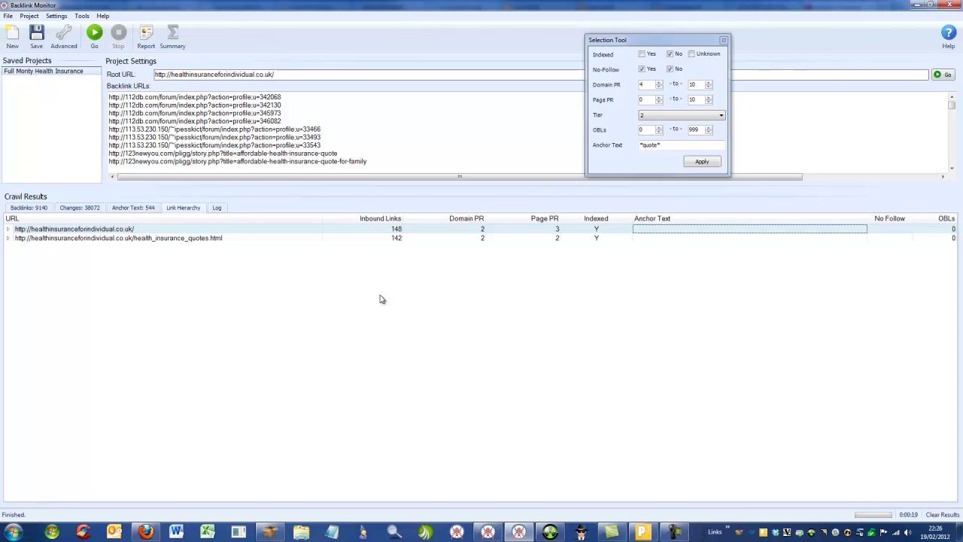
click(9, 228)
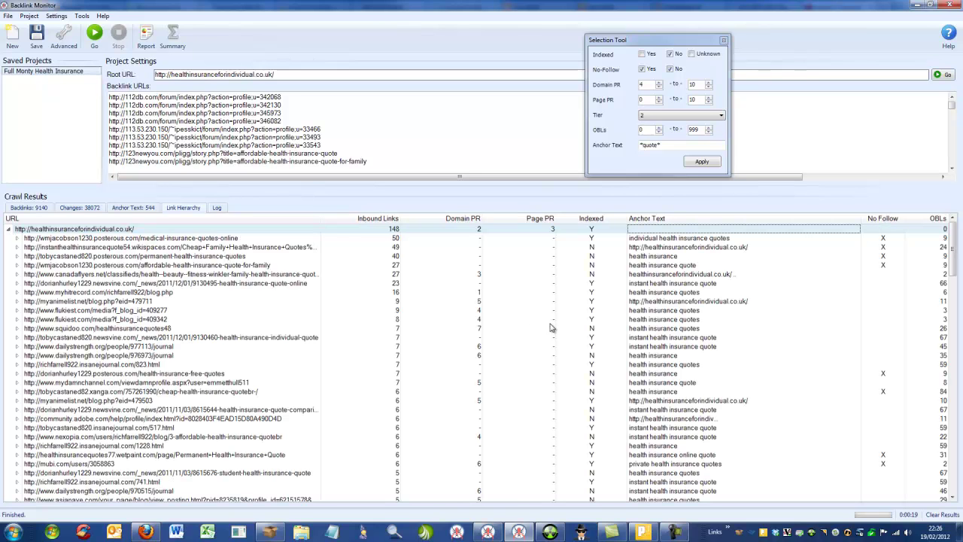
click(594, 249)
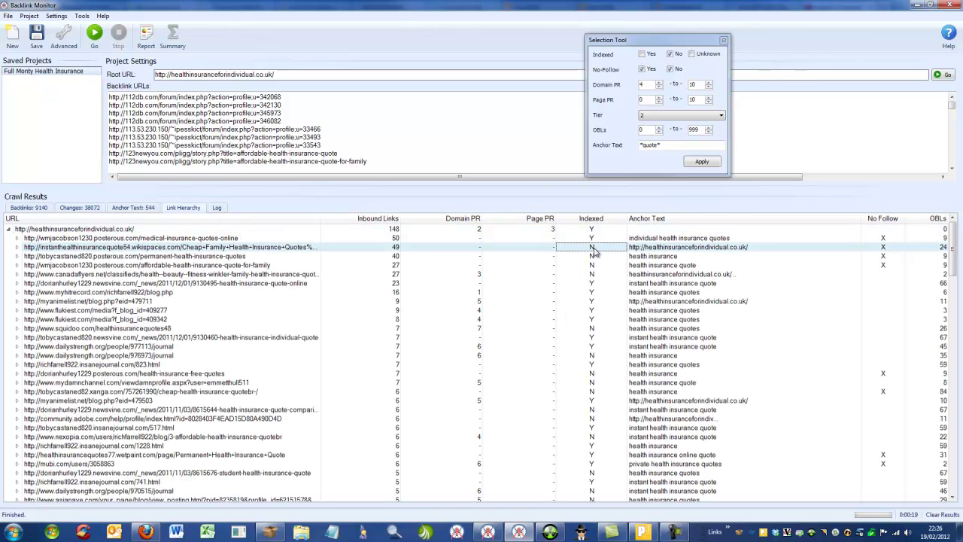
- Examine the indexed states and inbound link counts of the first-level links, down to the links without inbound links
click(594, 274)
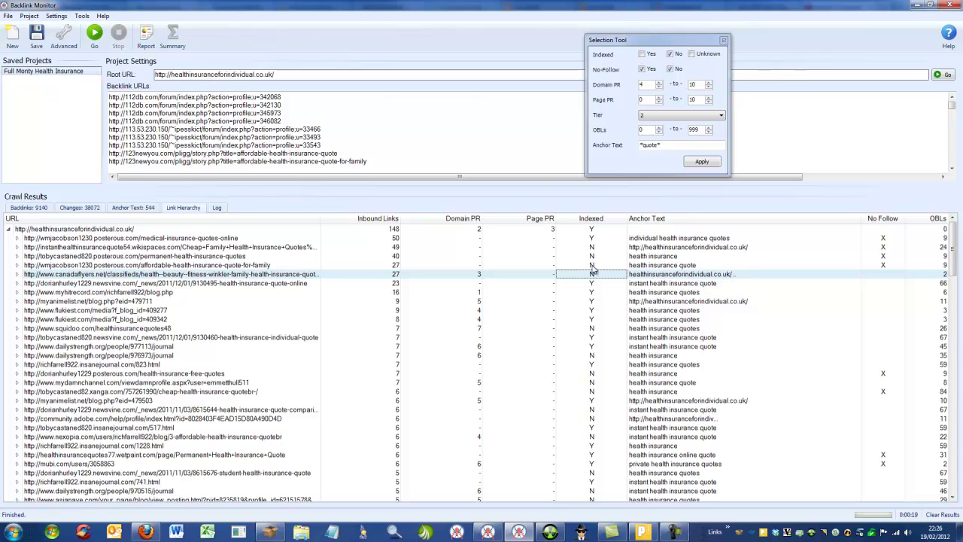
click(382, 329)
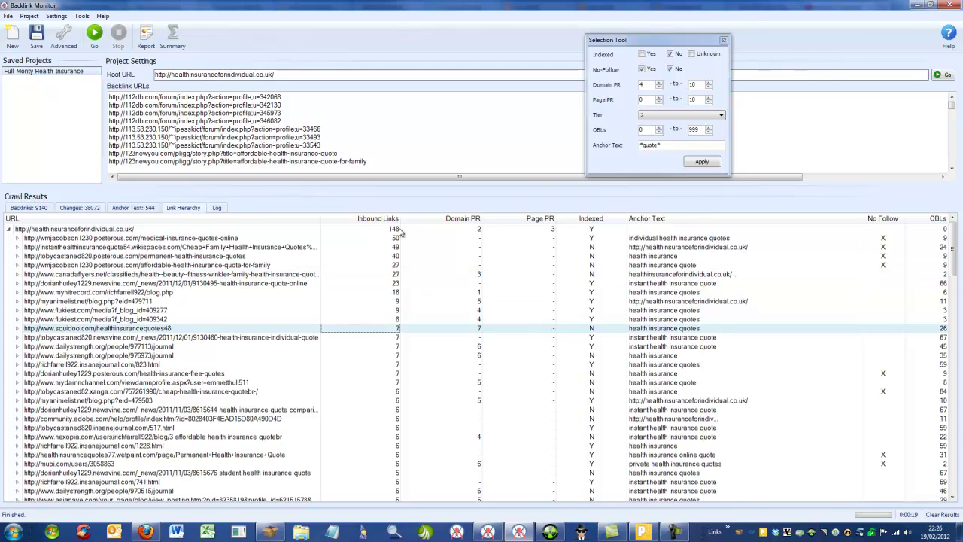
scroll(386, 425, down, 15)
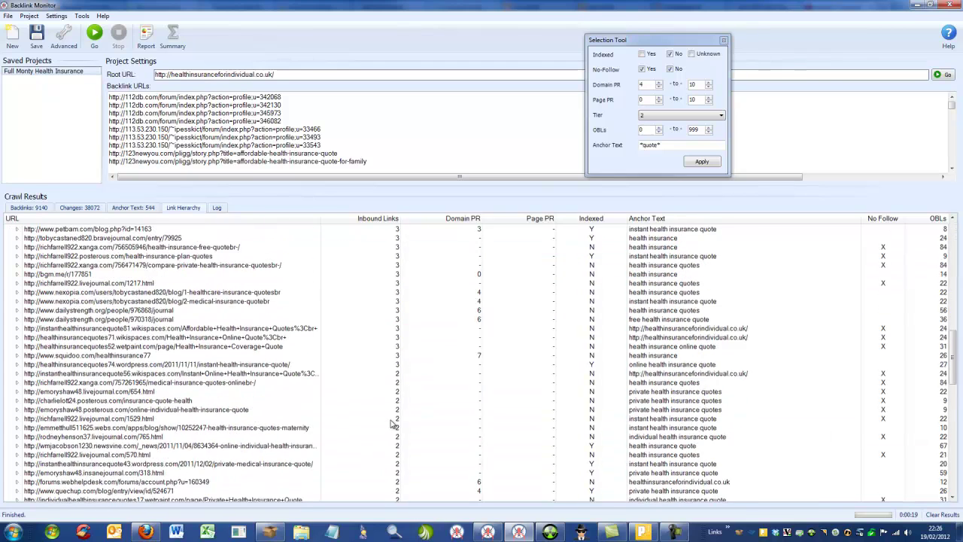
scroll(392, 423, down, 9)
click(398, 294)
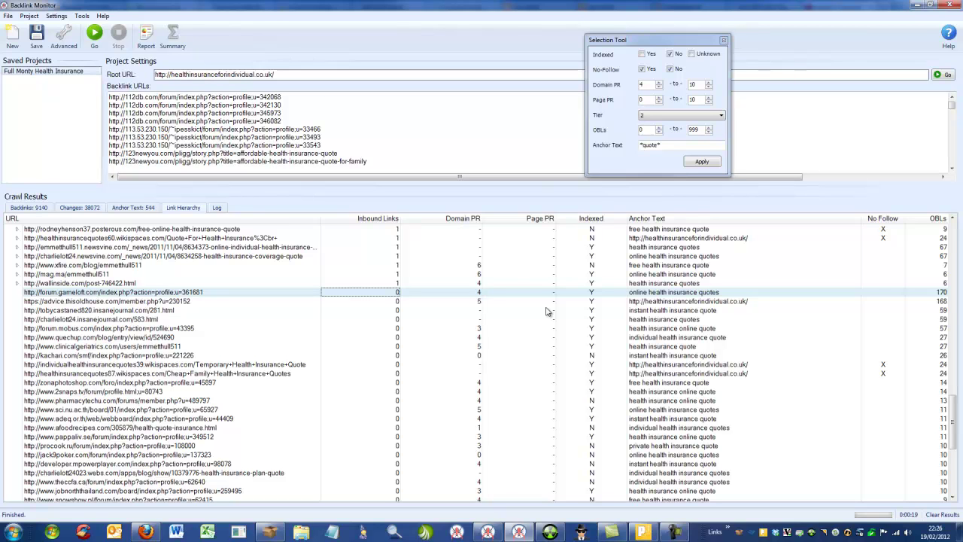
click(399, 302)
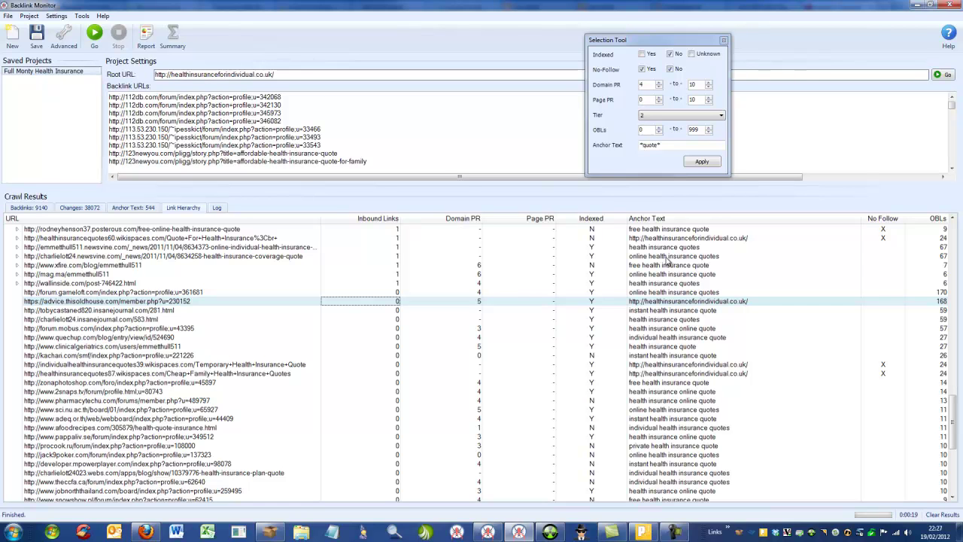
- Set the tier to 3 in the Selection Tool and close the tool
mouse_move(707, 43)
mouse_down()
mouse_move(647, 32)
mouse_move(691, 49)
mouse_up()
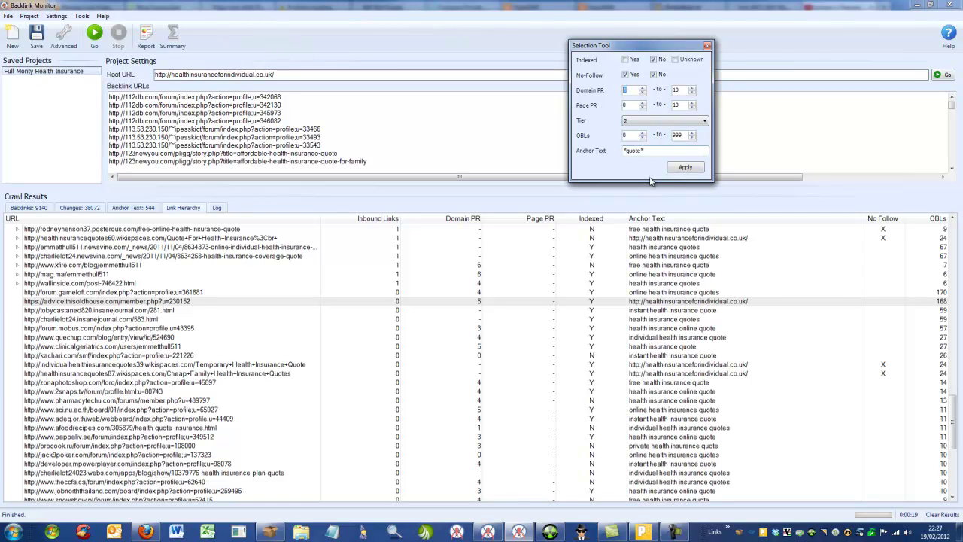
click(637, 121)
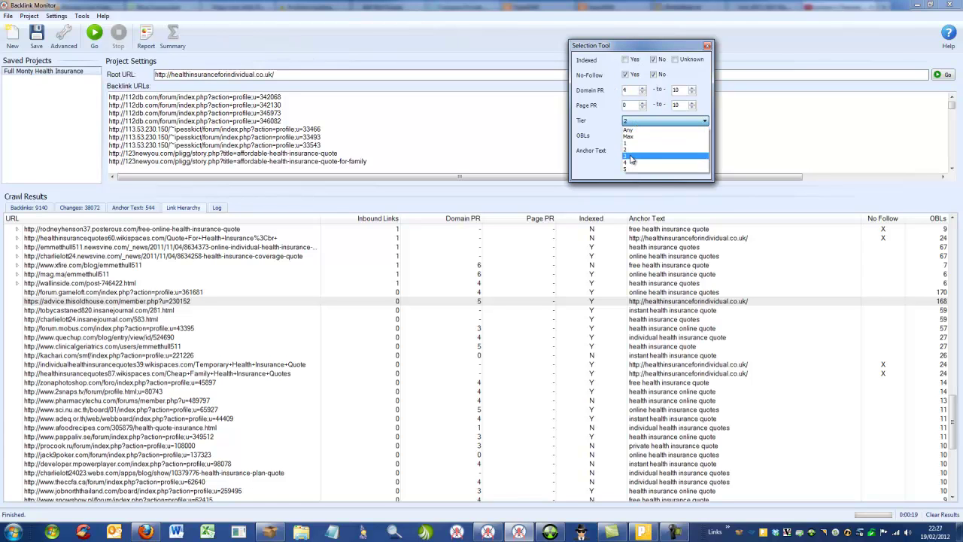
click(631, 157)
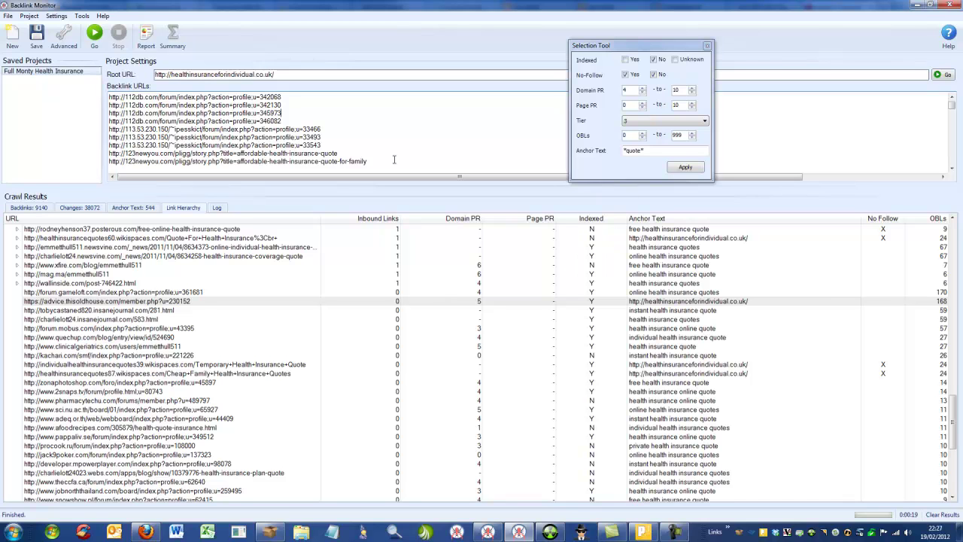
click(706, 46)
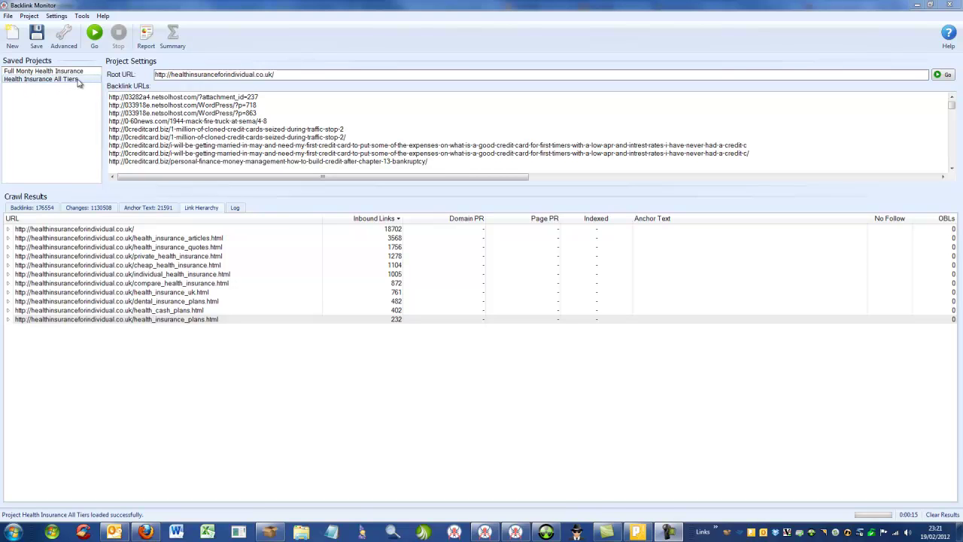
- Review the backlink URLs, detected changes and crawled backlinks of the Health Insurance All Tiers project
click(290, 101)
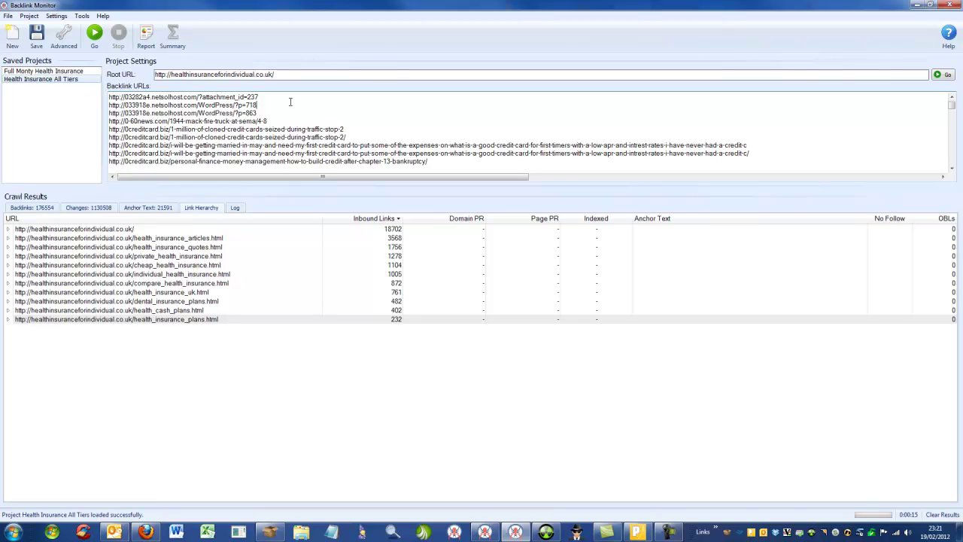
click(271, 96)
click(84, 209)
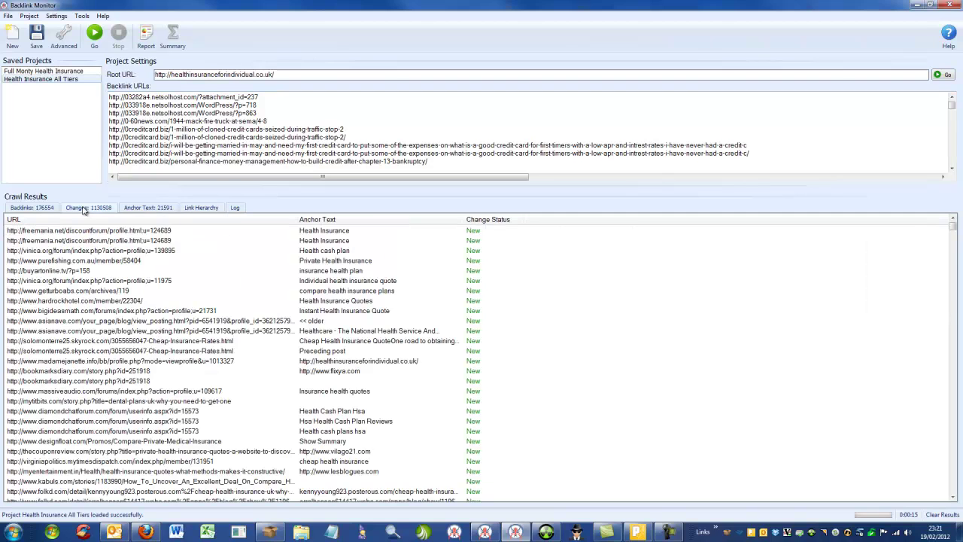
click(32, 208)
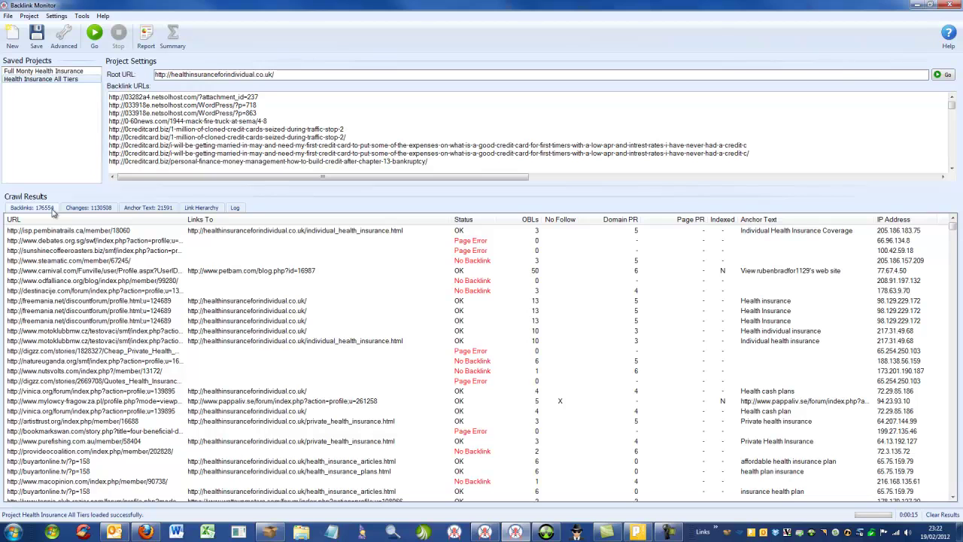
- Sort the project's anchor texts by descending count and select the cheap health insurance entry
click(143, 209)
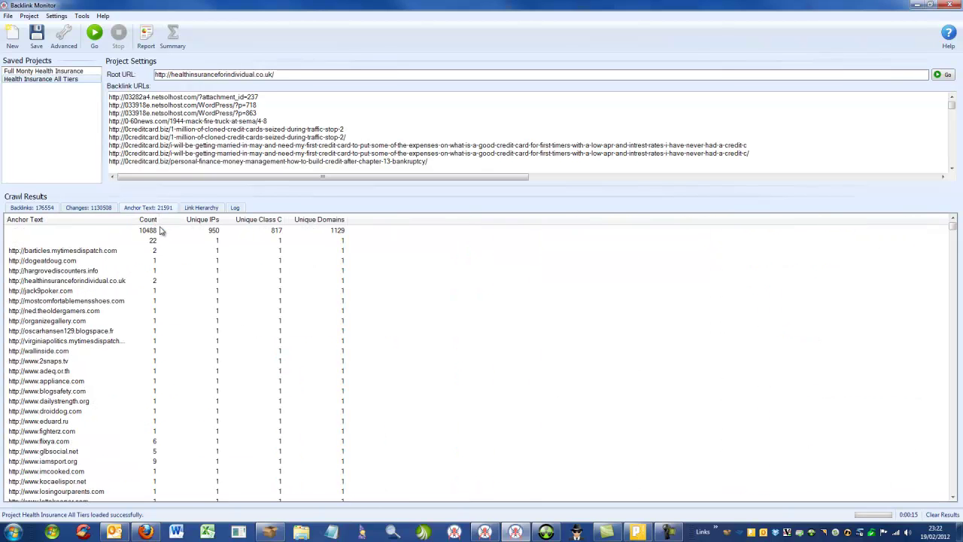
click(148, 220)
click(148, 220)
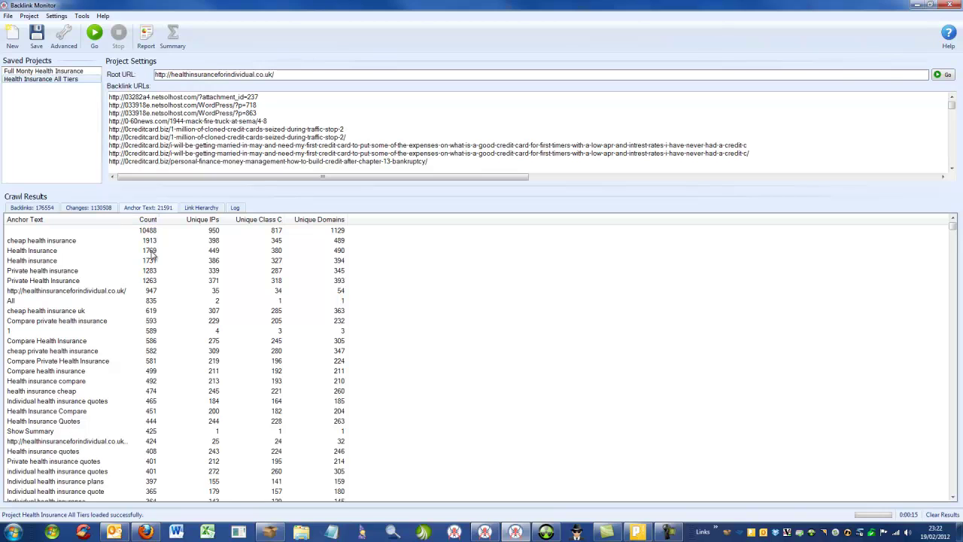
click(147, 241)
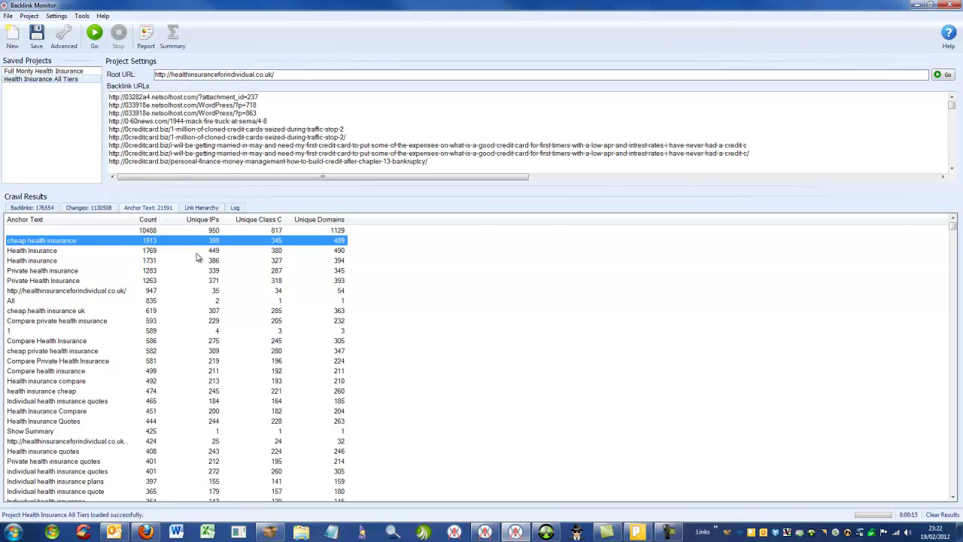
- Select the root URL in the link hierarchy and open the bookmarked Health Insurance For Individual site in Firefox to check its Majestic SEO link count
click(201, 208)
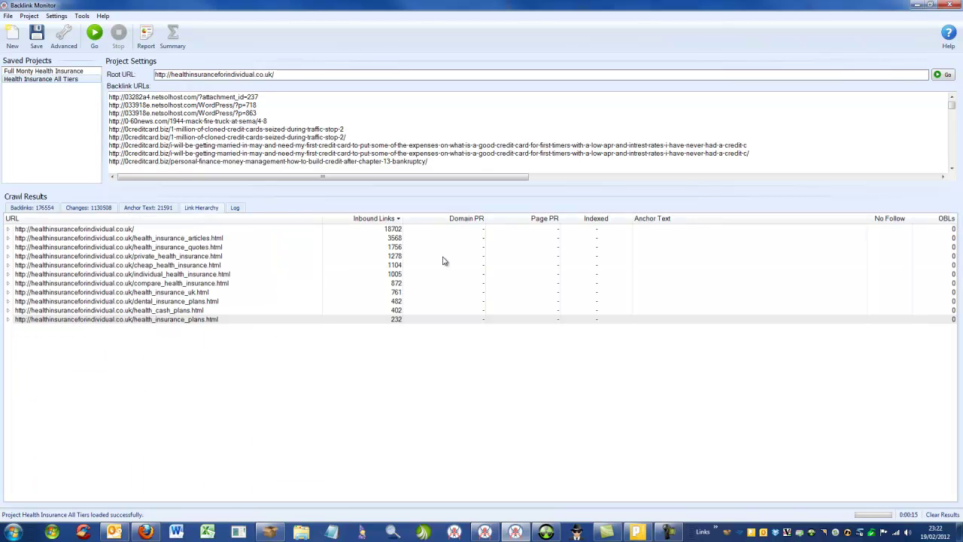
click(195, 232)
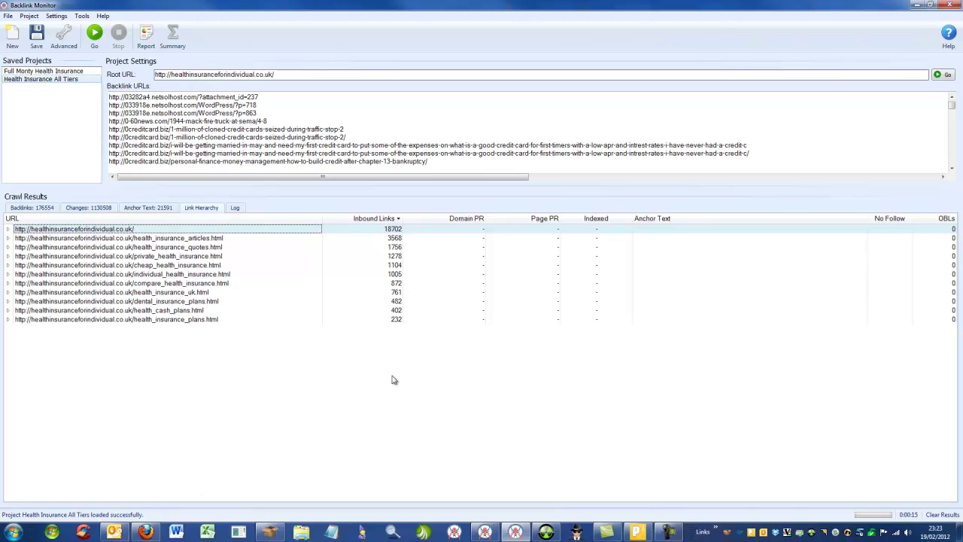
click(145, 532)
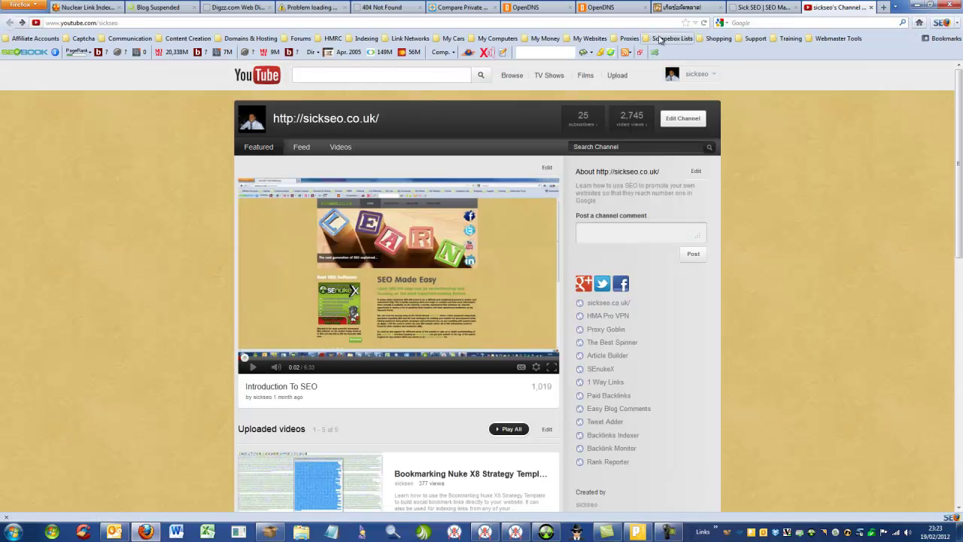
click(590, 39)
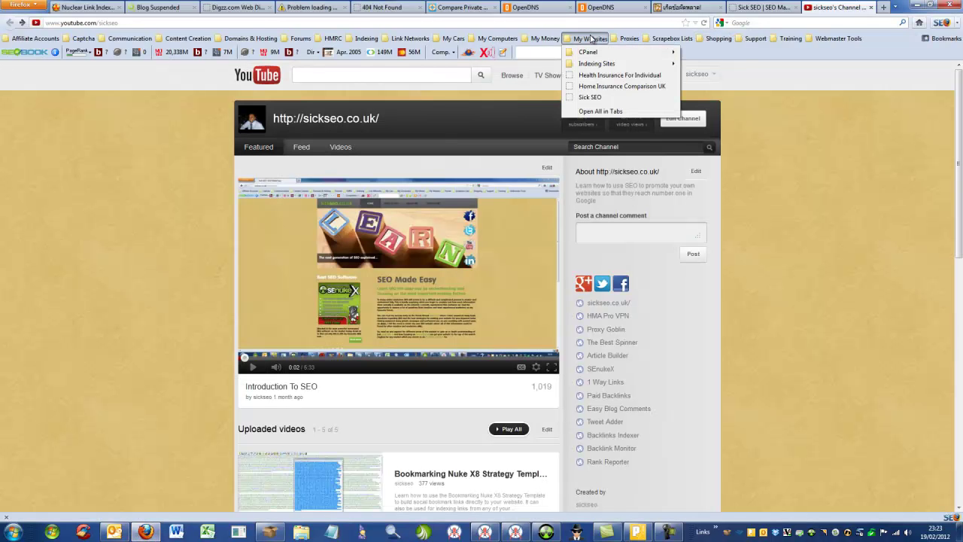
click(609, 75)
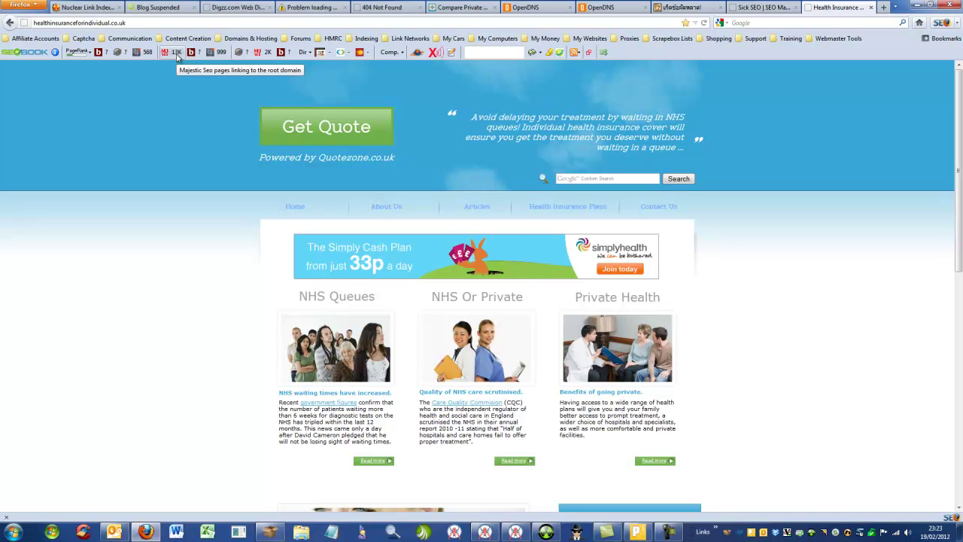
- Switch back to Backlink Monitor, expand the root URL healthinsuranceforindividual.co.uk/ and look through its first-tier links
click(515, 532)
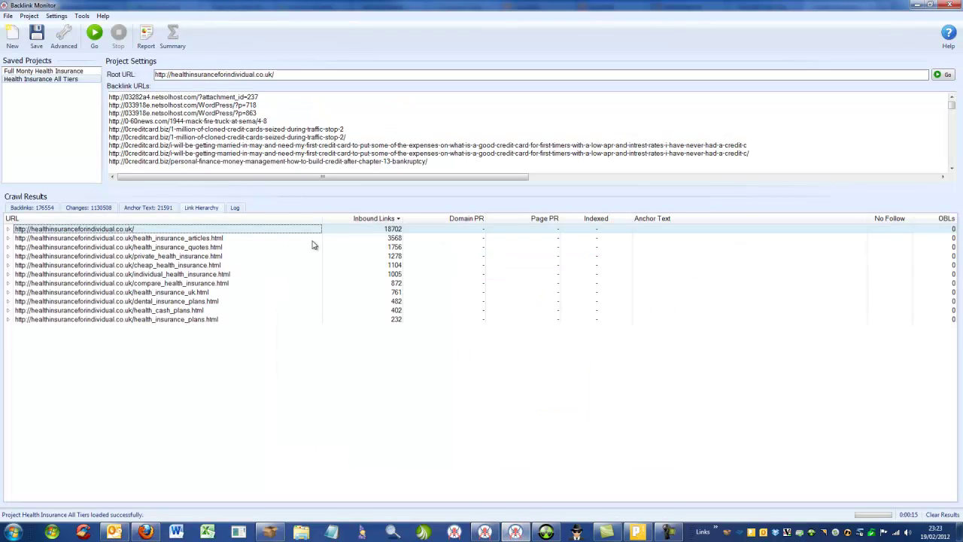
double_click(402, 231)
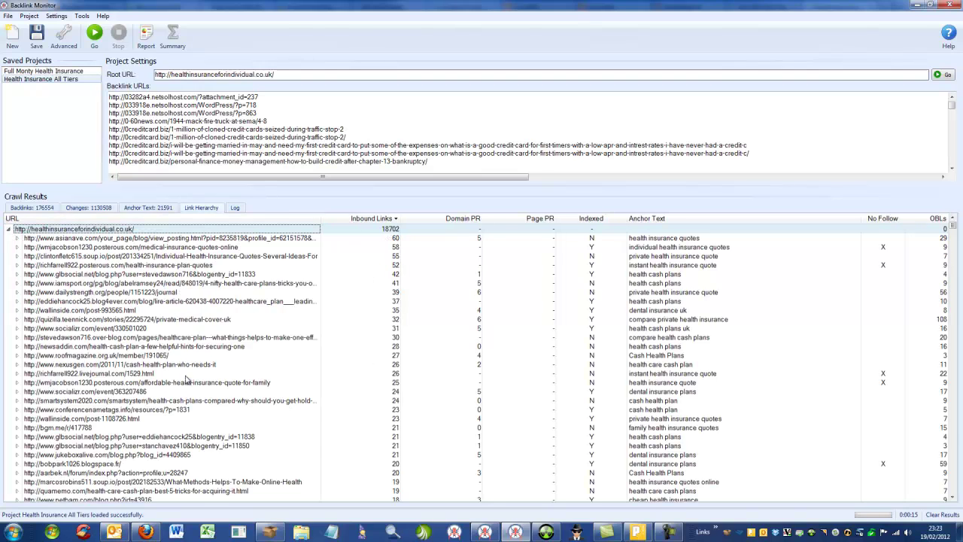
scroll(162, 285, down, 4)
scroll(162, 284, up, 4)
click(162, 277)
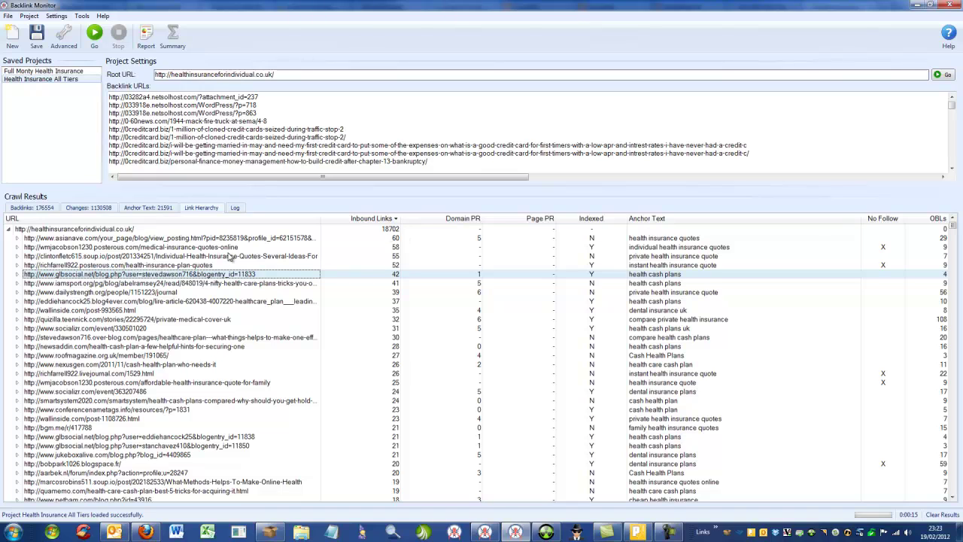
drag(954, 226, 954, 310)
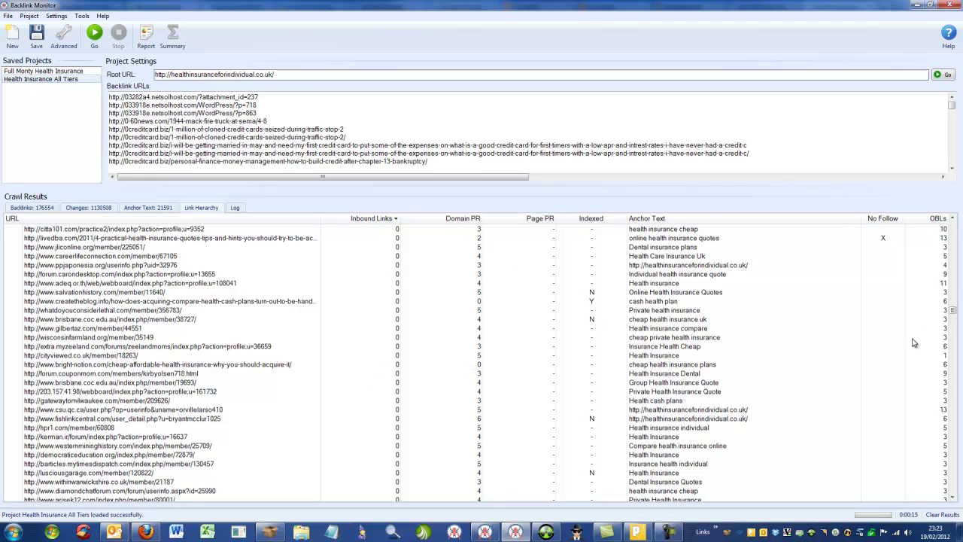
drag(954, 311, 951, 224)
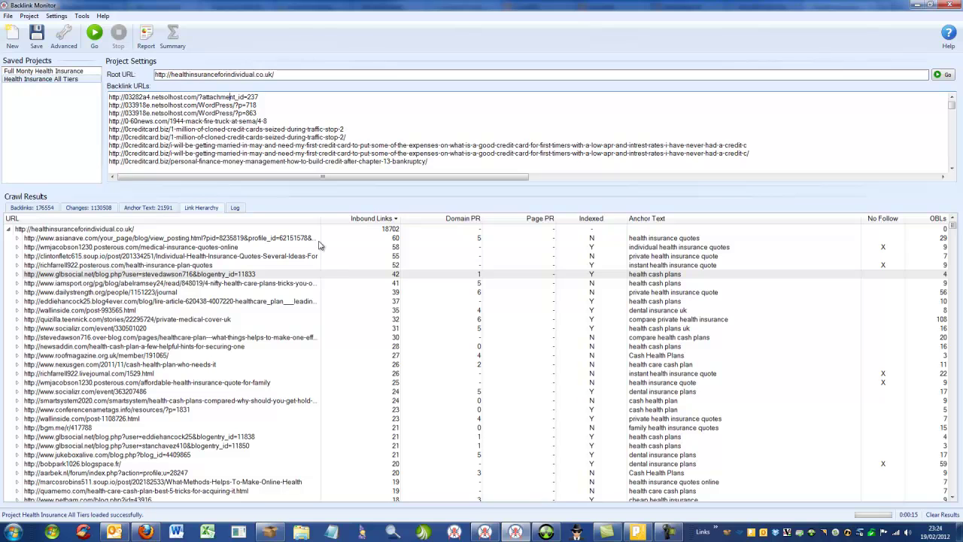
- Check the Majestic SEO link count of the Sick SEO site in Firefox and return to Backlink Monitor
click(145, 532)
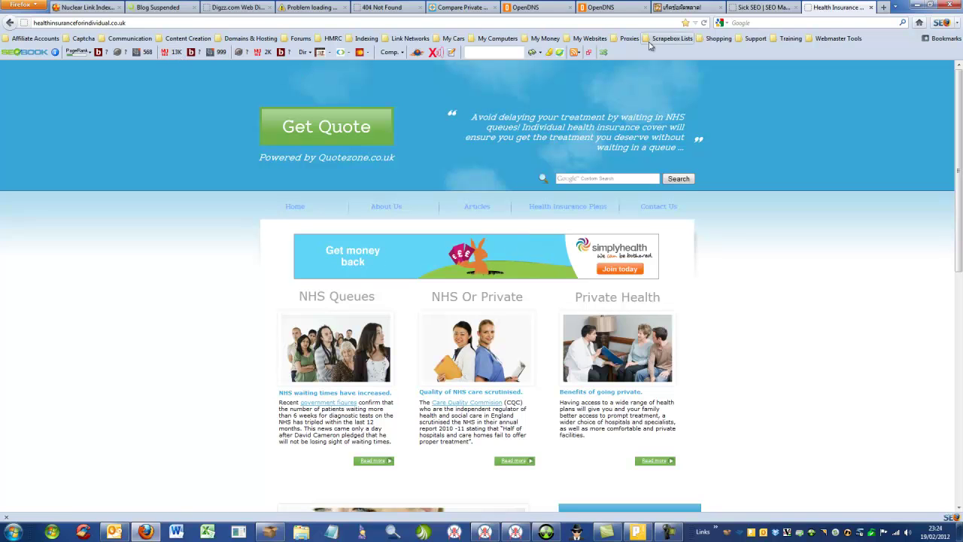
click(758, 9)
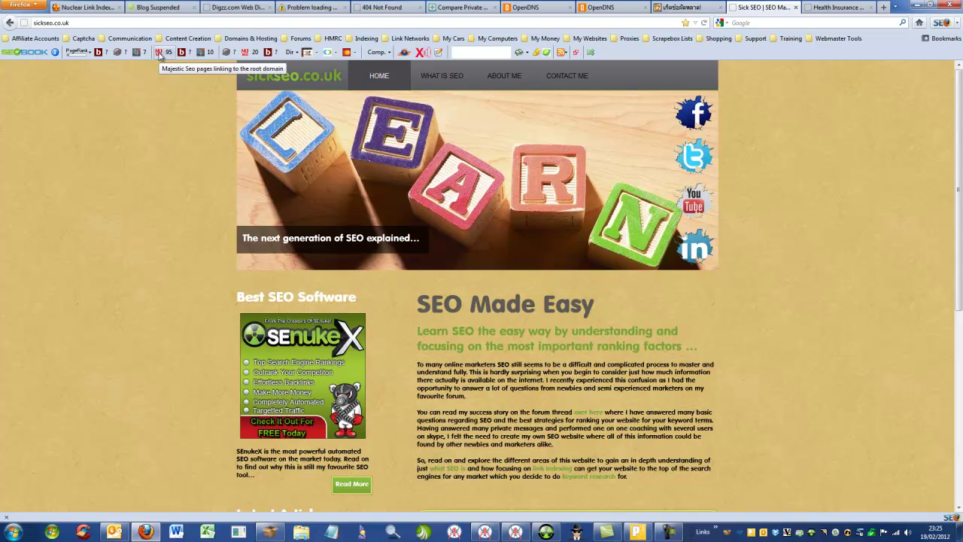
click(616, 533)
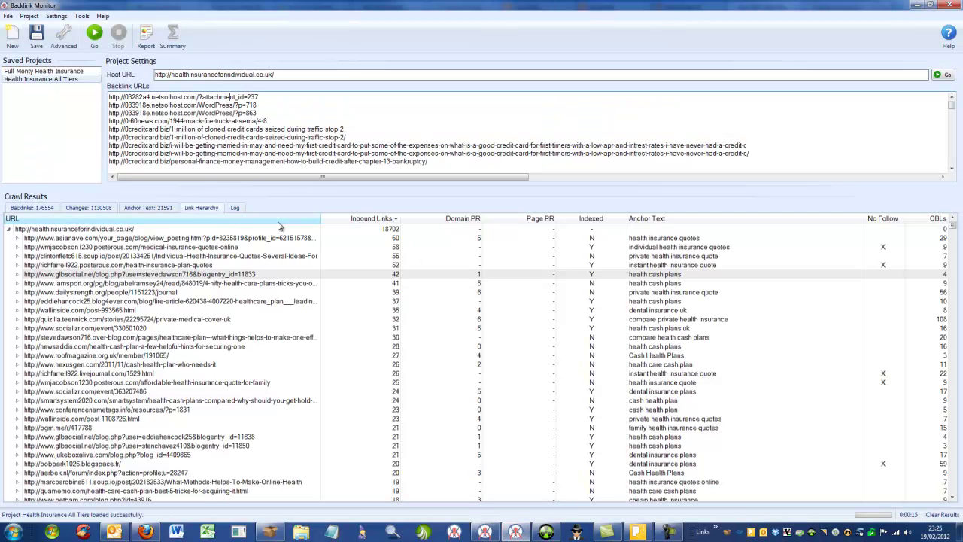
- Examine the inbound link counts and indexed states of the root URL and its first-tier links
click(346, 259)
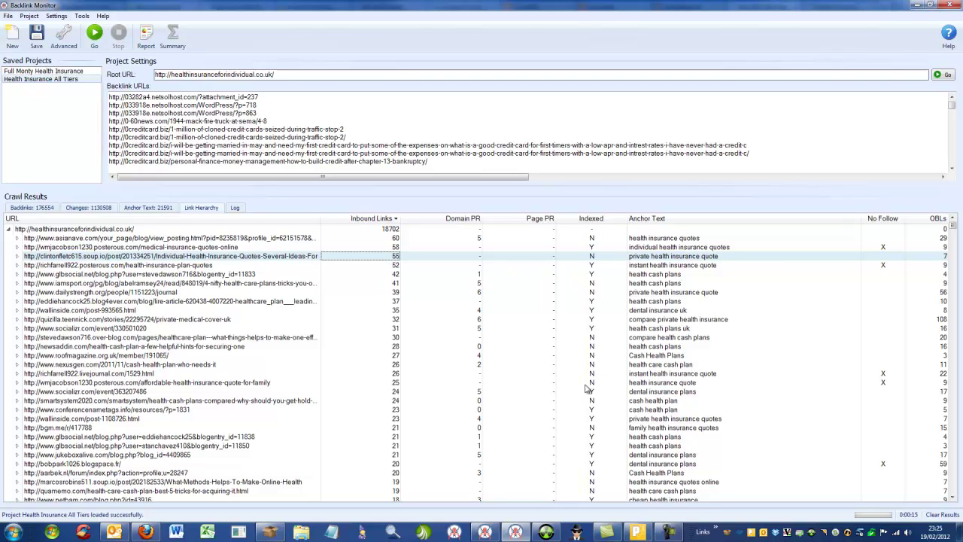
click(595, 338)
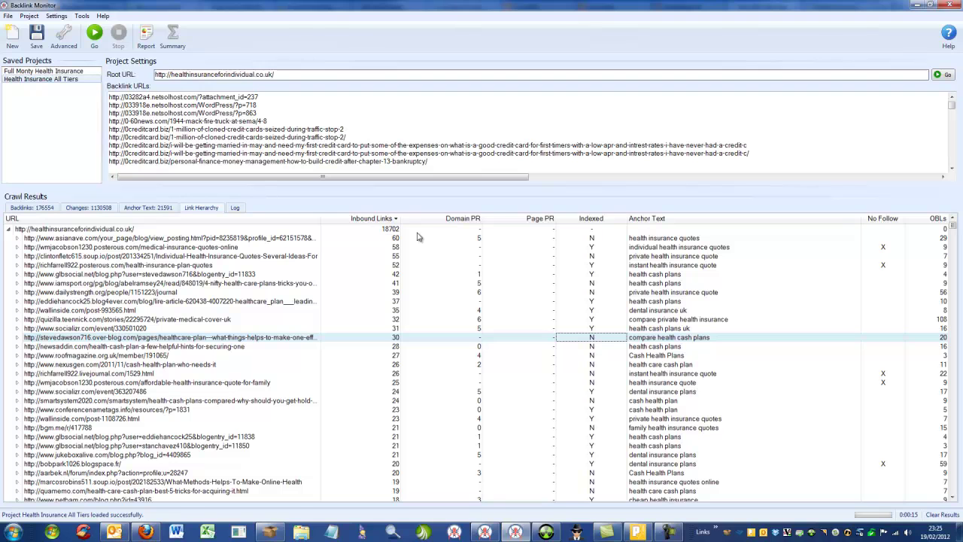
click(392, 230)
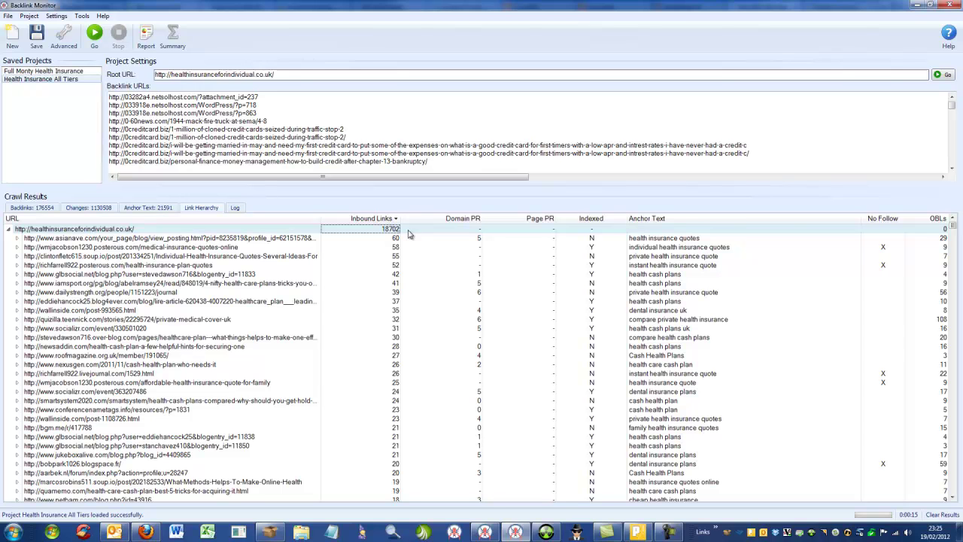
- Expand the asianave.com backlink, look through its inbound links, and expand its first ikeepbookmarks.com link and the diigo.com link beneath it
drag(953, 225, 953, 222)
click(16, 238)
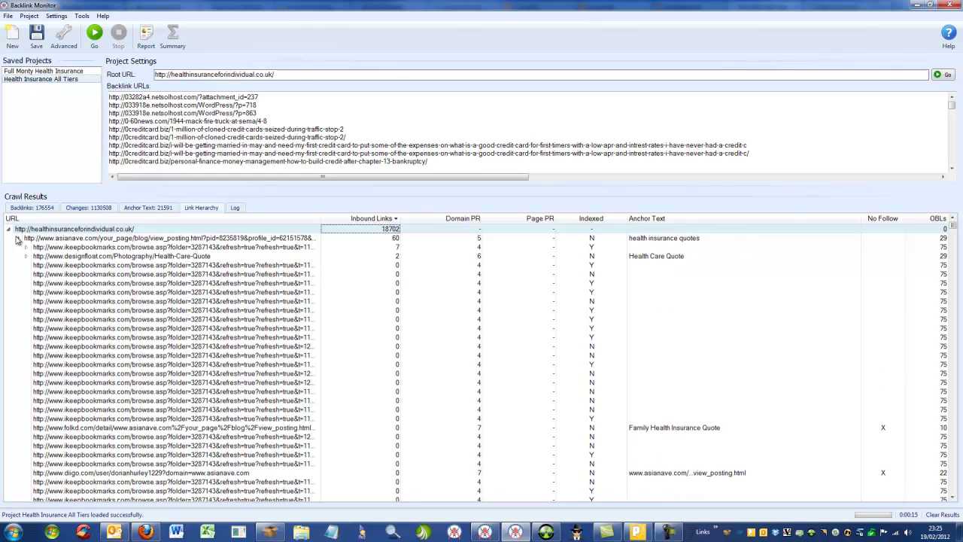
scroll(226, 307, down, 12)
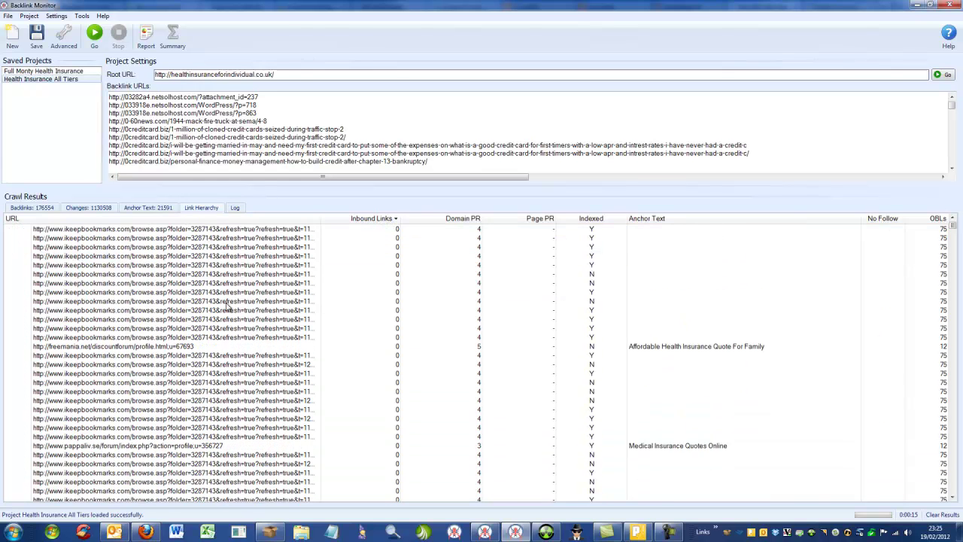
scroll(225, 307, down, 5)
scroll(225, 340, up, 8)
scroll(225, 340, up, 7)
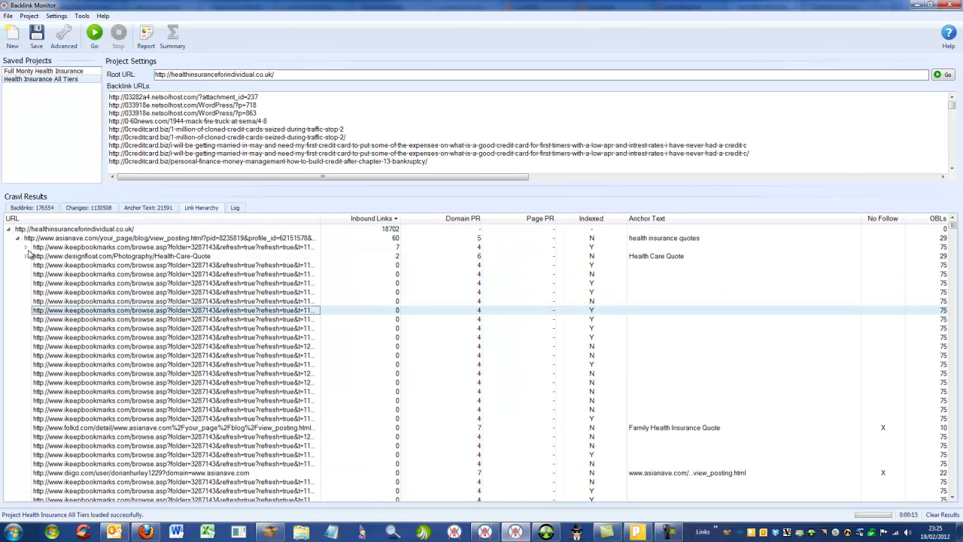
click(26, 248)
click(35, 257)
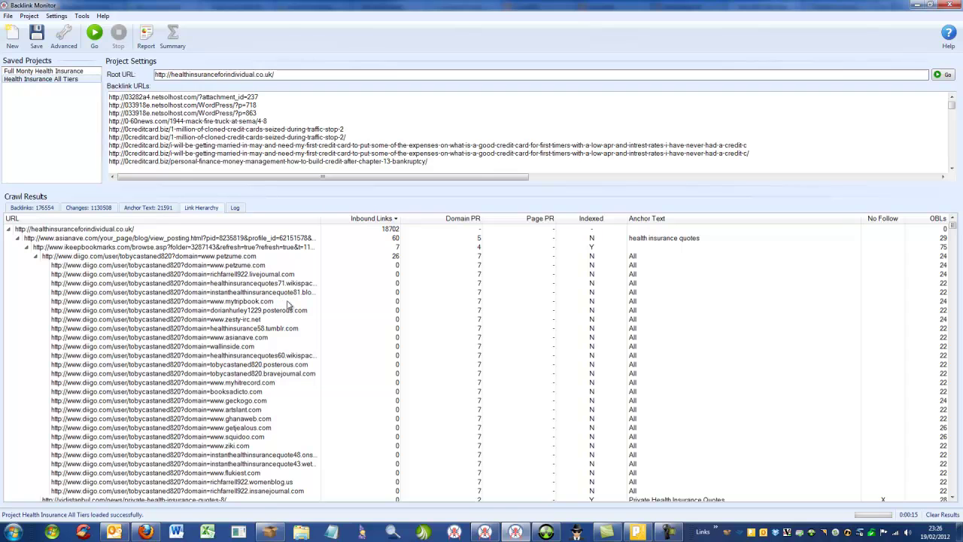
- Collapse the diigo.com and asianave.com branches and look through the root URL's first-tier links and their inbound link counts
click(35, 256)
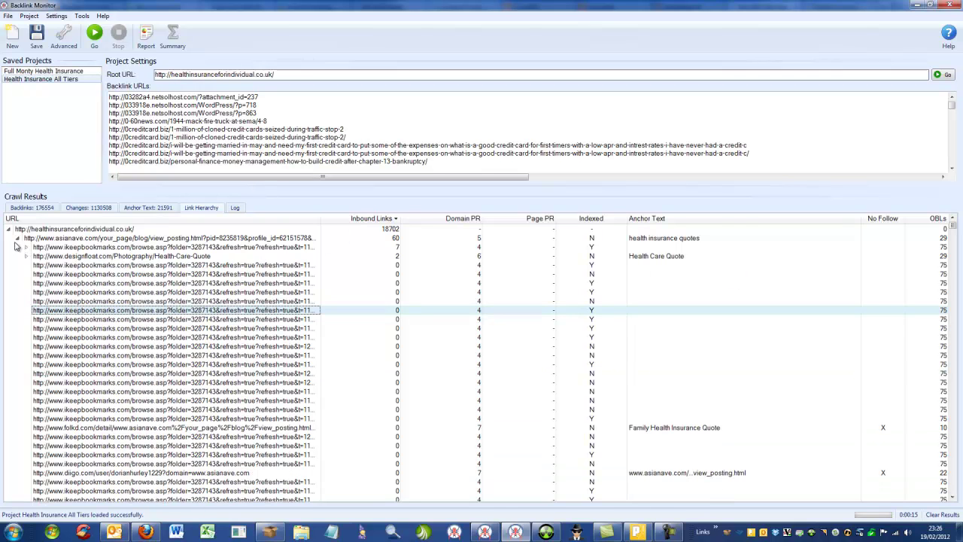
click(16, 238)
scroll(399, 383, down, 8)
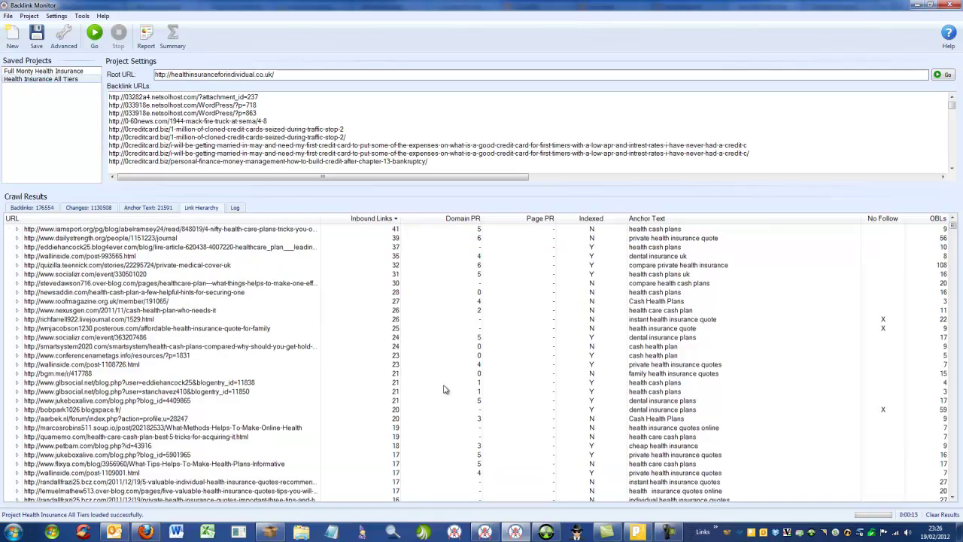
scroll(399, 384, down, 15)
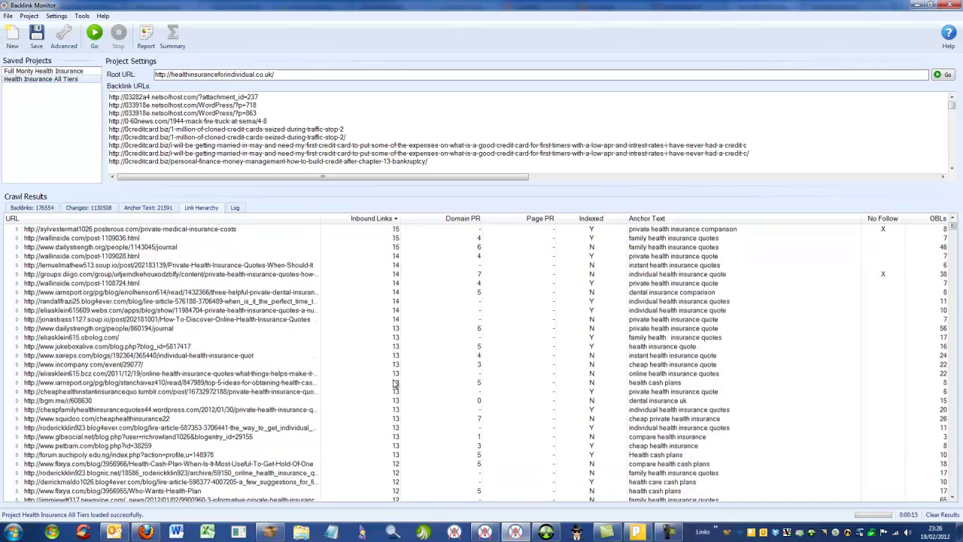
scroll(394, 391, down, 1)
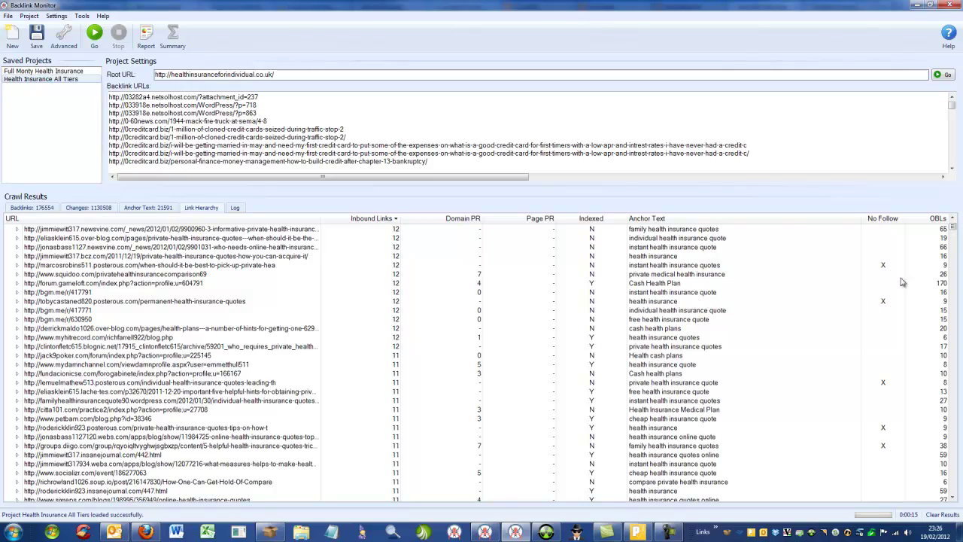
drag(952, 235, 950, 280)
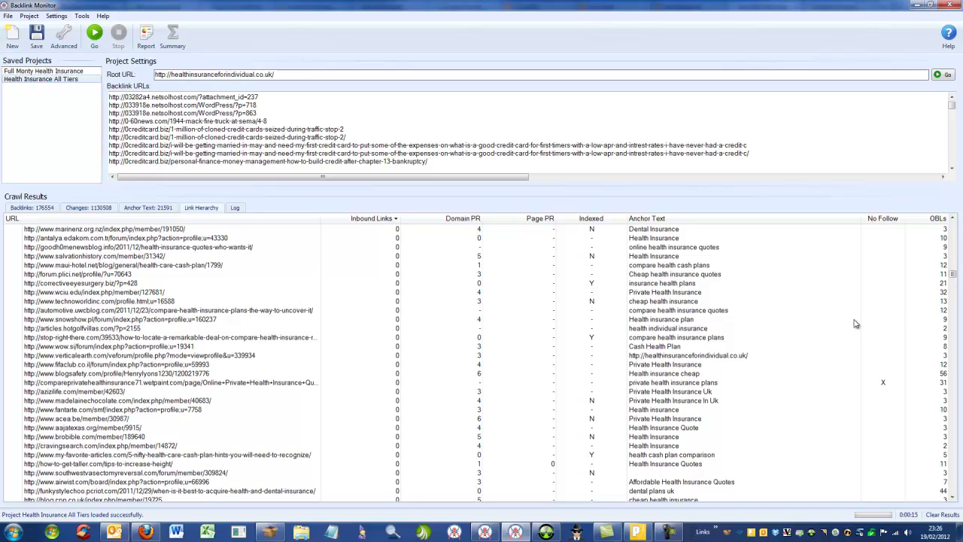
mouse_move(952, 277)
mouse_down()
mouse_move(959, 493)
mouse_move(954, 293)
mouse_move(930, 213)
mouse_up()
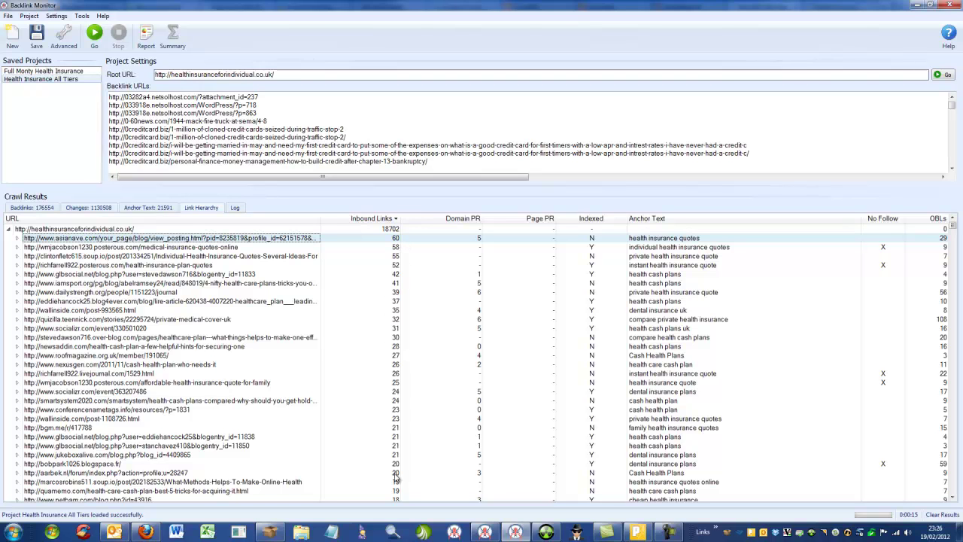
- Expand the entire link hierarchy and highlight the block of diigo.com links with the anchor text All, finishing on a single link
right_click(207, 267)
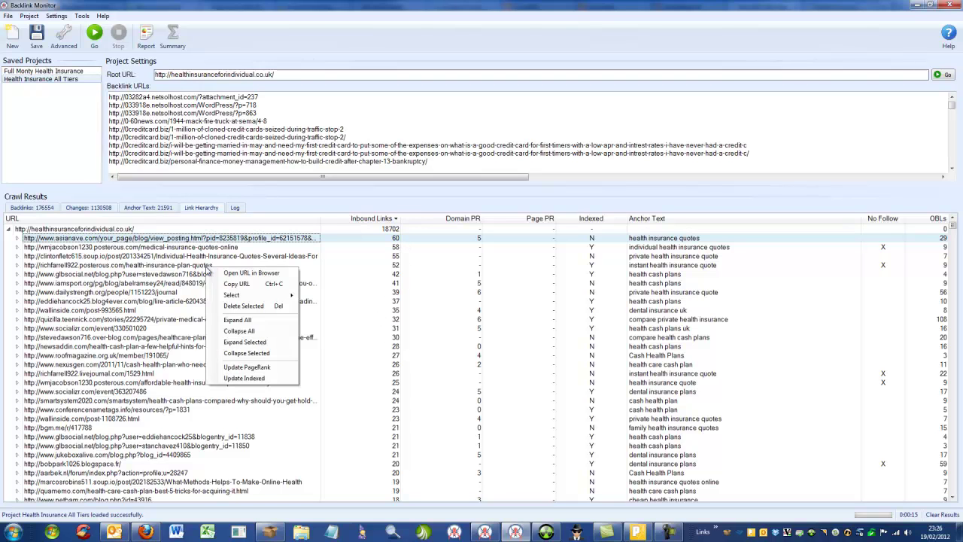
click(238, 320)
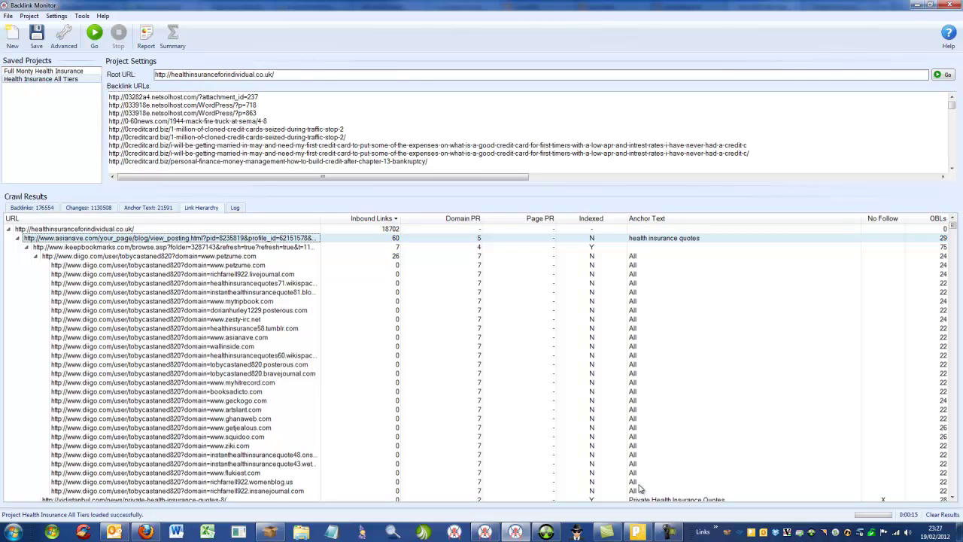
click(635, 248)
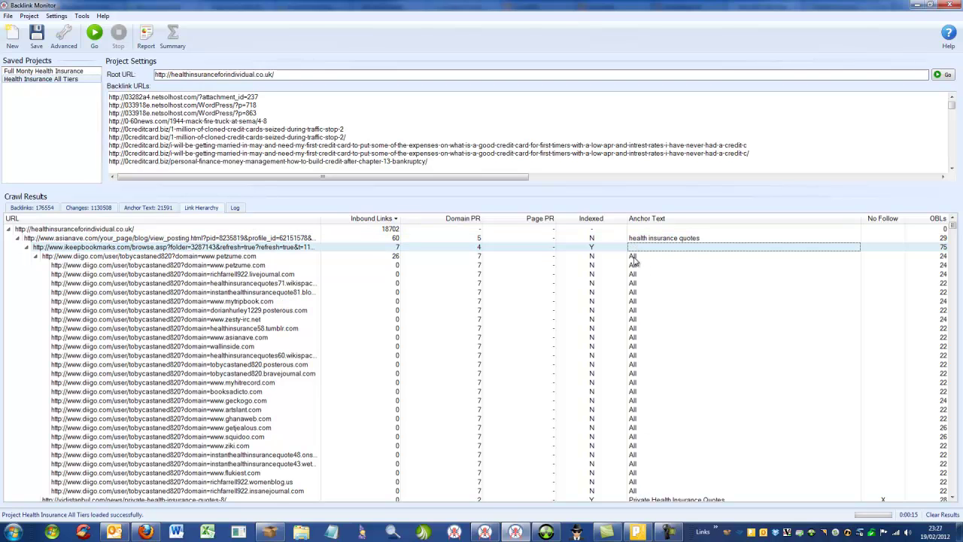
click(633, 257)
shift+click(633, 492)
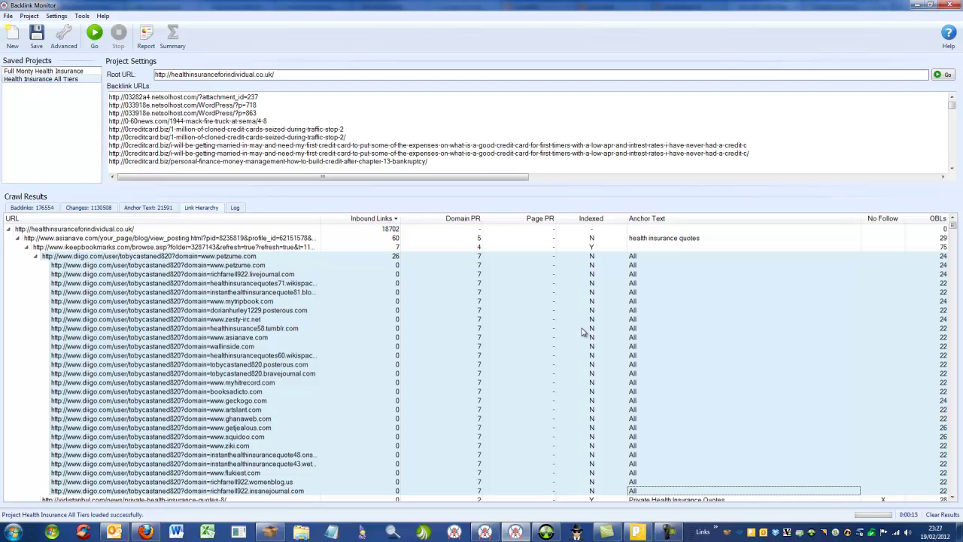
click(646, 301)
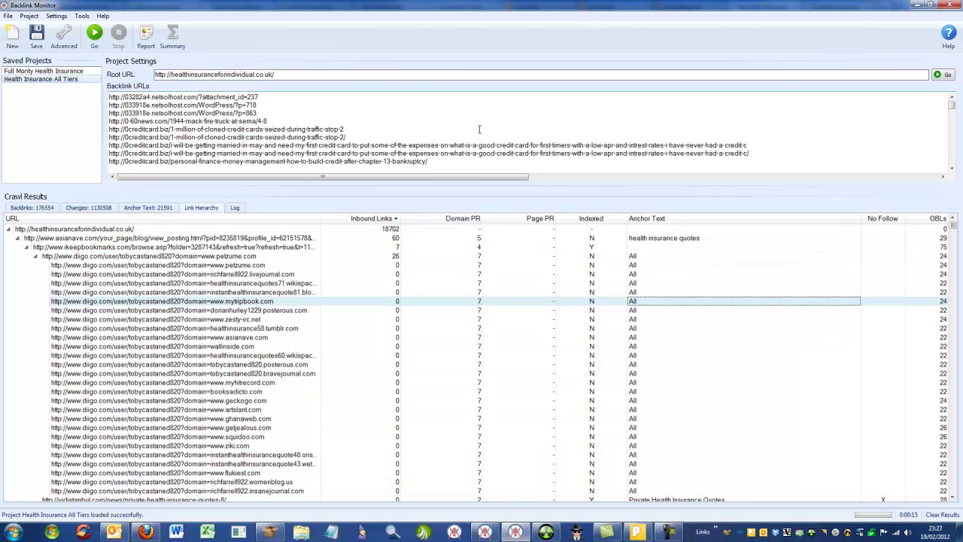
- Use the Selection Tool to select all links whose Indexed state is No only and whose anchor text matches *quote*
click(82, 16)
click(97, 50)
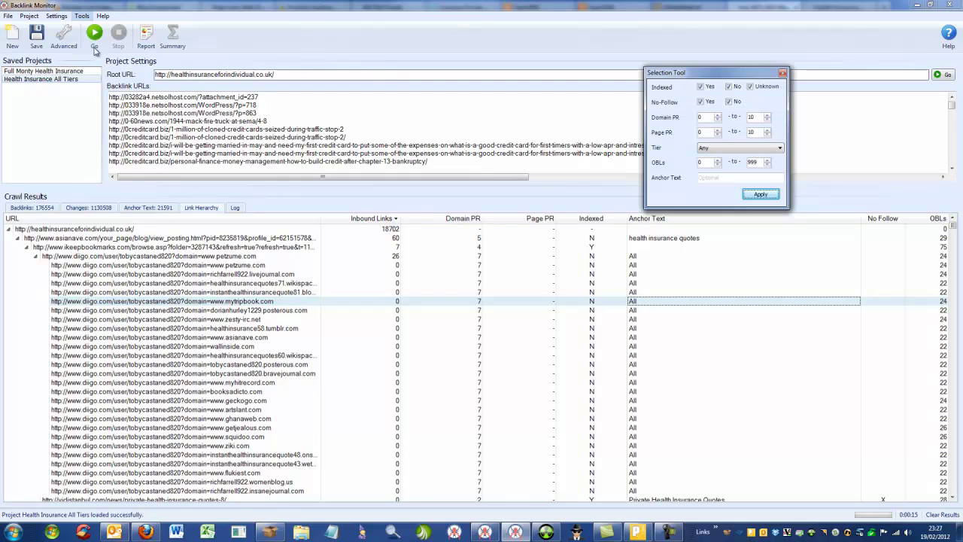
click(712, 179)
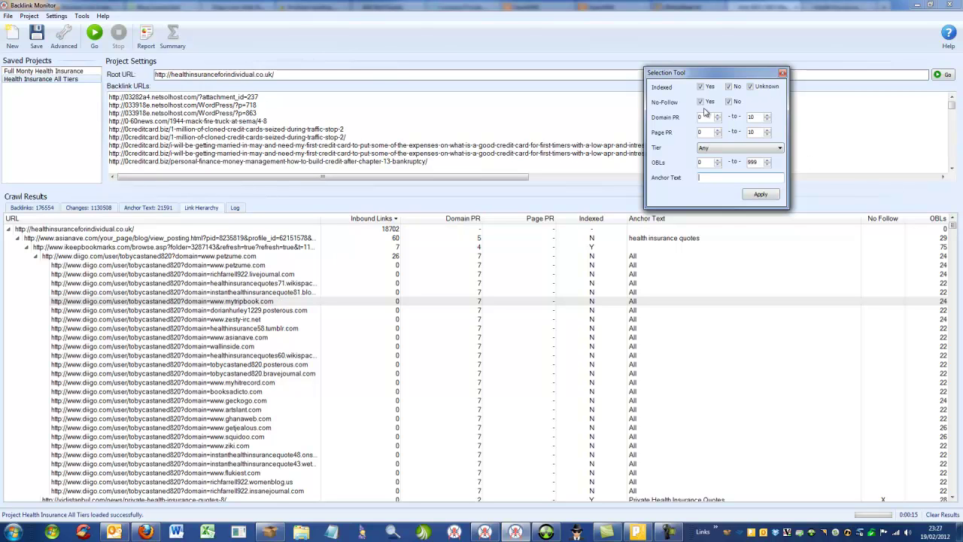
click(751, 87)
click(723, 179)
click(753, 194)
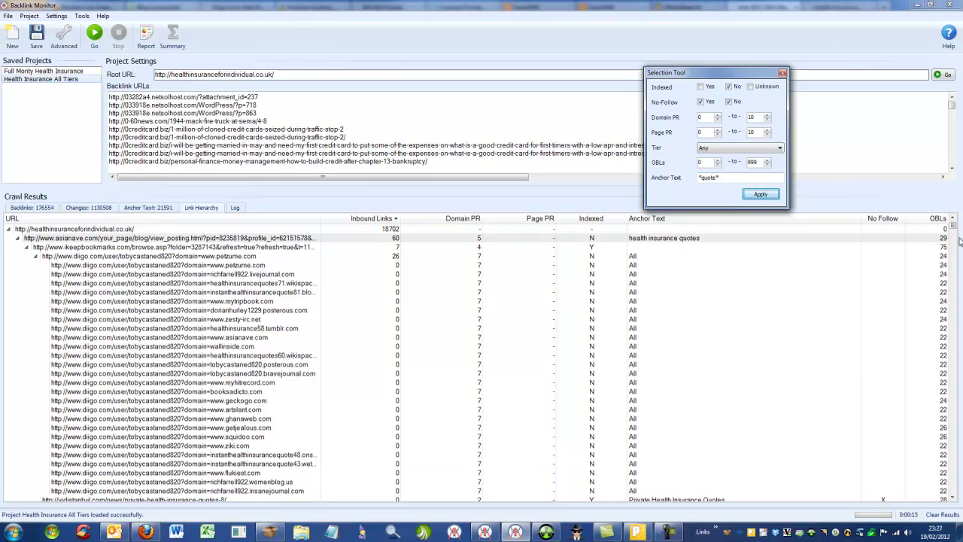
- Look through the hierarchy and examine the anchor texts and indexed states of the links selected by the quote filter
drag(953, 227, 953, 244)
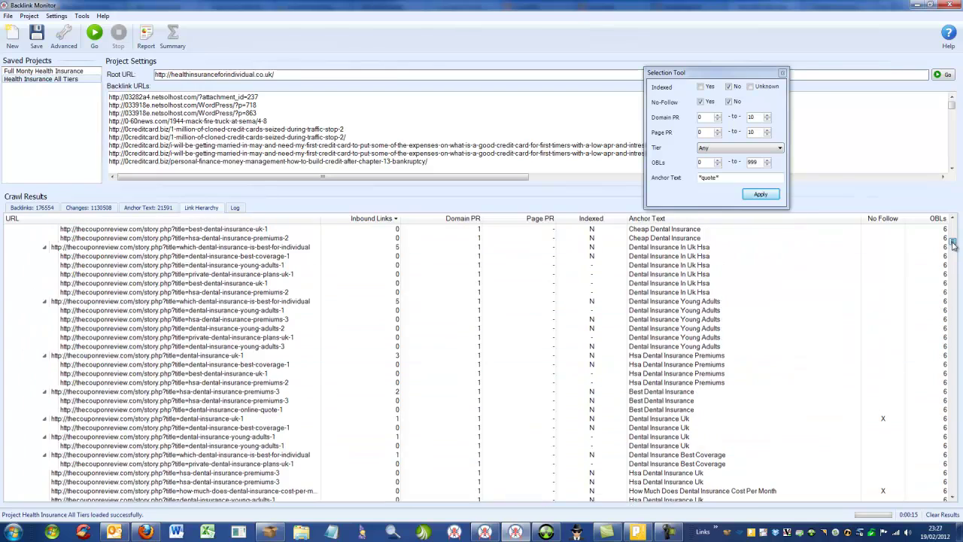
scroll(734, 287, down, 8)
scroll(734, 293, down, 7)
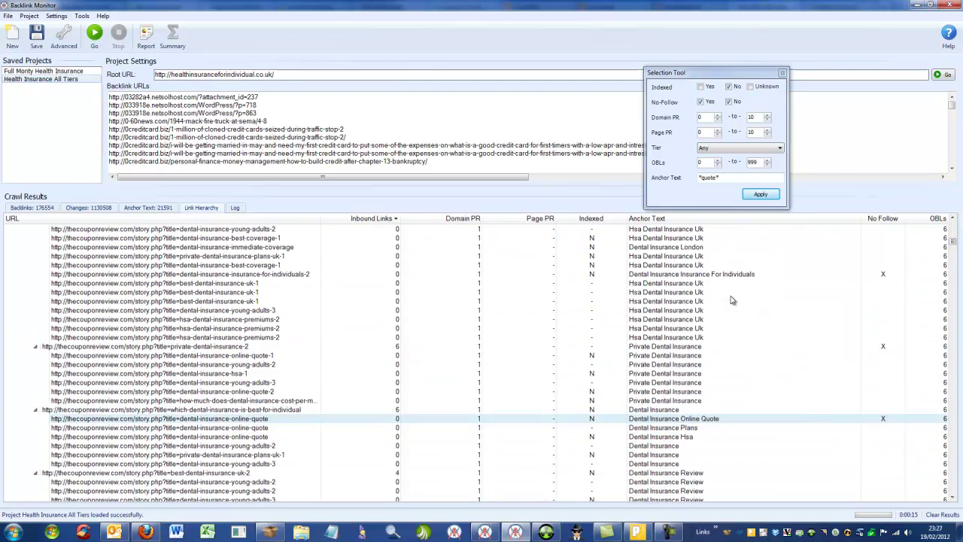
scroll(684, 319, down, 9)
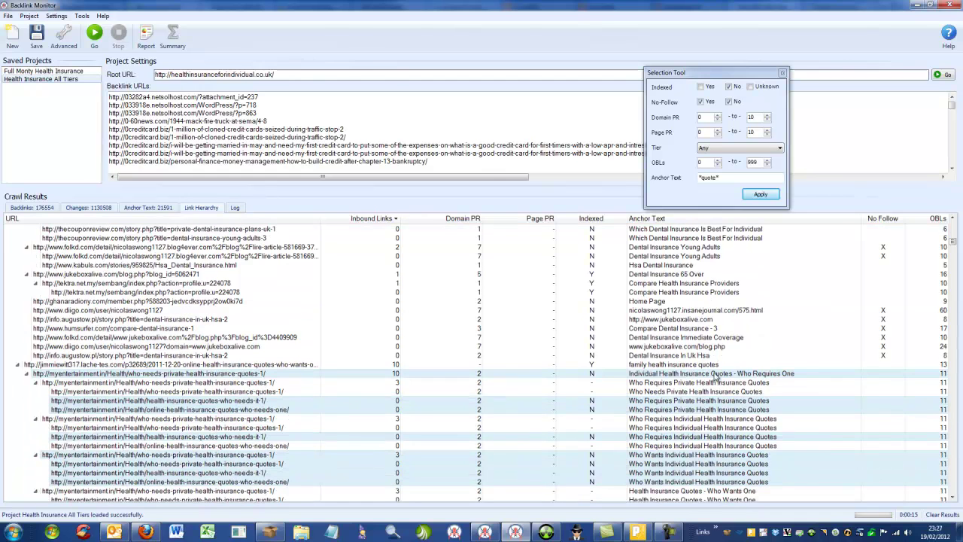
scroll(717, 408, down, 2)
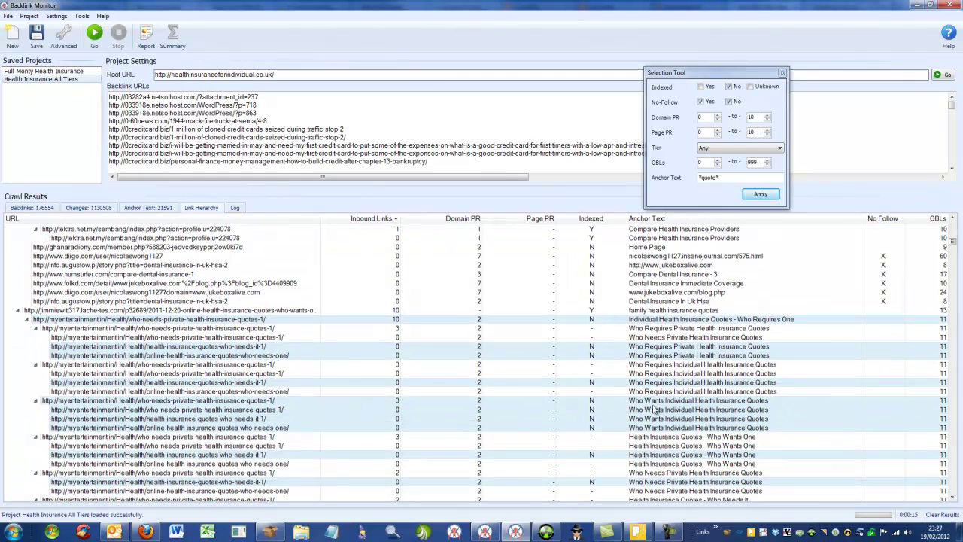
scroll(677, 410, down, 2)
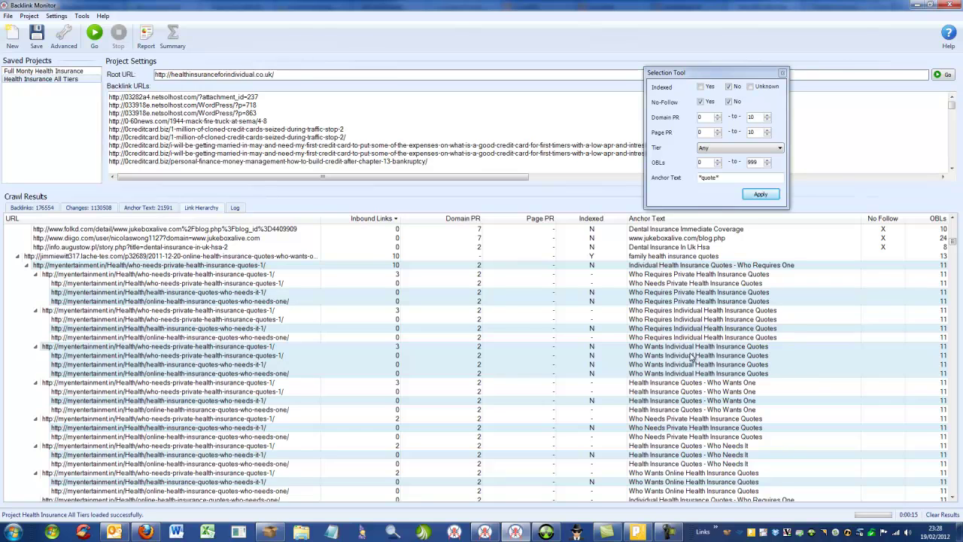
scroll(715, 354, down, 3)
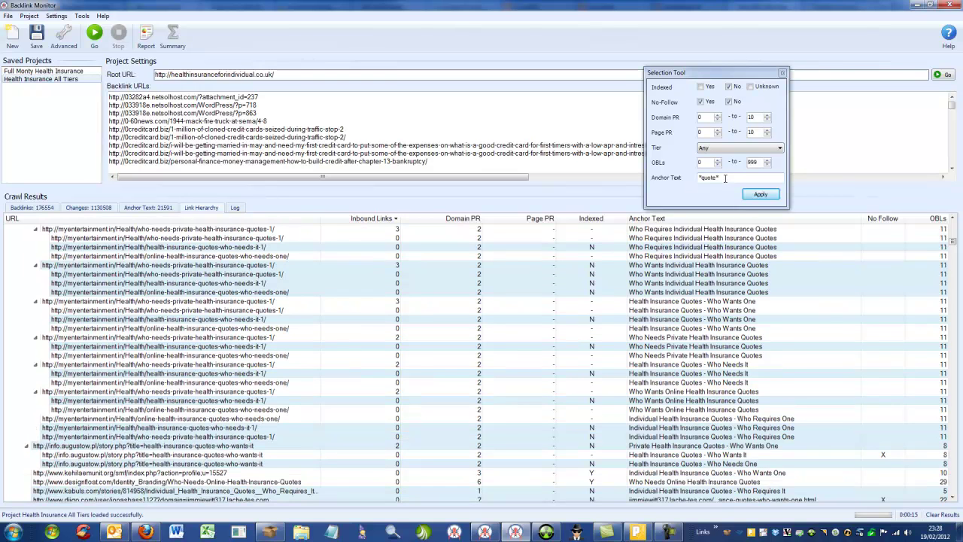
scroll(722, 357, down, 9)
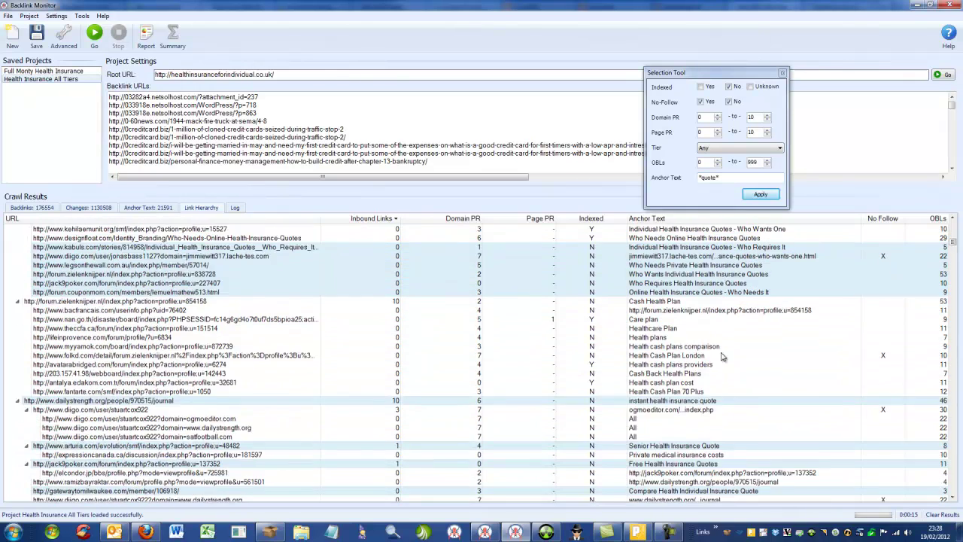
- Change the Selection Tool's anchor text filter to "health plans" and apply it to the hierarchy
click(652, 338)
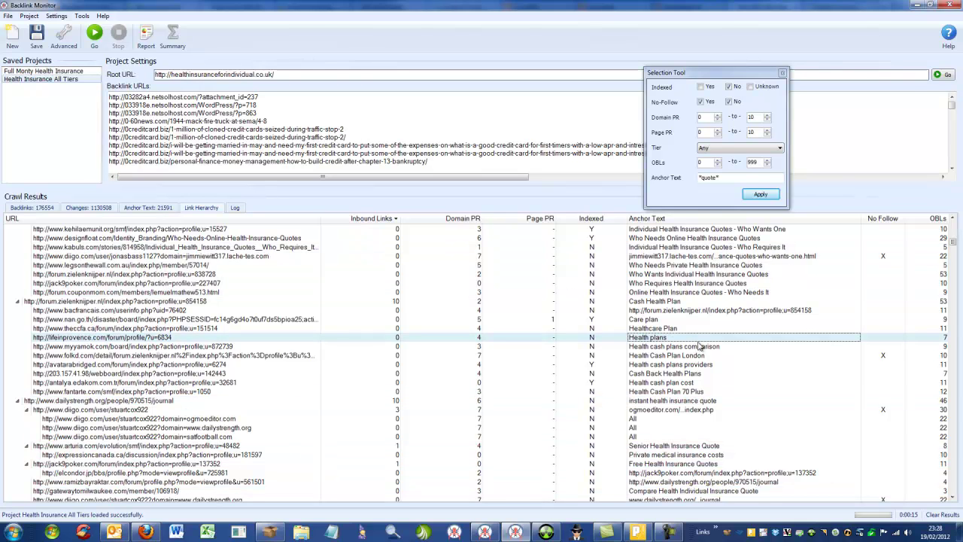
click(729, 189)
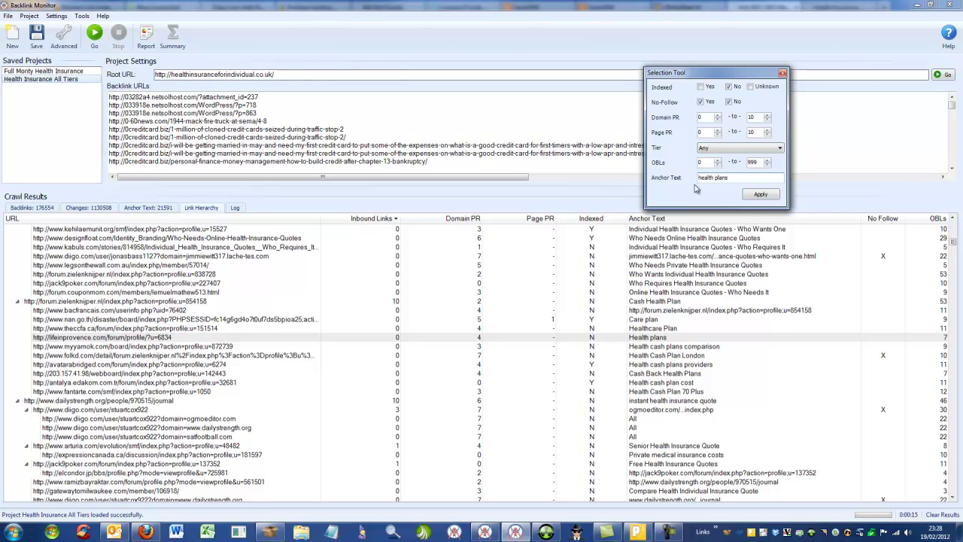
click(760, 195)
- Examine the anchor texts and indexed states of the first-tier links near the end of the hierarchy
drag(954, 244, 942, 500)
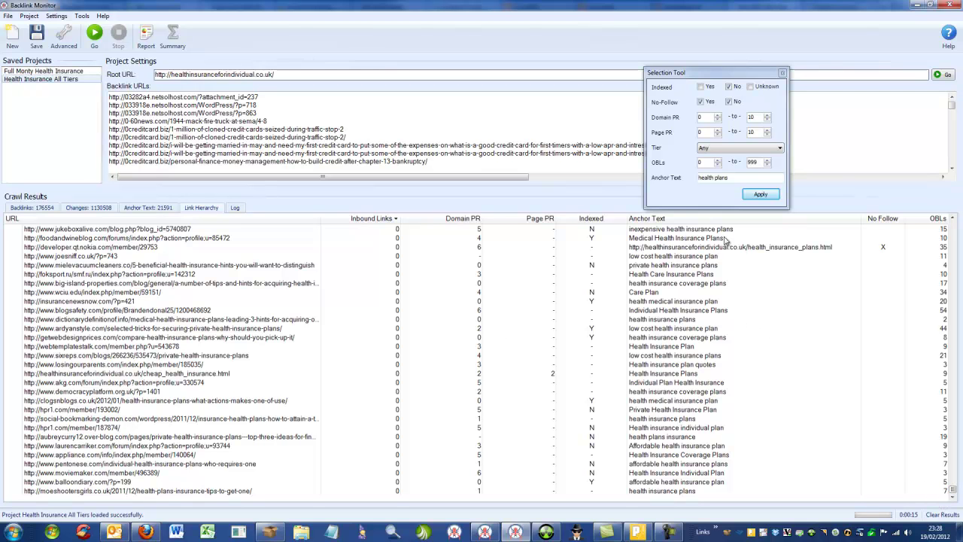
click(656, 293)
scroll(656, 293, up, 10)
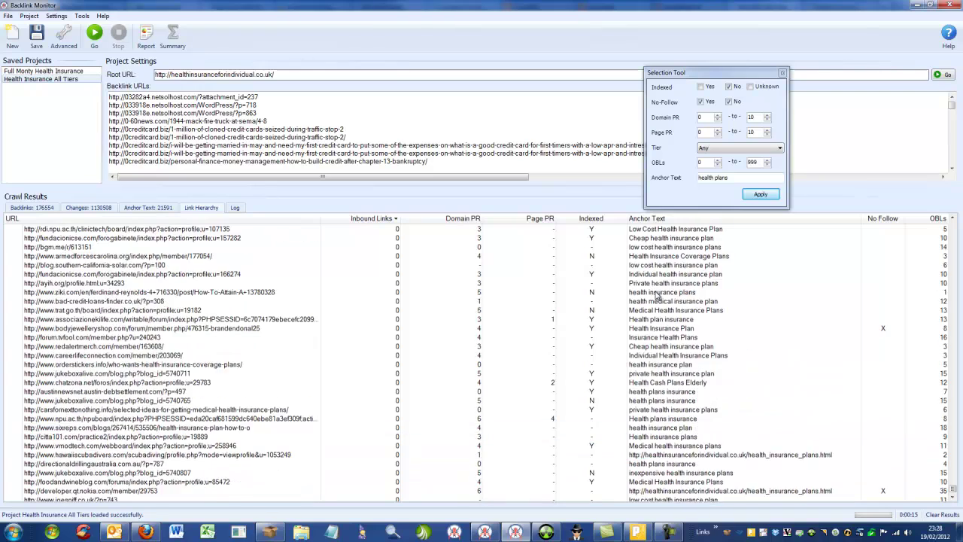
click(600, 239)
click(600, 247)
click(605, 265)
scroll(602, 254, up, 2)
scroll(620, 279, up, 7)
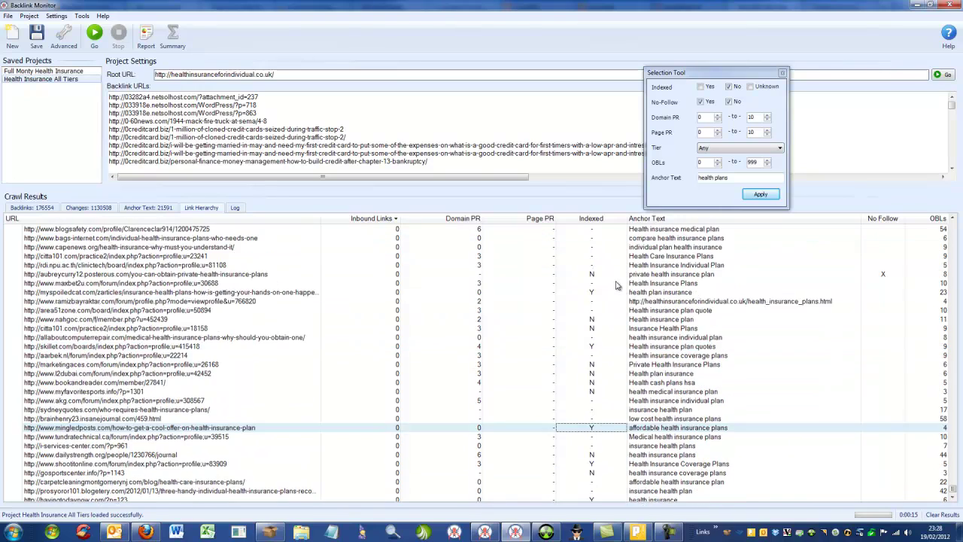
- Clear the anchor text filter, restrict Indexed to Unknown only and apply the selection
click(737, 88)
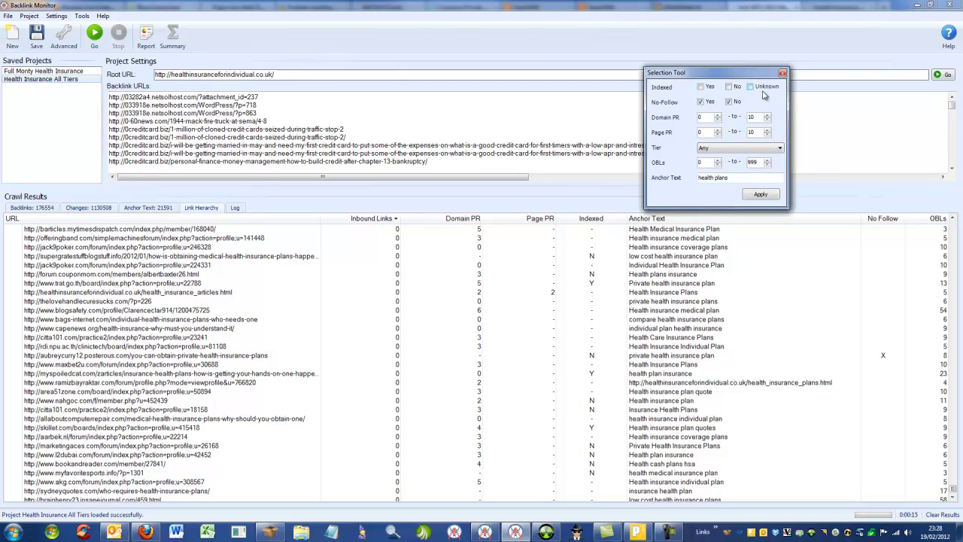
click(758, 90)
drag(732, 178, 632, 192)
key(Delete)
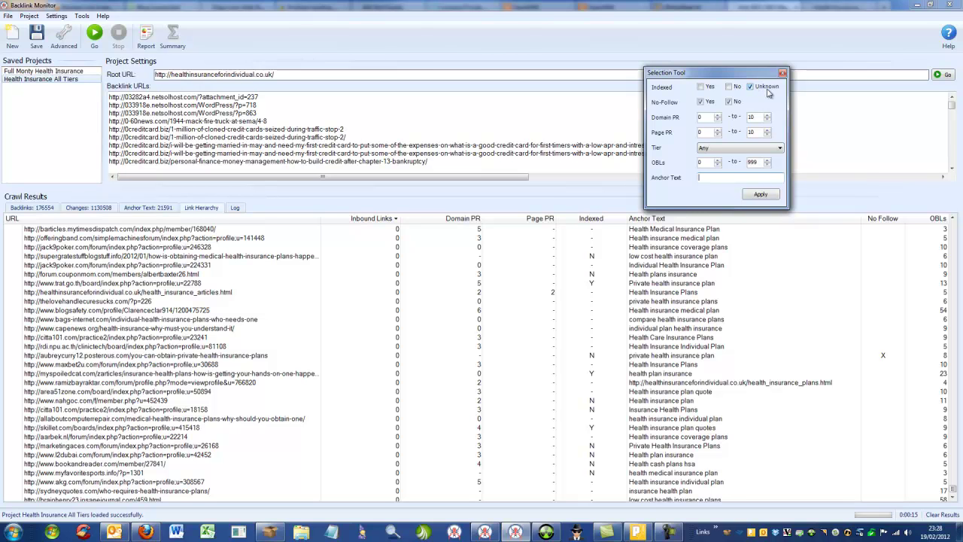
click(760, 194)
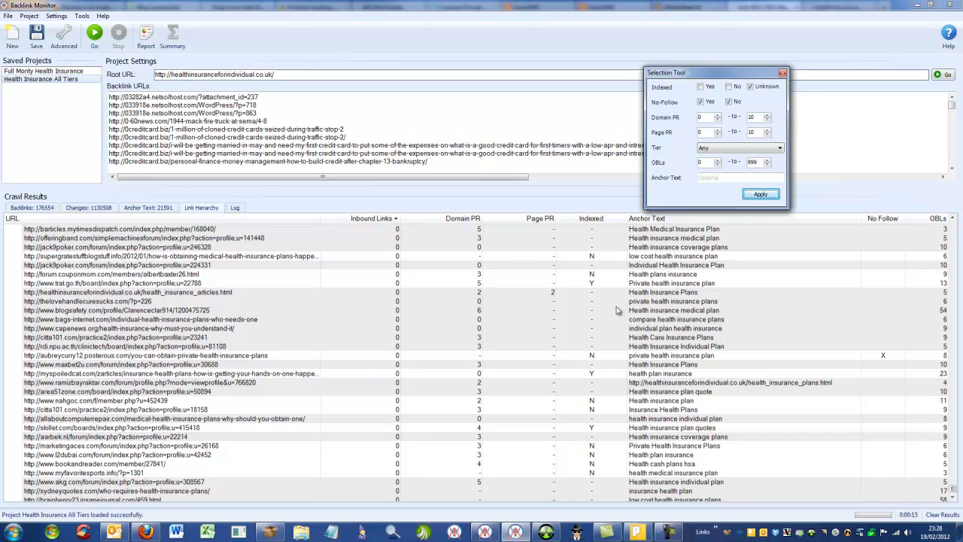
- Open the proxy server settings, view the filtered proxies in Proxy Goblin and return to Backlink Monitor
click(55, 16)
click(79, 62)
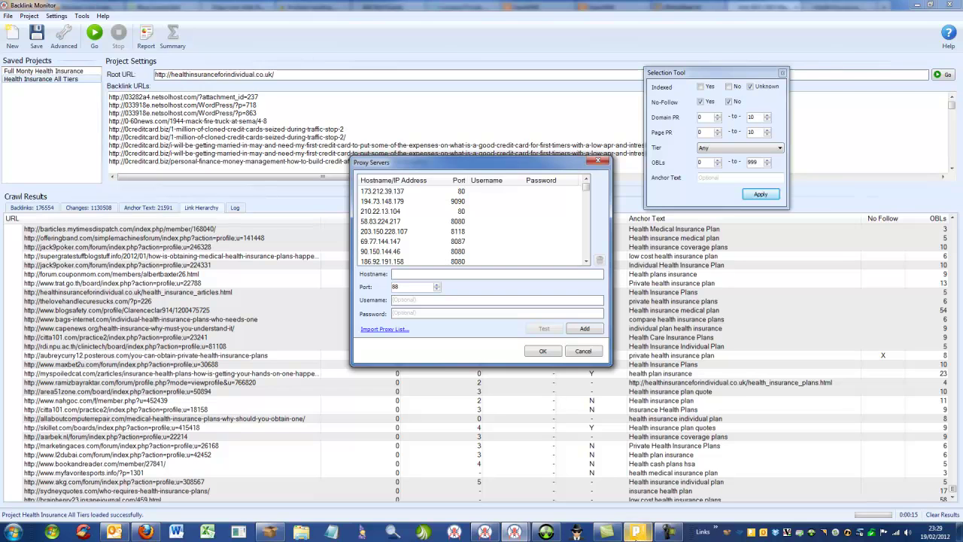
click(636, 533)
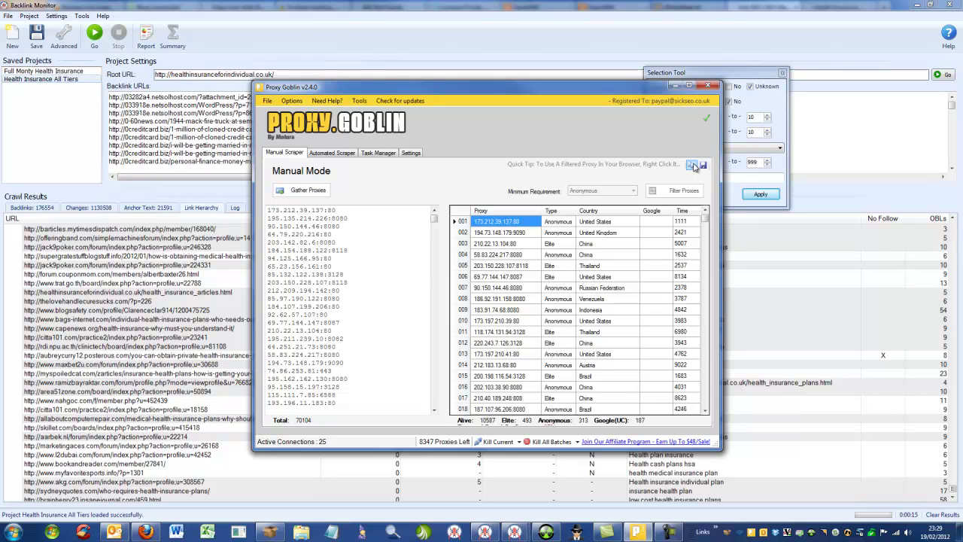
click(676, 87)
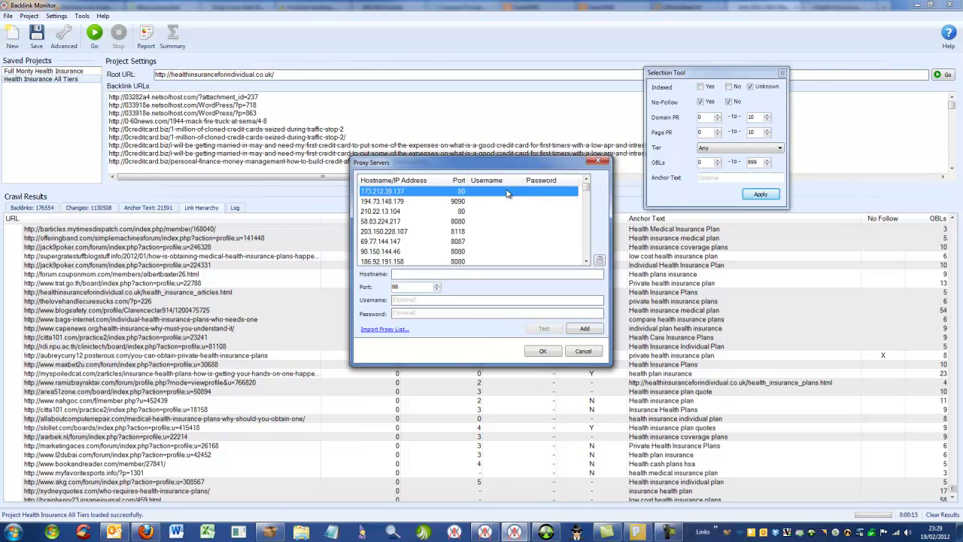
- Delete all entries from the proxy server list and save the proxy settings
drag(588, 194, 587, 260)
shift+click(568, 261)
click(600, 260)
right_click(516, 223)
click(557, 257)
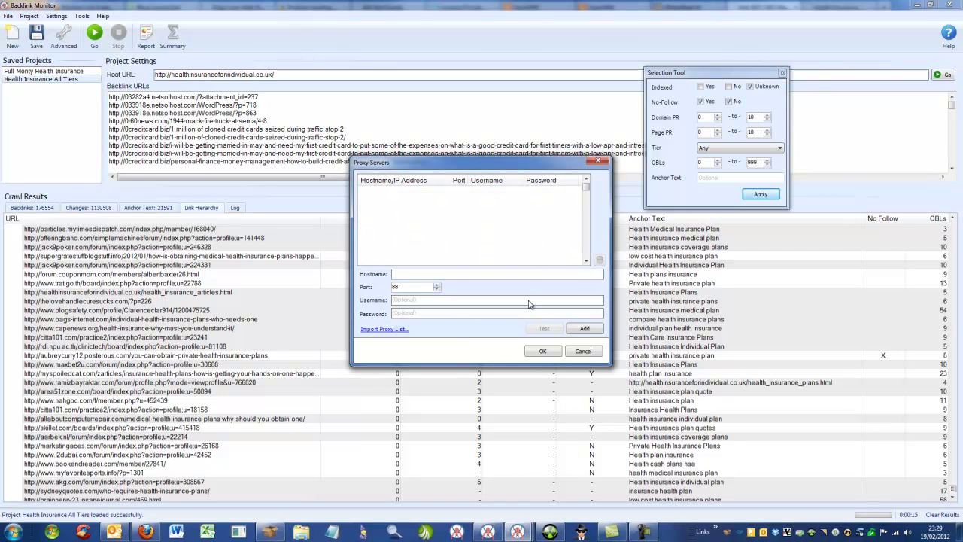
click(543, 351)
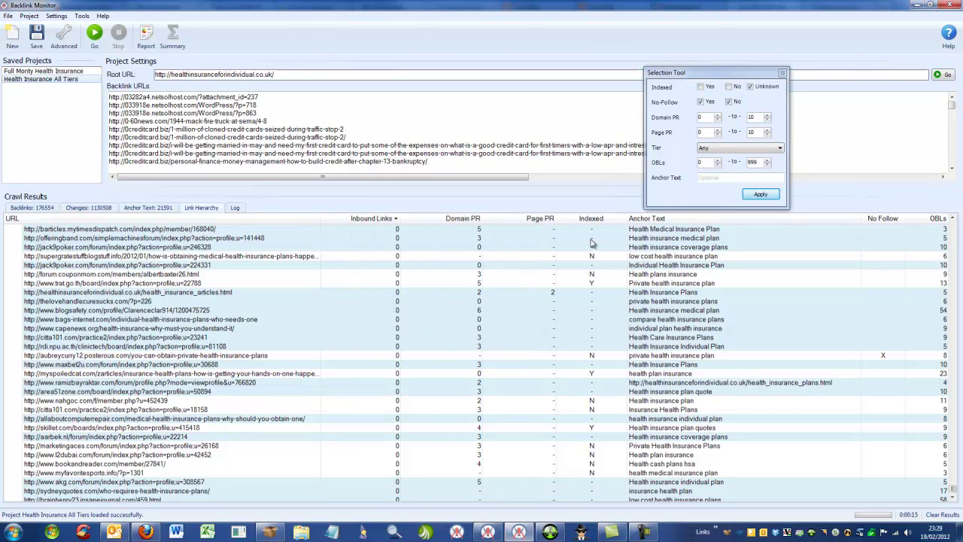
- Update the indexed status of the selected links whose state is unknown
right_click(533, 314)
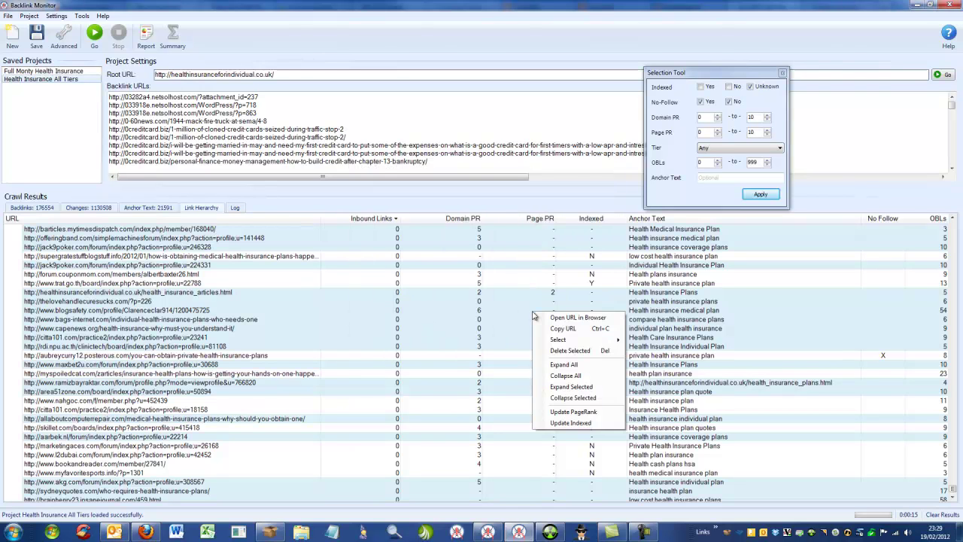
click(572, 423)
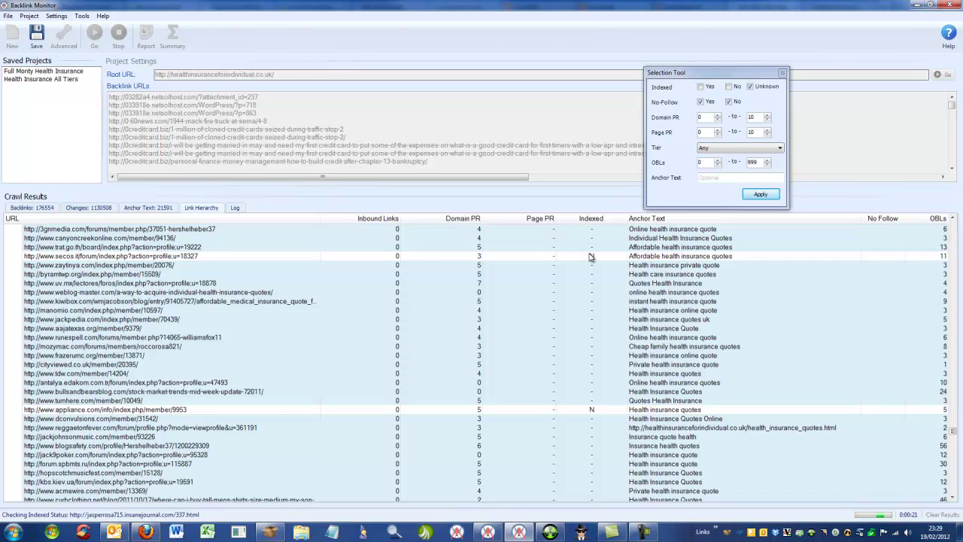
click(591, 257)
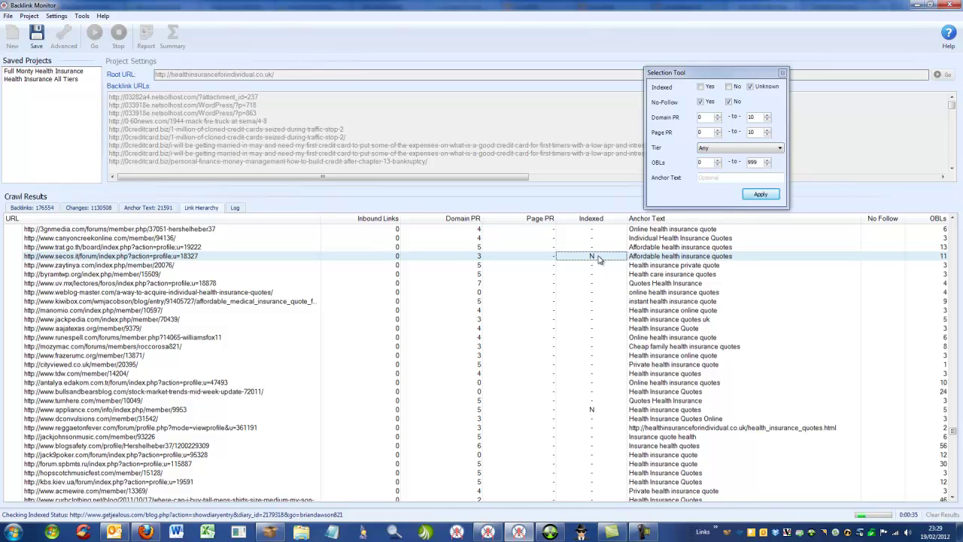
- Restrict Indexed to No only, apply the selection and update the indexed status of the selected links
click(750, 86)
click(729, 87)
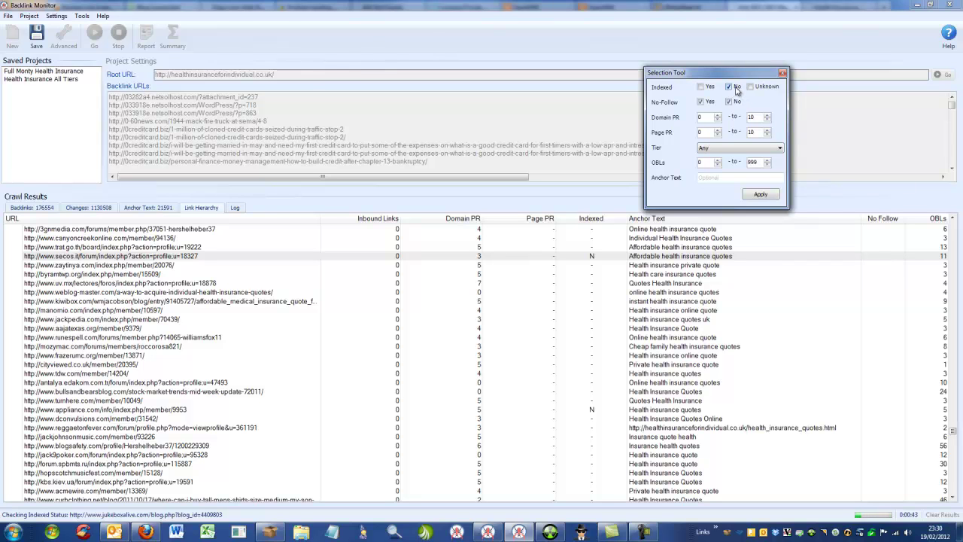
click(761, 194)
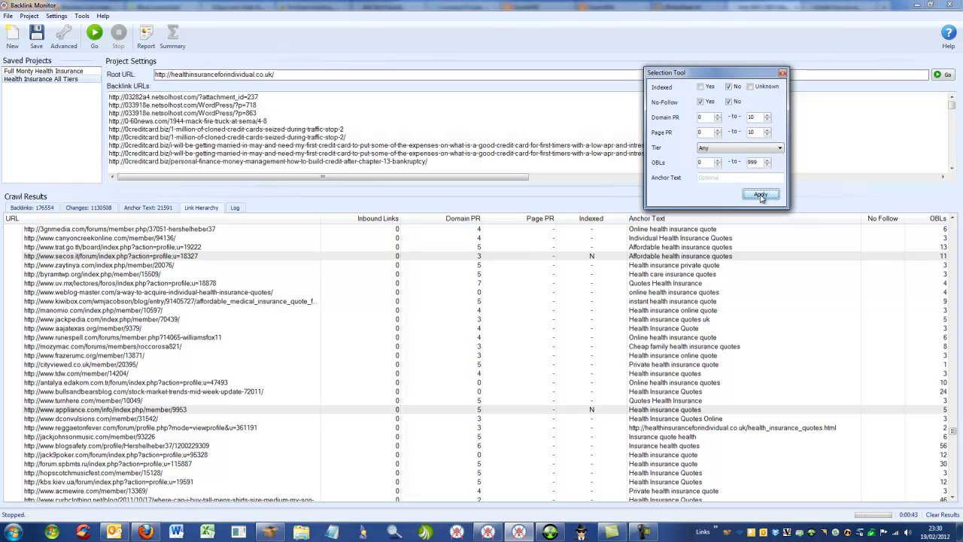
right_click(615, 259)
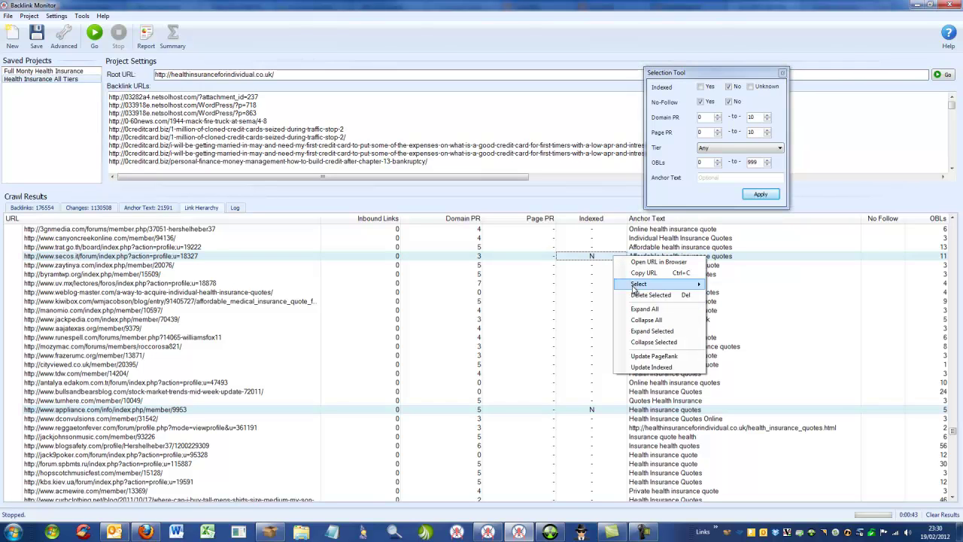
click(652, 367)
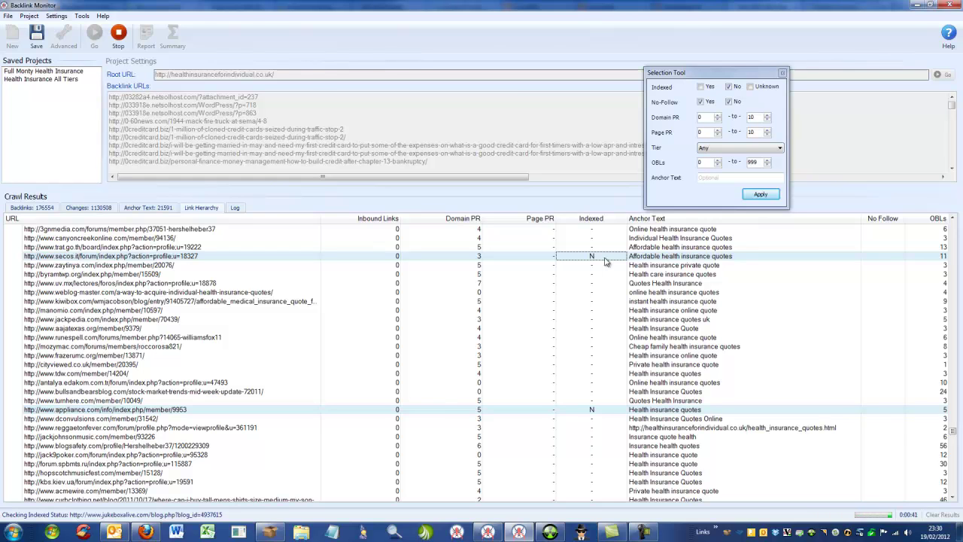
right_click(603, 259)
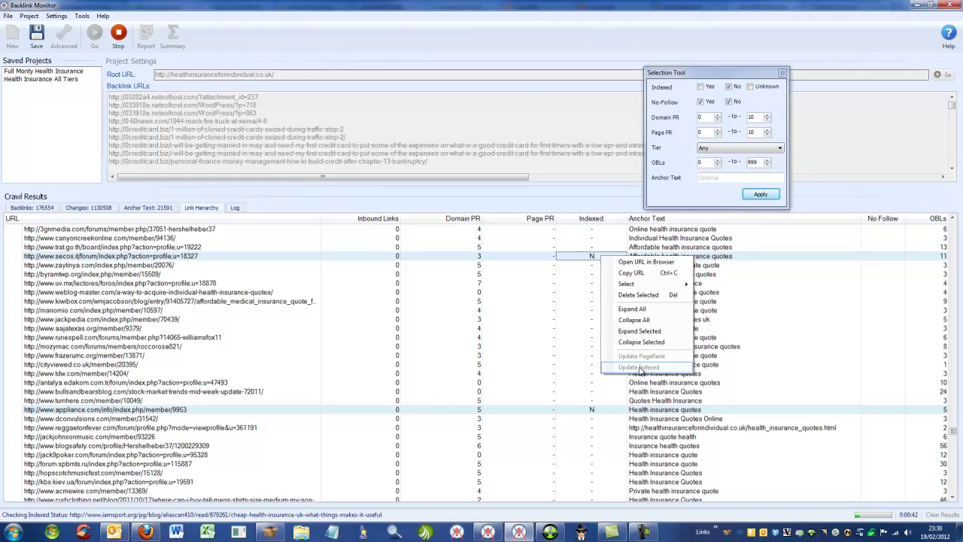
click(565, 197)
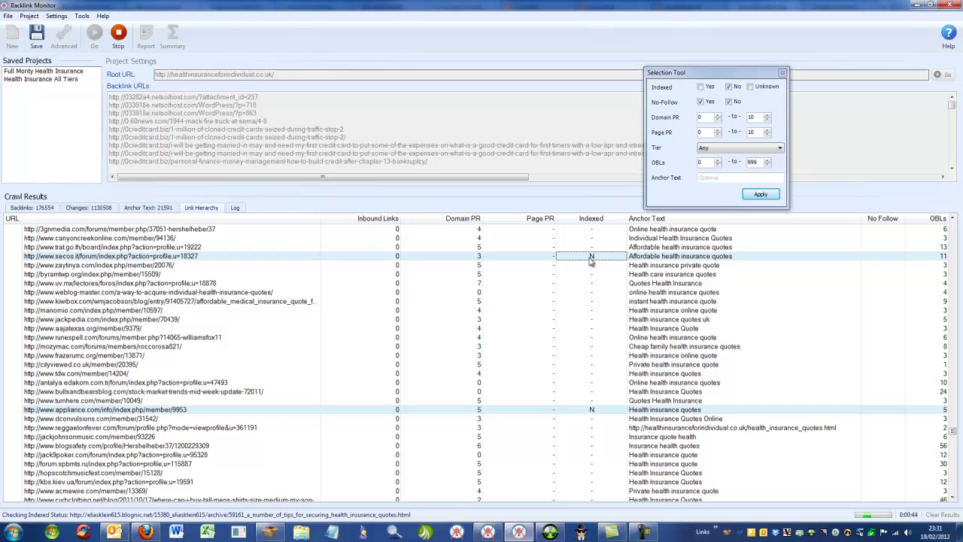
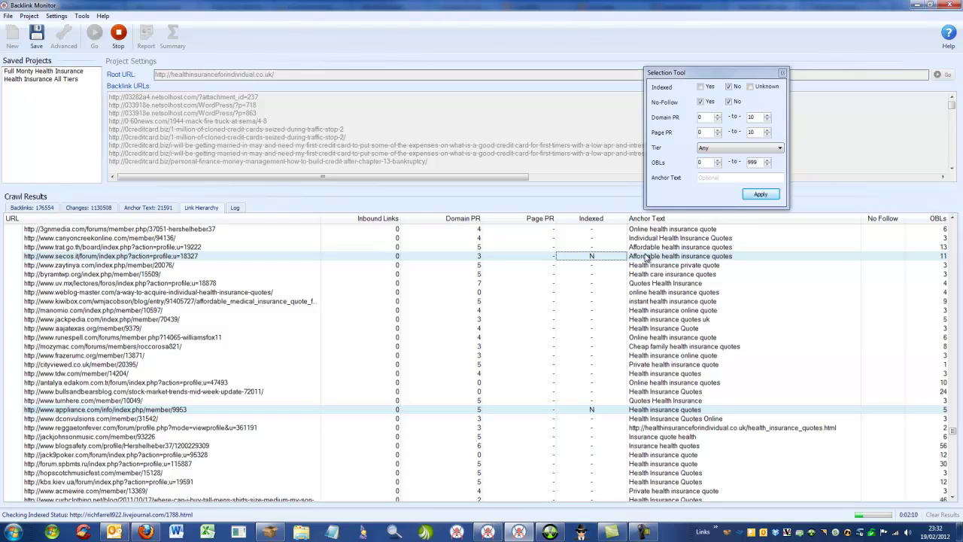
- Collapse the whole link hierarchy and expand only the dental_insurance_plans.html page
drag(954, 435, 903, 231)
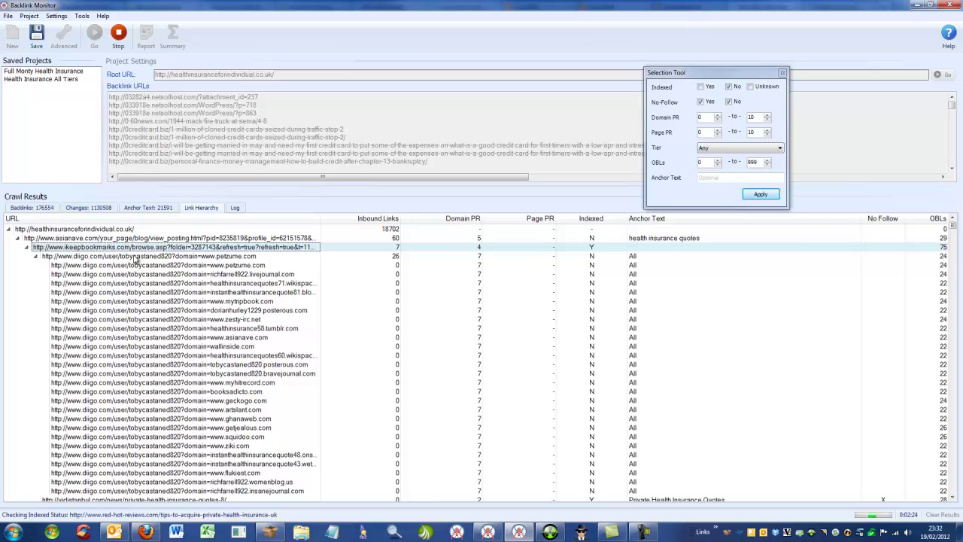
right_click(133, 253)
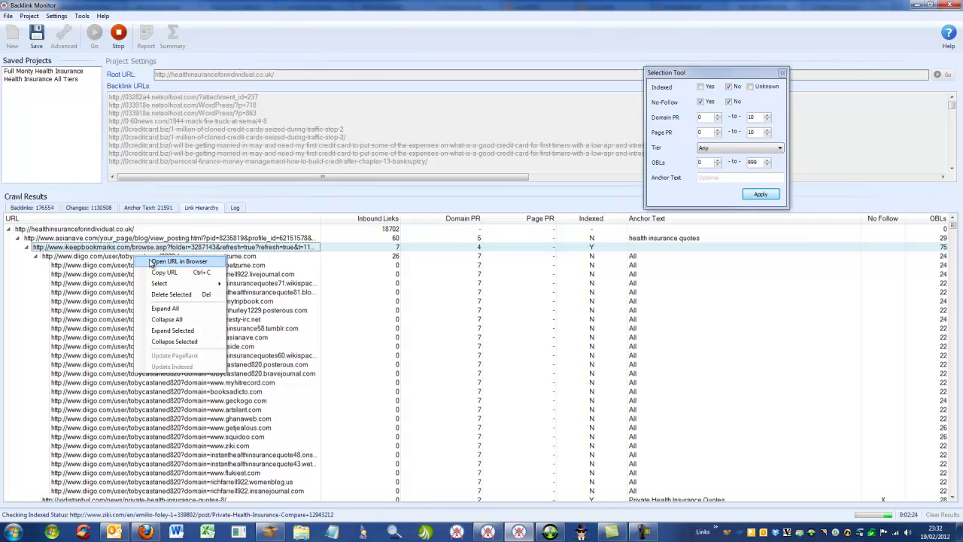
click(173, 320)
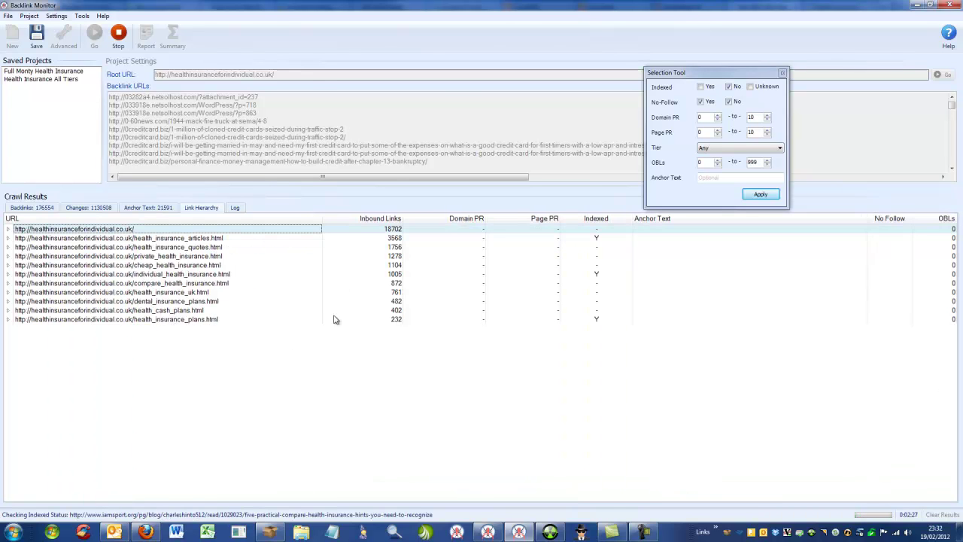
click(167, 302)
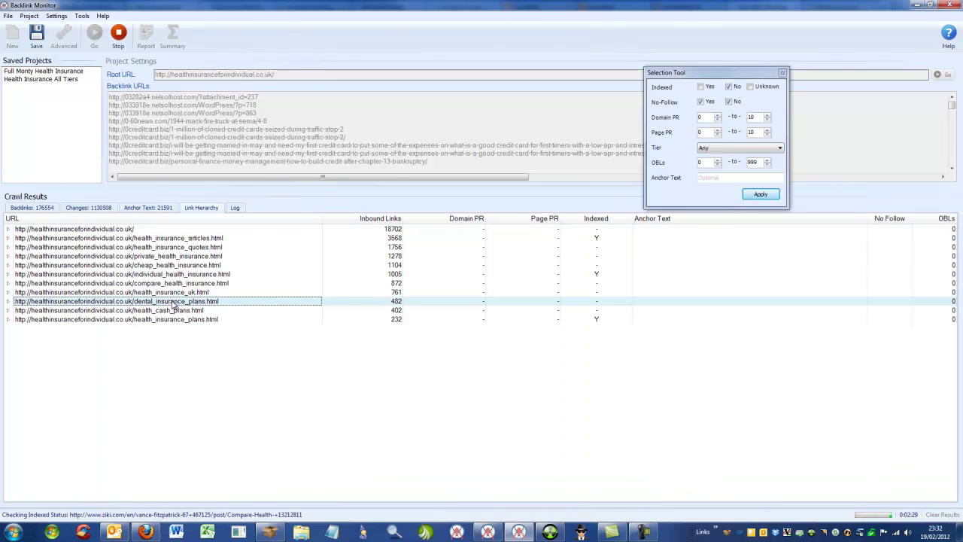
click(7, 302)
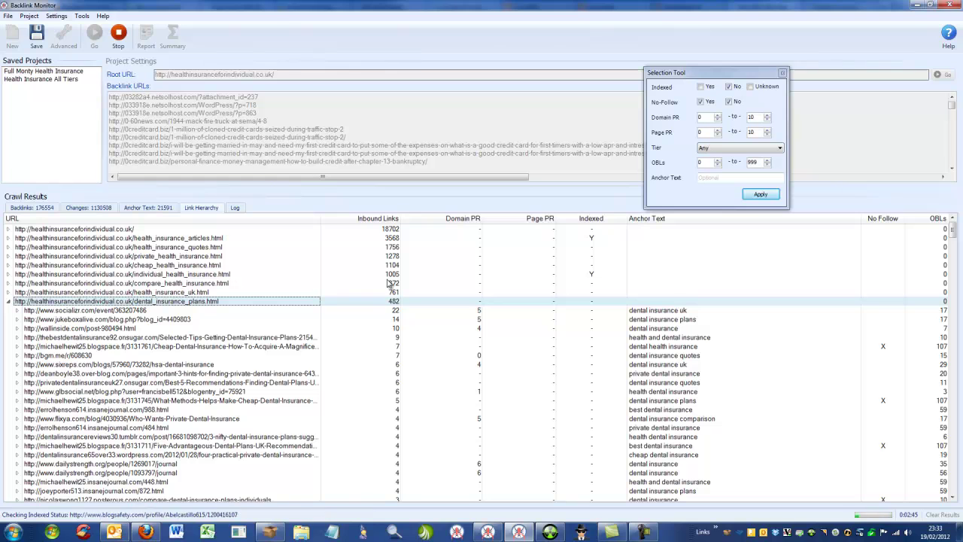
- Select the links with anchor text "dental insurance uk" whose Indexed state is No or Unknown
click(663, 312)
scroll(660, 411, down, 1)
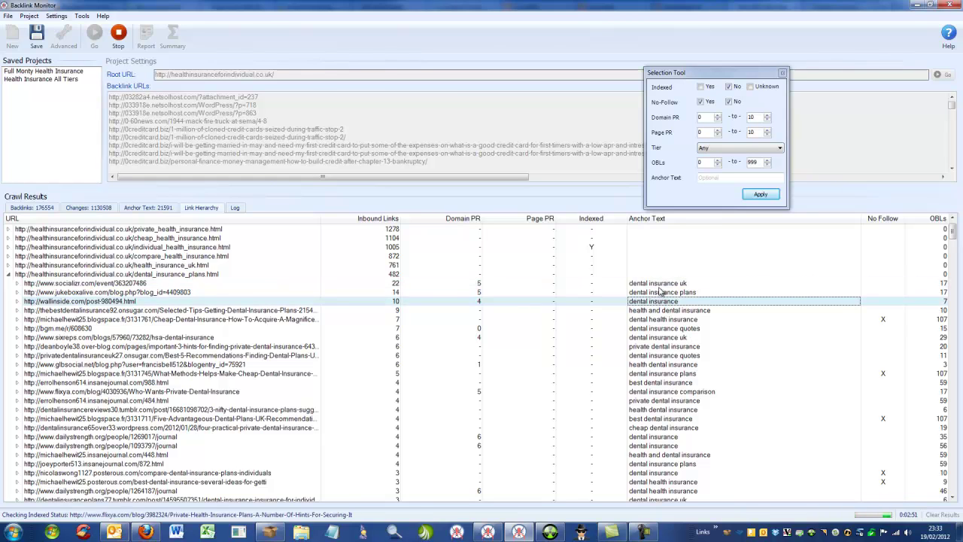
click(721, 178)
text(dental insurance uk)
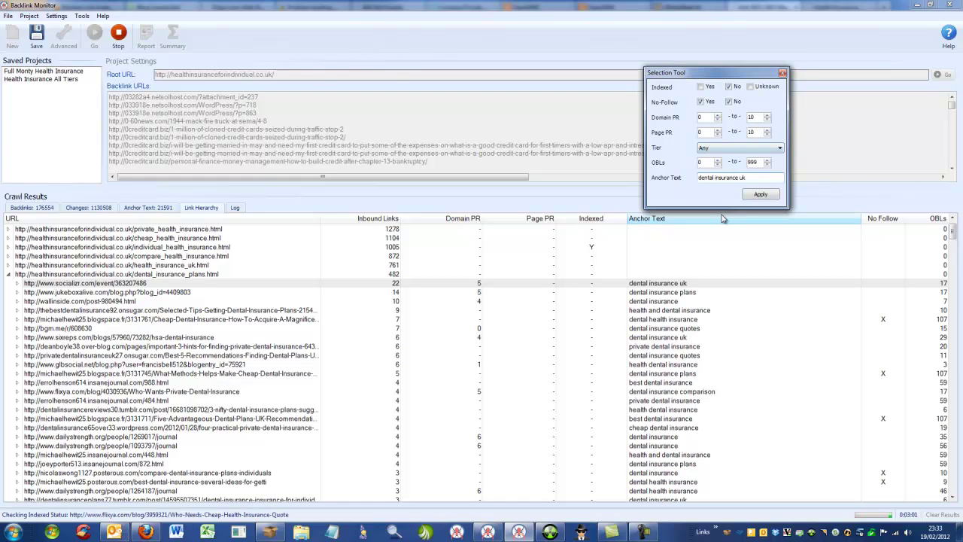
click(751, 86)
click(760, 194)
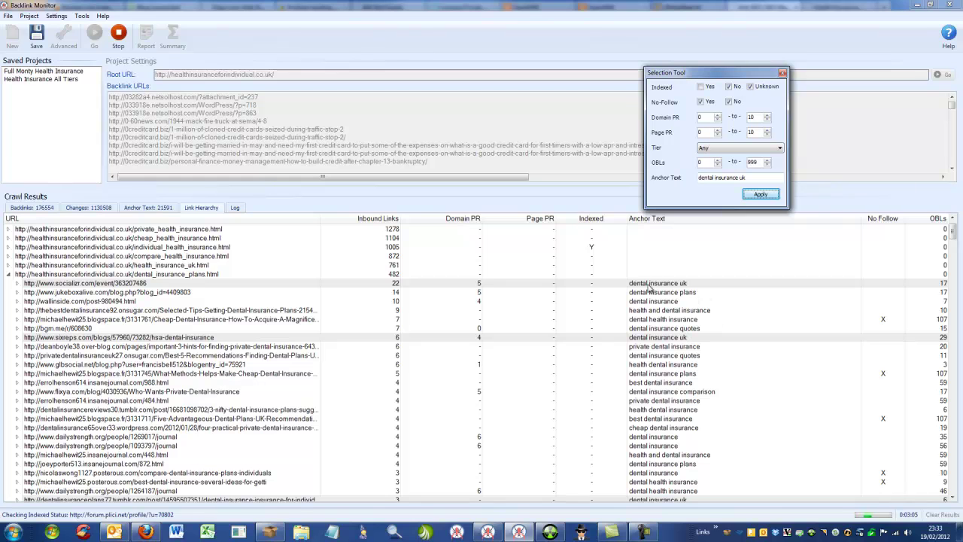
- Copy the URLs of the selected "dental insurance uk" links and paste them into a new Notepad document
right_click(682, 340)
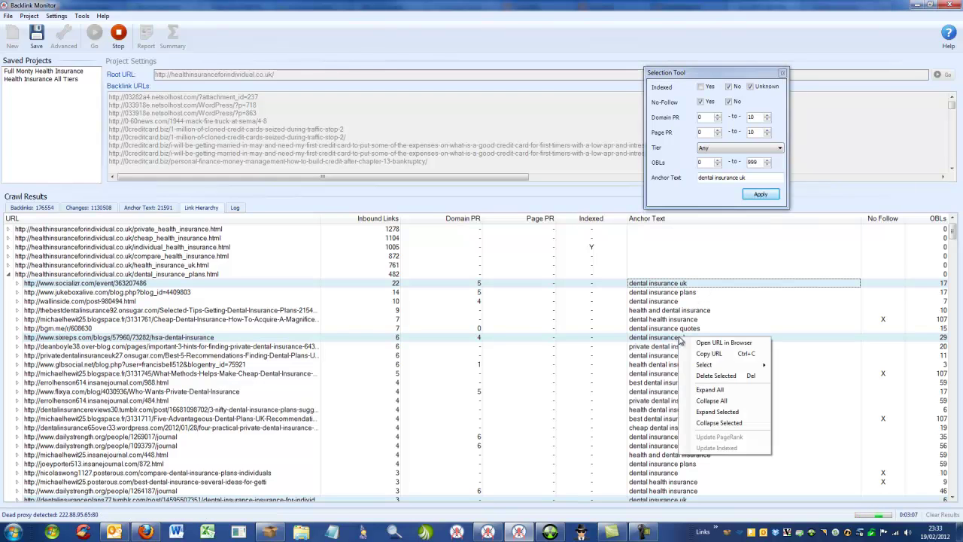
click(709, 350)
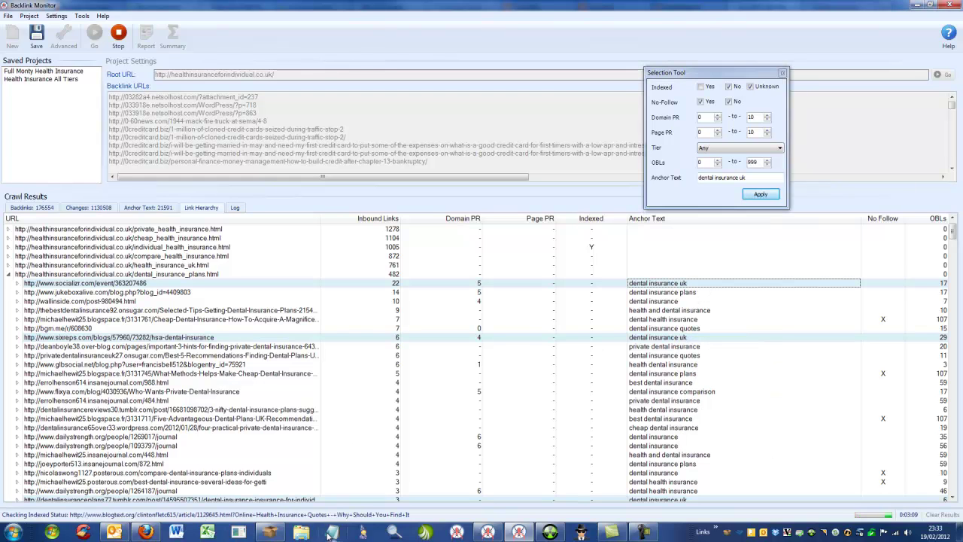
click(331, 532)
right_click(563, 36)
right_click(710, 148)
click(728, 191)
mouse_move(879, 347)
mouse_down()
mouse_move(876, 64)
mouse_move(872, 348)
mouse_up()
drag(766, 30, 434, 76)
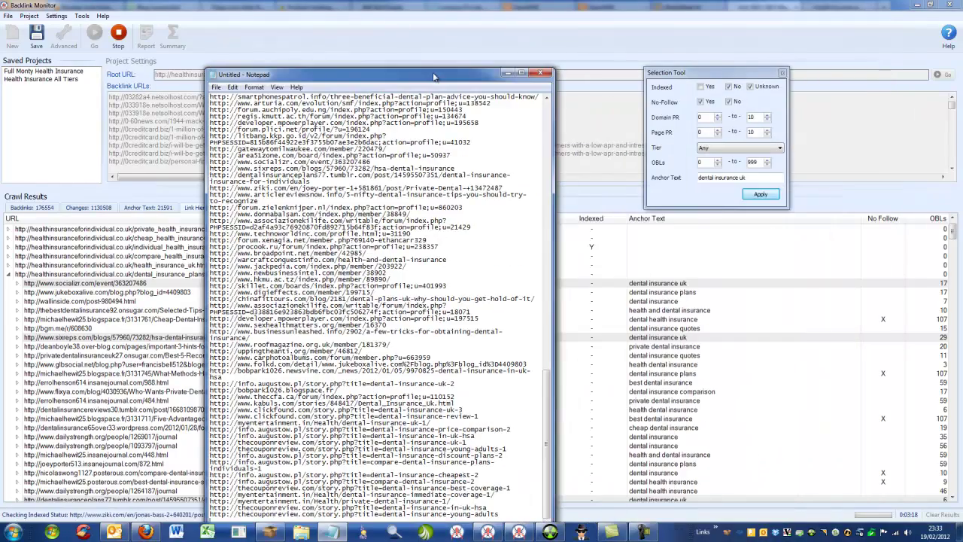
- Deselect Unknown under Indexed, and review and discard the pasted URL list in Notepad
click(760, 88)
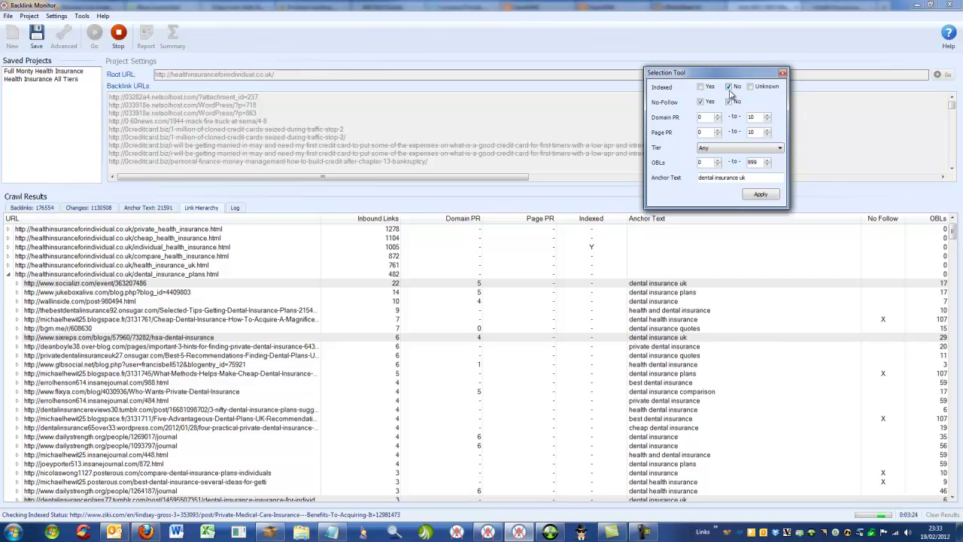
click(331, 532)
drag(439, 79, 447, 30)
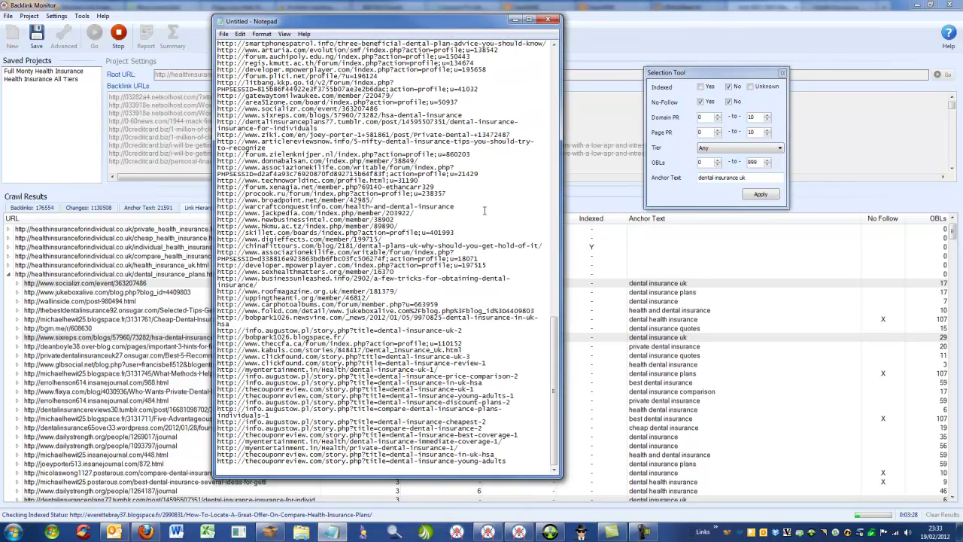
drag(558, 372, 555, 89)
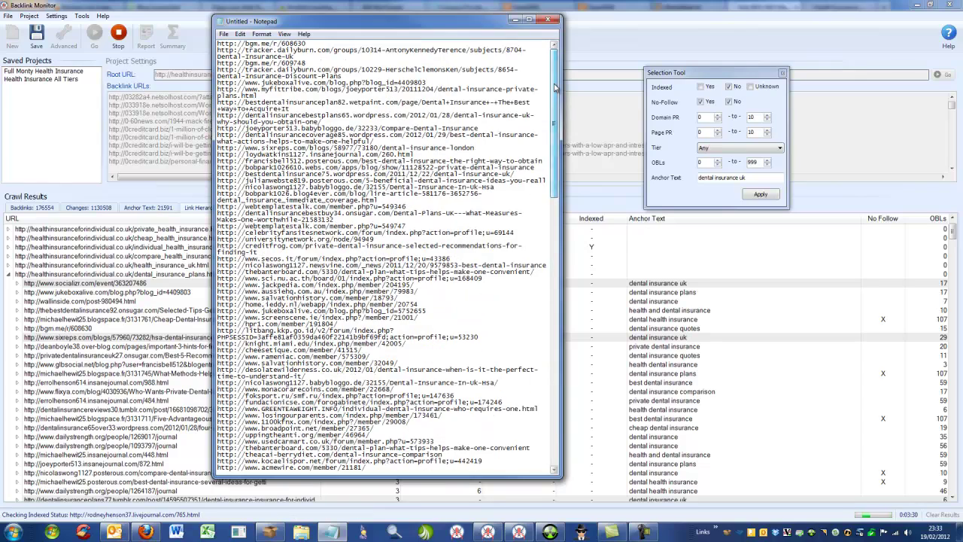
click(531, 474)
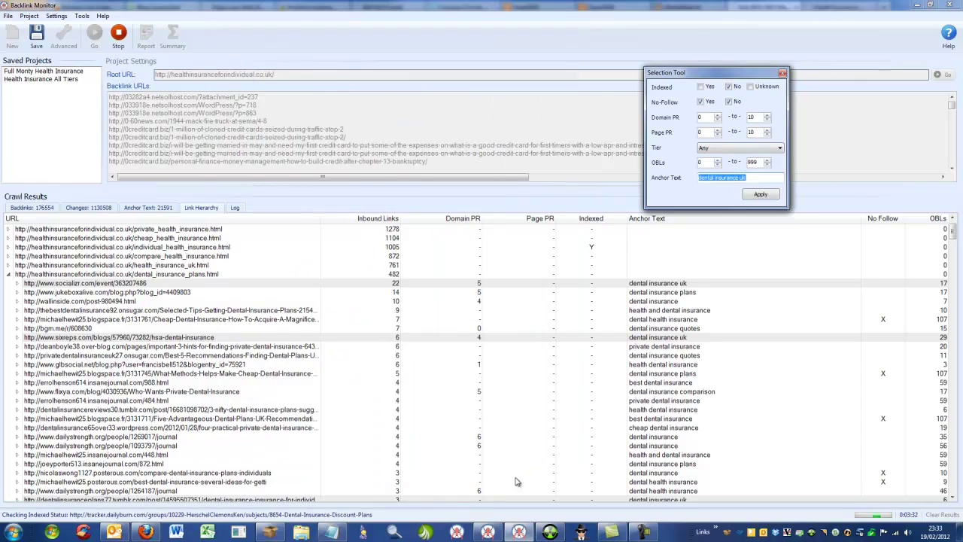
click(333, 532)
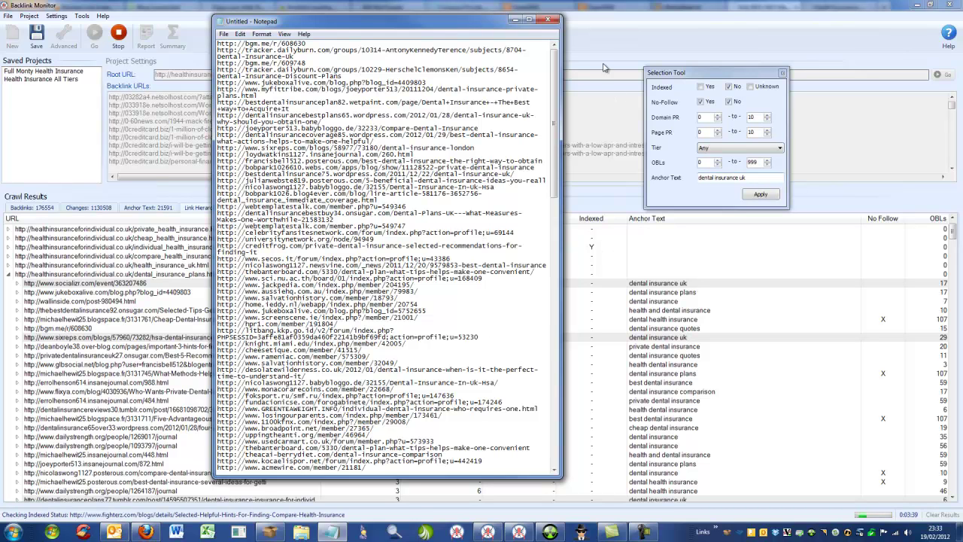
click(548, 19)
click(502, 268)
- Change the anchor text filter to "dental insurance plans" and apply the selection
click(661, 294)
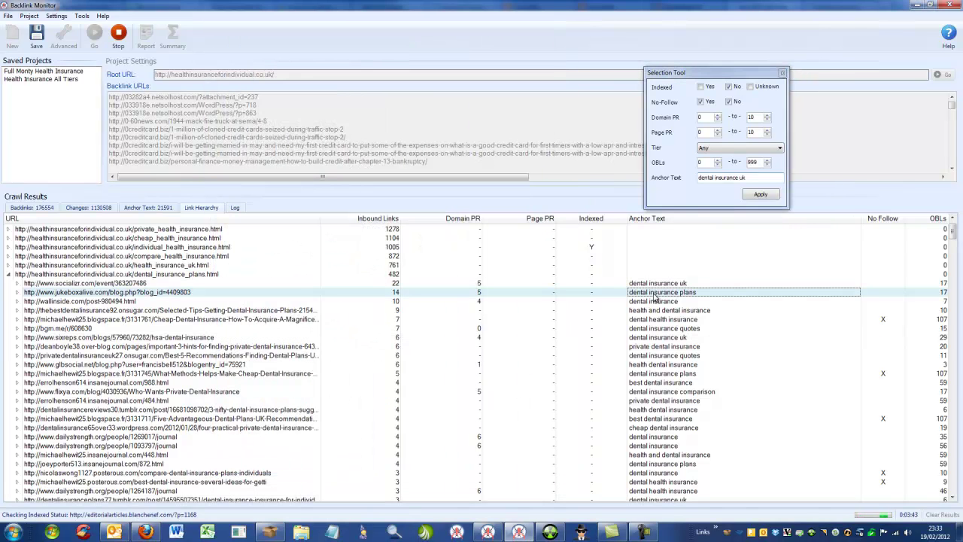
click(762, 177)
key(BackSpace)
key(BackSpace)
text(plan)
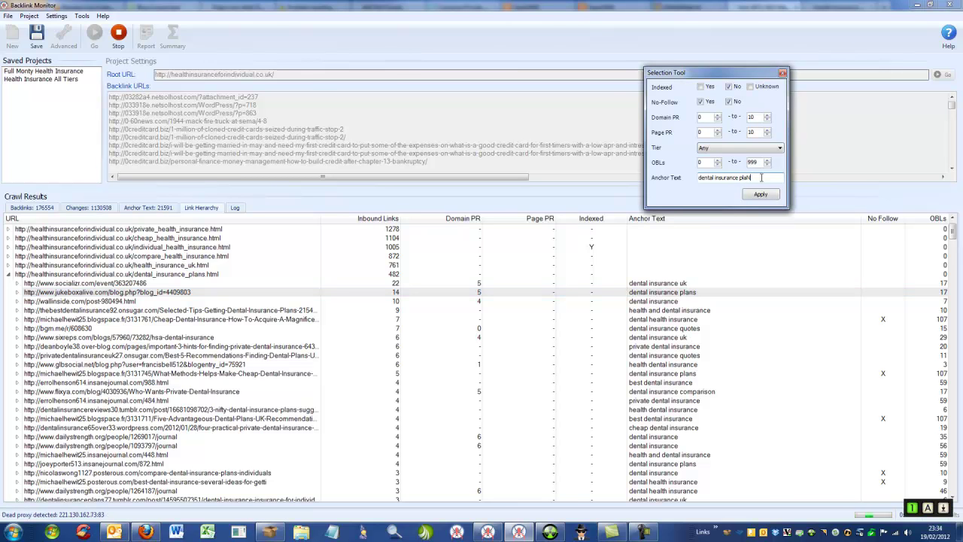
text(ans)
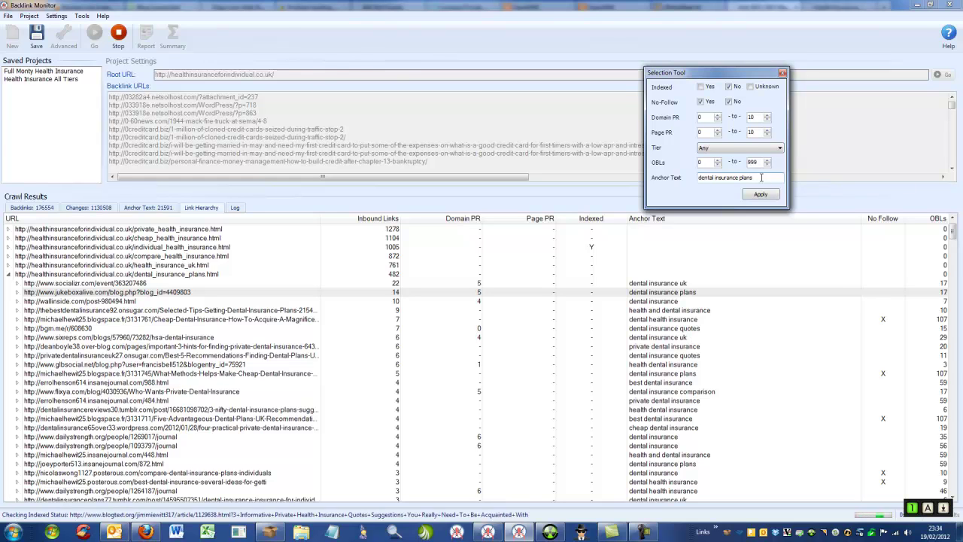
click(749, 195)
- Copy the URLs of the selected "dental insurance plans" links and paste them into a new Notepad document
right_click(652, 368)
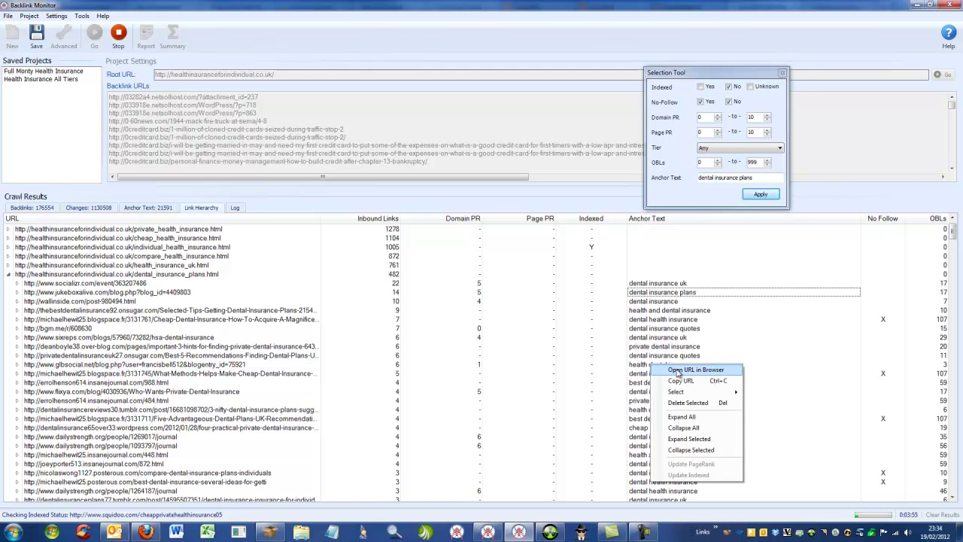
click(688, 381)
click(331, 533)
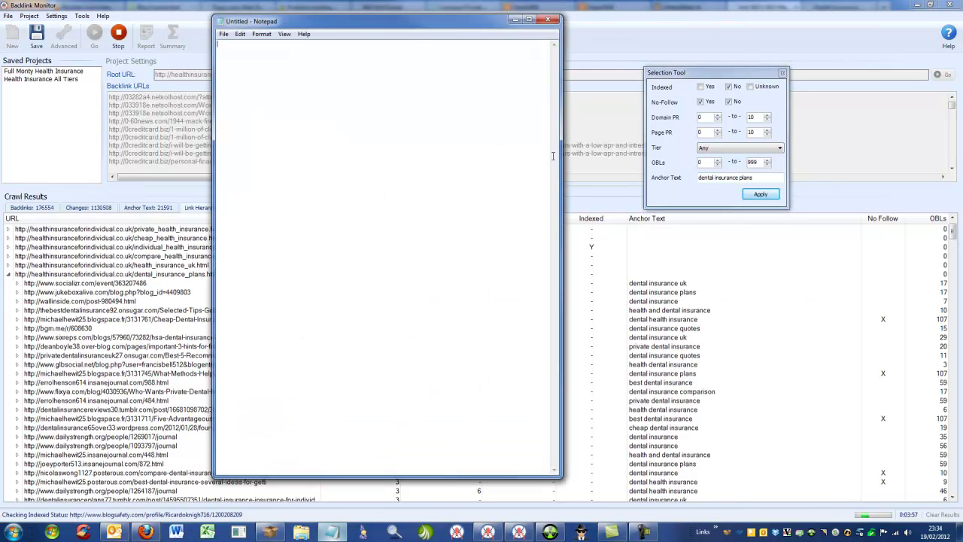
key(ctrl+v)
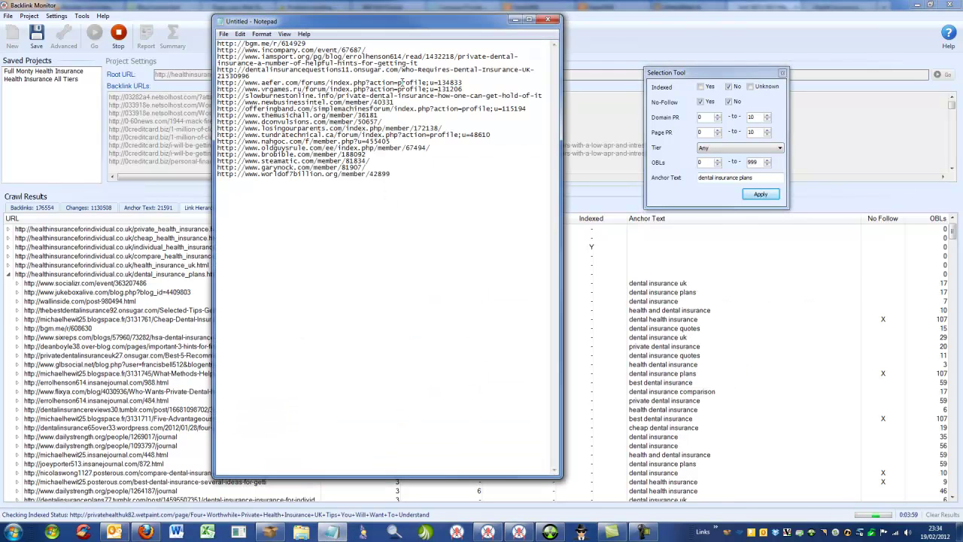
- Review the full list of "dental insurance plans" URLs pasted in Notepad and close the document without saving it
drag(443, 38, 525, 115)
key(ctrl+a)
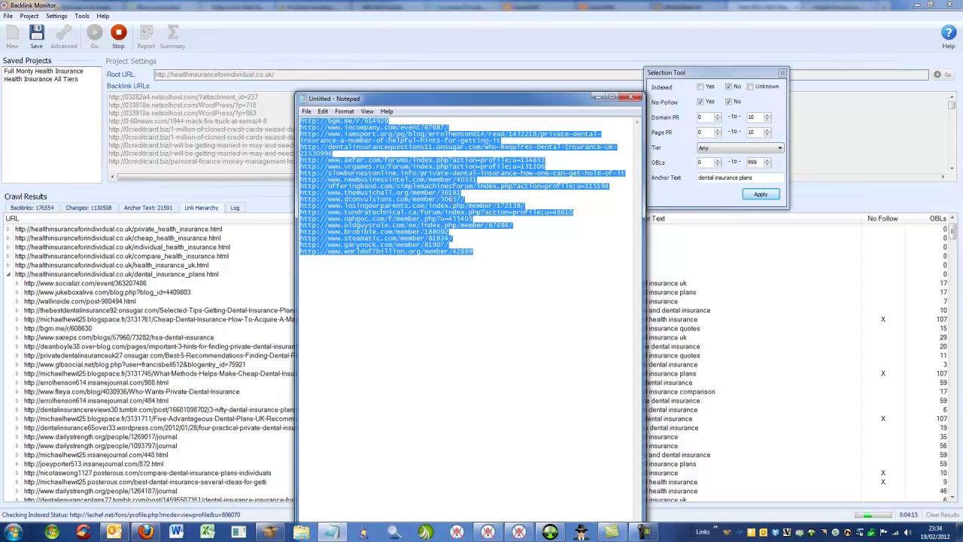
drag(509, 106, 463, 66)
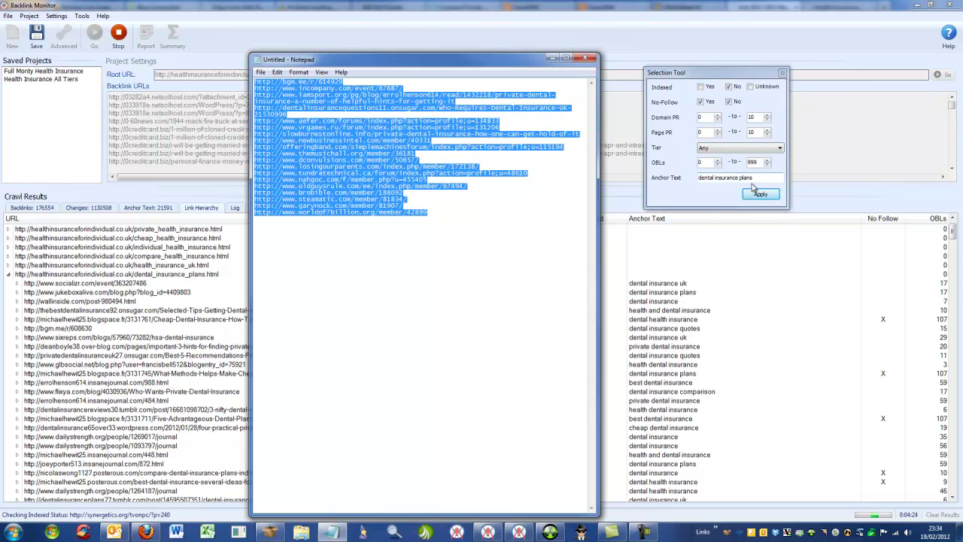
drag(756, 181, 694, 183)
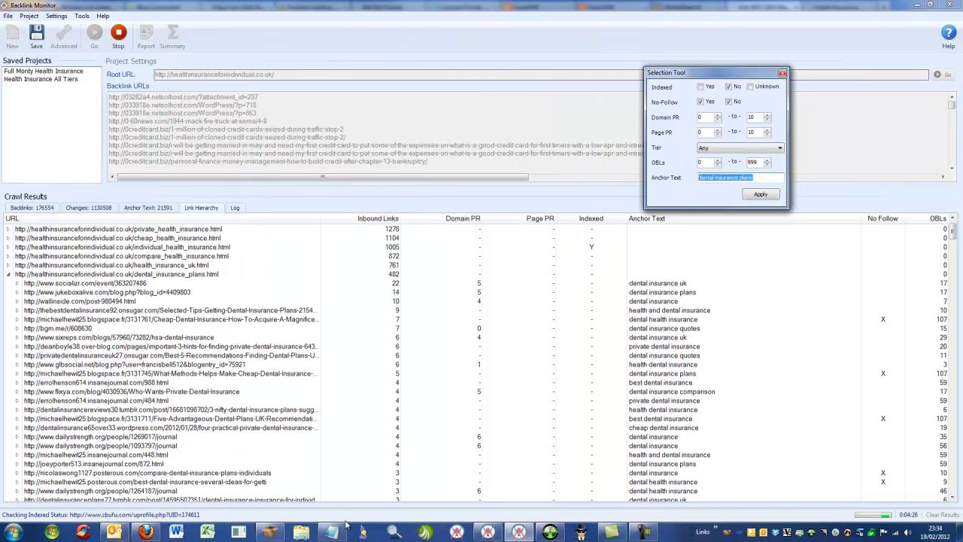
click(331, 532)
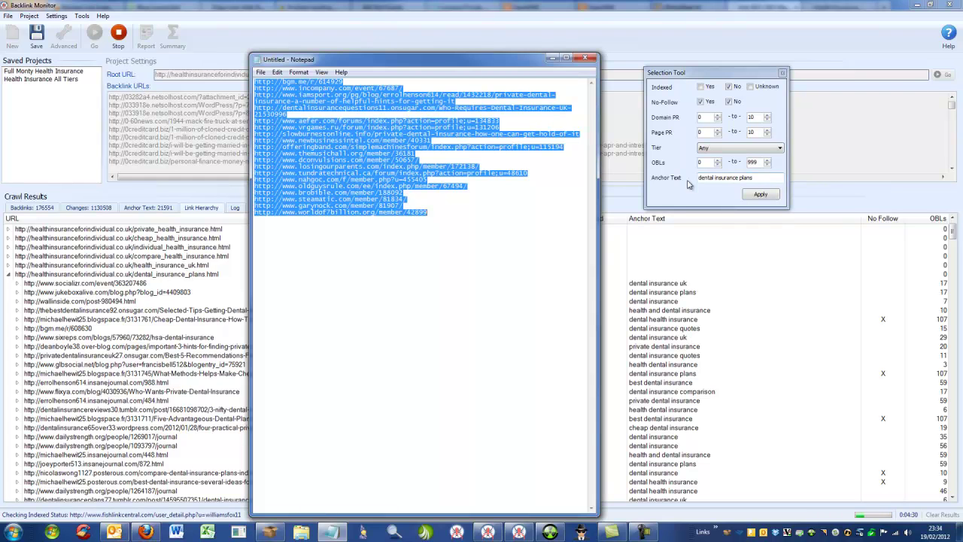
click(585, 58)
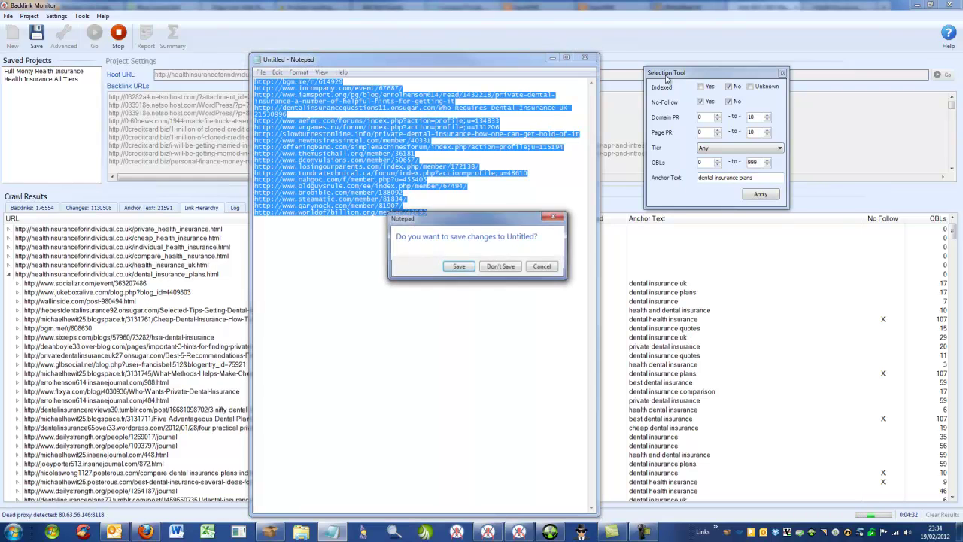
click(501, 267)
- Try tiers 1 and 2 as the Selection Tool's tier filter and leave it set to 3
click(768, 163)
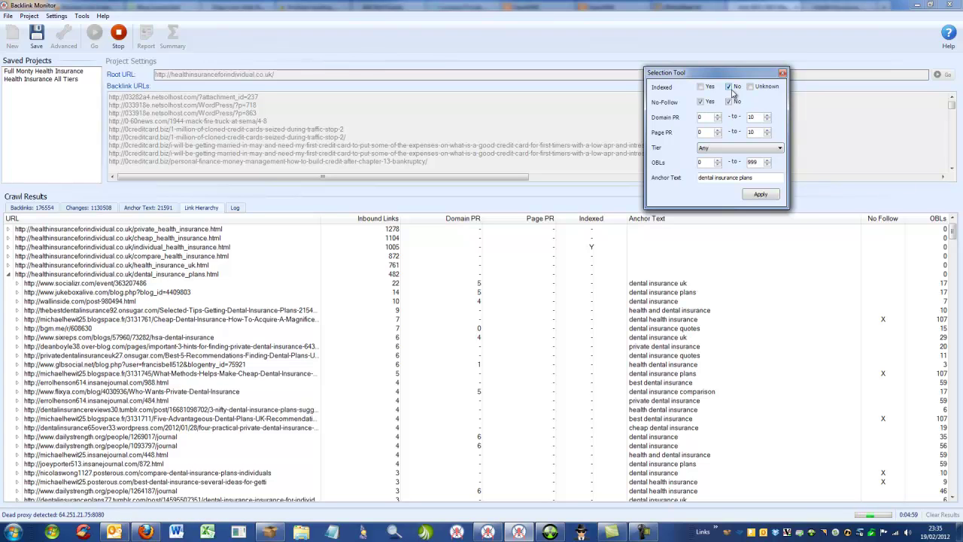
click(716, 148)
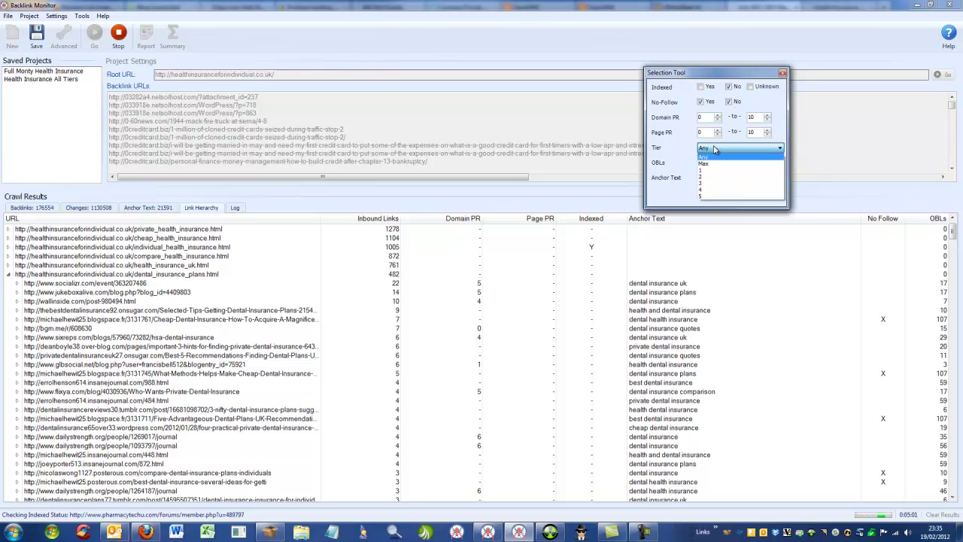
click(712, 171)
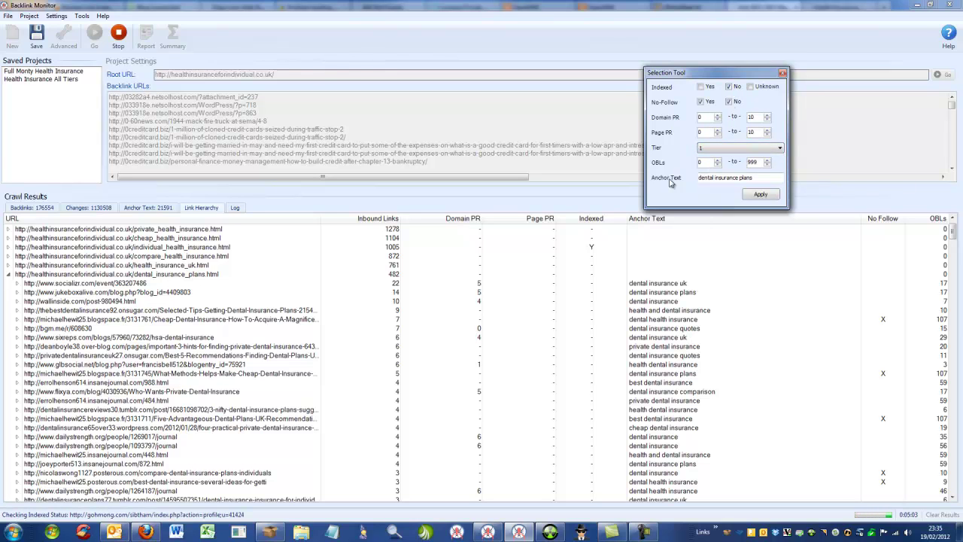
click(709, 151)
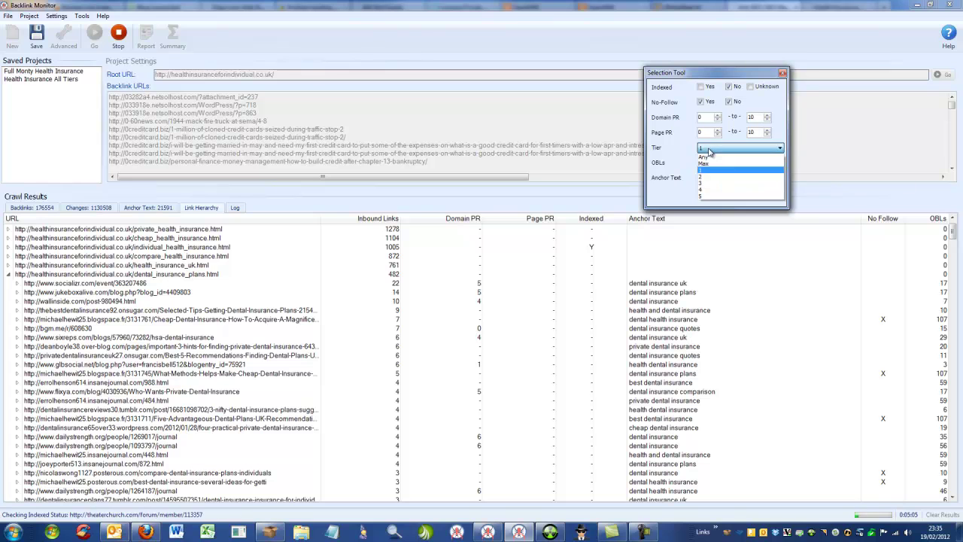
click(712, 179)
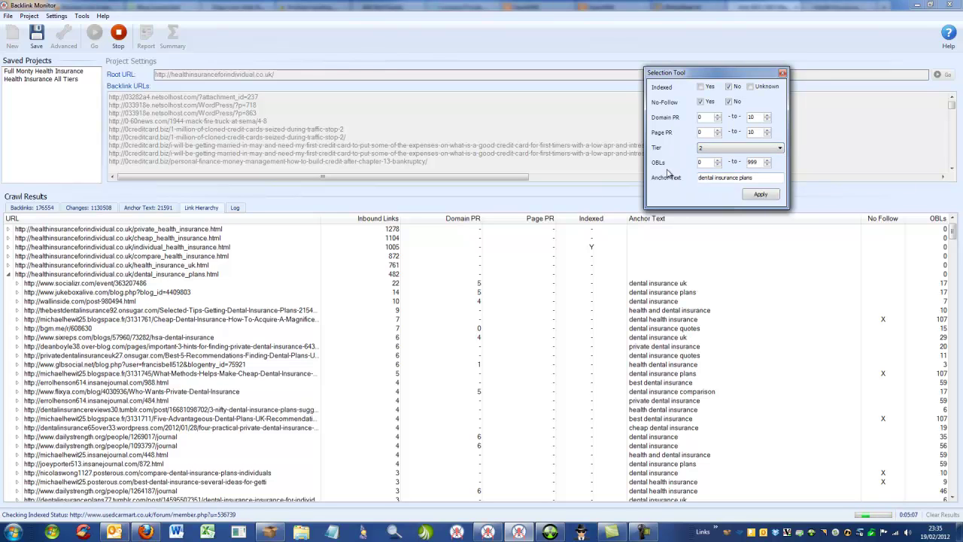
click(719, 150)
click(712, 183)
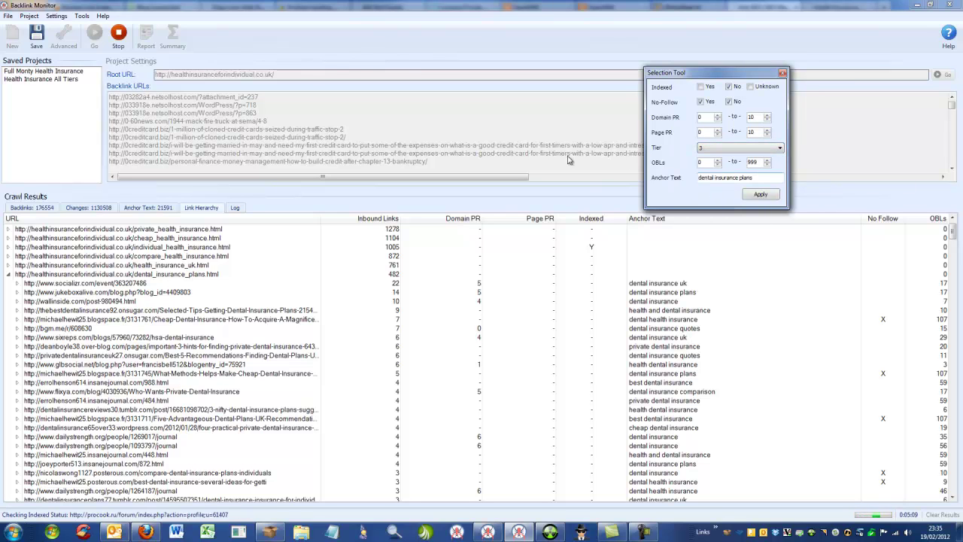
click(724, 151)
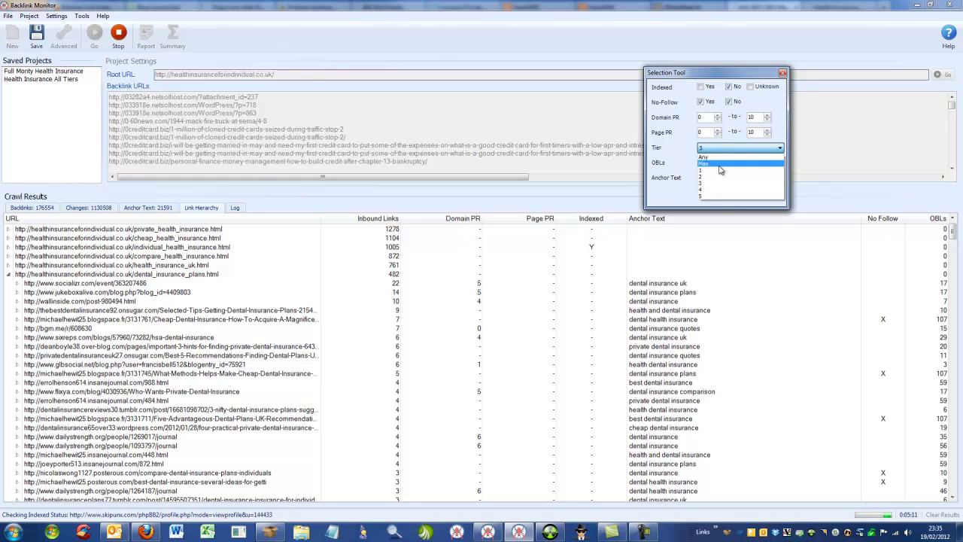
click(712, 184)
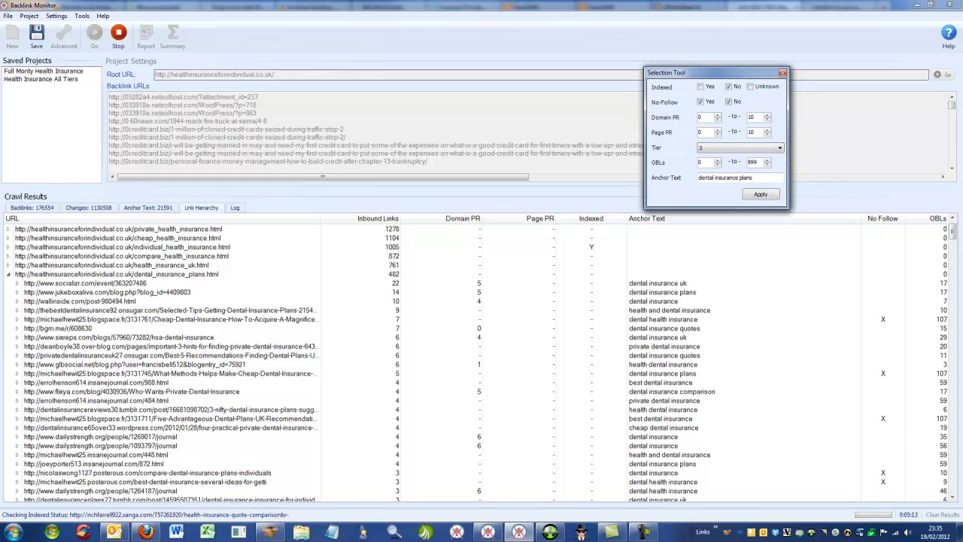
- Expand the socializr.com link under dental_insurance_plans.html to view its inbound links, and collapse the whole link hierarchy
click(17, 283)
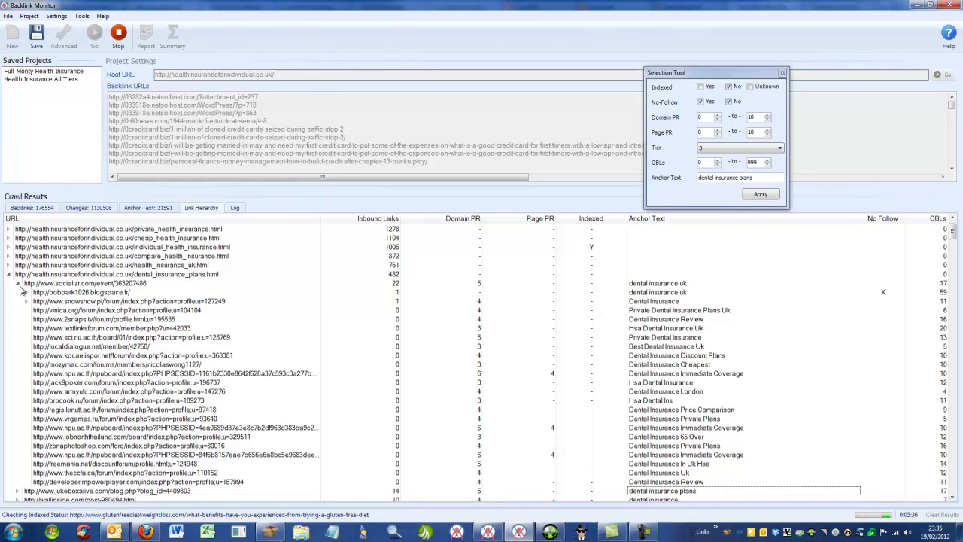
right_click(95, 301)
click(141, 360)
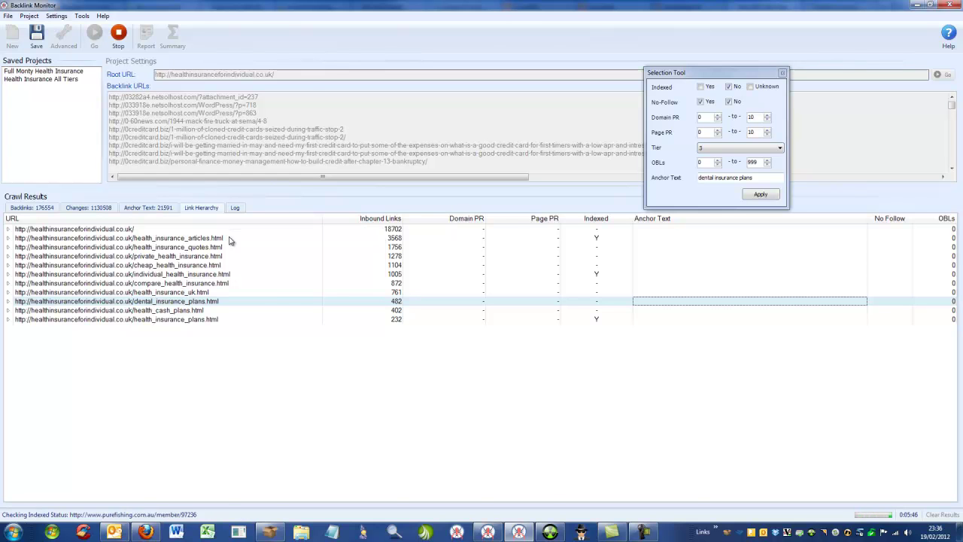
- Examine the indexed states of the links under the root URL, collapse it again and close the Selection Tool
click(8, 229)
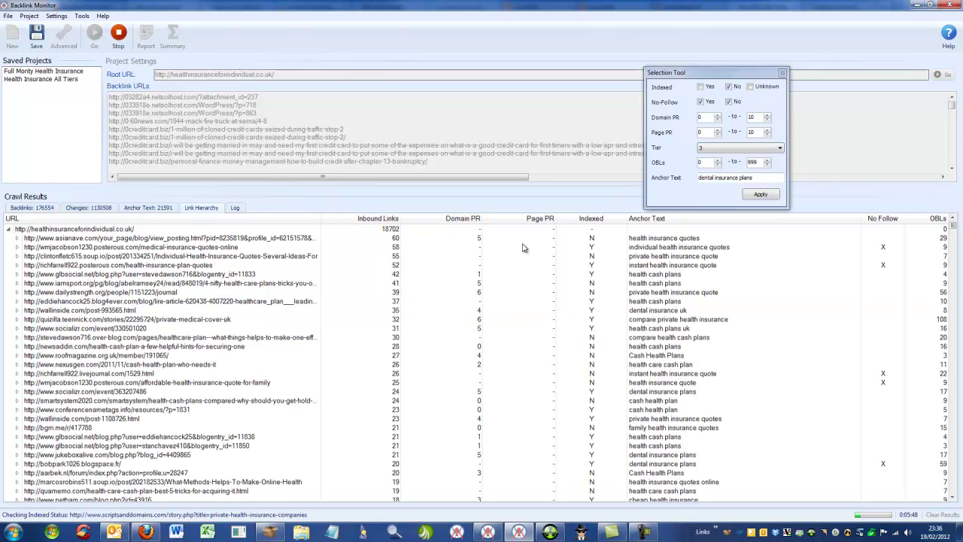
click(271, 239)
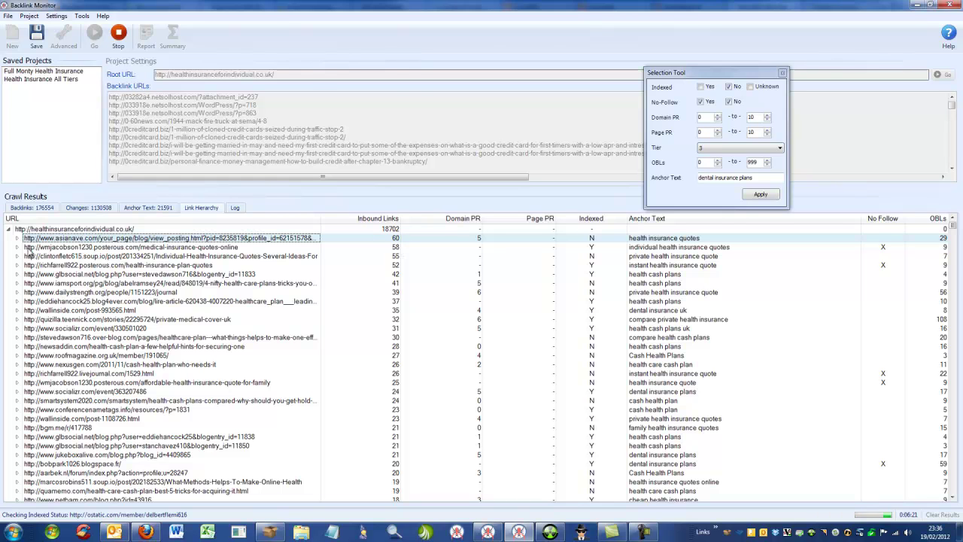
click(8, 229)
click(783, 72)
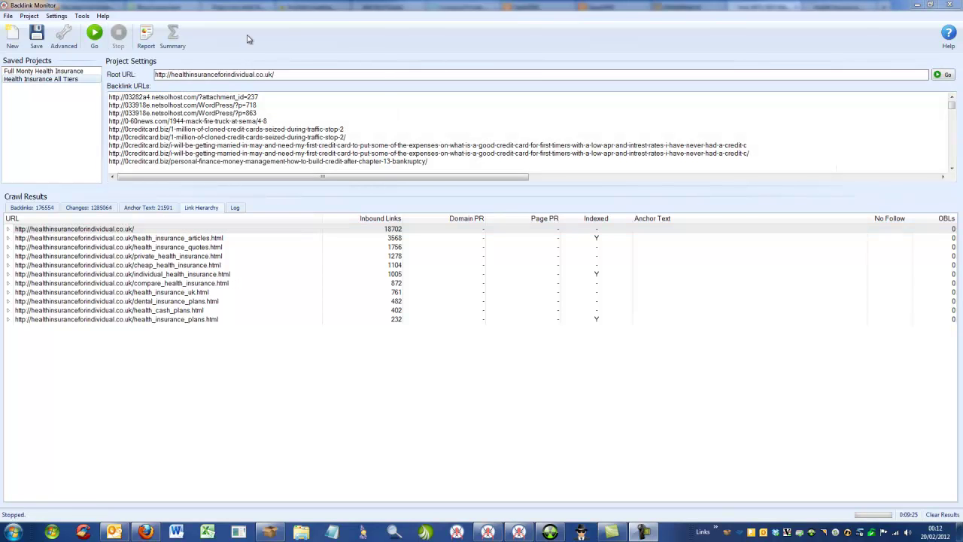
- View the backlink summary with its index statistics for the Health Insurance All Tiers project and close it
click(174, 38)
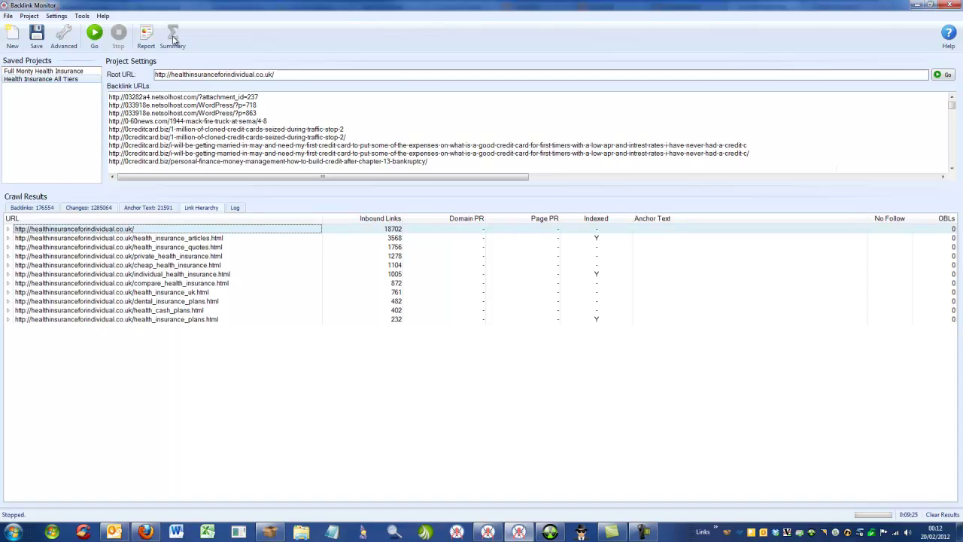
drag(474, 179, 432, 180)
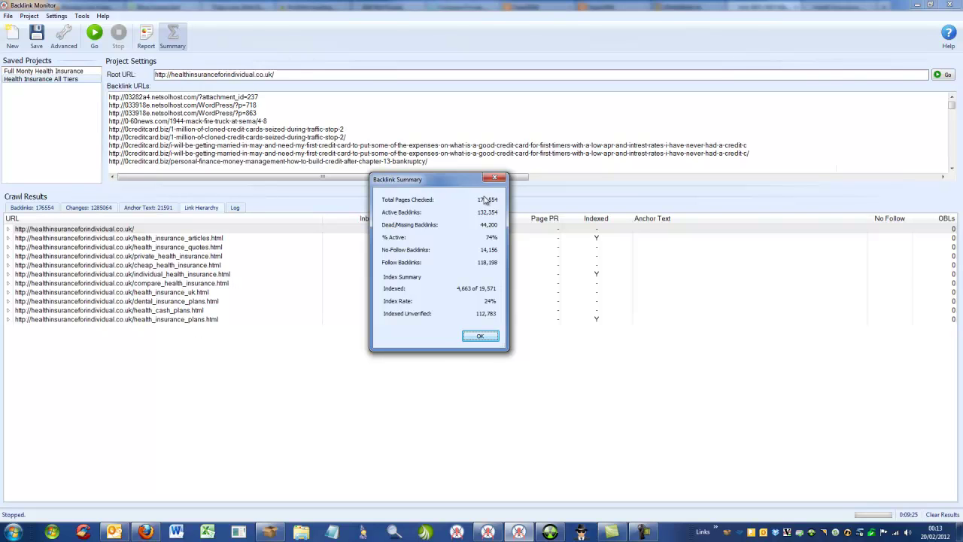
click(474, 341)
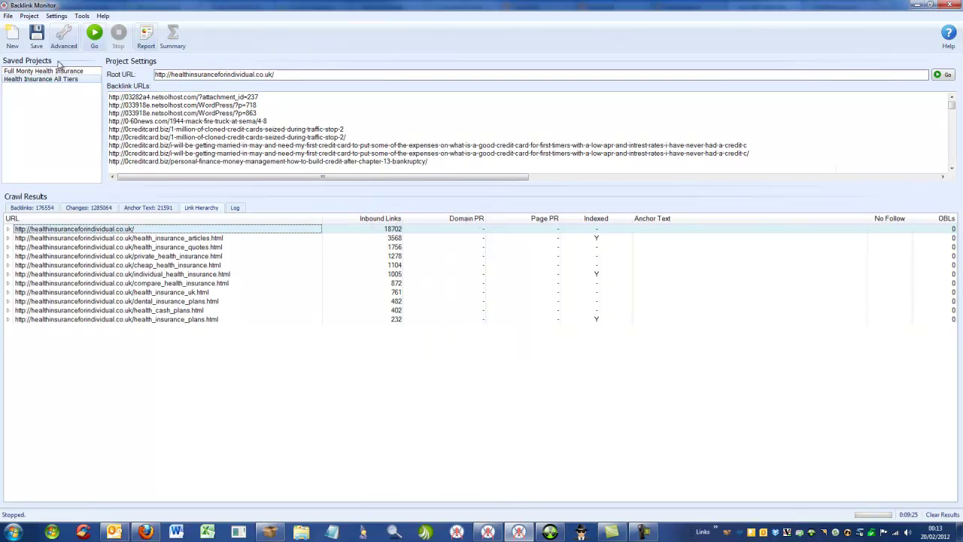
- Open the Scheduler and begin a new scheduled task for the Health Insurance All Tiers project
click(57, 16)
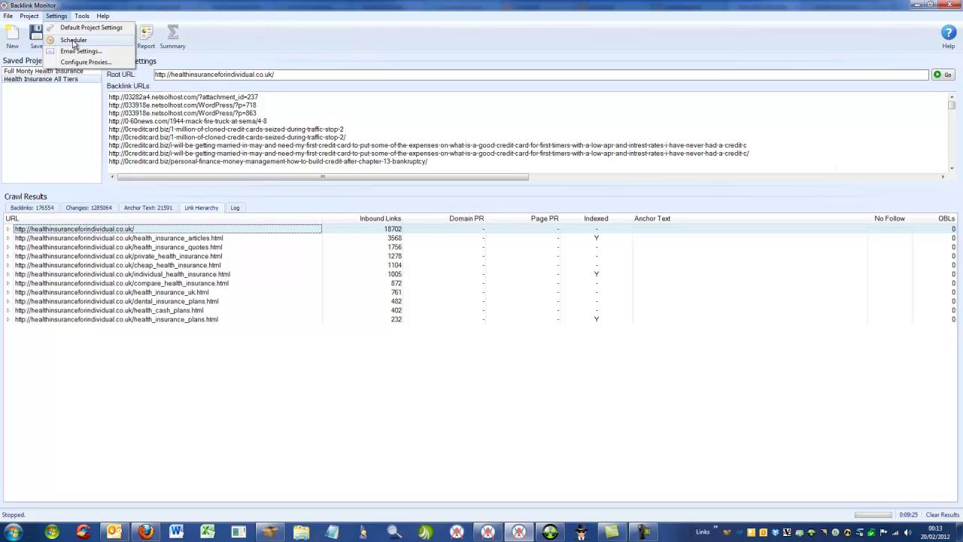
click(73, 40)
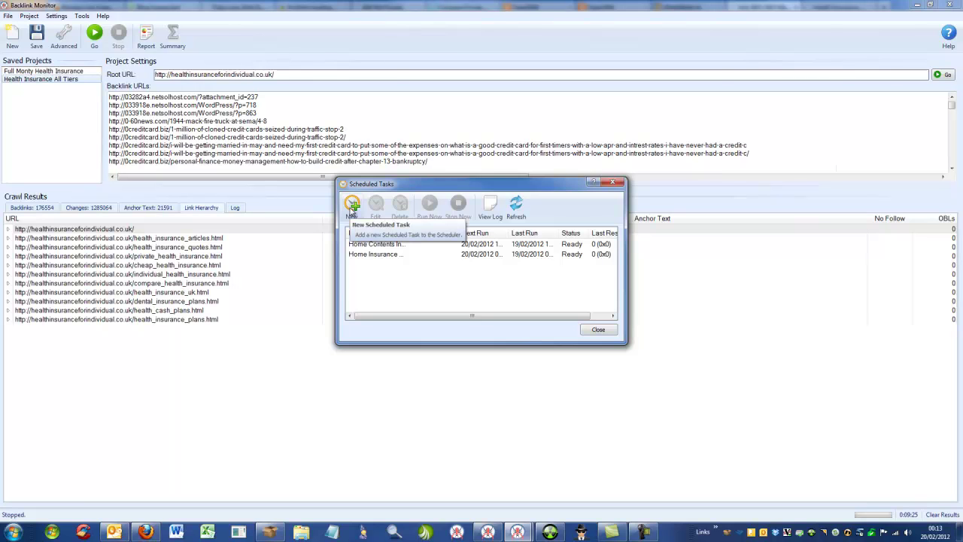
click(351, 210)
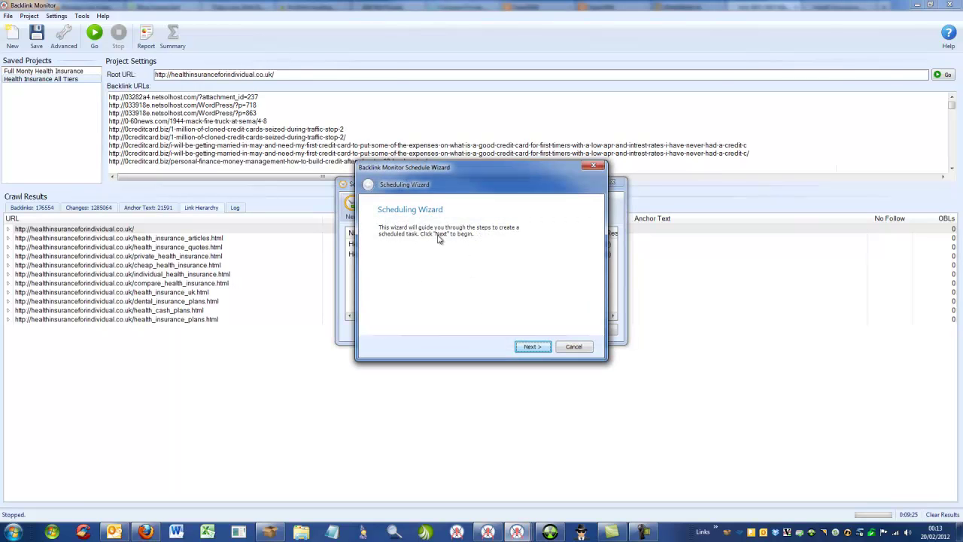
click(530, 346)
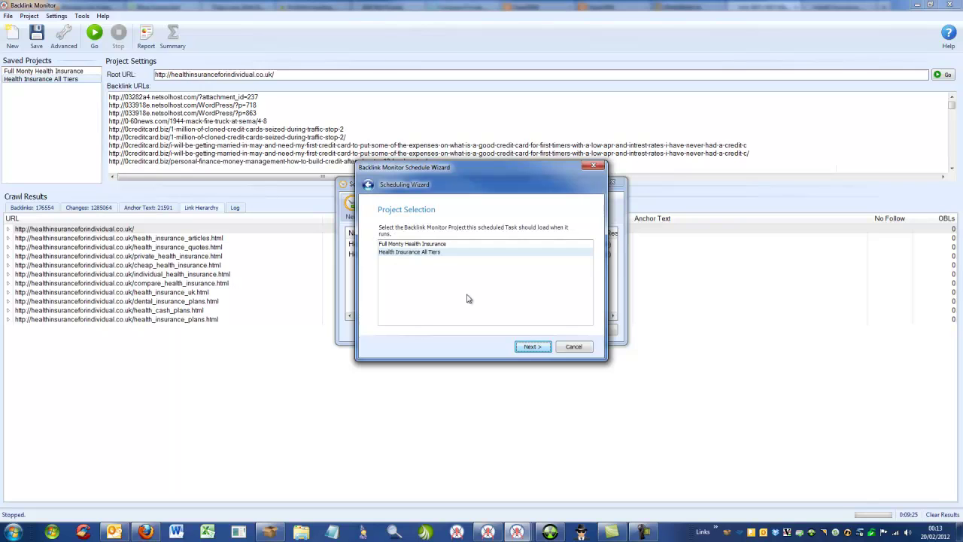
click(405, 254)
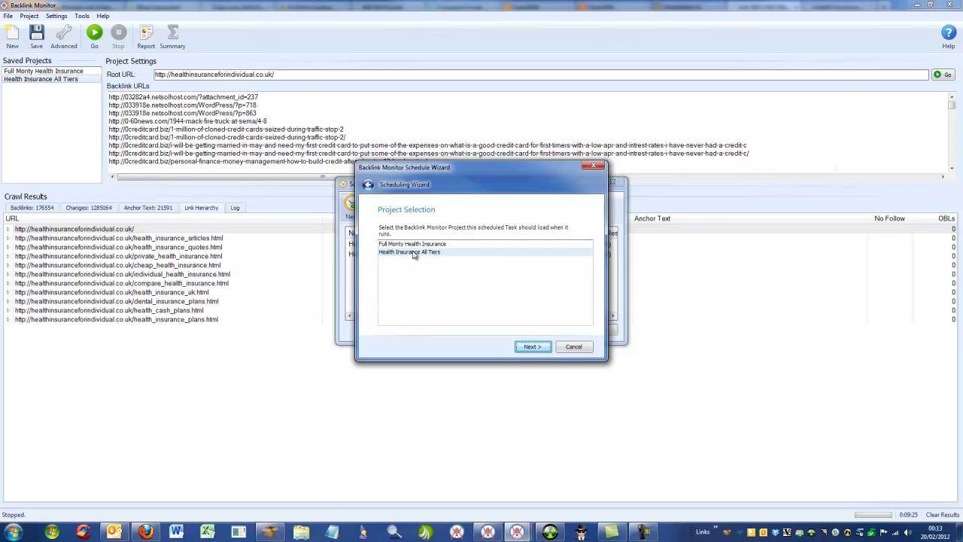
click(536, 347)
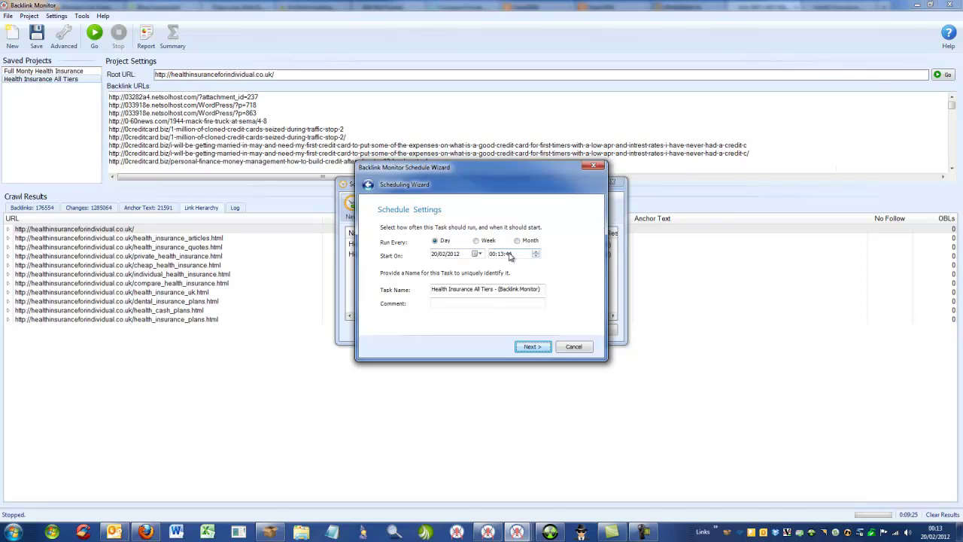
- Accept the task's daily schedule, user credentials and CSV report settings unchanged to reach the email options
click(535, 348)
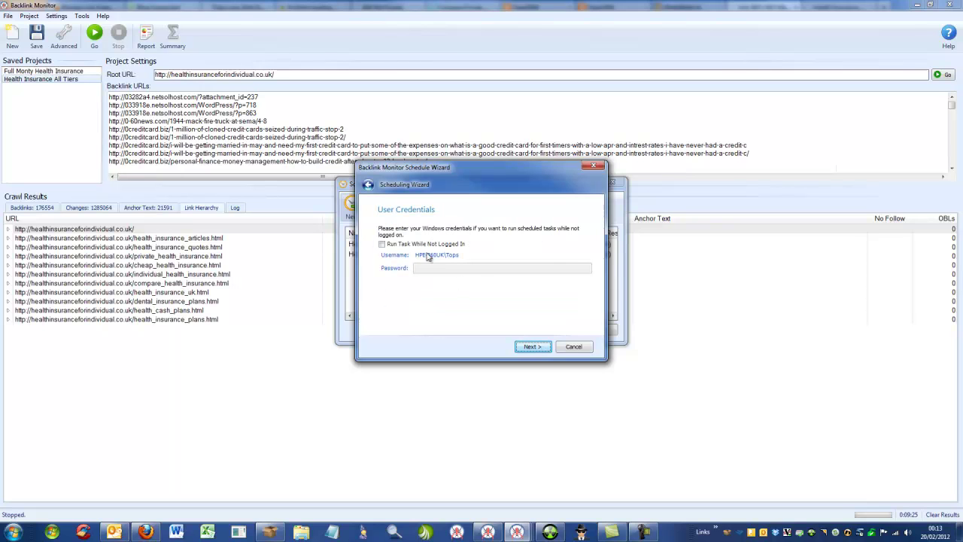
click(539, 348)
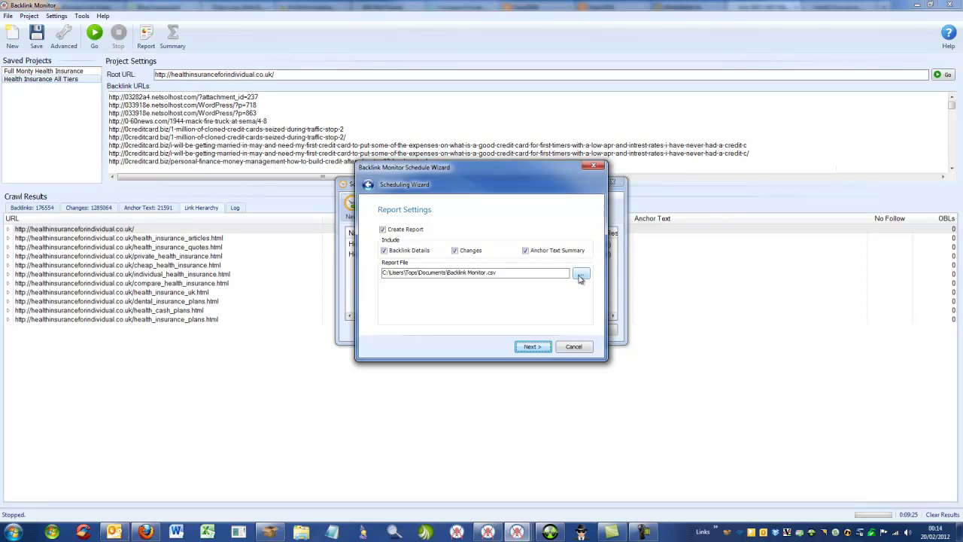
click(532, 347)
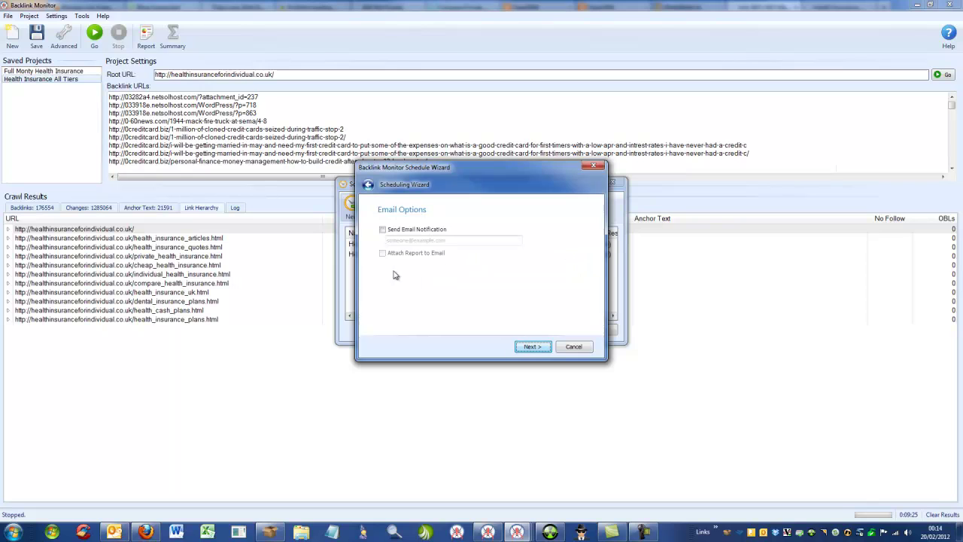
- Enable email notification with the report attached, cancel the scheduling wizard and close the Scheduled Tasks window
click(411, 230)
click(409, 229)
click(393, 234)
click(398, 240)
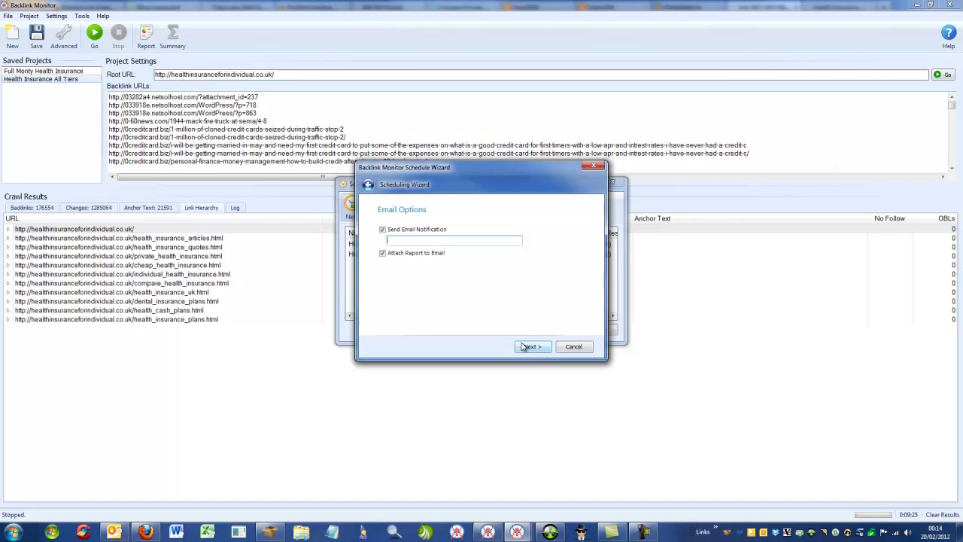
click(572, 347)
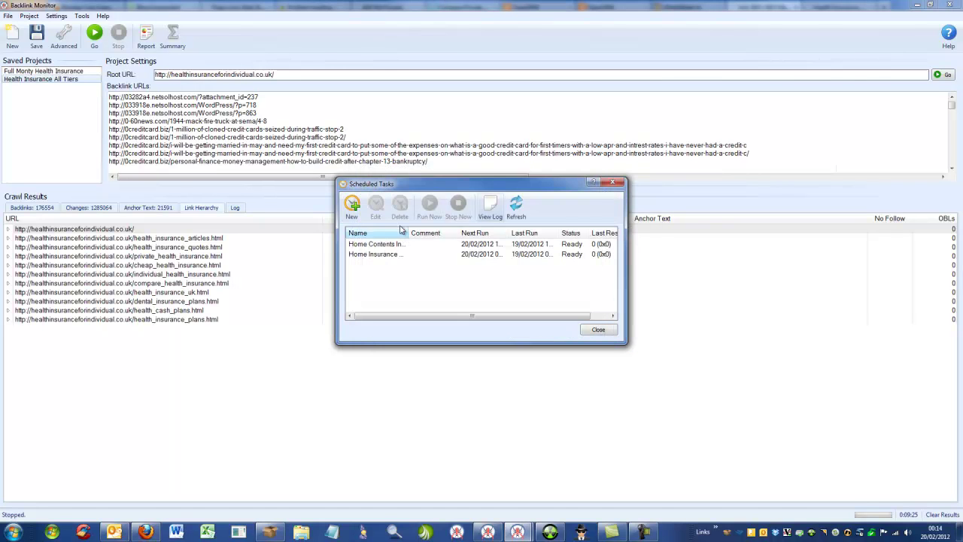
click(590, 332)
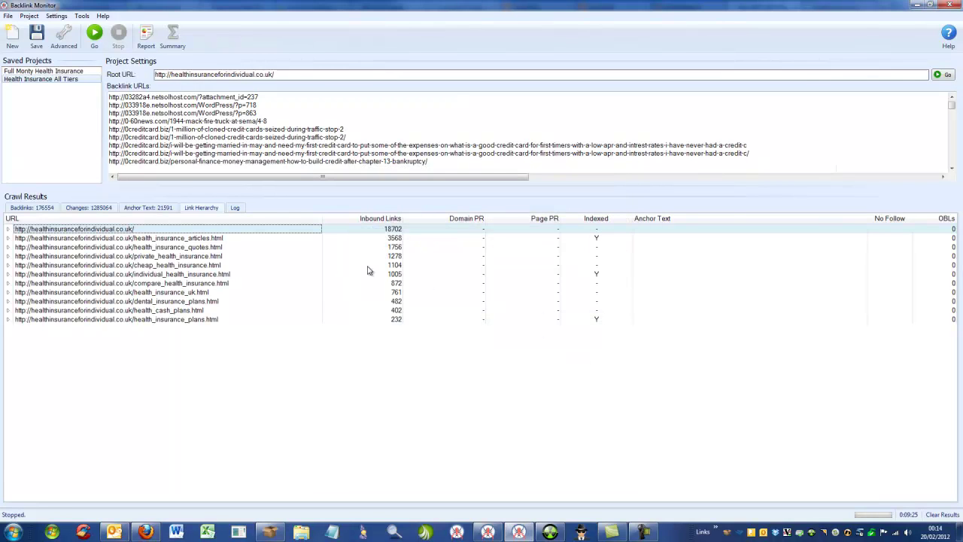
- Open the email settings and review the SMTP server with its port, the username, password and sender address fields
click(56, 16)
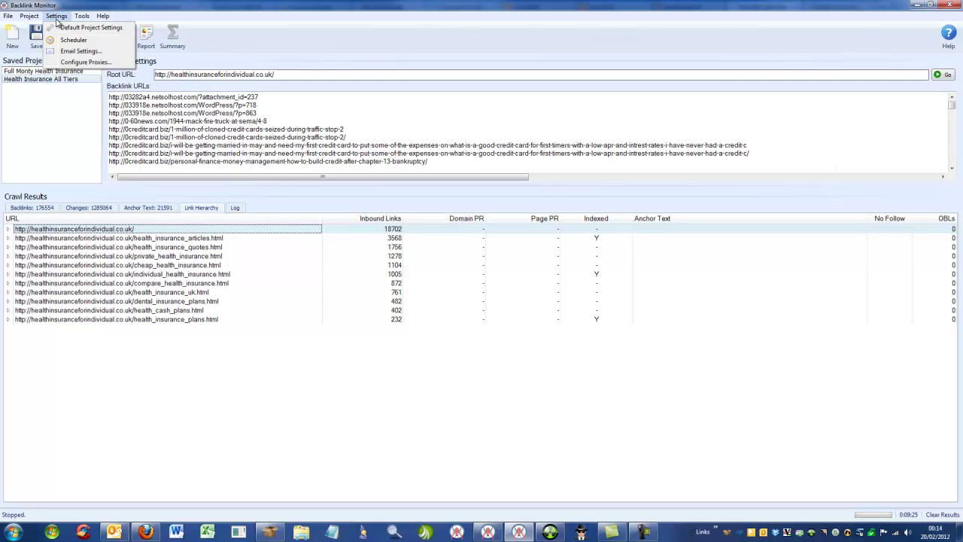
click(81, 51)
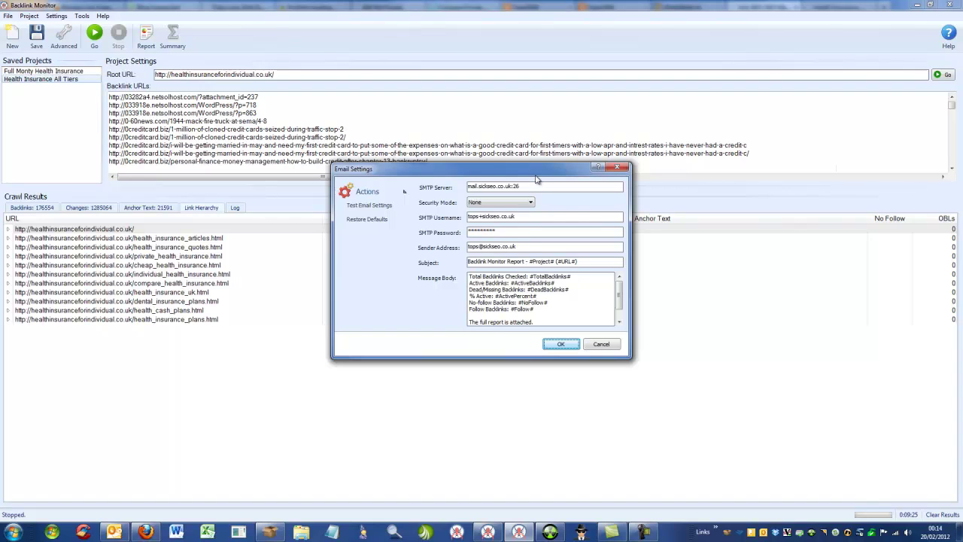
drag(537, 178, 535, 168)
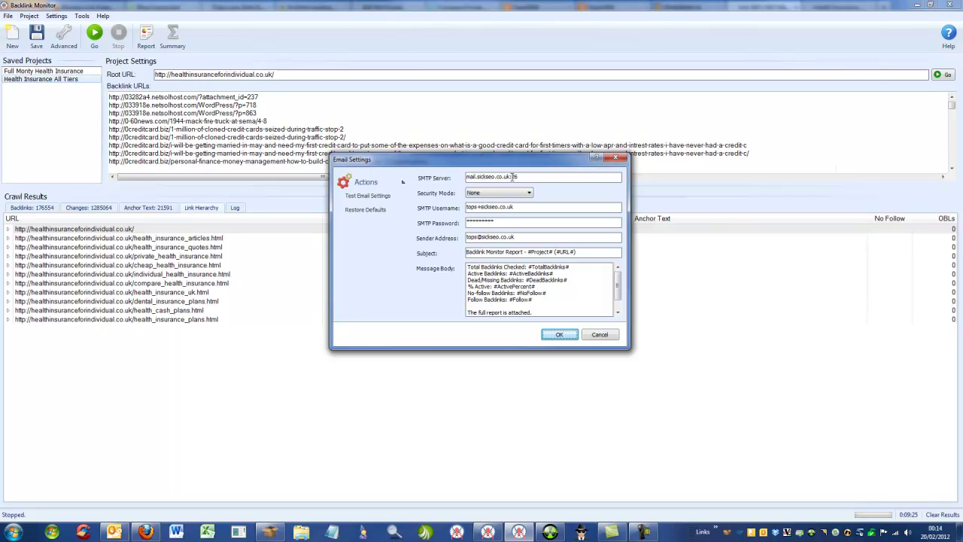
double_click(514, 176)
click(559, 178)
drag(483, 209, 479, 208)
drag(506, 222, 461, 222)
drag(523, 237, 444, 251)
click(522, 238)
- Send a test message with the current email settings, dismiss the notice and accept the settings
click(373, 197)
drag(483, 238, 485, 220)
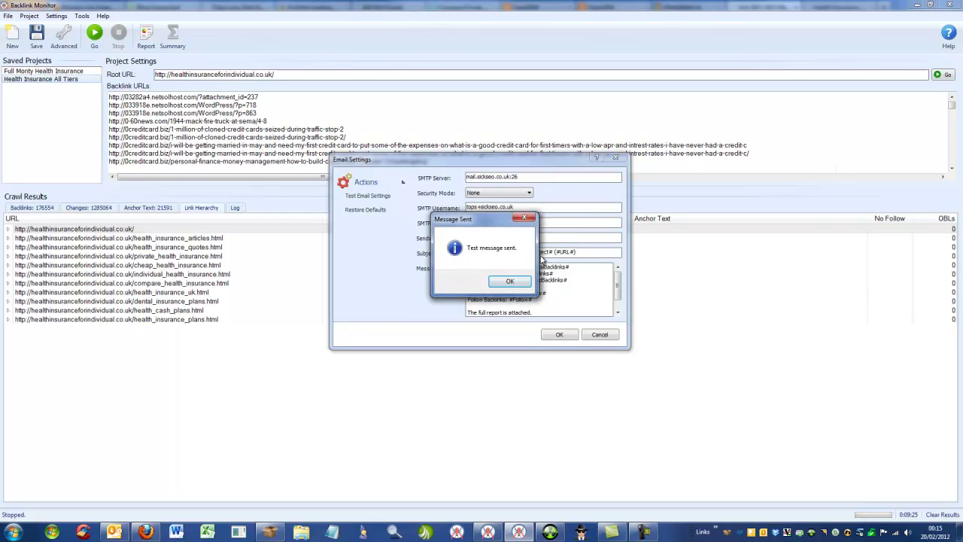
click(512, 282)
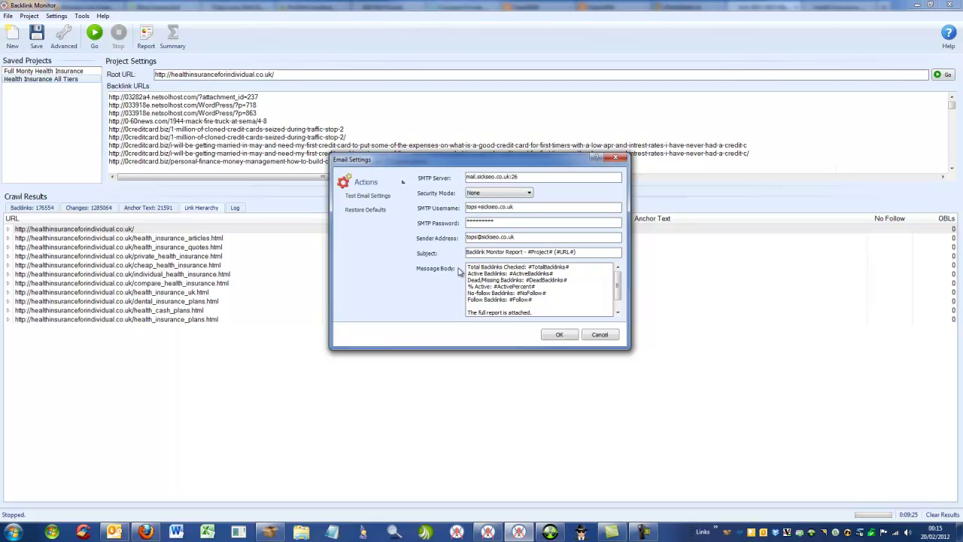
click(561, 334)
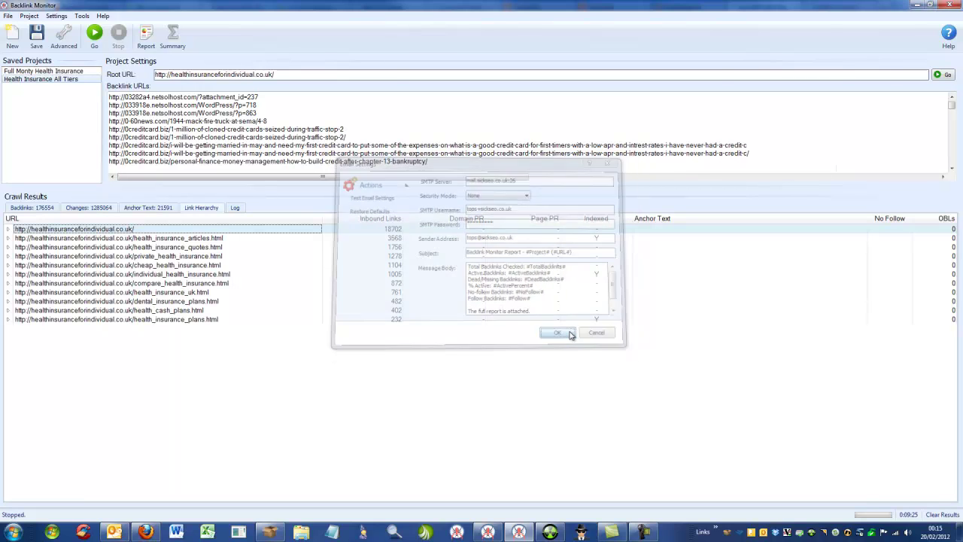
click(56, 15)
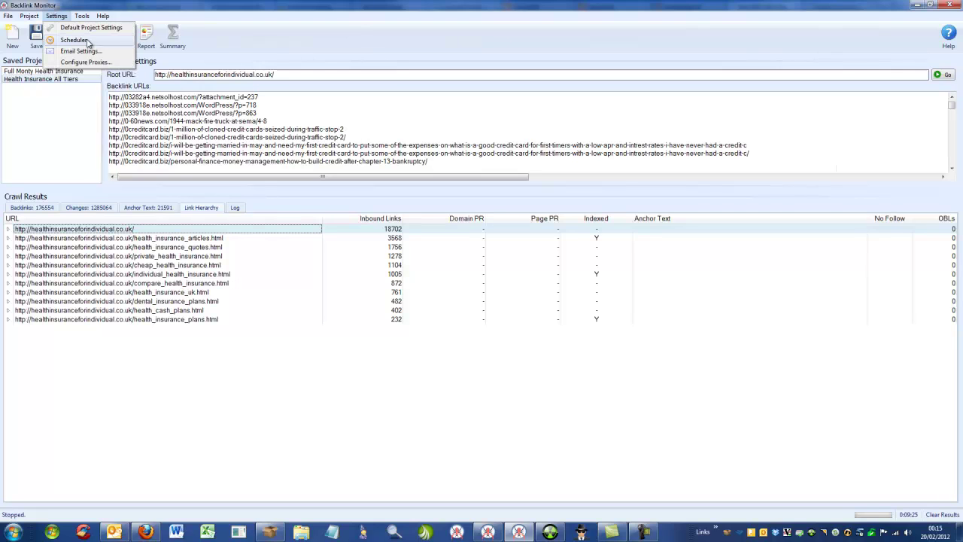
click(425, 46)
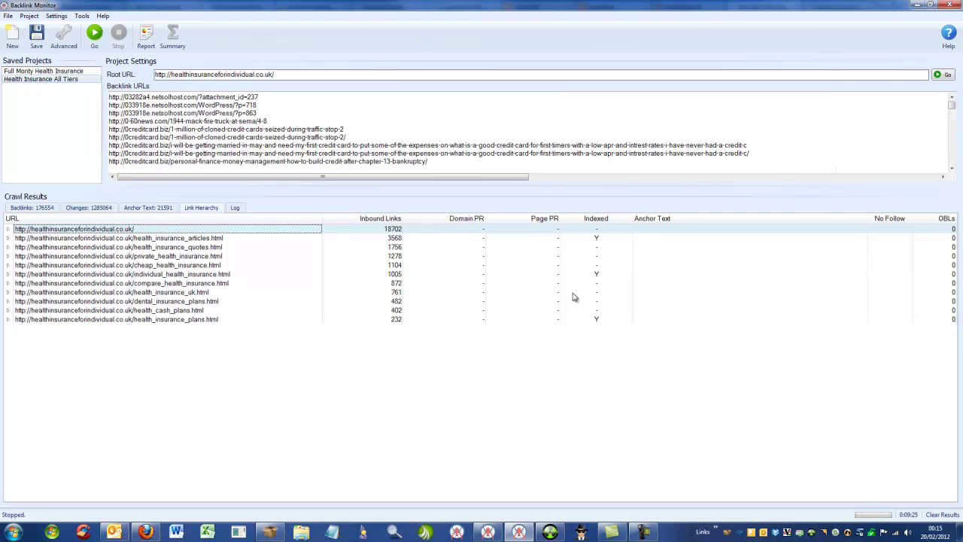